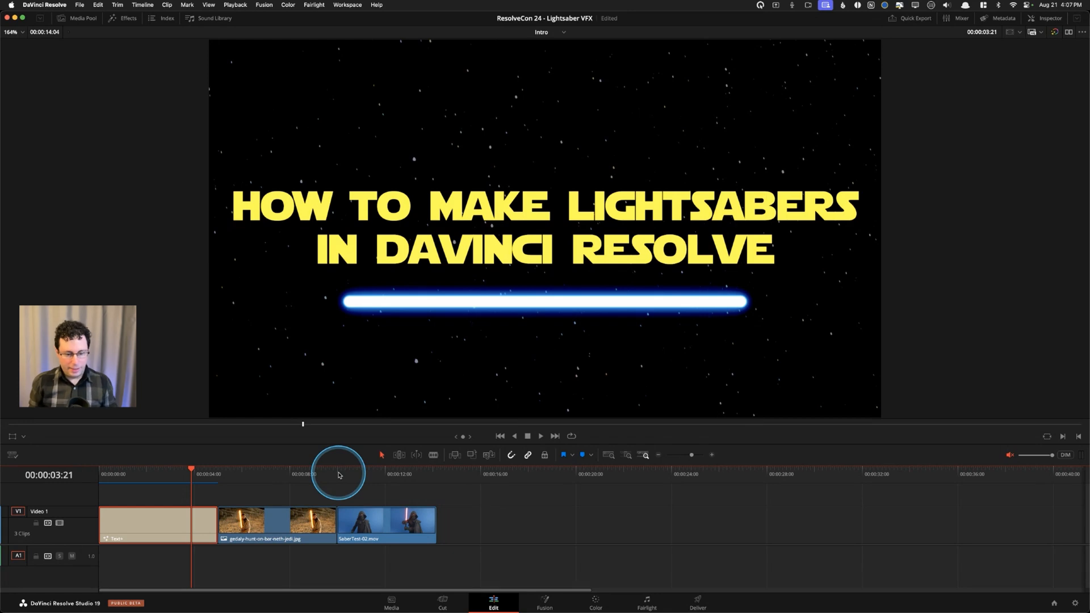
Play and scrub through the SaberTest-02.mov clip in the Intro timeline to preview the finished lightsaber effect.
{"action": "left_click", "coordinate": [339, 476]}
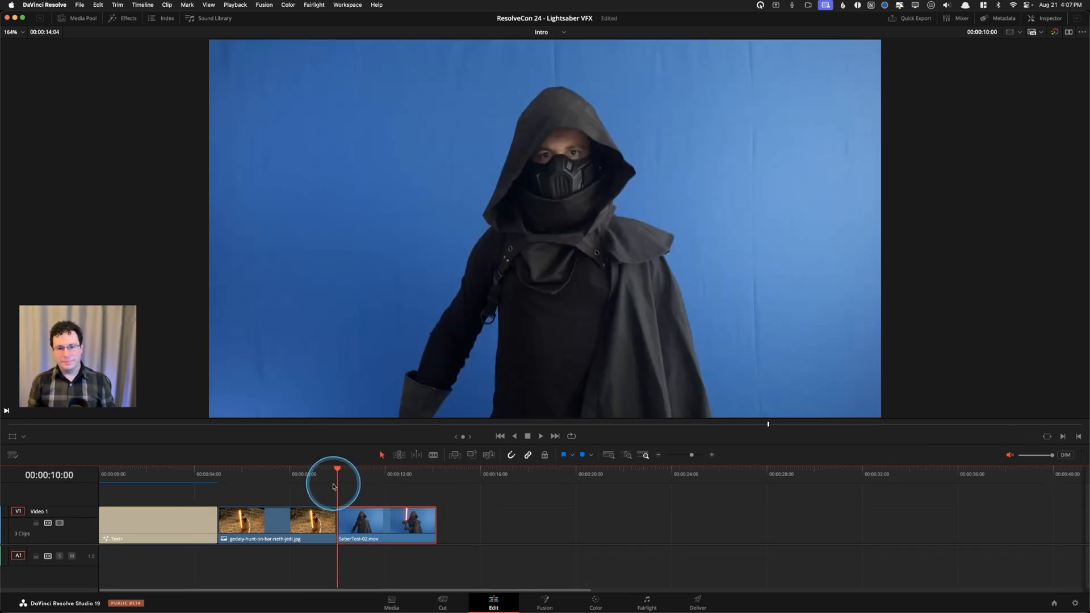
{"action": "key", "text": "space"}
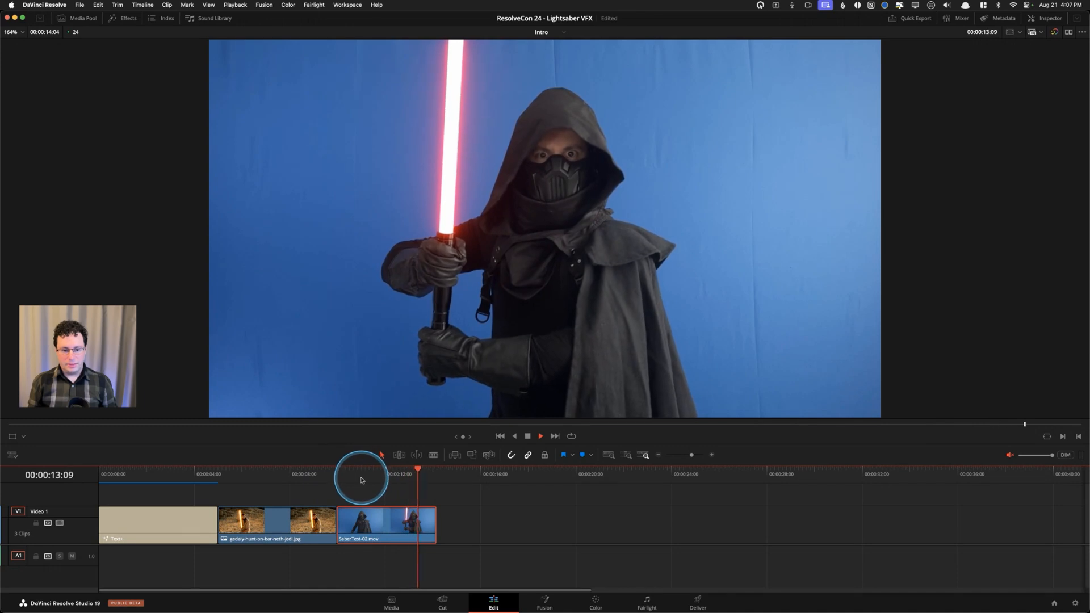
{"action": "key", "text": "space"}
{"action": "left_click", "coordinate": [340, 476]}
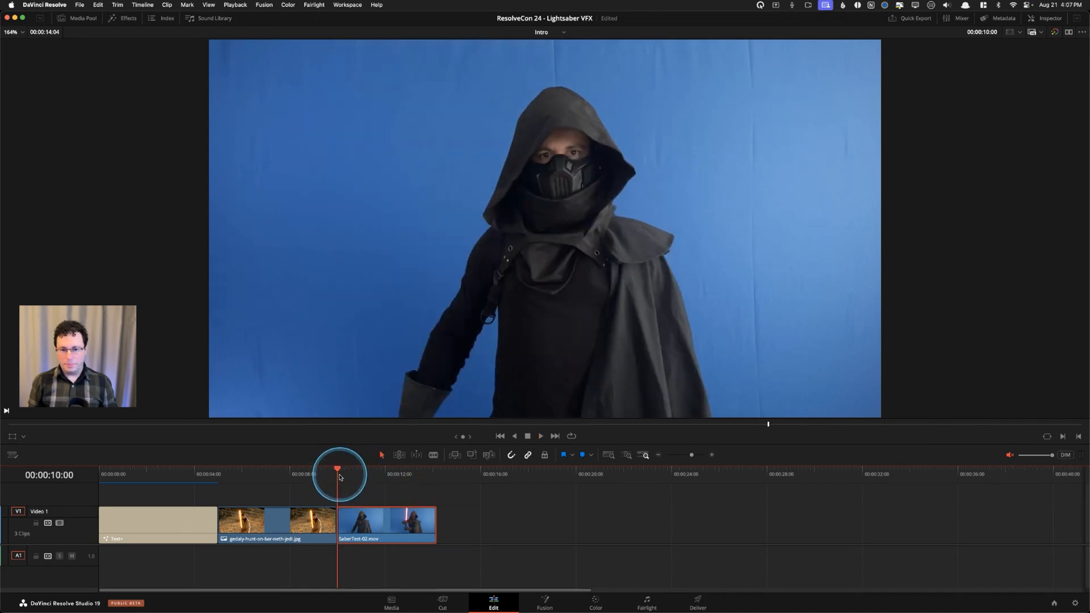
{"action": "left_click_drag", "start_coordinate": [340, 477], "coordinate": [428, 482]}
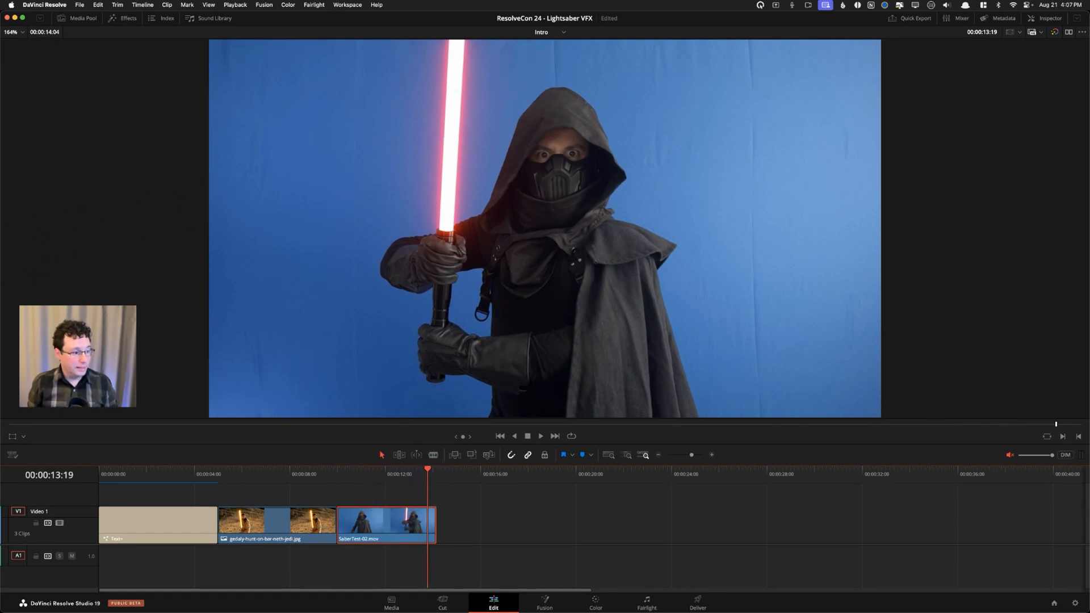
Open the LightsaberVFX timeline with the playhead at its start and show the media pool.
{"action": "left_click", "coordinate": [556, 32]}
{"action": "left_click", "coordinate": [555, 69]}
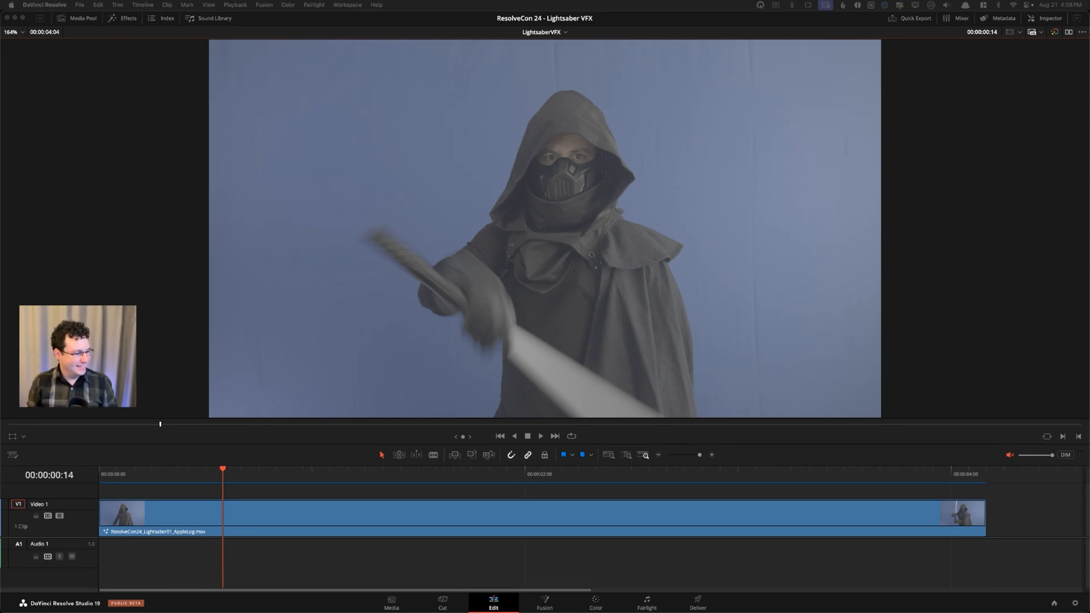
{"action": "left_click_drag", "start_coordinate": [230, 470], "coordinate": [97, 474]}
{"action": "left_click", "coordinate": [348, 501]}
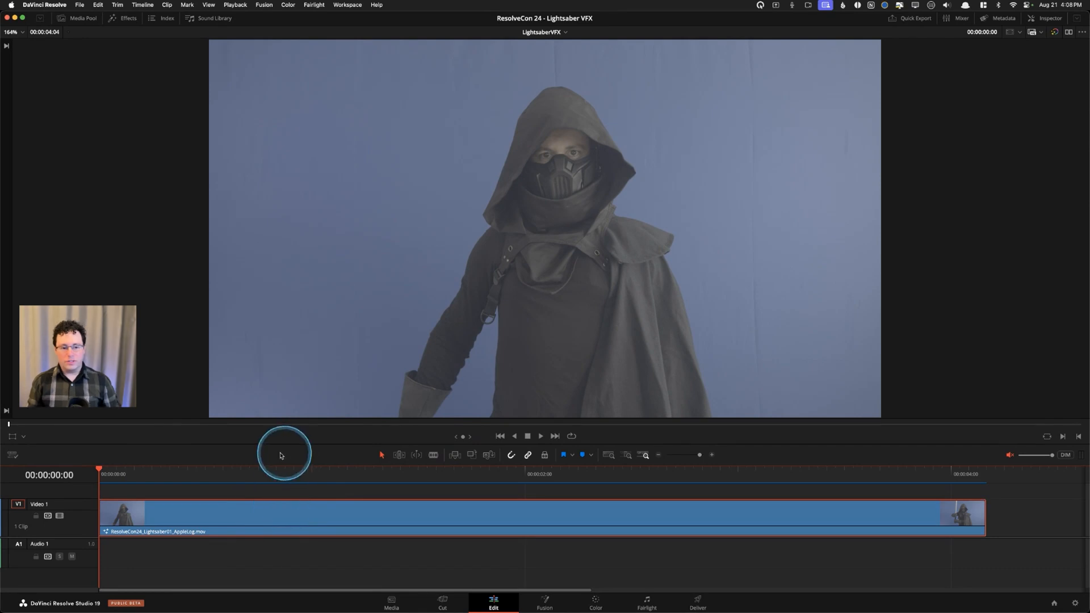
{"action": "left_click", "coordinate": [80, 18]}
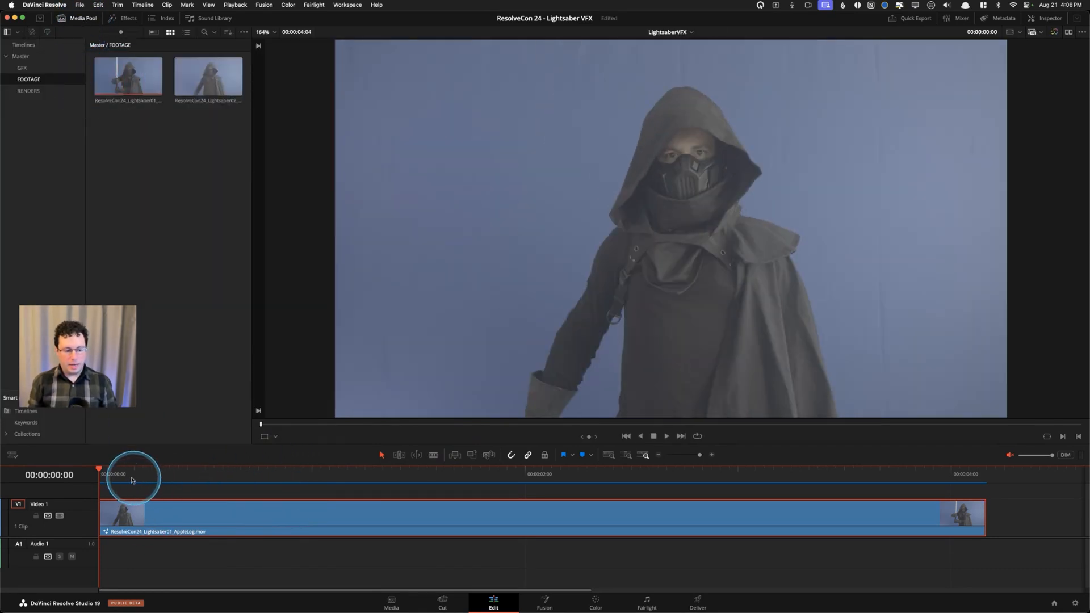
Scrub through the ungraded lightsaber clip to review the blade's movement and return to the first frame.
{"action": "left_click_drag", "start_coordinate": [136, 474], "coordinate": [803, 496]}
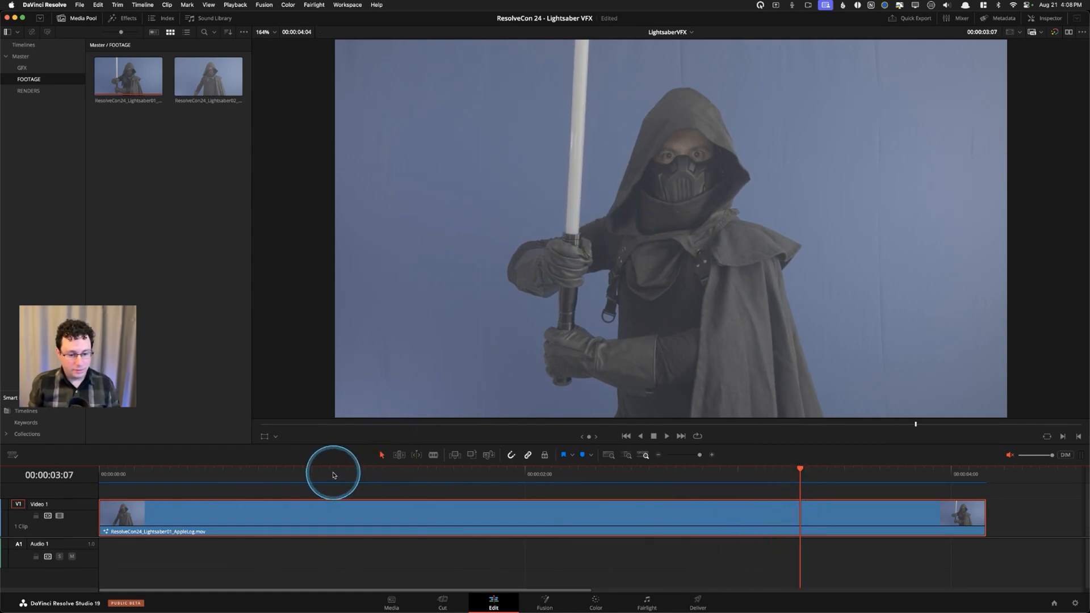
{"action": "left_click_drag", "start_coordinate": [338, 470], "coordinate": [592, 473]}
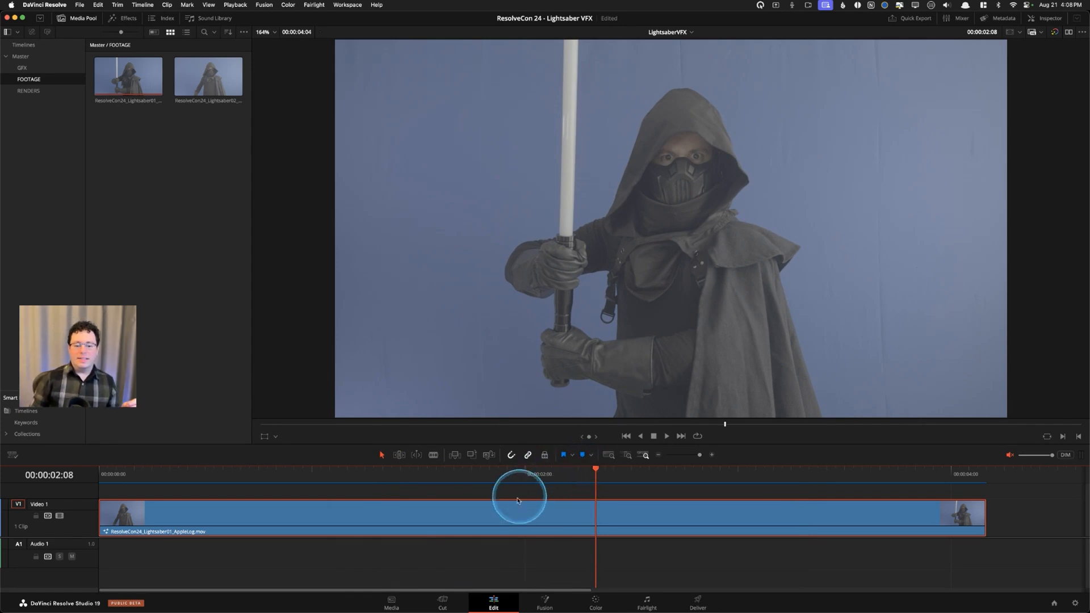
{"action": "left_click_drag", "start_coordinate": [287, 475], "coordinate": [808, 476]}
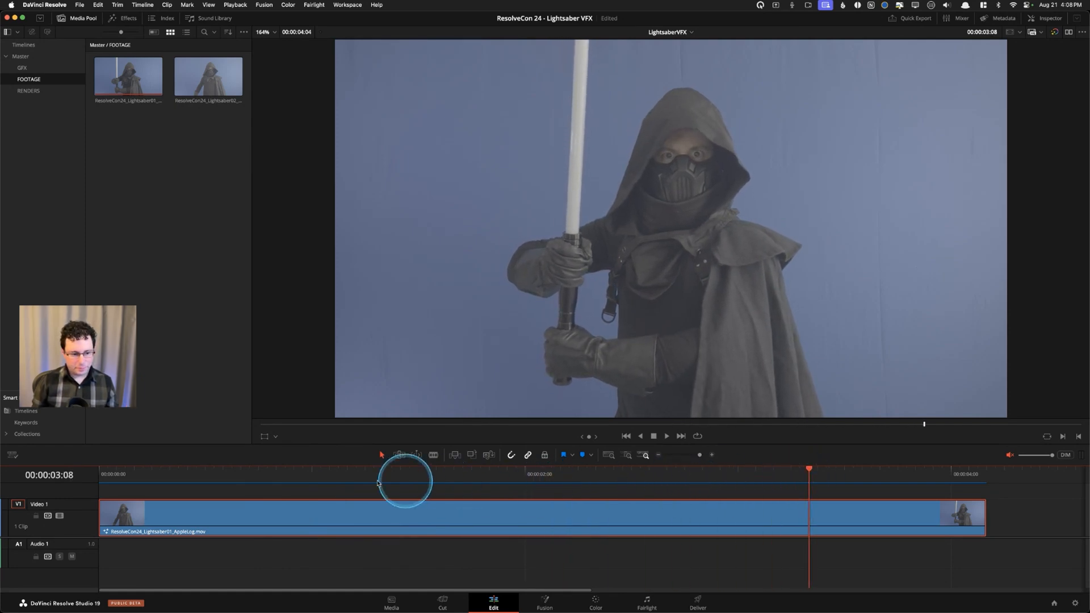
{"action": "left_click_drag", "start_coordinate": [434, 477], "coordinate": [101, 469]}
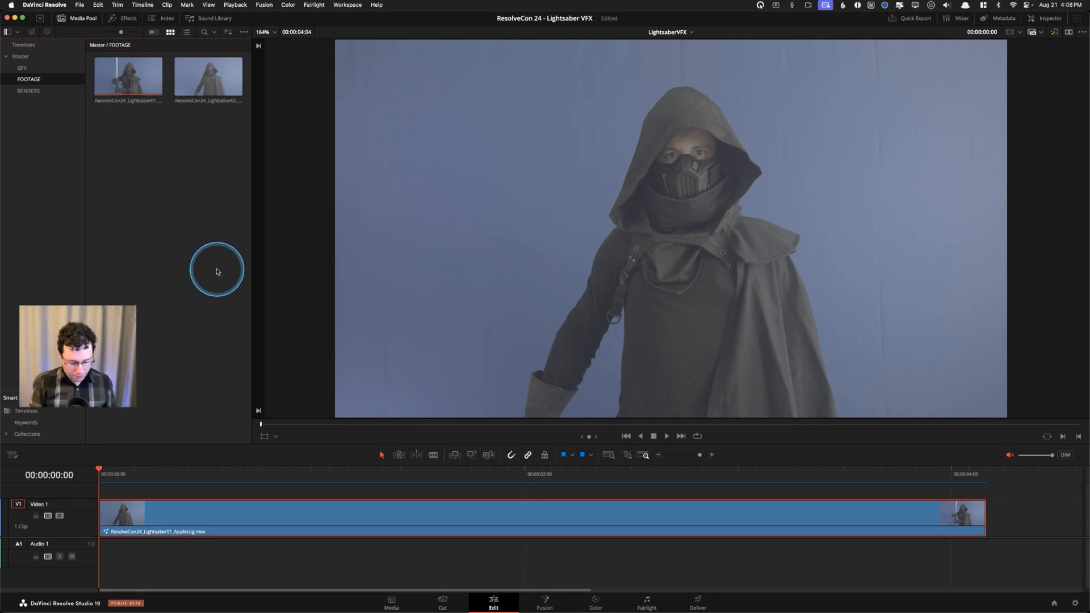
Review the color science and color processing mode in the project's color management settings without changing them.
{"action": "key", "text": "shift+9"}
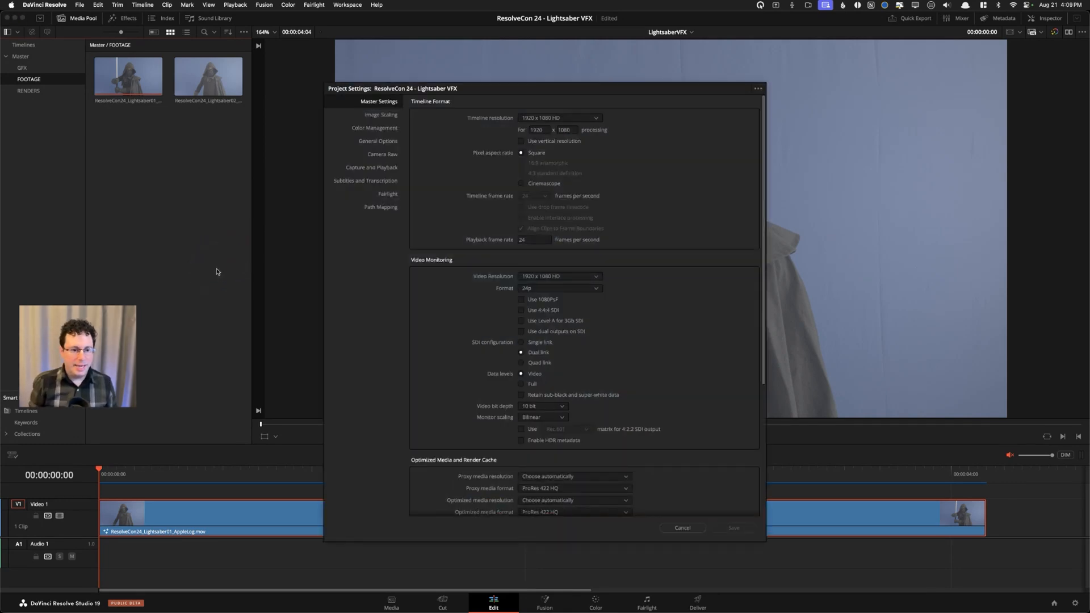
{"action": "left_click", "coordinate": [374, 128]}
{"action": "left_click", "coordinate": [584, 117]}
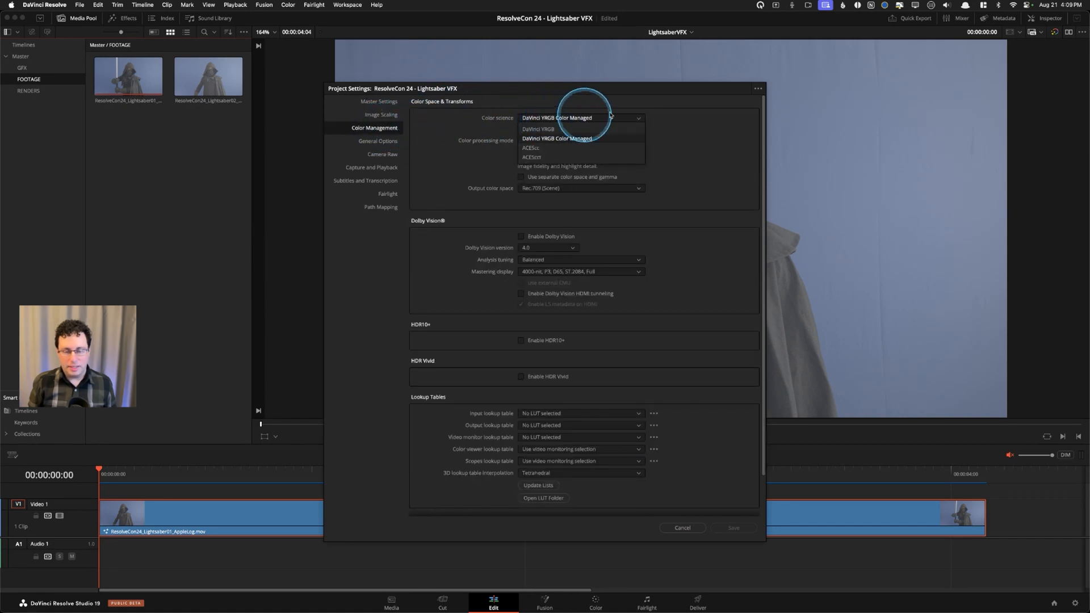
{"action": "left_click", "coordinate": [596, 118]}
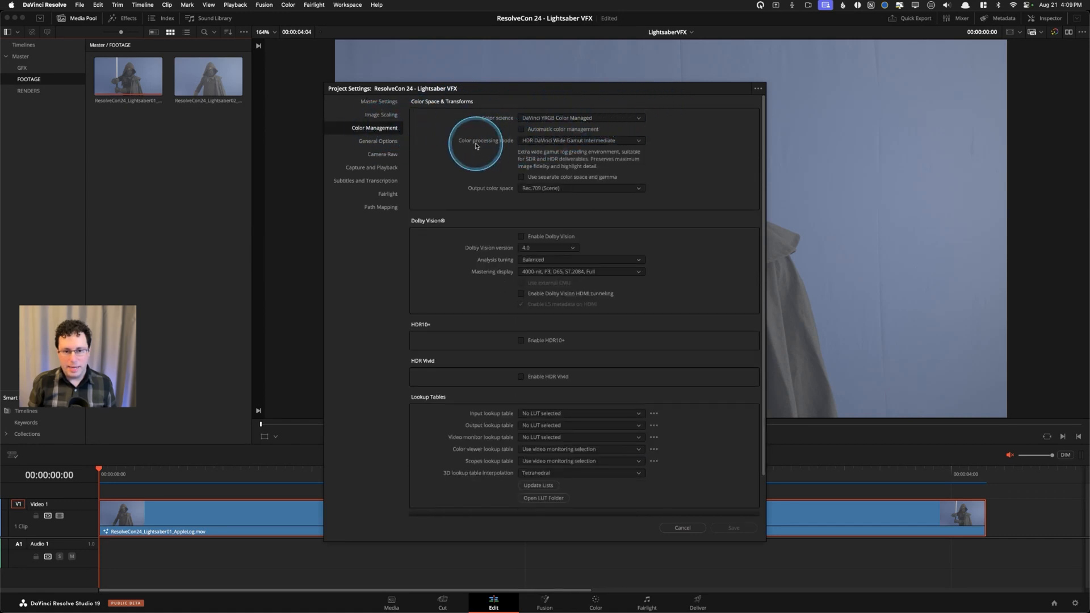
{"action": "left_click", "coordinate": [547, 141]}
{"action": "left_click", "coordinate": [538, 140]}
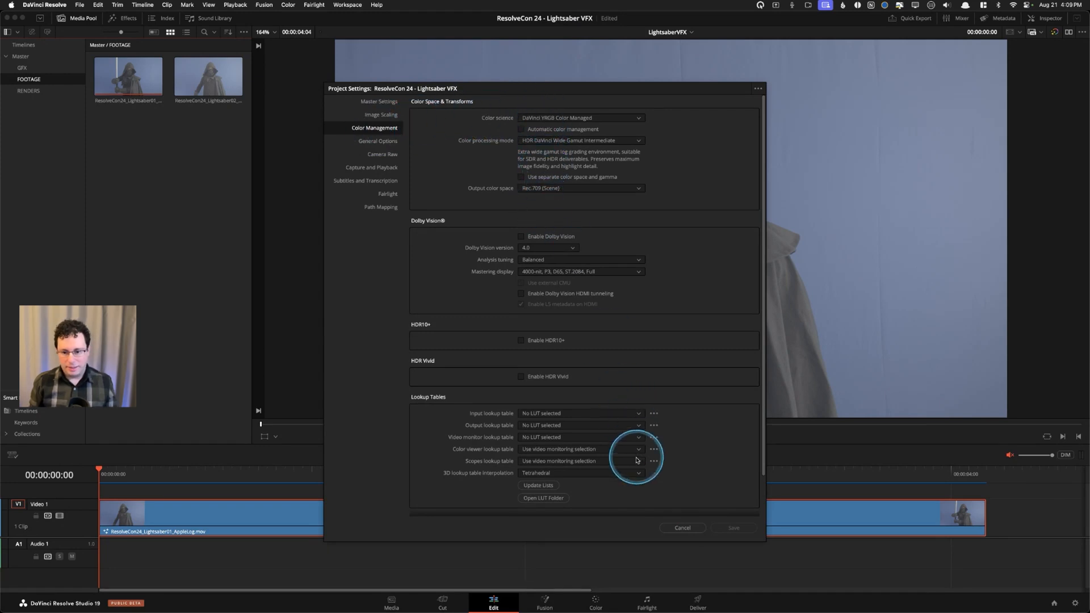
{"action": "left_click", "coordinate": [682, 528]}
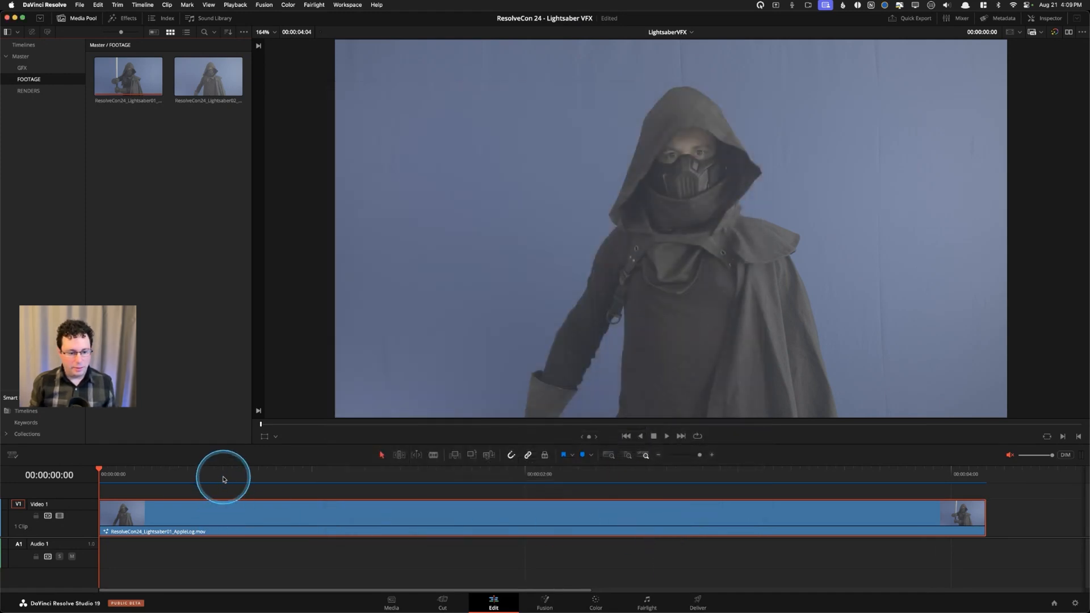
Set the input color space of the ResolveCon24_Lightsaber01_AppleLog.mov footage to the Apple log option.
{"action": "left_click", "coordinate": [128, 81]}
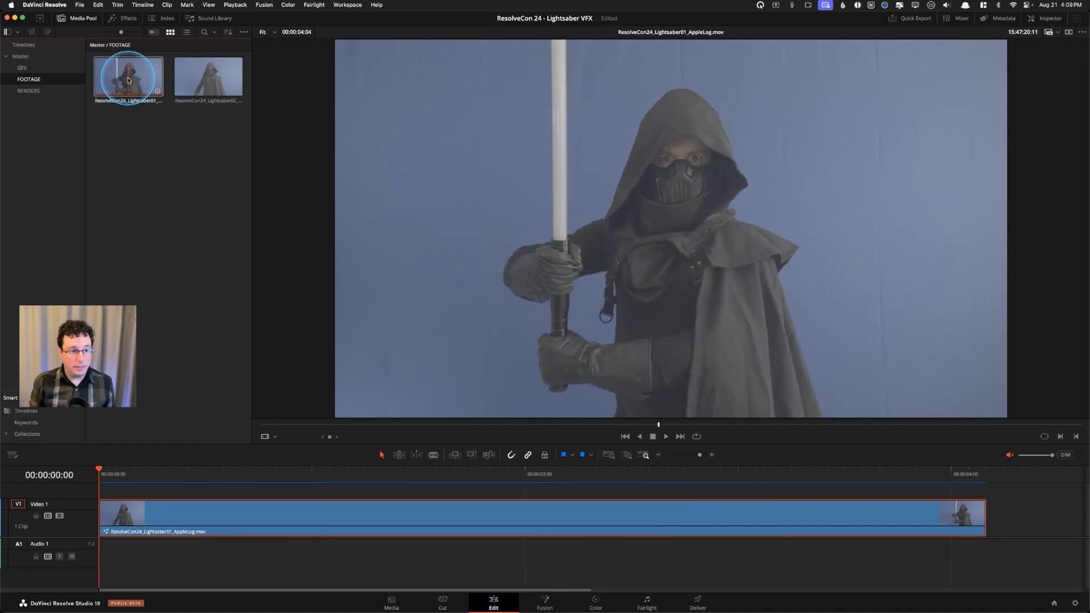
{"action": "right_click", "coordinate": [129, 81]}
{"action": "mouse_move", "coordinate": [181, 253]}
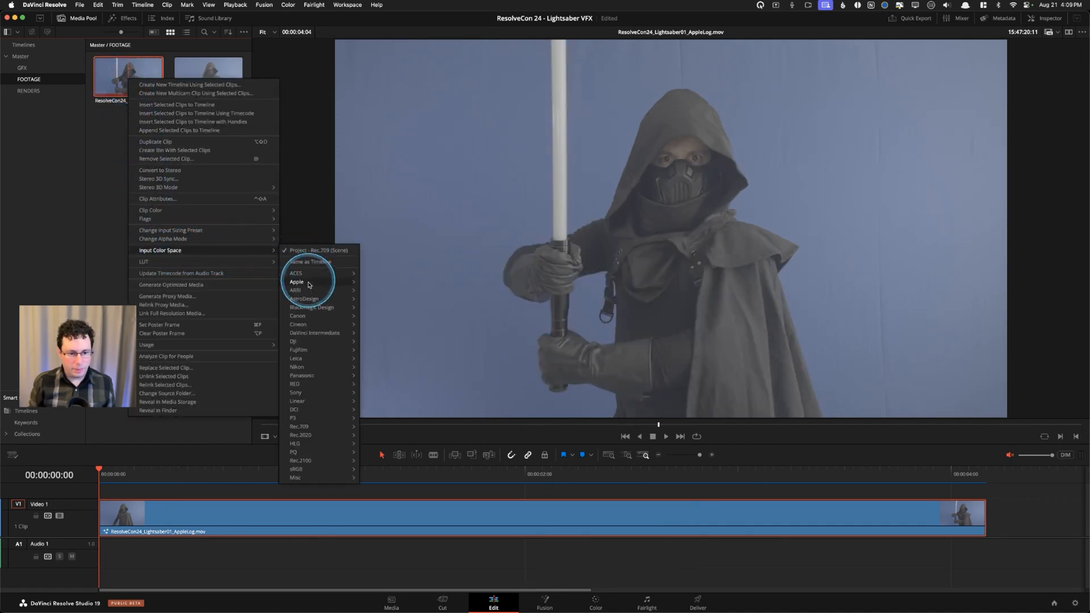
{"action": "mouse_move", "coordinate": [331, 284]}
{"action": "left_click", "coordinate": [378, 282]}
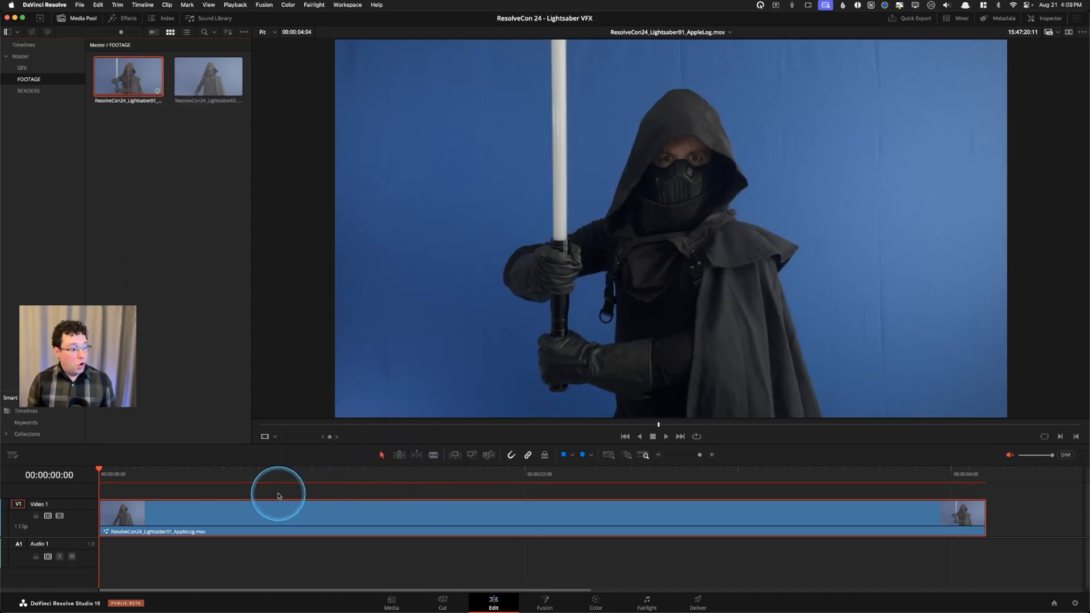
Open the timeline's lightsaber clip on the Fusion page and enlarge the viewer area above the node graph.
{"action": "left_click", "coordinate": [225, 494]}
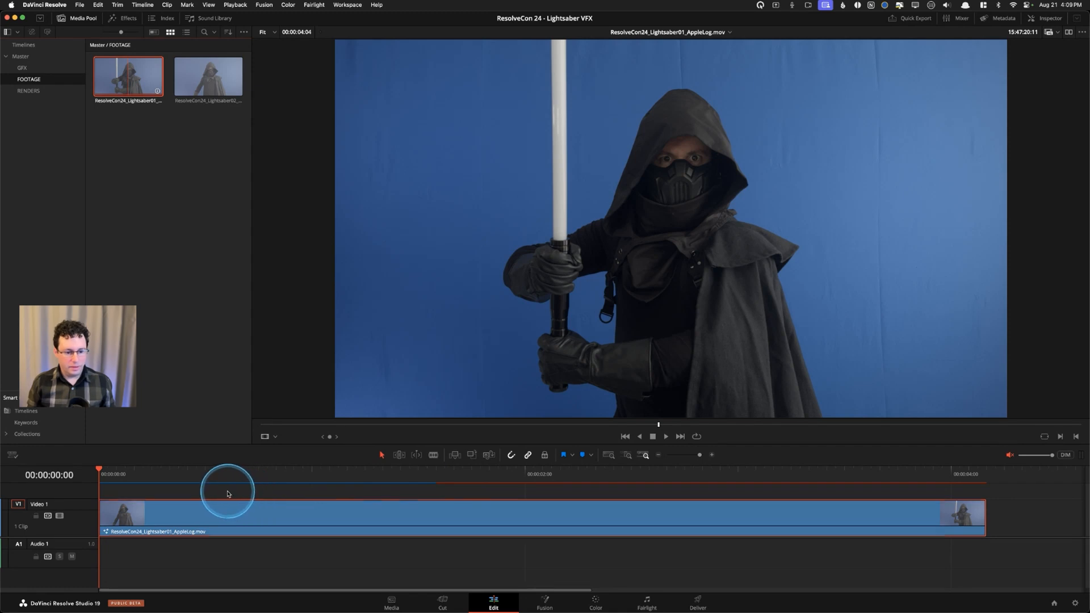
{"action": "left_click", "coordinate": [253, 518]}
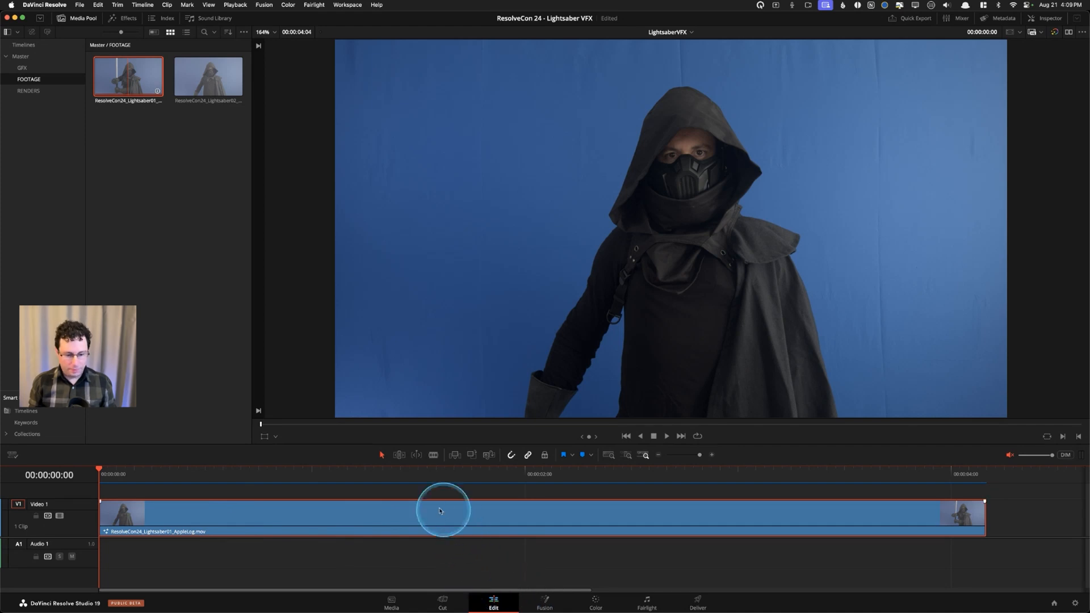
{"action": "left_click", "coordinate": [375, 492]}
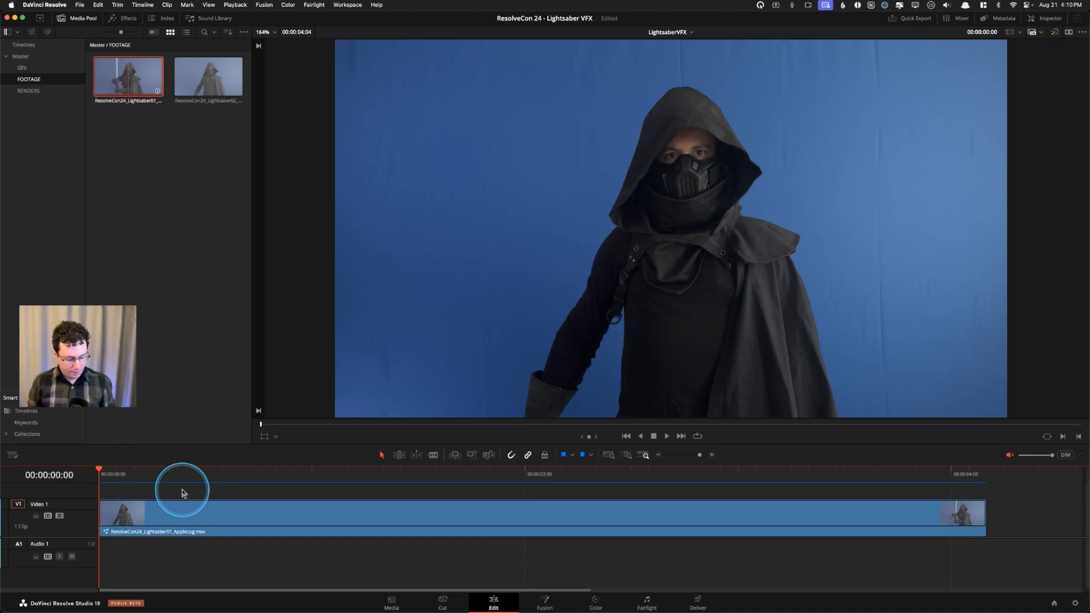
{"action": "key", "text": "shift+5"}
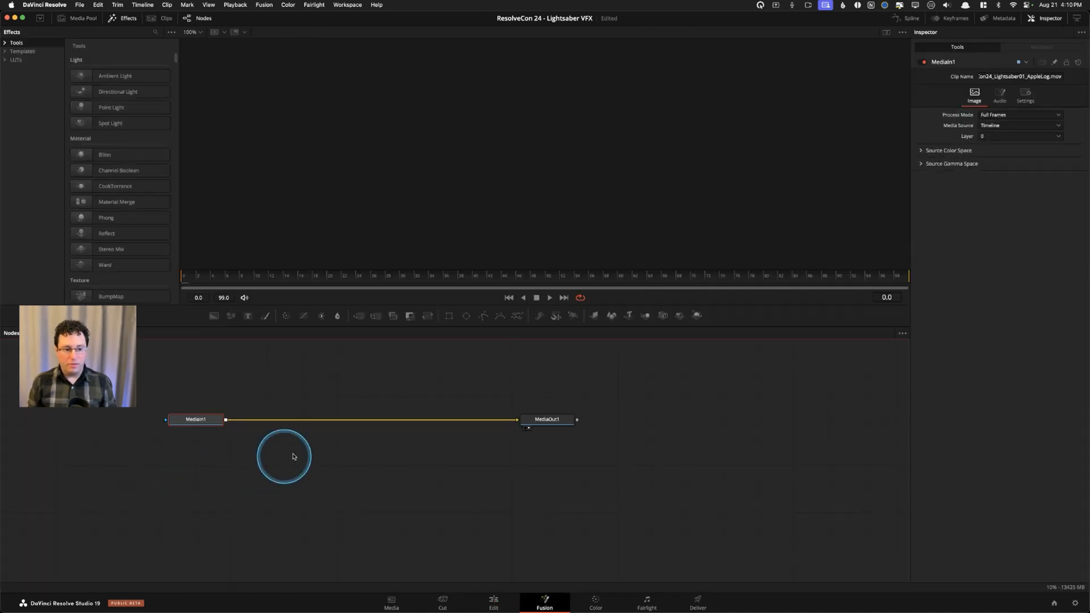
{"action": "left_click_drag", "start_coordinate": [349, 464], "coordinate": [398, 516]}
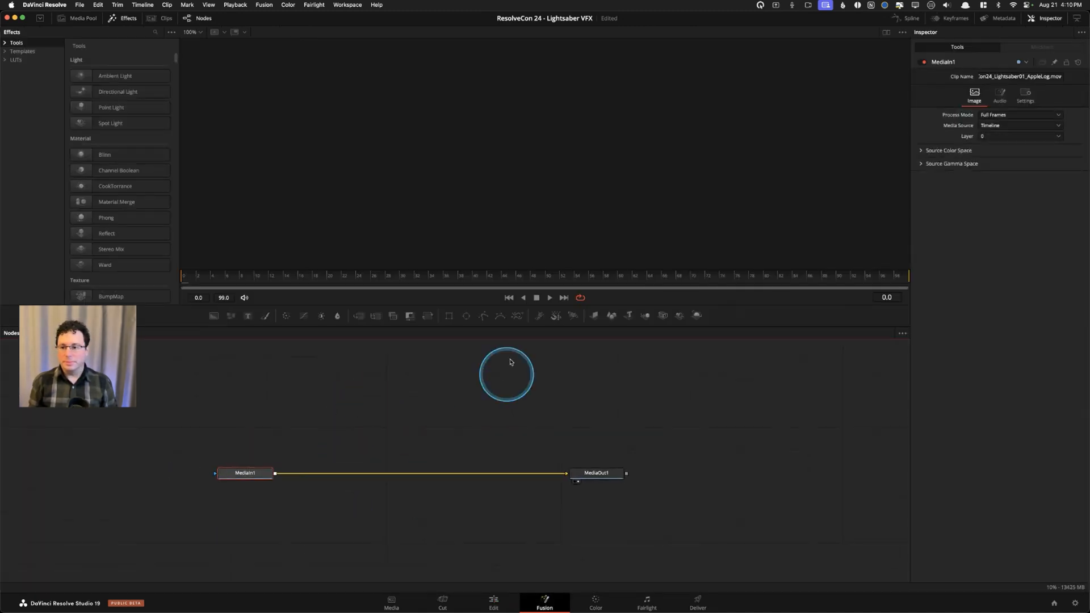
{"action": "left_click_drag", "start_coordinate": [465, 304], "coordinate": [462, 361]}
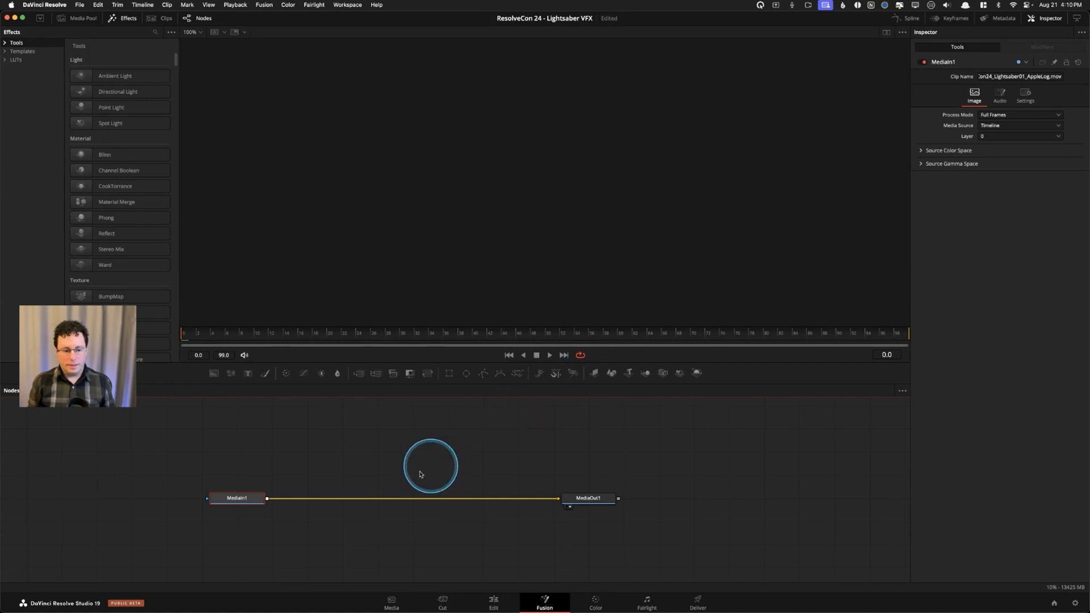
Show dual viewers, clear their contents, and load the MediaIn1 node into the first viewer.
{"action": "left_click", "coordinate": [886, 34]}
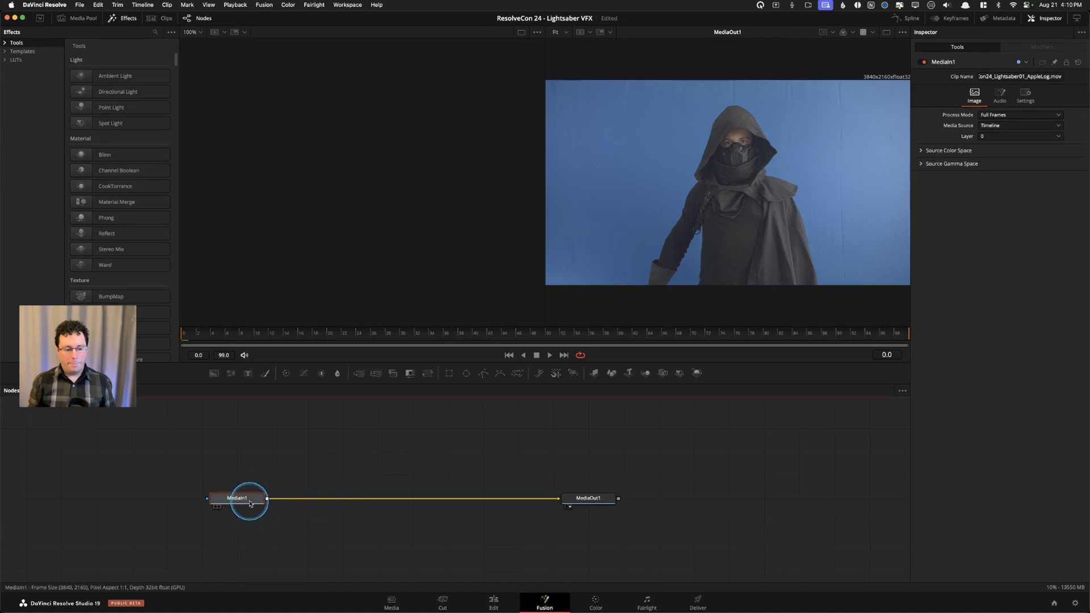
{"action": "key", "text": "grave"}
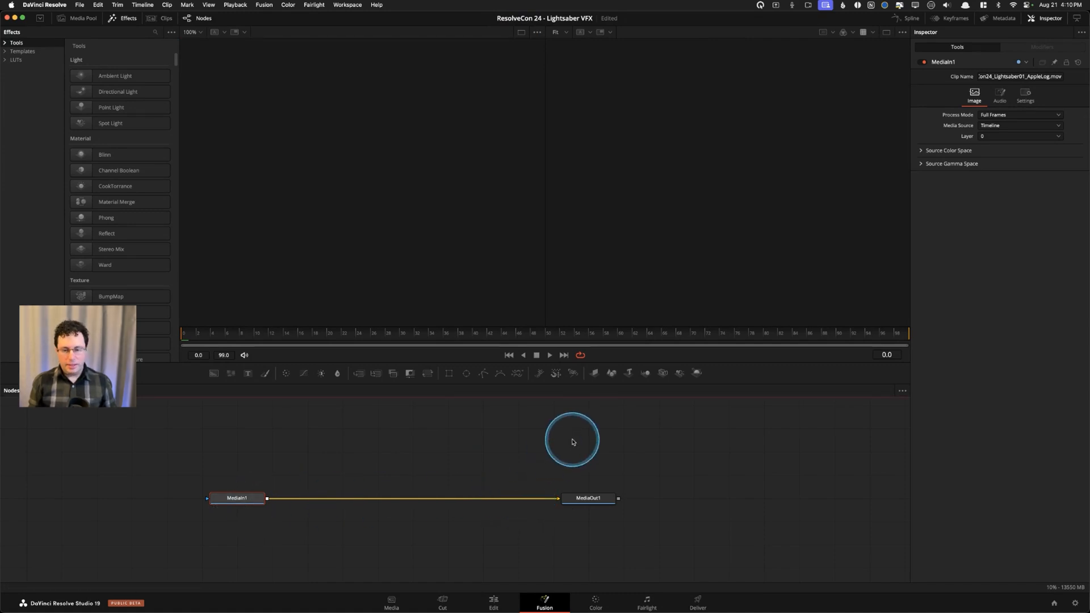
{"action": "left_click", "coordinate": [572, 441]}
{"action": "left_click_drag", "start_coordinate": [373, 456], "coordinate": [432, 461]}
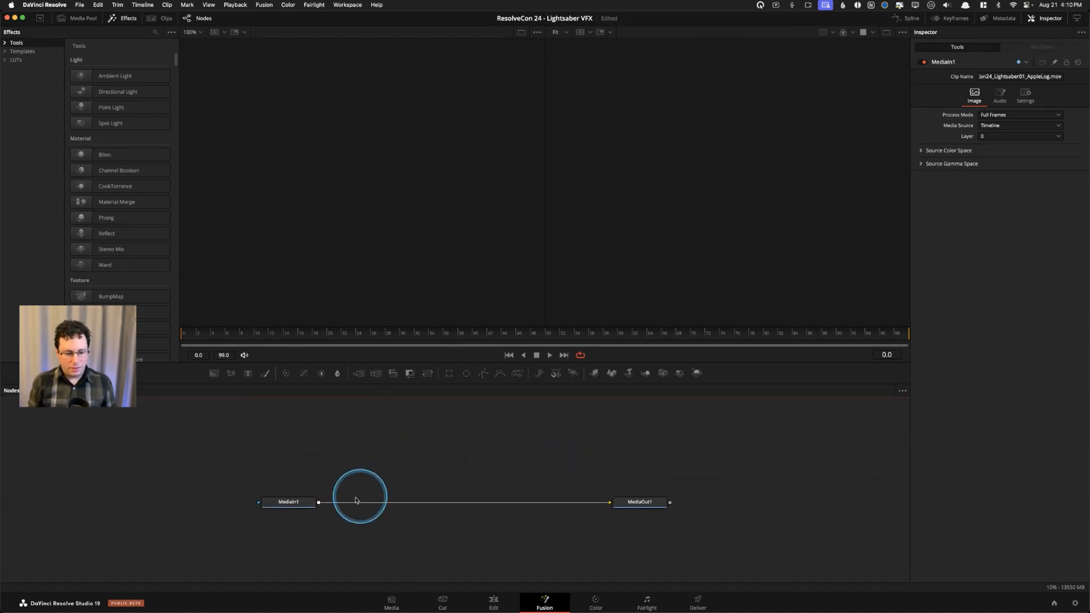
{"action": "left_click", "coordinate": [293, 503]}
{"action": "left_click", "coordinate": [319, 551]}
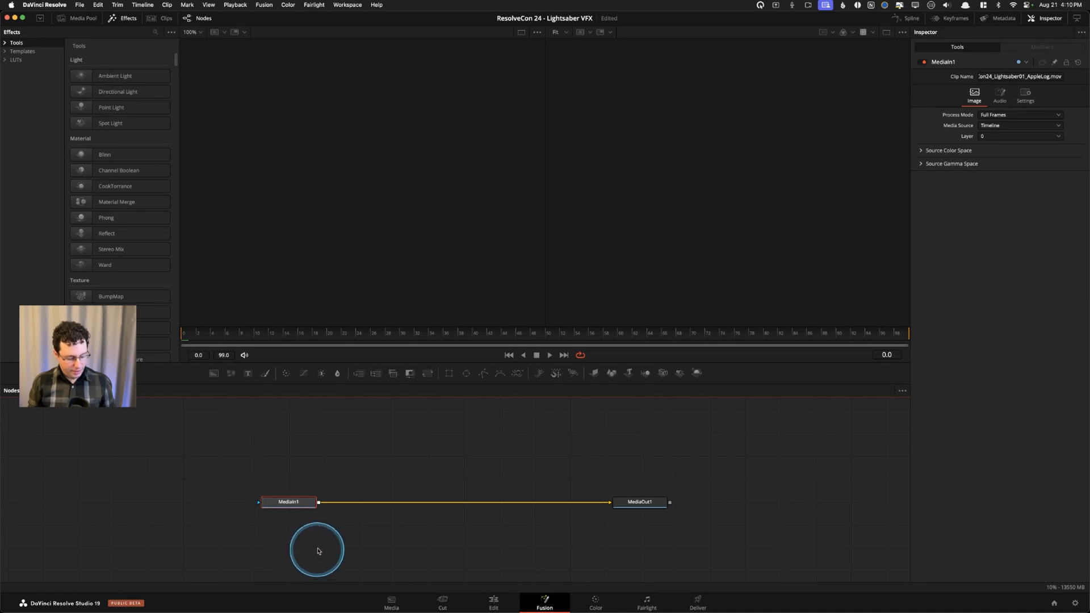
{"action": "key", "text": "1"}
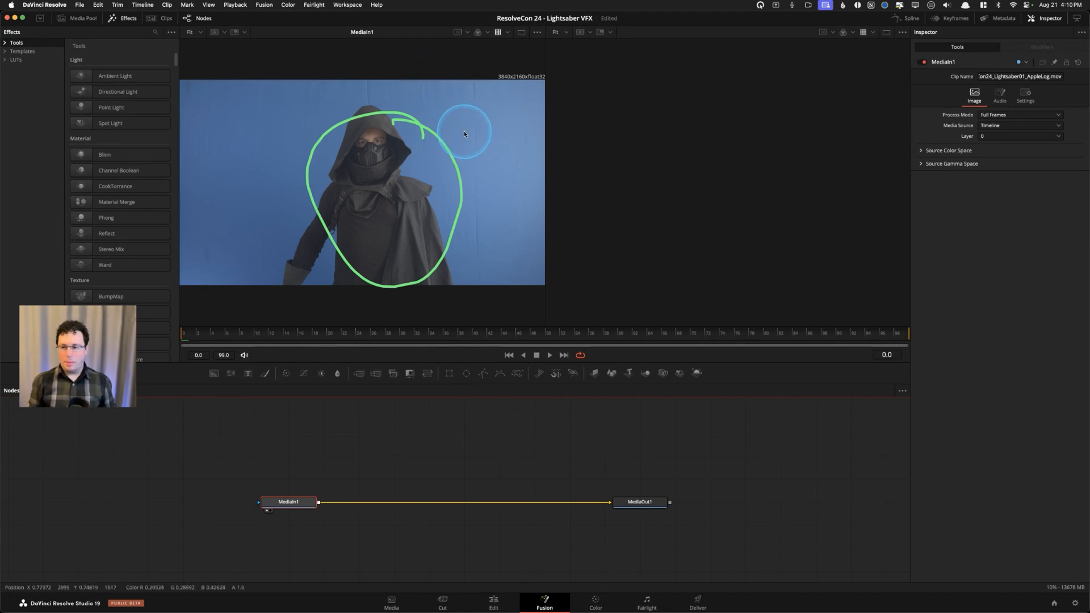
Switch back to a single viewer and make it slightly taller.
{"action": "key", "text": "ctrl+m"}
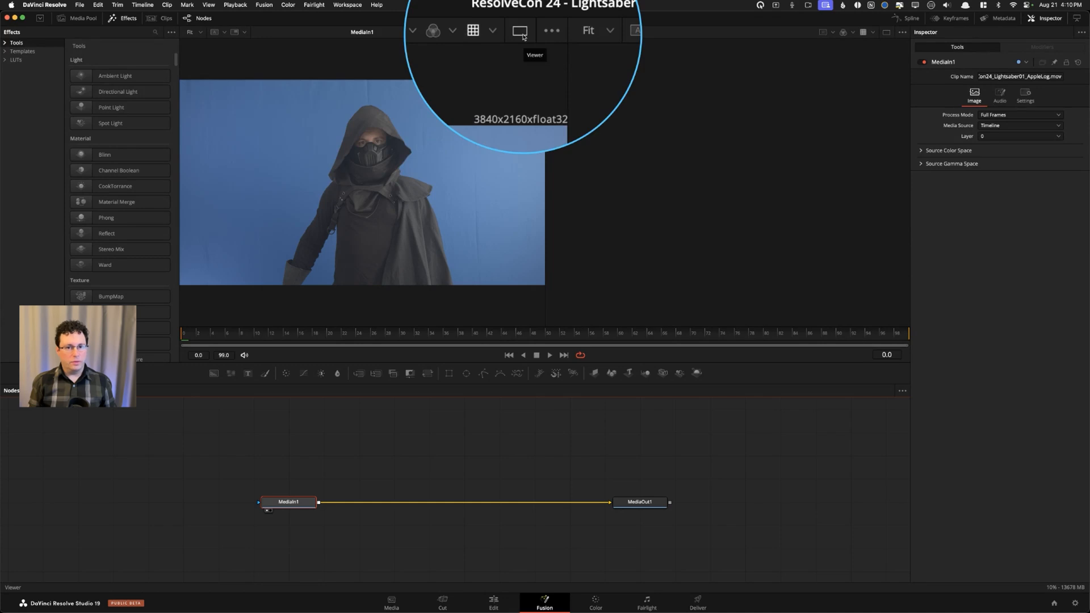
{"action": "key", "text": "ctrl+m"}
{"action": "left_click", "coordinate": [522, 35]}
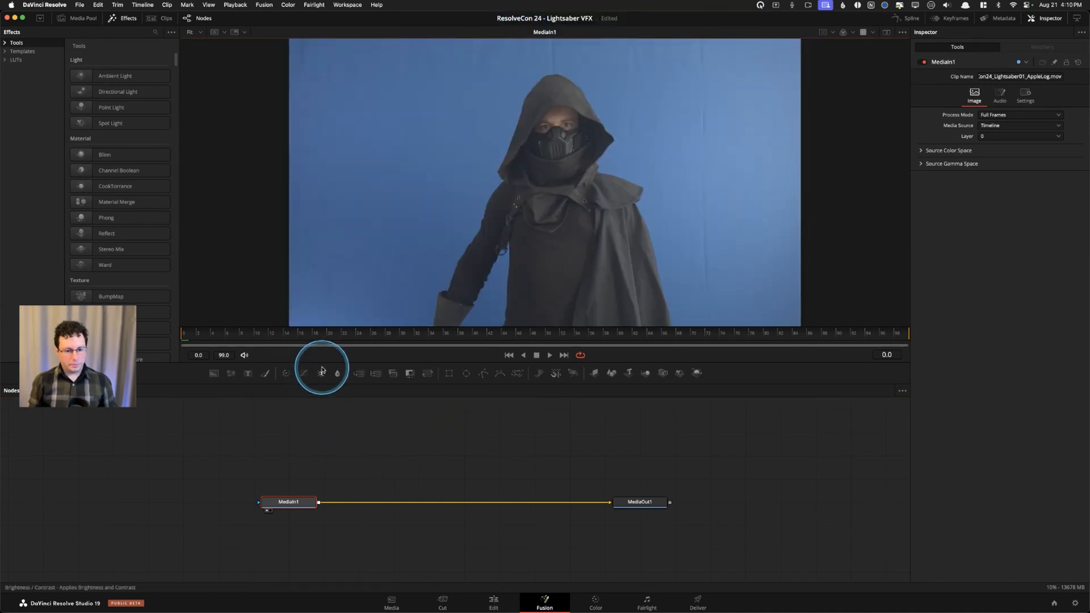
{"action": "left_click_drag", "start_coordinate": [322, 362], "coordinate": [324, 380]}
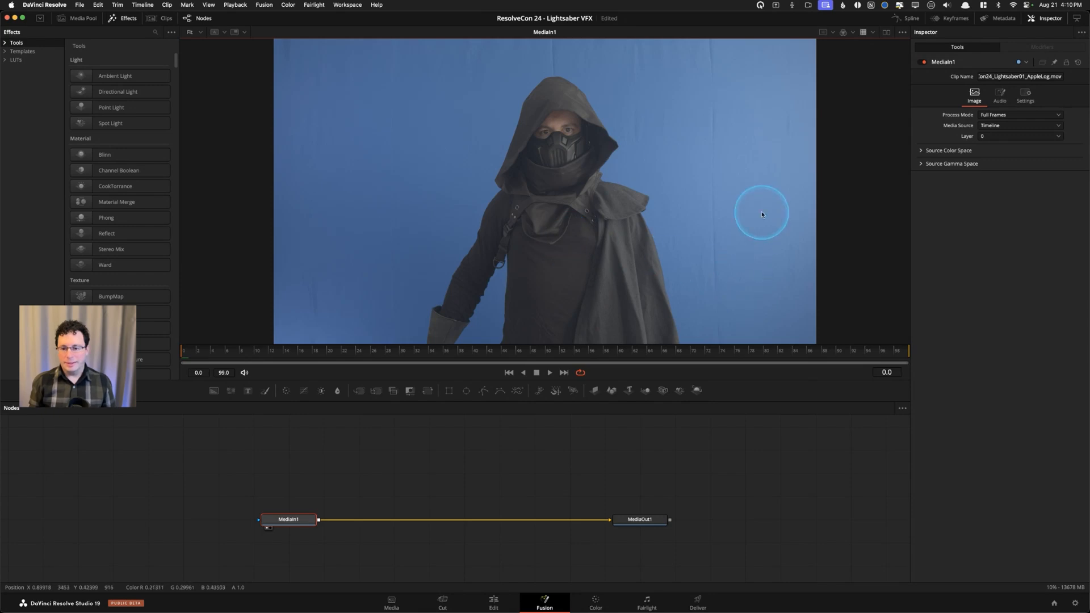
Compare the MediaIn1 image with the viewer LUT turned off and back on.
{"action": "left_click", "coordinate": [862, 34]}
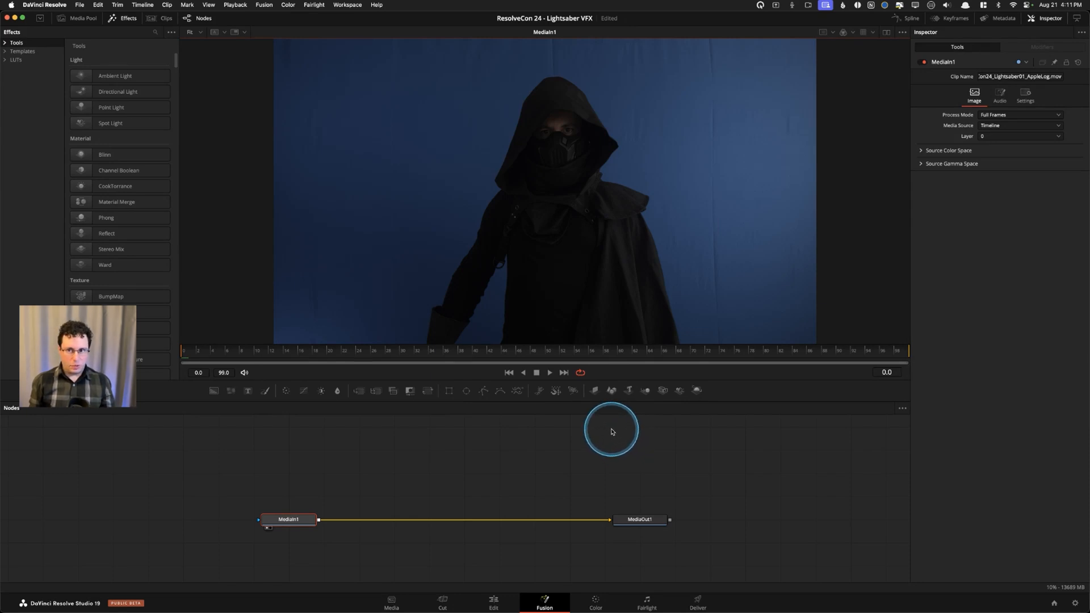
{"action": "left_click", "coordinate": [863, 32]}
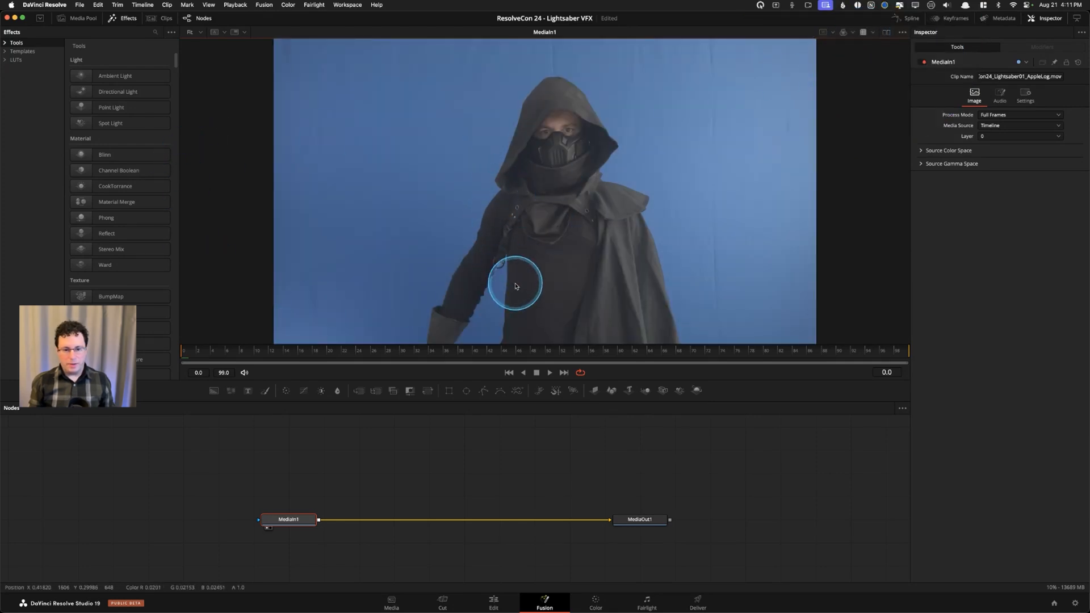
Make the viewer taller and compare the clip's look on the Edit page with its look on the Fusion page.
{"action": "left_click_drag", "start_coordinate": [463, 384], "coordinate": [465, 410]}
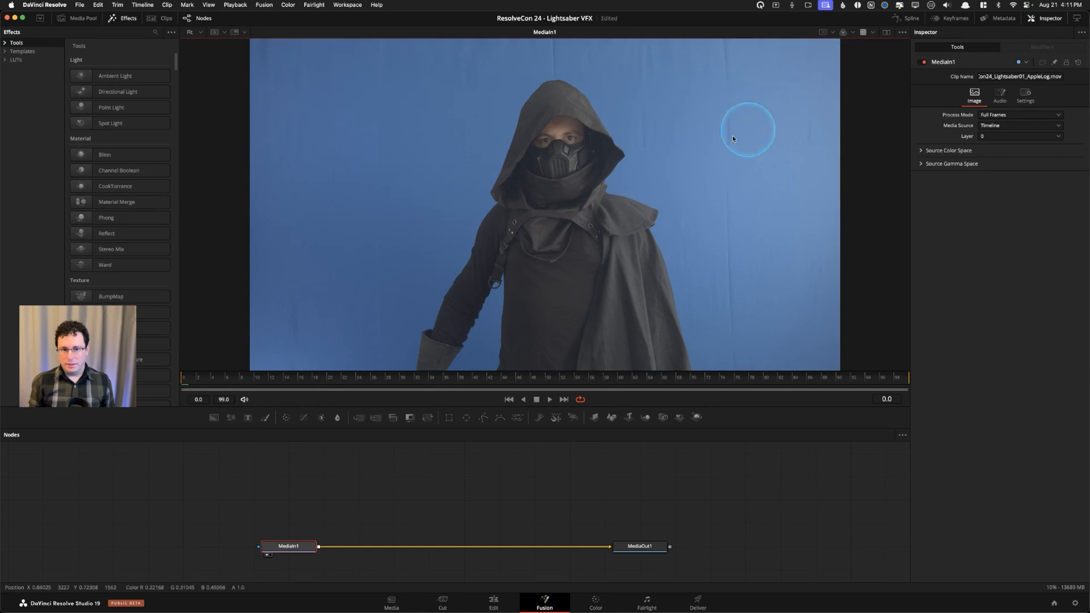
{"action": "left_click", "coordinate": [873, 35]}
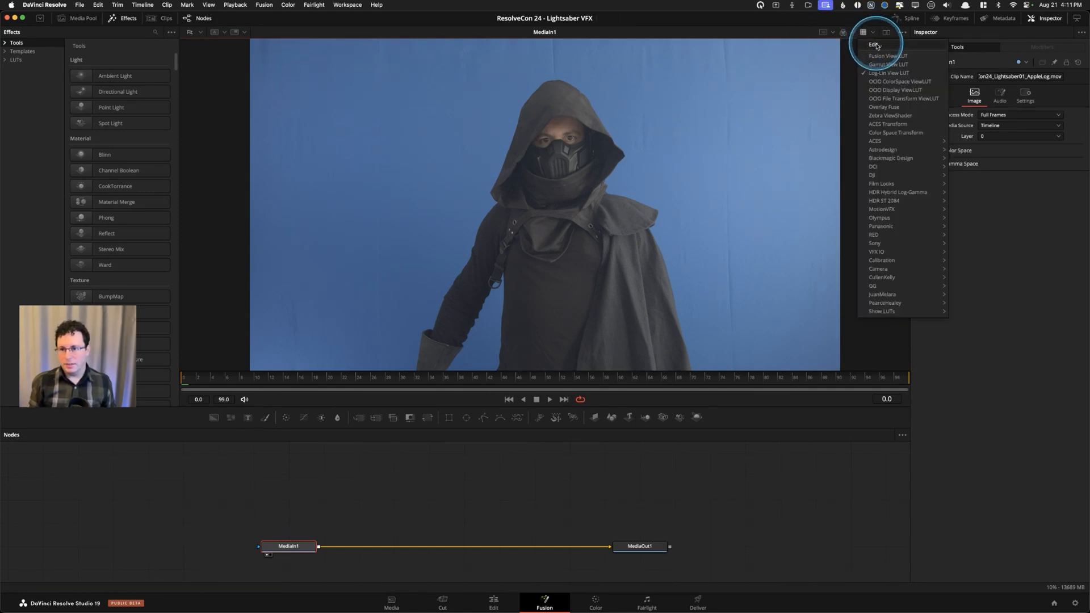
{"action": "left_click", "coordinate": [590, 141]}
{"action": "key", "text": "shift+4"}
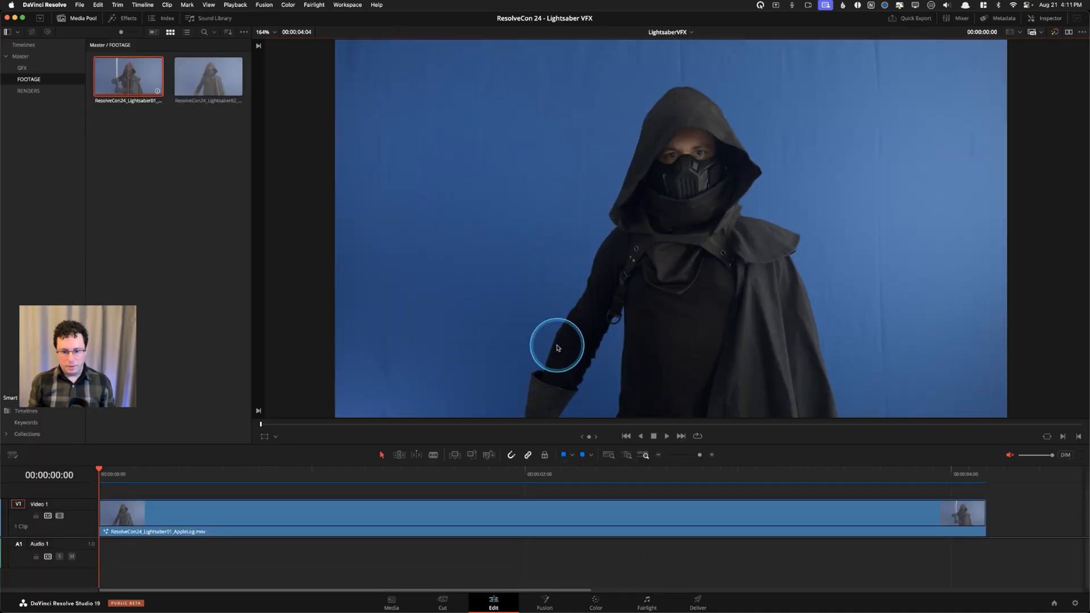
{"action": "key", "text": "shift+5"}
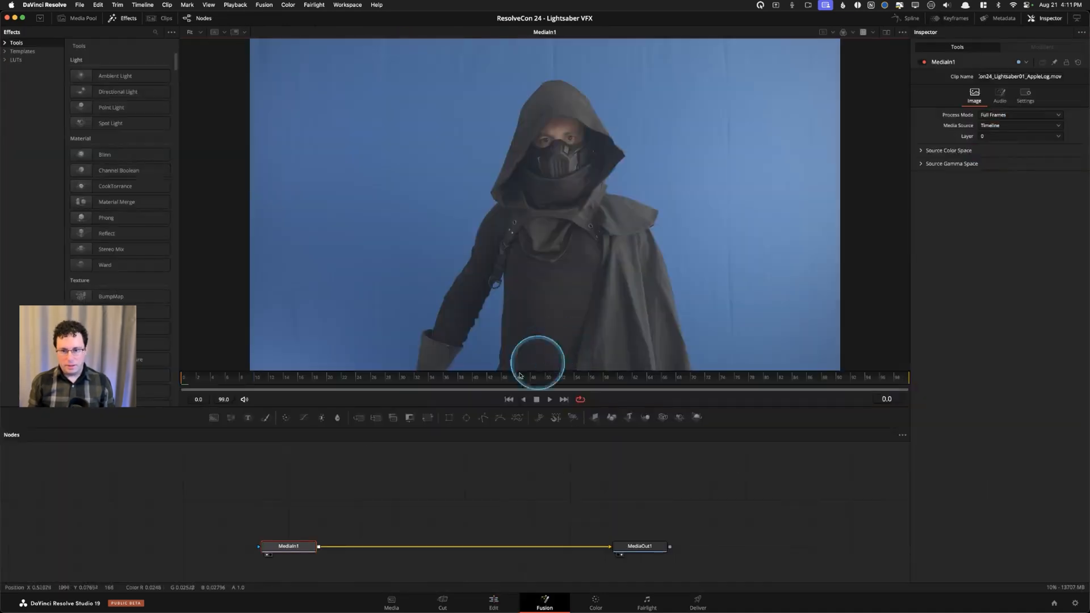
Enable Apply Forward OOTF in the viewer LUT's ManagedColorSpace2 settings, then close the LUT editor.
{"action": "left_click", "coordinate": [873, 33]}
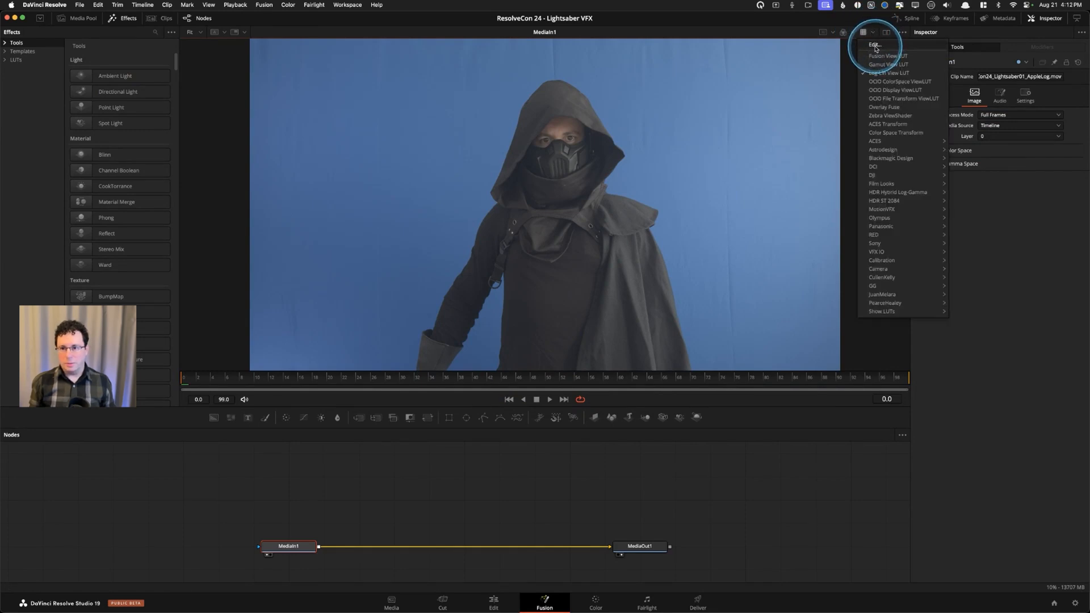
{"action": "left_click", "coordinate": [875, 46]}
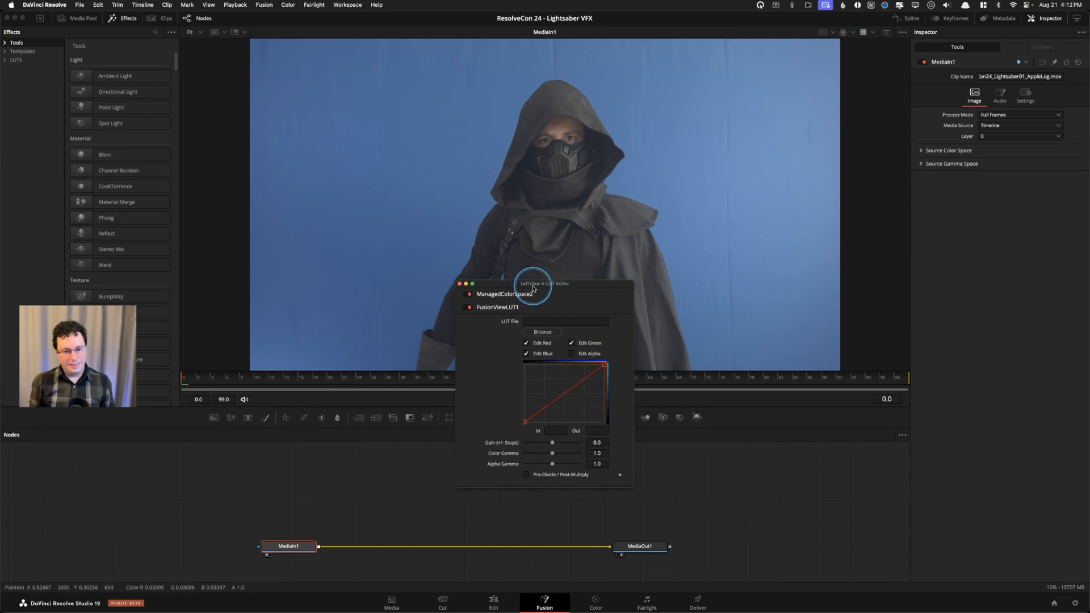
{"action": "left_click_drag", "start_coordinate": [532, 288], "coordinate": [932, 226]}
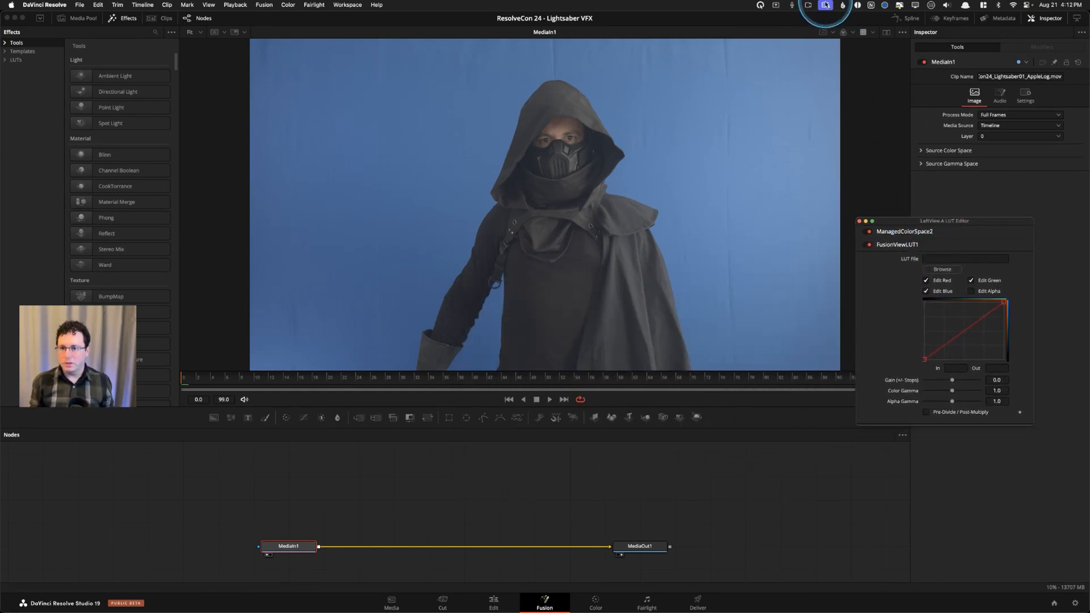
{"action": "left_click", "coordinate": [873, 34]}
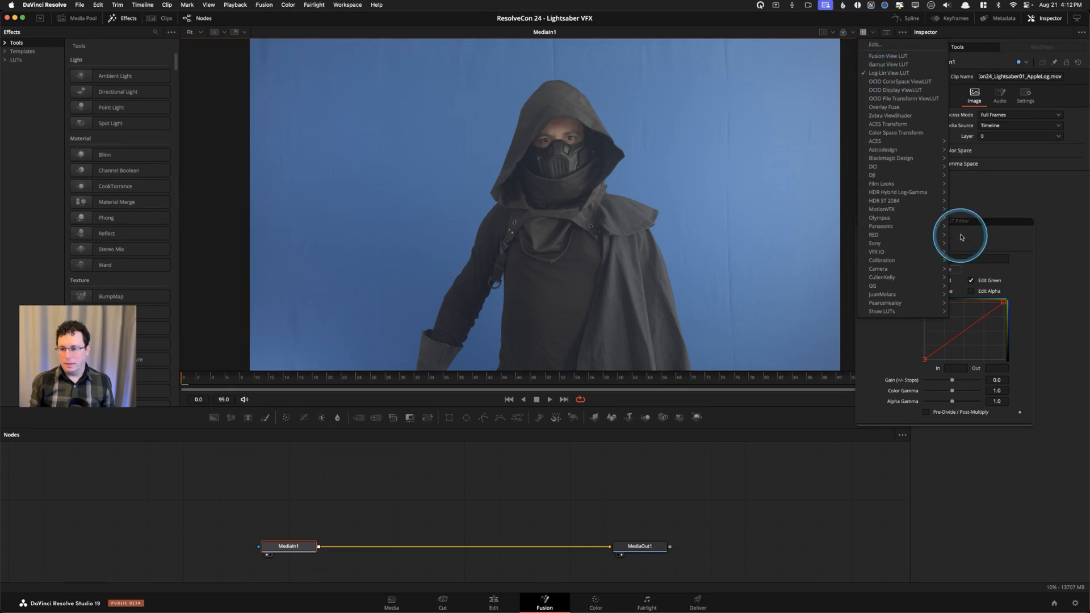
{"action": "left_click", "coordinate": [979, 223]}
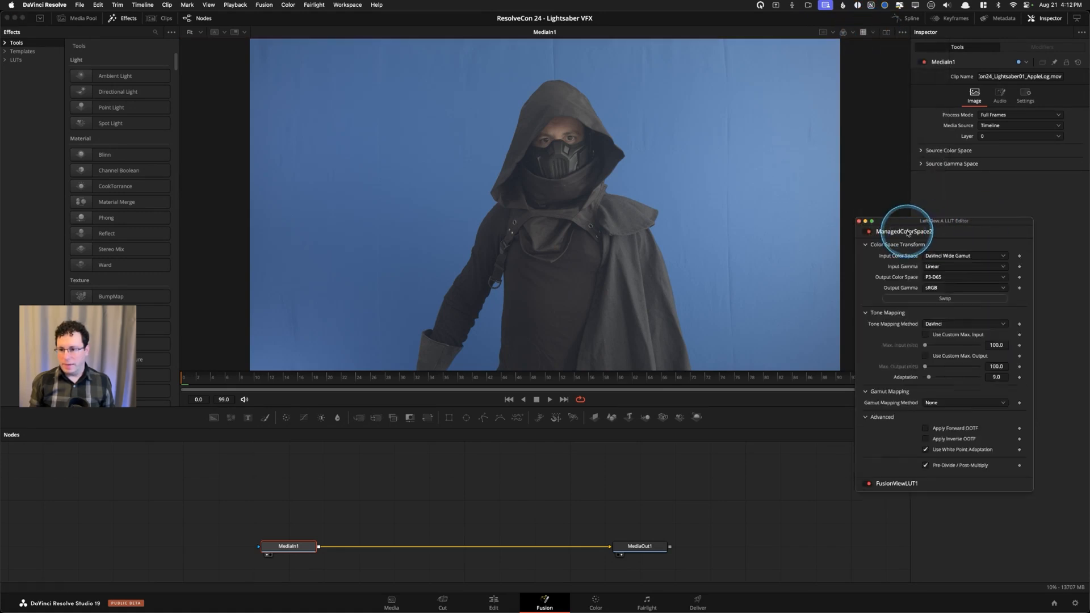
{"action": "left_click", "coordinate": [925, 428]}
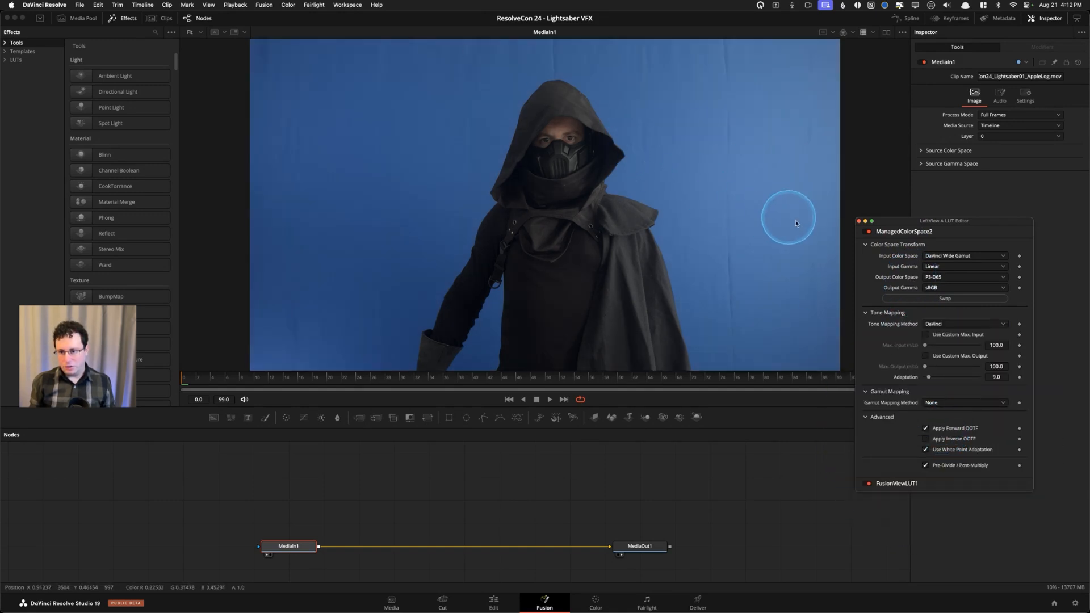
{"action": "left_click", "coordinate": [858, 222]}
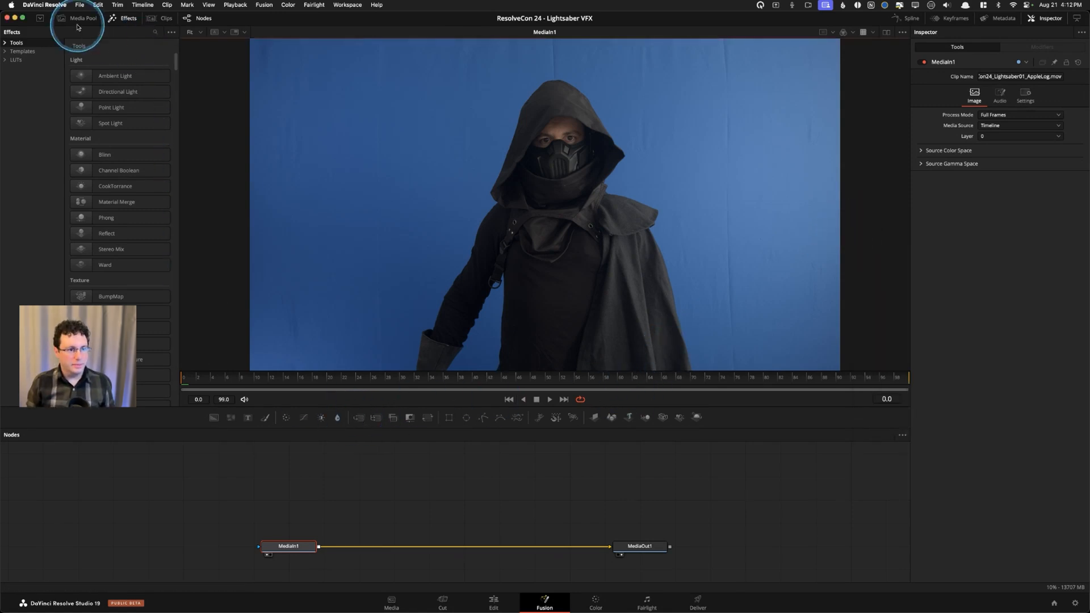
Hide the Effects library and give the node graph slightly more height, shifting the nodes within it.
{"action": "left_click", "coordinate": [121, 18]}
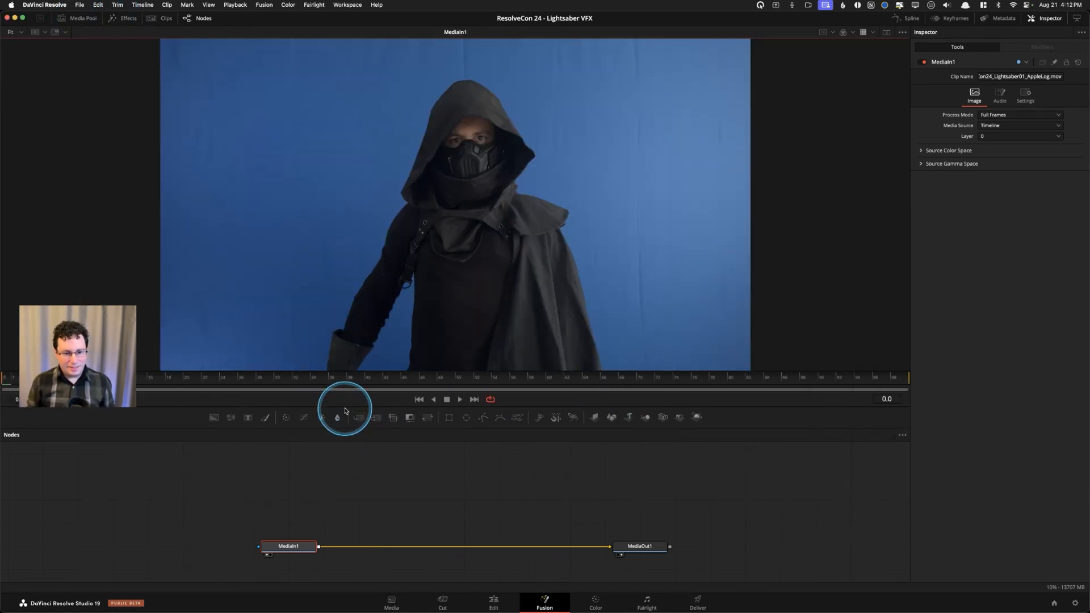
{"action": "left_click_drag", "start_coordinate": [345, 407], "coordinate": [342, 391]}
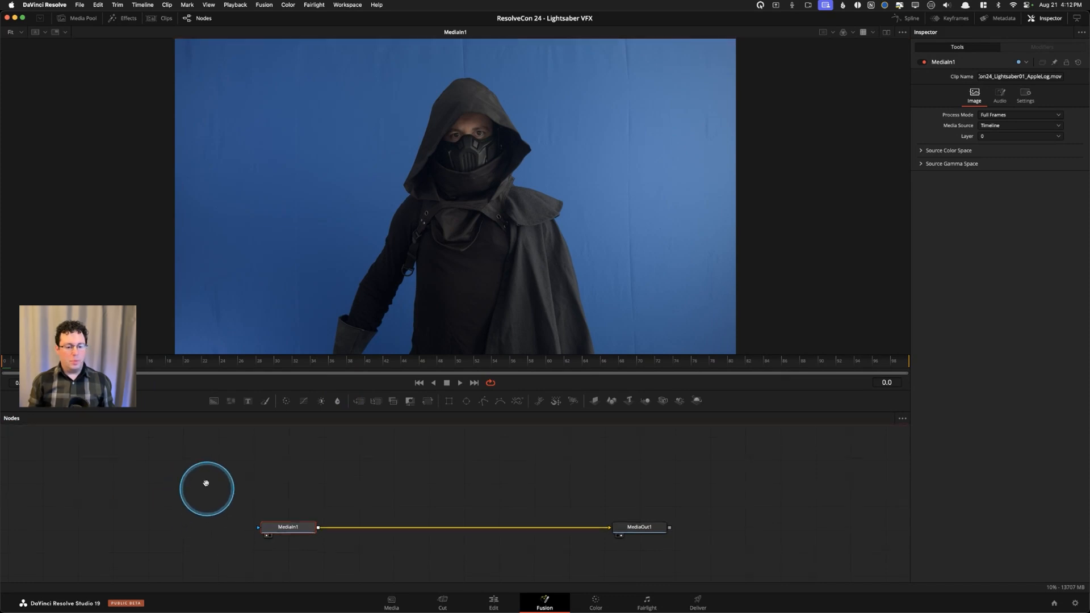
{"action": "left_click_drag", "start_coordinate": [206, 487], "coordinate": [175, 469]}
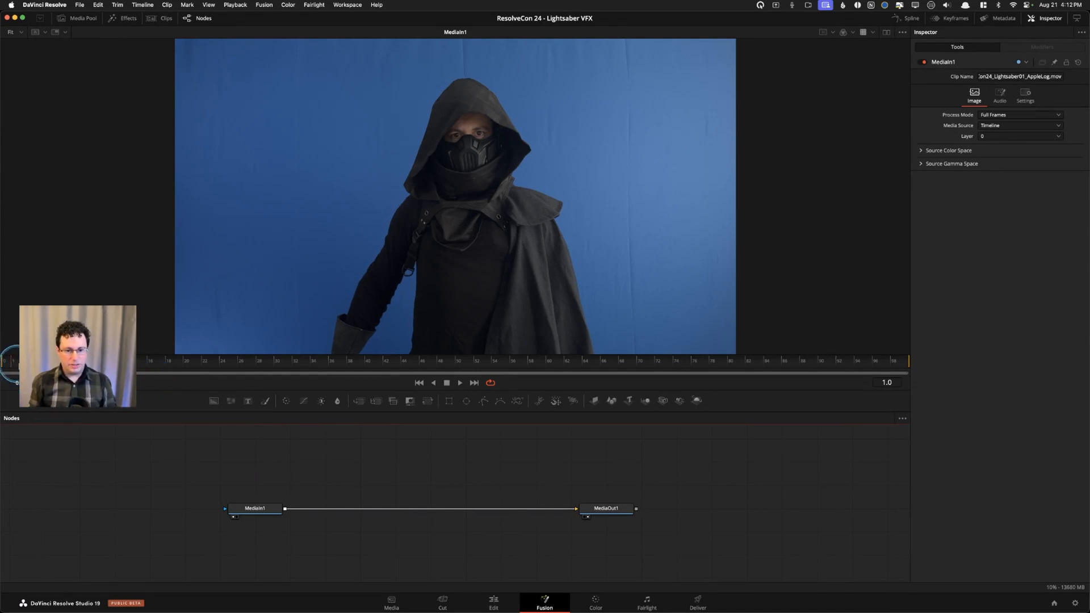
Scrub through the saber swing around frames 26 to 36 to examine the blade's motion blur, ending at frame 0.
{"action": "left_click_drag", "start_coordinate": [16, 364], "coordinate": [323, 383]}
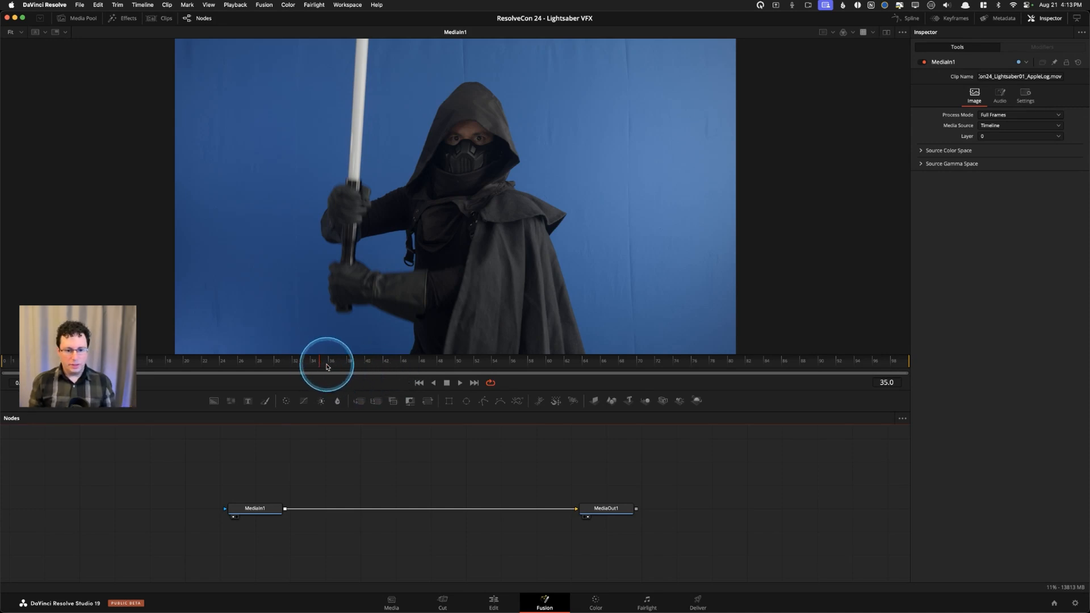
{"action": "key", "text": "Right"}
{"action": "left_click_drag", "start_coordinate": [336, 368], "coordinate": [248, 372]}
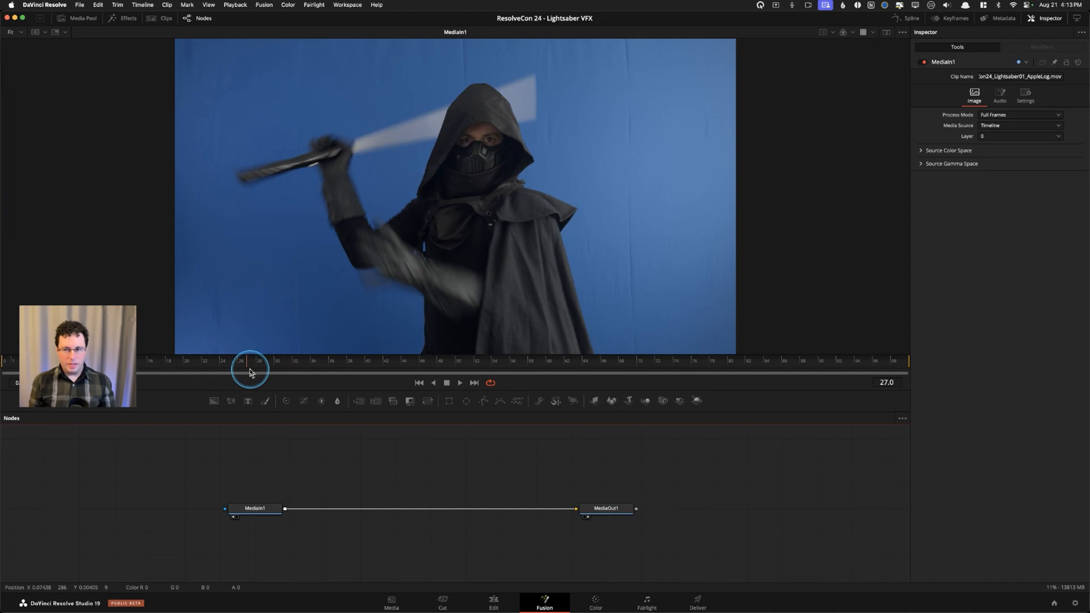
{"action": "left_click_drag", "start_coordinate": [253, 372], "coordinate": [282, 369]}
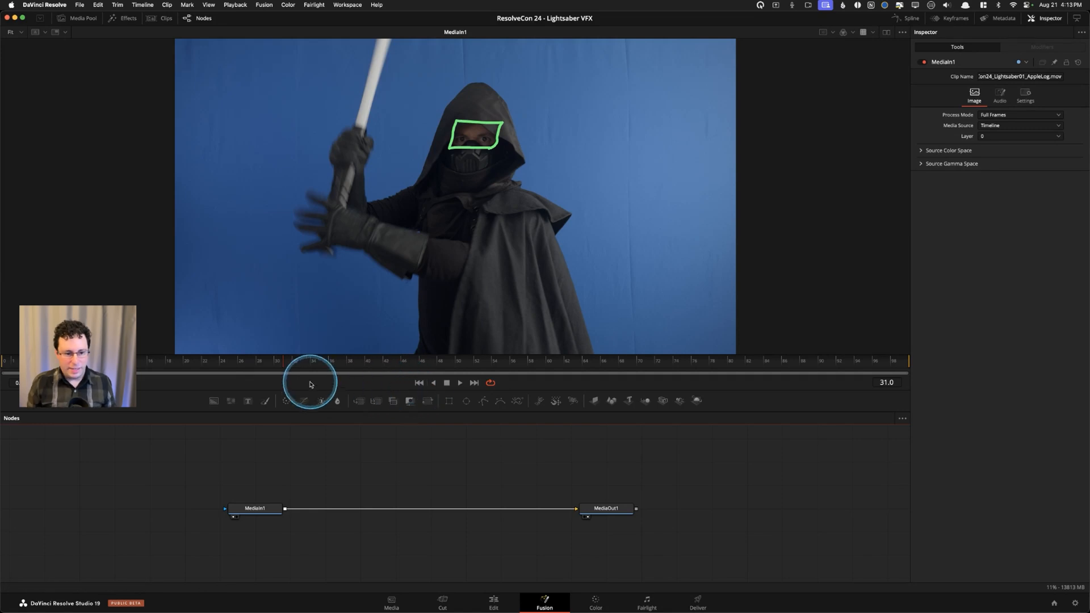
{"action": "left_click_drag", "start_coordinate": [347, 370], "coordinate": [241, 360]}
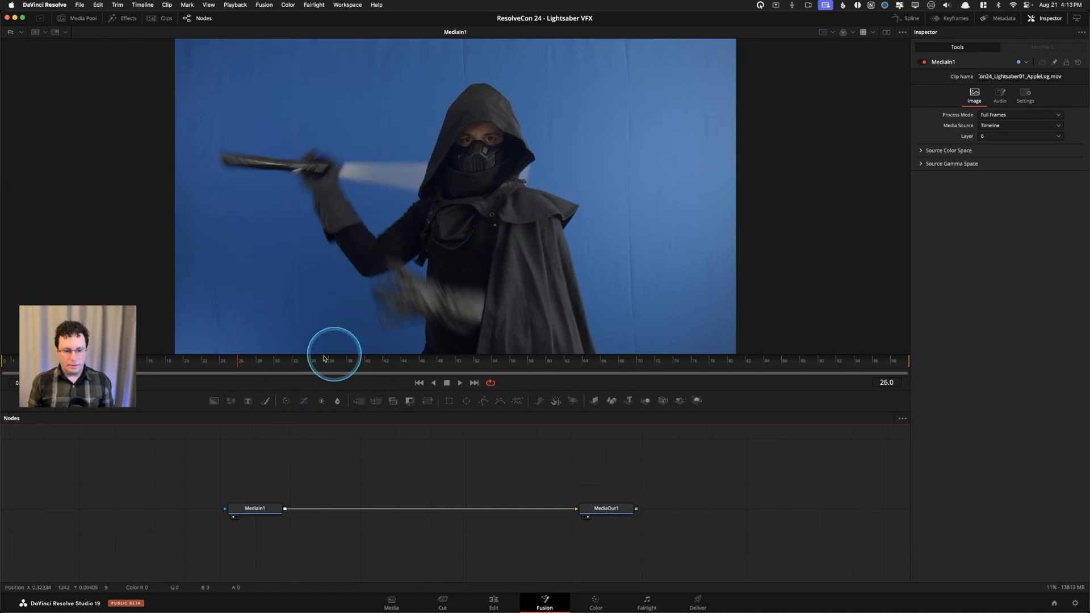
{"action": "left_click_drag", "start_coordinate": [333, 357], "coordinate": [10, 357]}
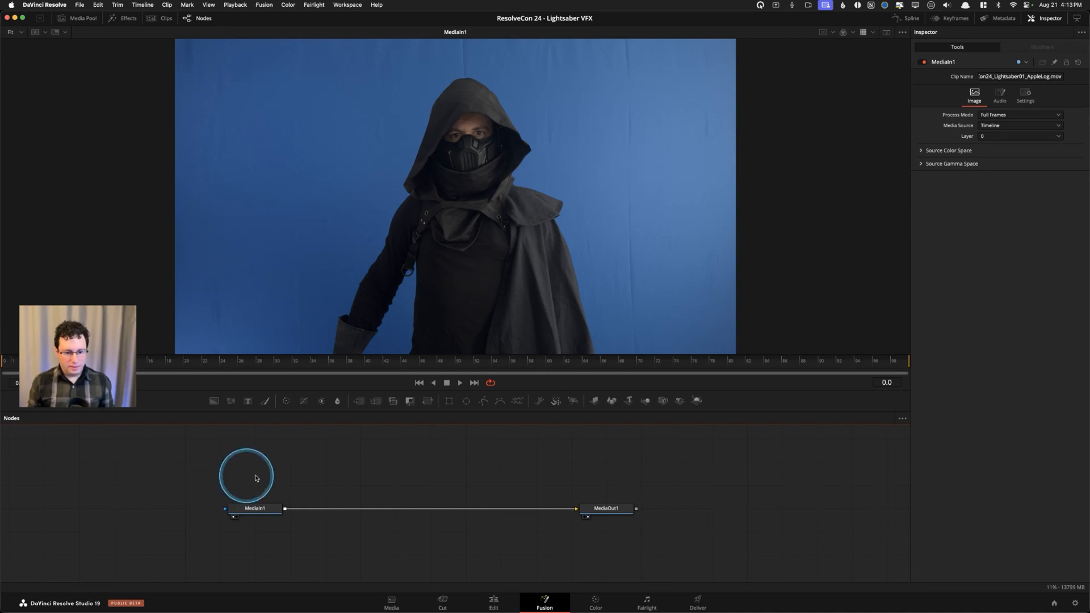
Go to frame 45 and add a Background node in the empty area above the MediaIn1 connection.
{"action": "left_click_drag", "start_coordinate": [322, 391], "coordinate": [417, 390]}
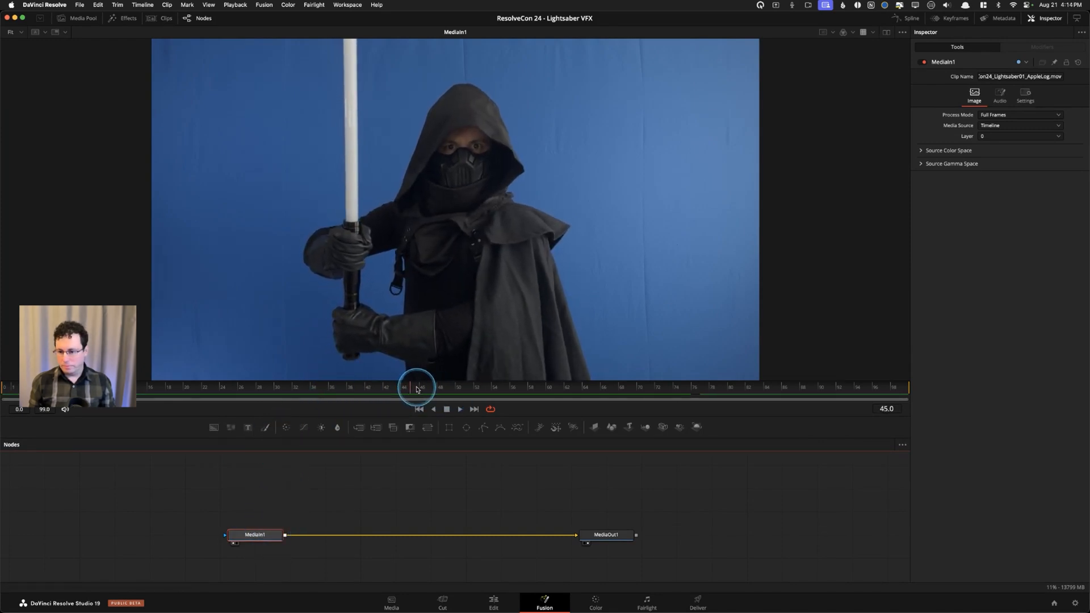
{"action": "left_click", "coordinate": [344, 501]}
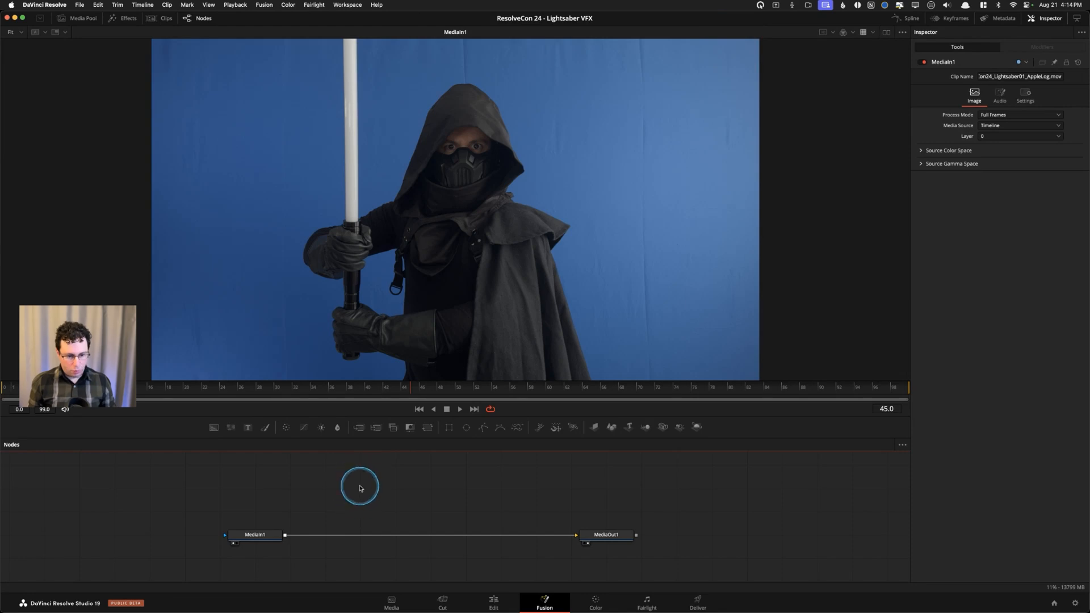
{"action": "key", "text": "shift+space"}
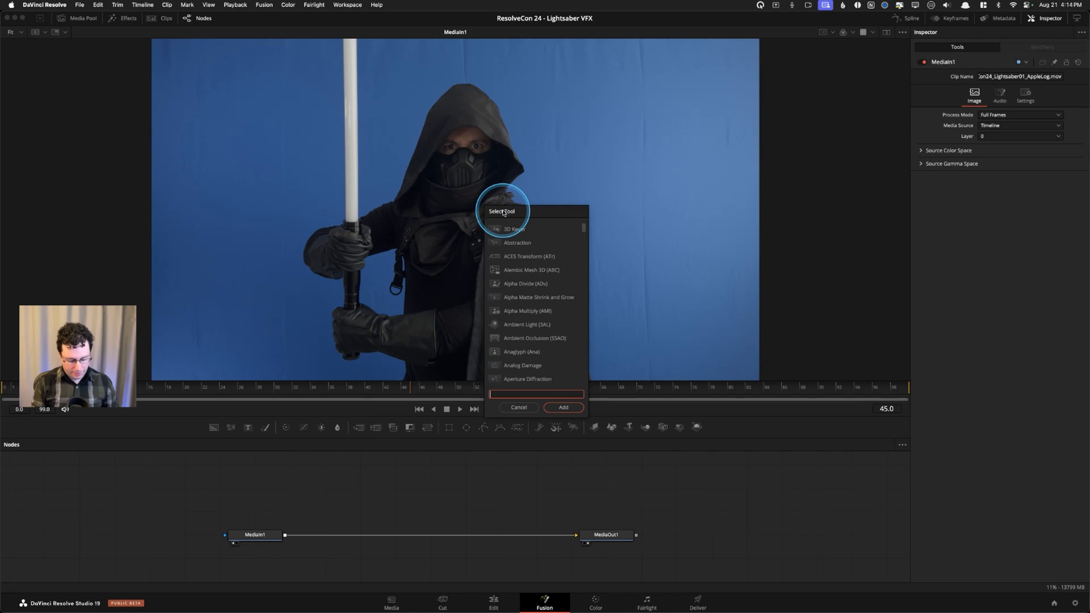
{"action": "type", "text": "bg"}
{"action": "left_click", "coordinate": [527, 229]}
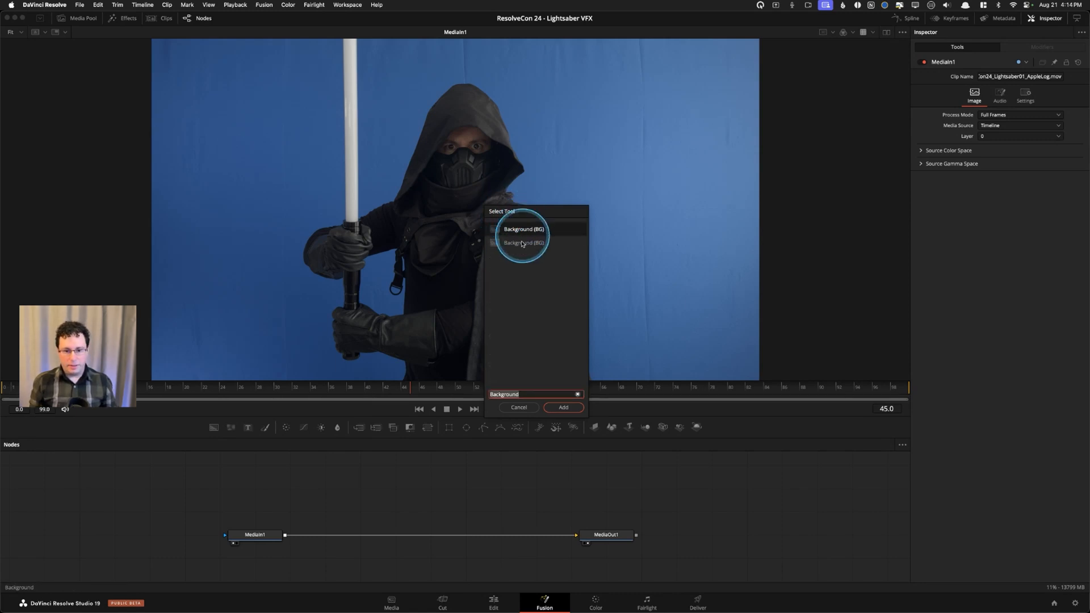
{"action": "left_click", "coordinate": [563, 408]}
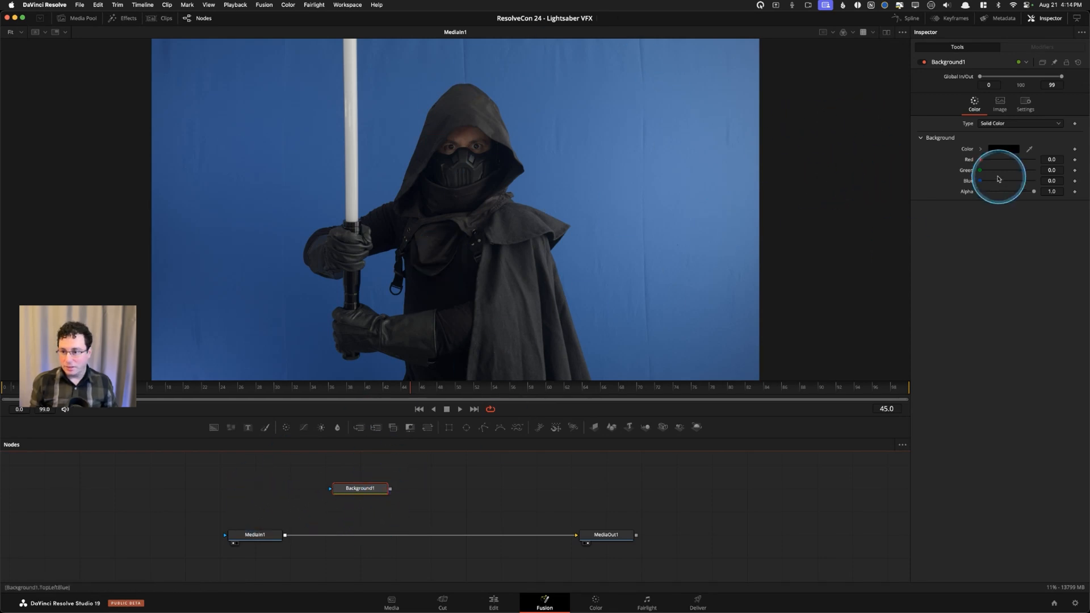
Set Background1's color to white with red, green and blue at 1.0, and preview it before viewing MediaIn1 again.
{"action": "left_click", "coordinate": [979, 150]}
{"action": "left_click_drag", "start_coordinate": [1003, 168], "coordinate": [910, 118]}
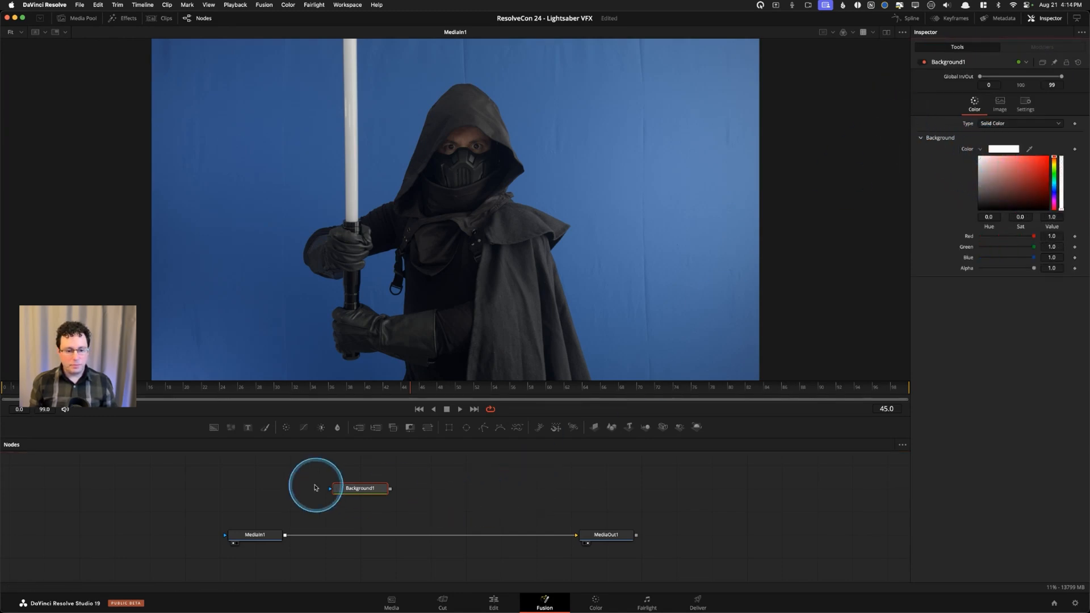
{"action": "left_click", "coordinate": [359, 490]}
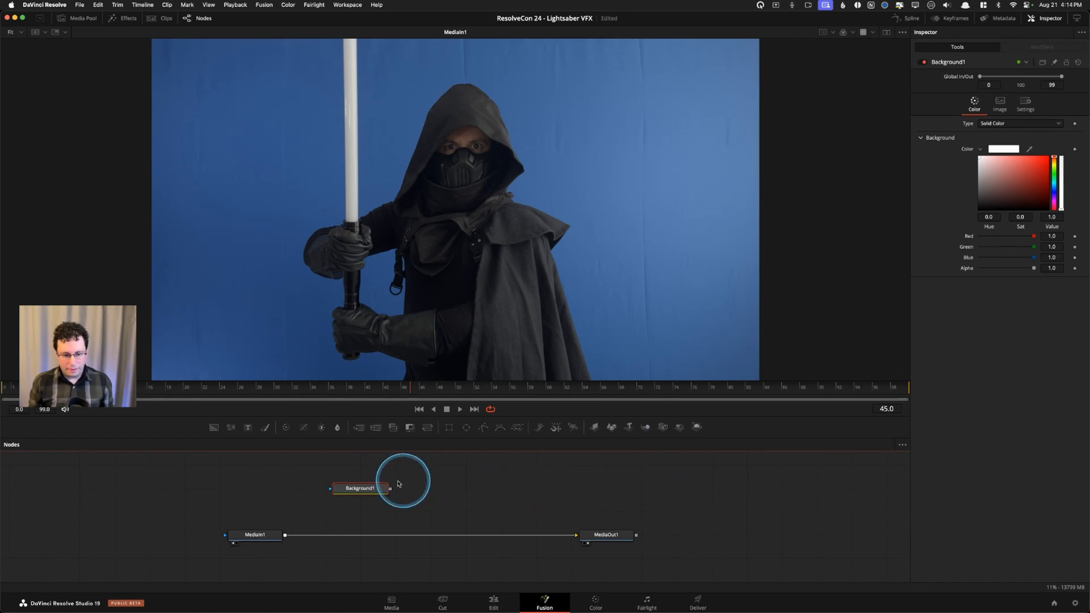
{"action": "key", "text": "1"}
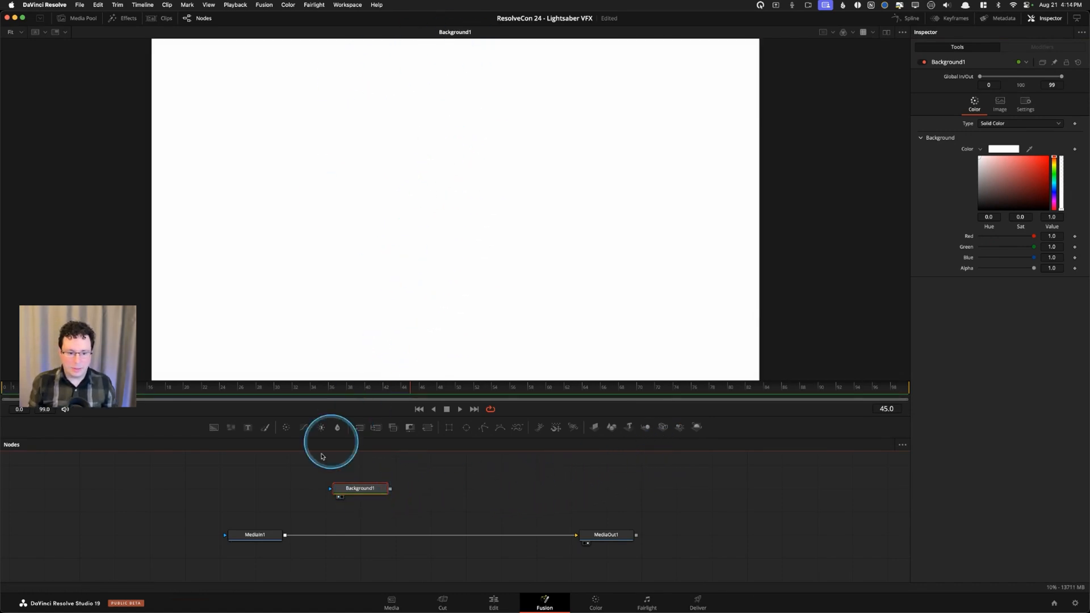
{"action": "left_click", "coordinate": [268, 538]}
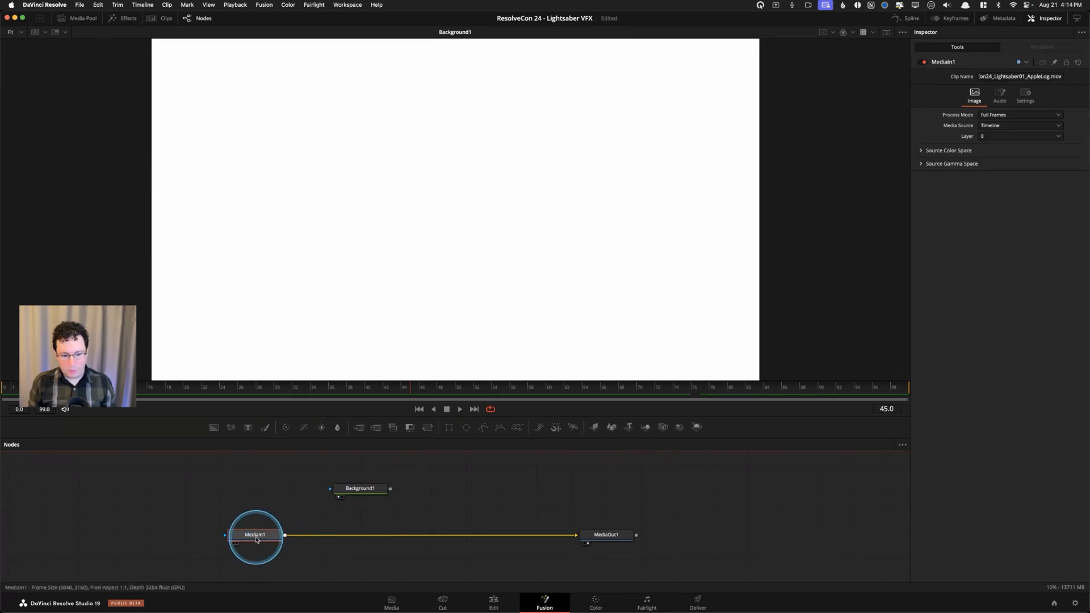
{"action": "key", "text": "1"}
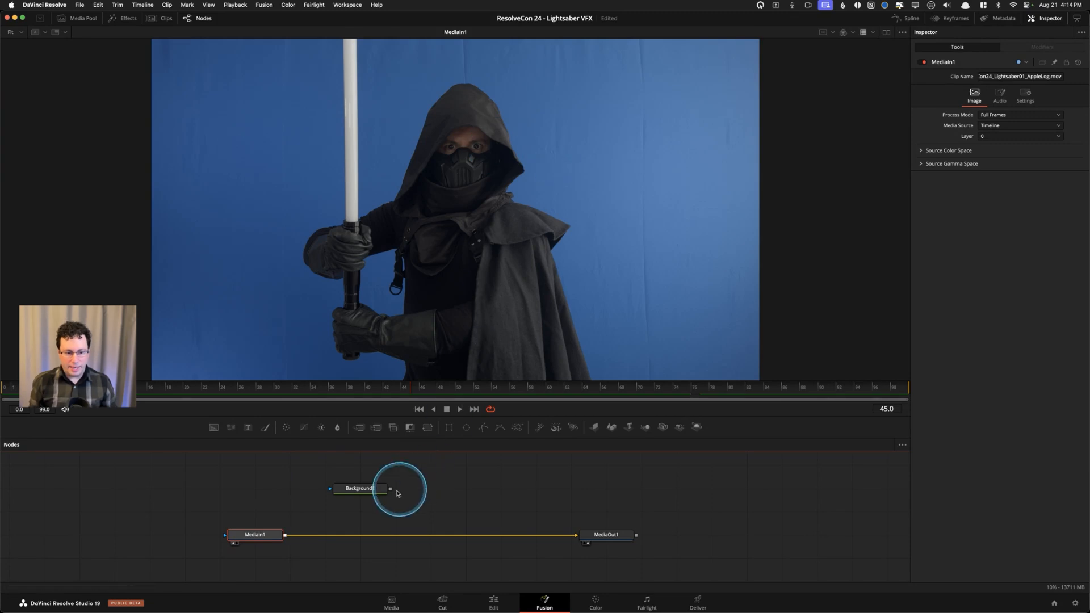
Move Background1 farther from MediaIn1 and add an unconnected Polygon mask node in the space beside it.
{"action": "left_click_drag", "start_coordinate": [368, 493], "coordinate": [474, 491]}
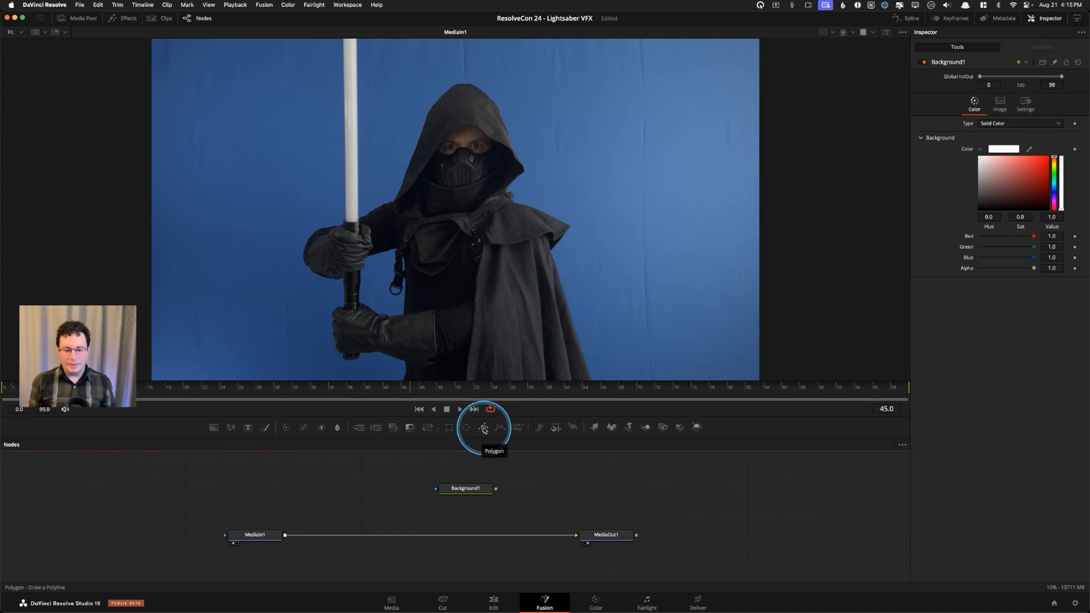
{"action": "key", "text": "shift+space"}
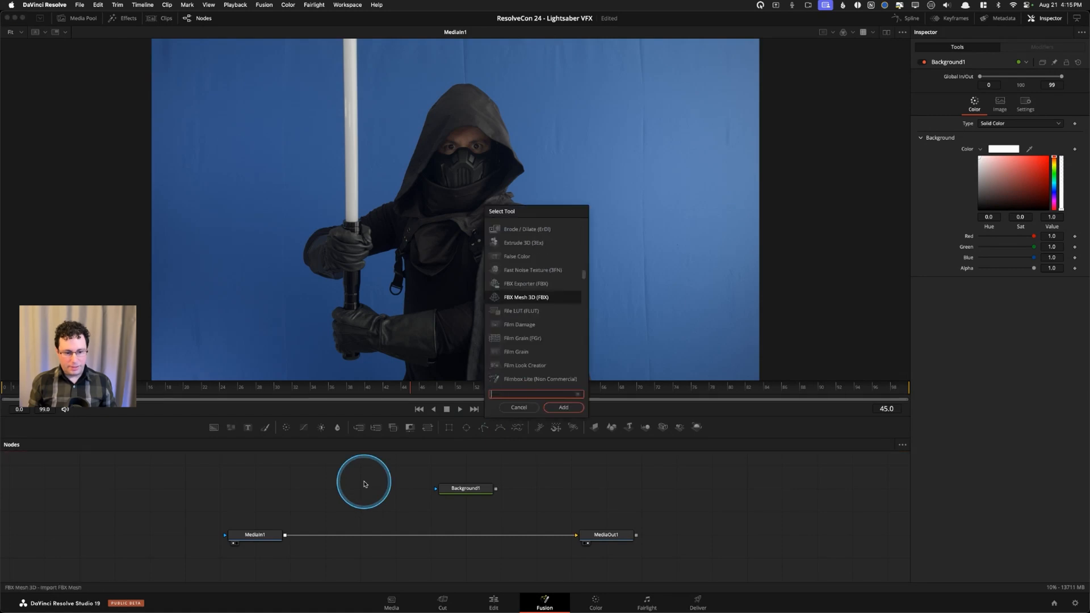
{"action": "type", "text": "ply"}
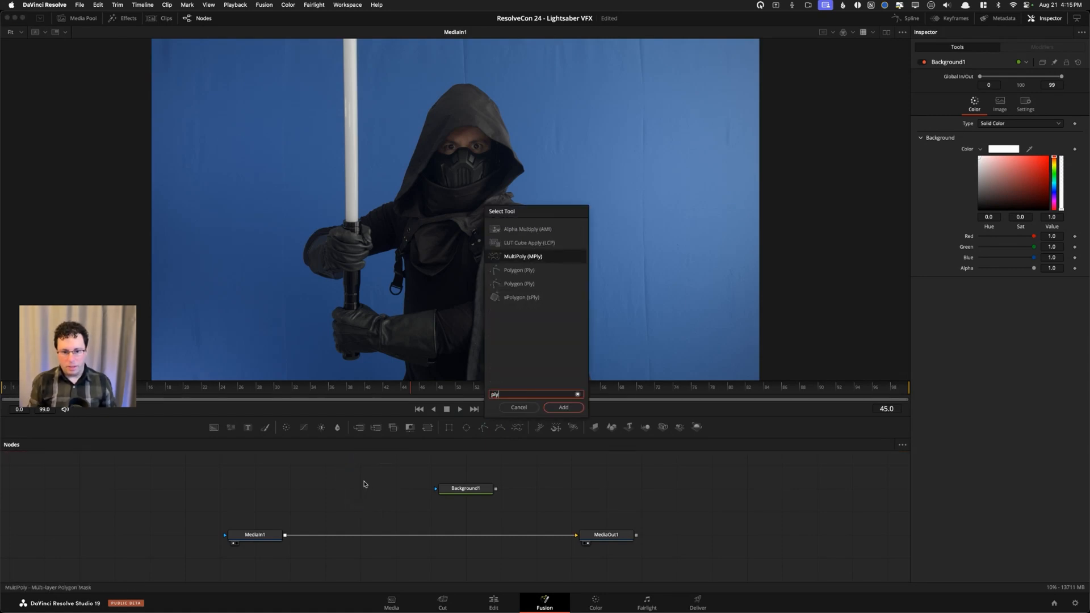
{"action": "key", "text": "Down"}
{"action": "key", "text": "Return"}
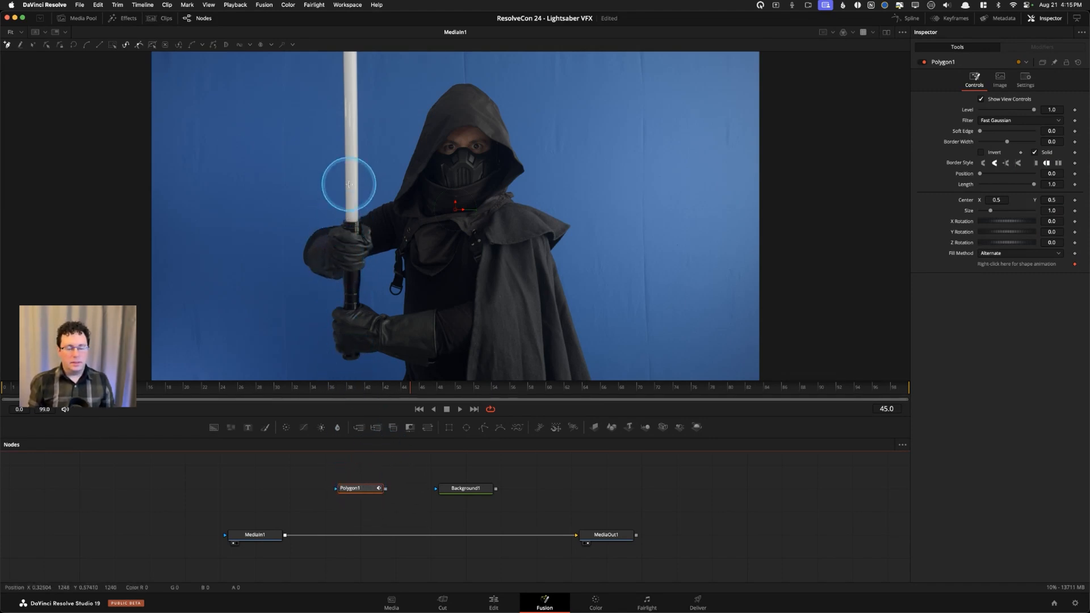
{"action": "scroll", "coordinate": [349, 184], "scroll_direction": "up", "scroll_amount": 4}
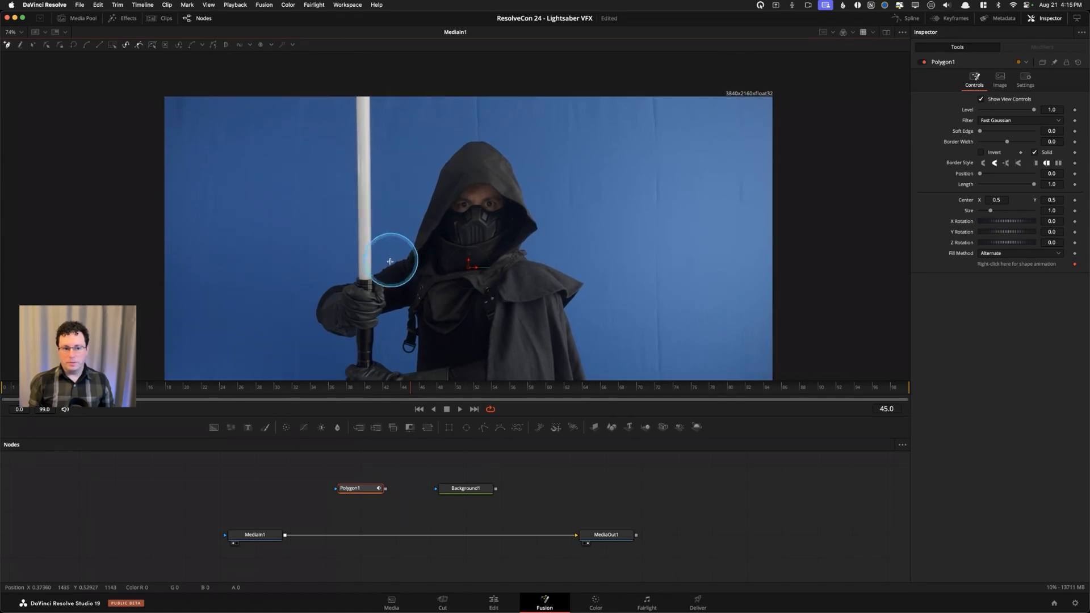
{"action": "scroll", "coordinate": [391, 235], "scroll_direction": "up", "scroll_amount": 1}
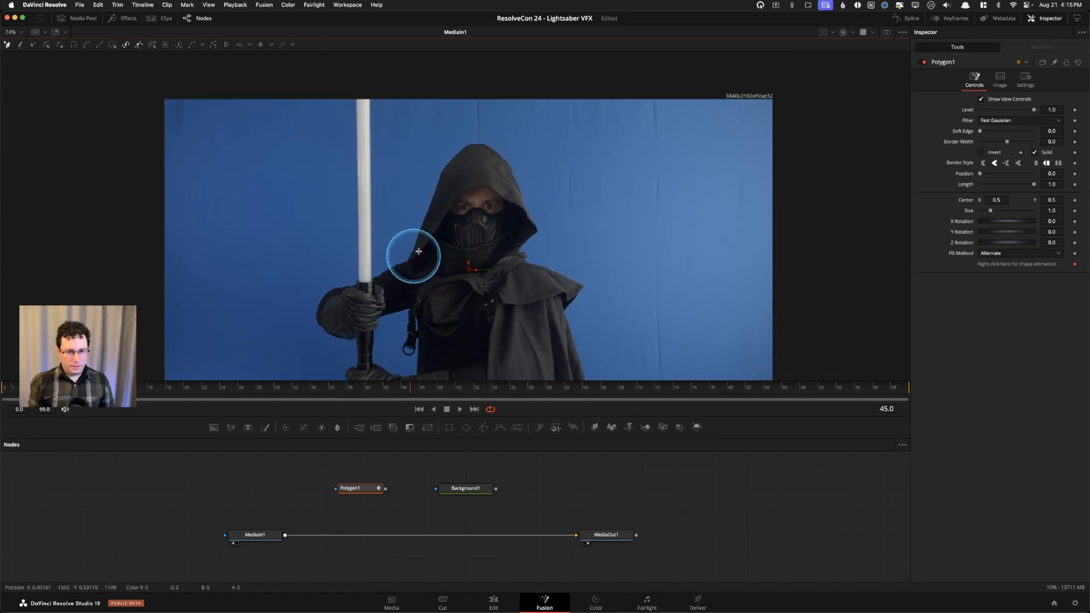
Draw a closed four-point Polygon1 shape around the white blade, from the hilt to above the frame's upper edge.
{"action": "scroll", "coordinate": [417, 253], "scroll_direction": "down", "scroll_amount": 2}
{"action": "scroll", "coordinate": [414, 259], "scroll_direction": "up", "scroll_amount": 3}
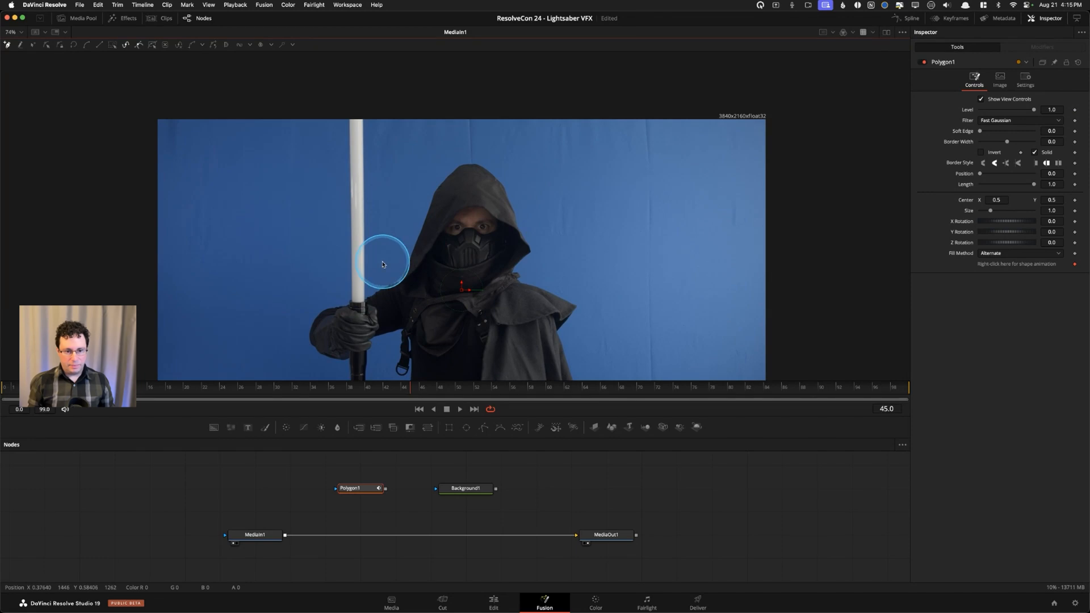
{"action": "scroll", "coordinate": [382, 262], "scroll_direction": "up", "scroll_amount": 2}
{"action": "scroll", "coordinate": [379, 258], "scroll_direction": "up", "scroll_amount": 1}
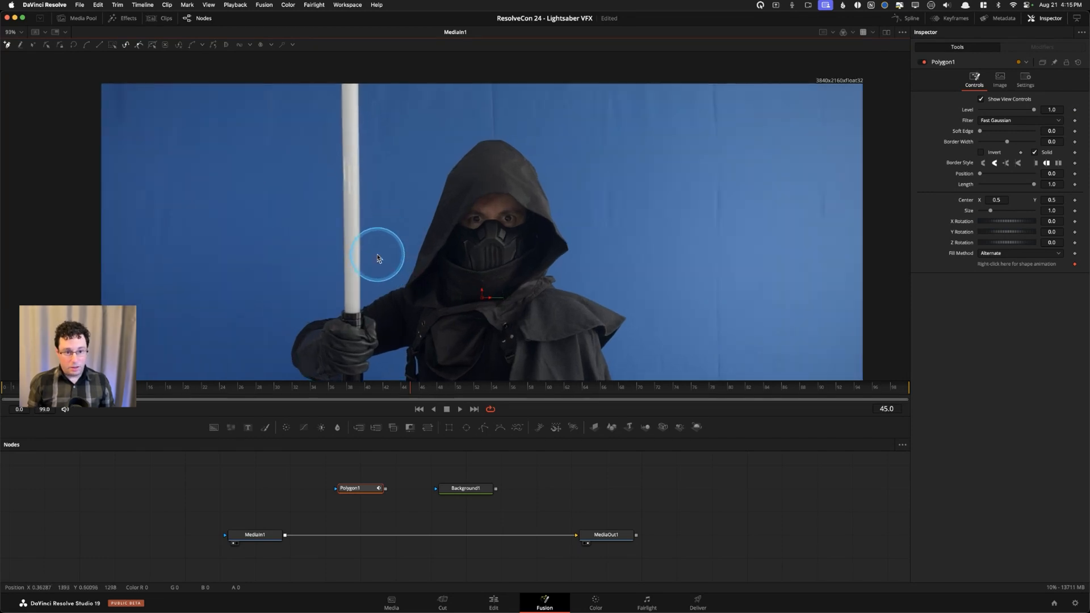
{"action": "scroll", "coordinate": [378, 257], "scroll_direction": "up", "scroll_amount": 1}
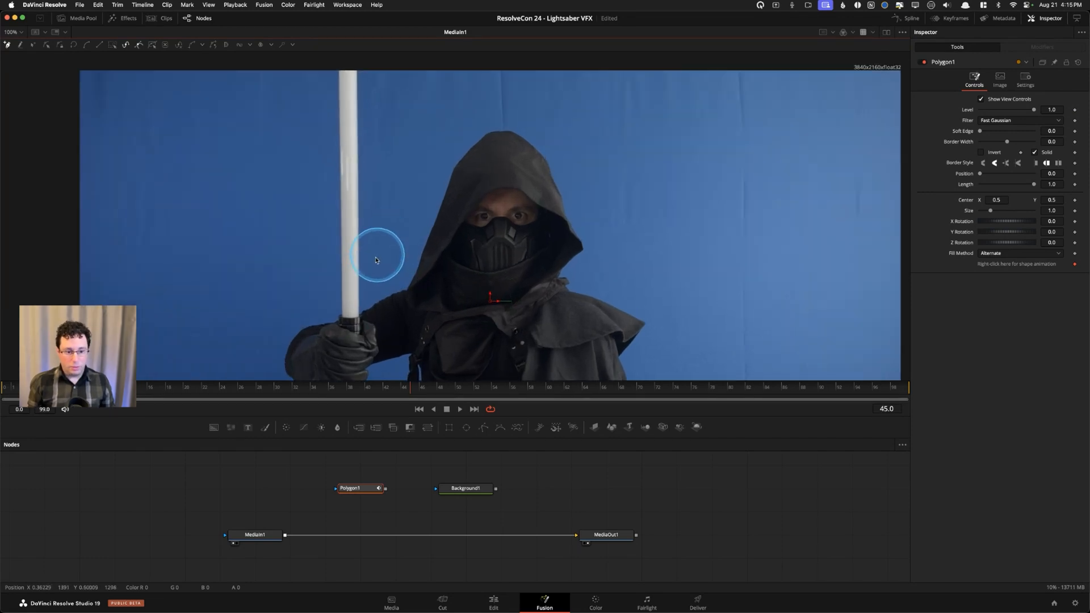
{"action": "left_click", "coordinate": [342, 315]}
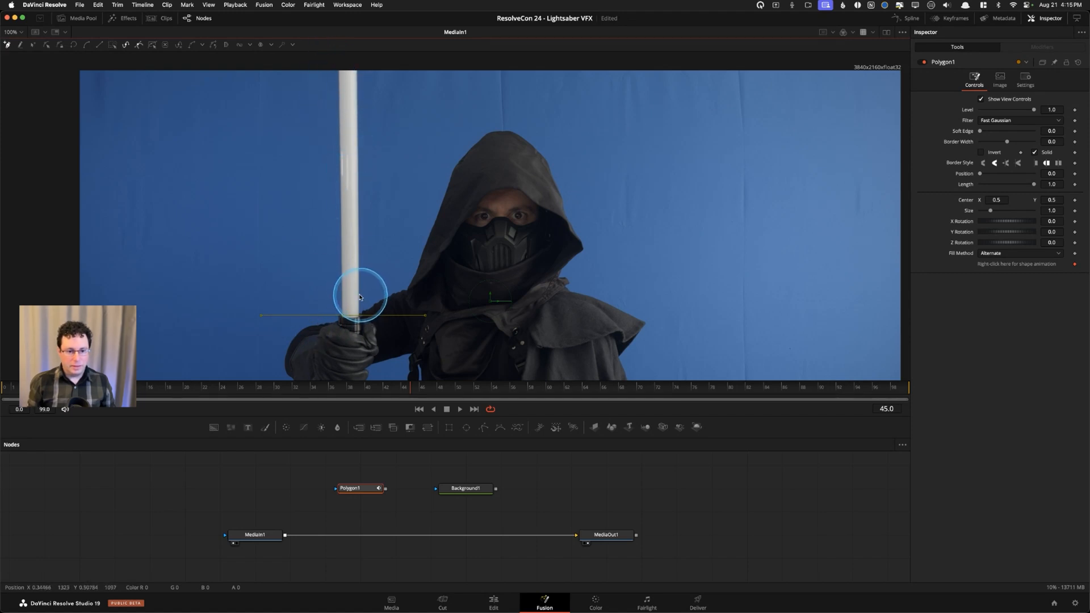
{"action": "scroll", "coordinate": [359, 297], "scroll_direction": "down", "scroll_amount": 15}
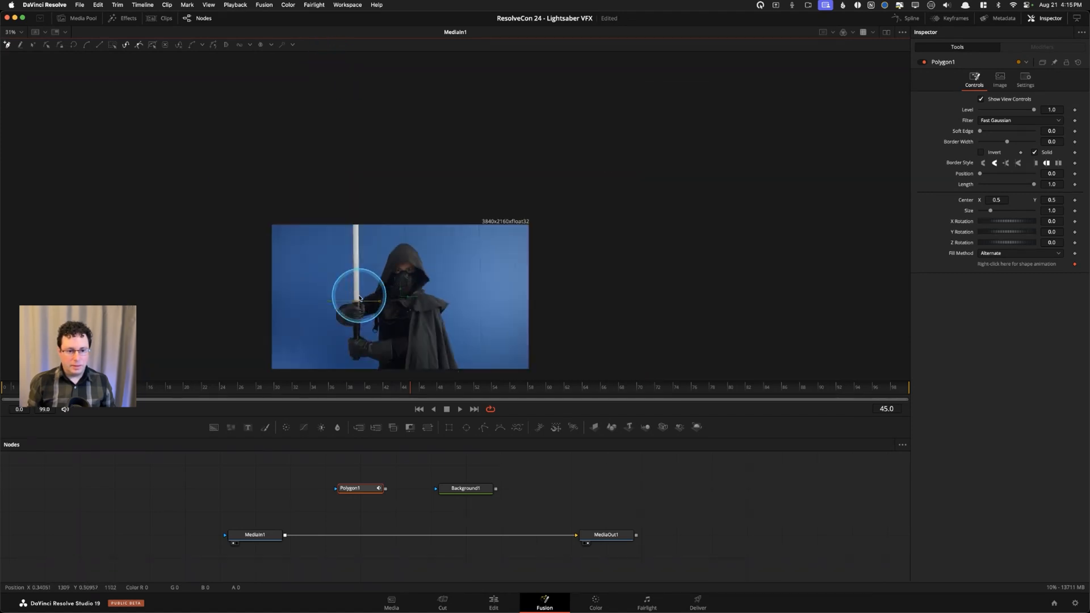
{"action": "left_click", "coordinate": [352, 194]}
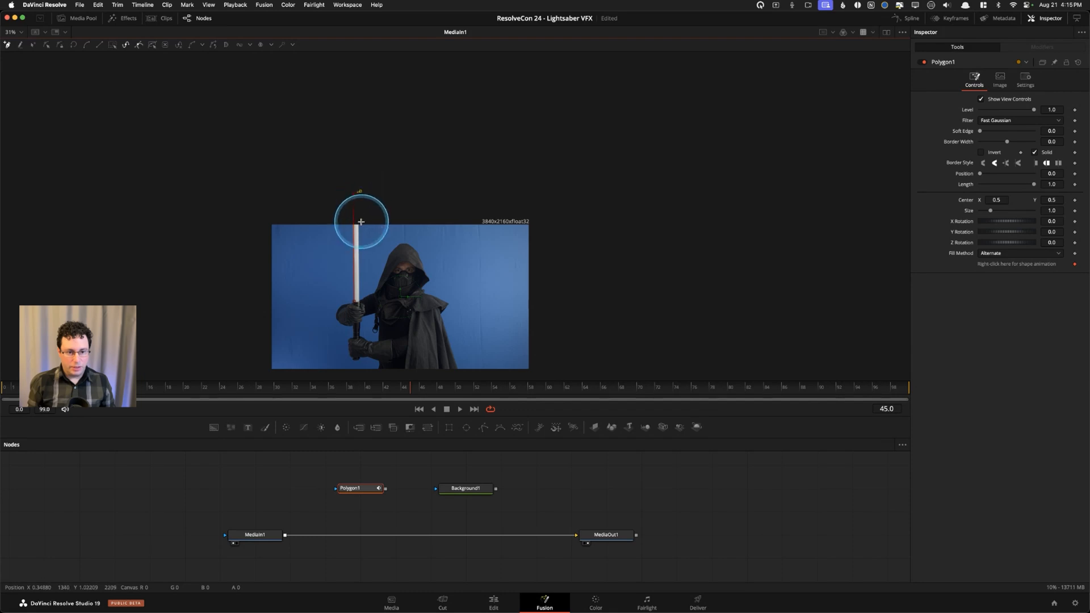
{"action": "scroll", "coordinate": [356, 272], "scroll_direction": "up", "scroll_amount": 7}
{"action": "scroll", "coordinate": [359, 295], "scroll_direction": "up", "scroll_amount": 1}
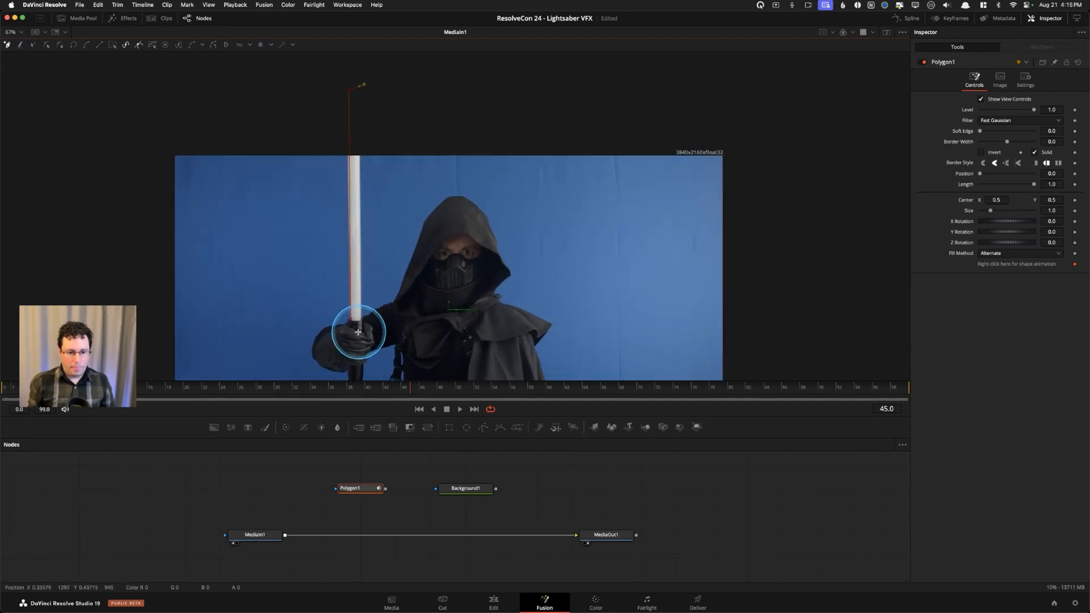
{"action": "left_click", "coordinate": [361, 319]}
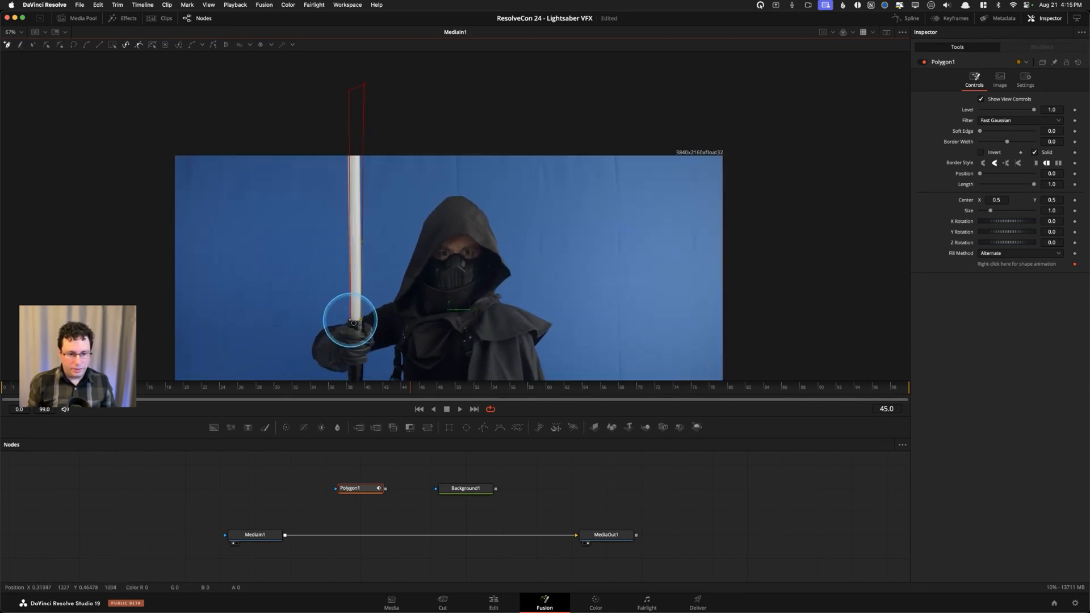
{"action": "left_click", "coordinate": [351, 319]}
{"action": "left_click_drag", "start_coordinate": [380, 317], "coordinate": [394, 294]}
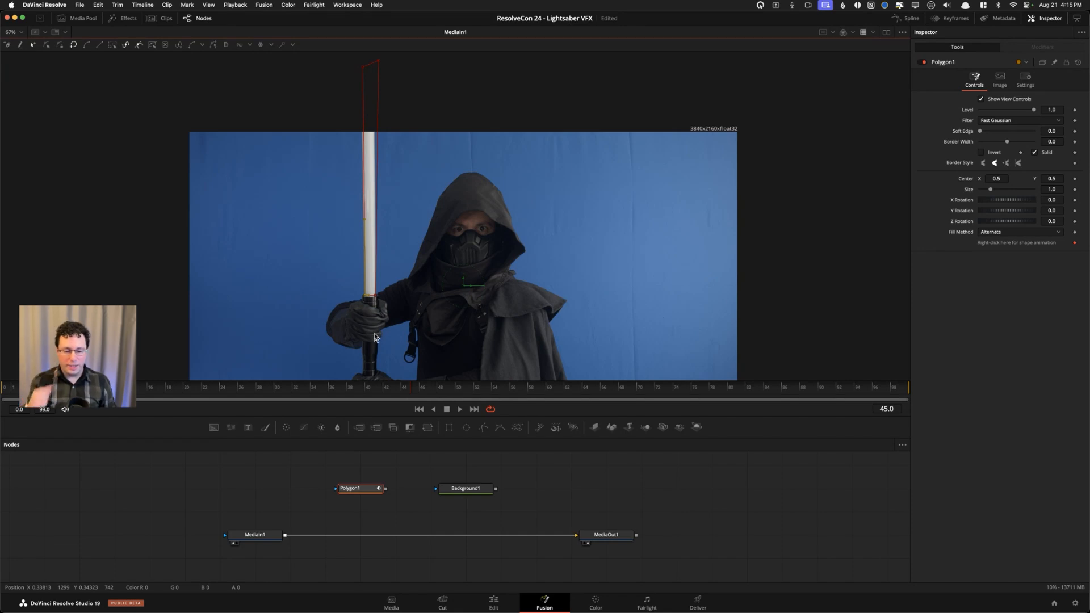
{"action": "left_click", "coordinate": [397, 500]}
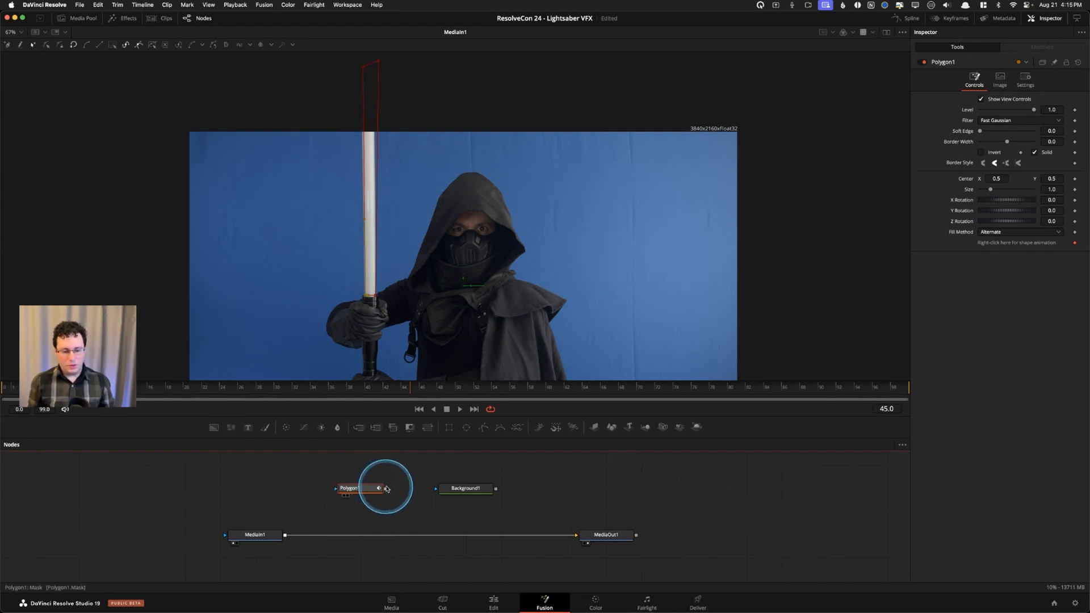
{"action": "left_click", "coordinate": [462, 488]}
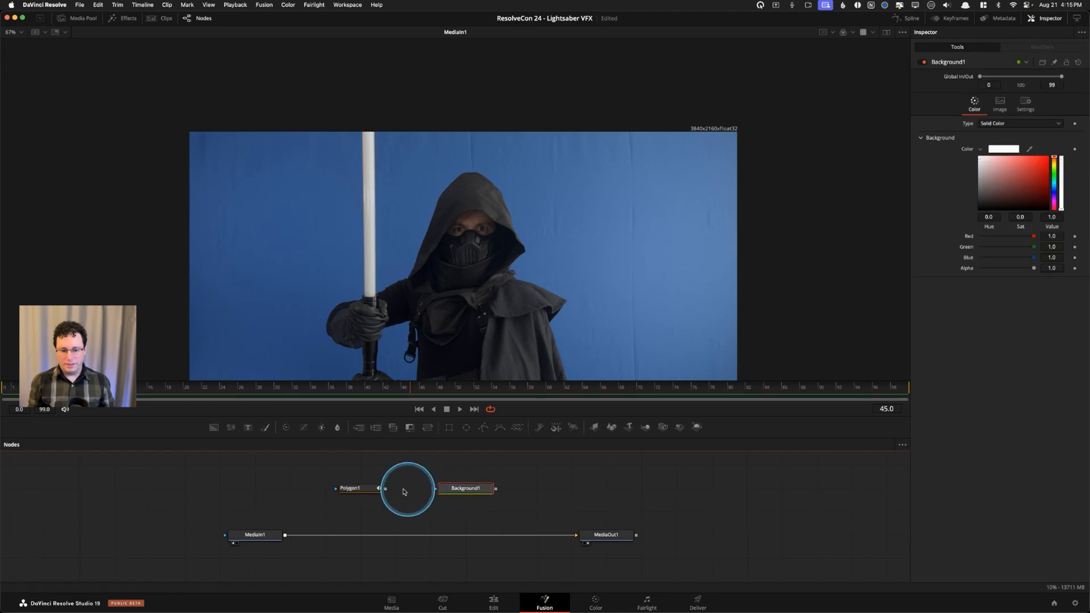
{"action": "left_click", "coordinate": [365, 492]}
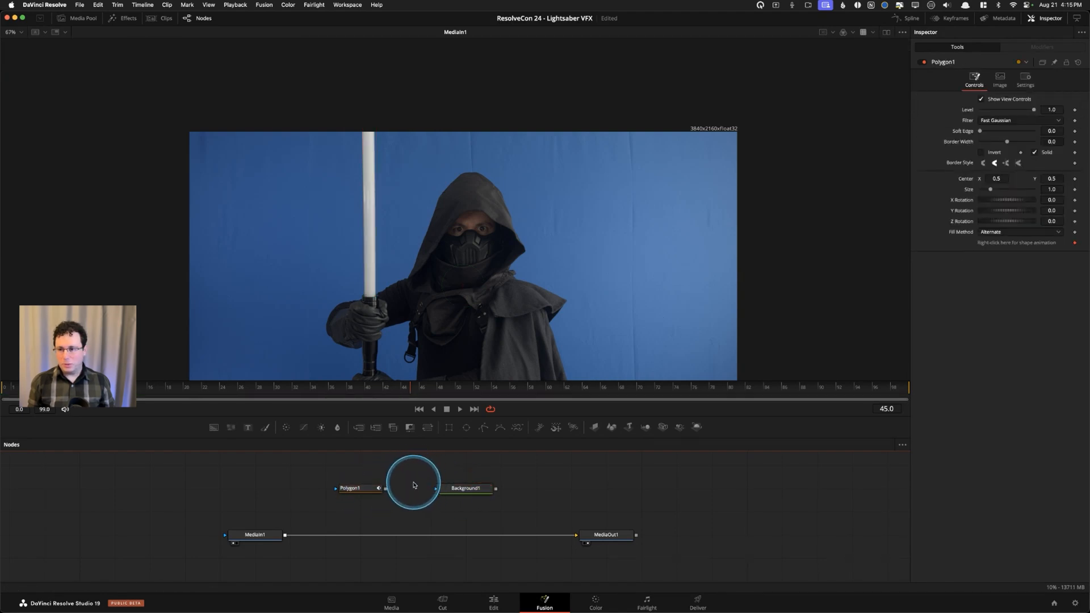
{"action": "left_click", "coordinate": [360, 490]}
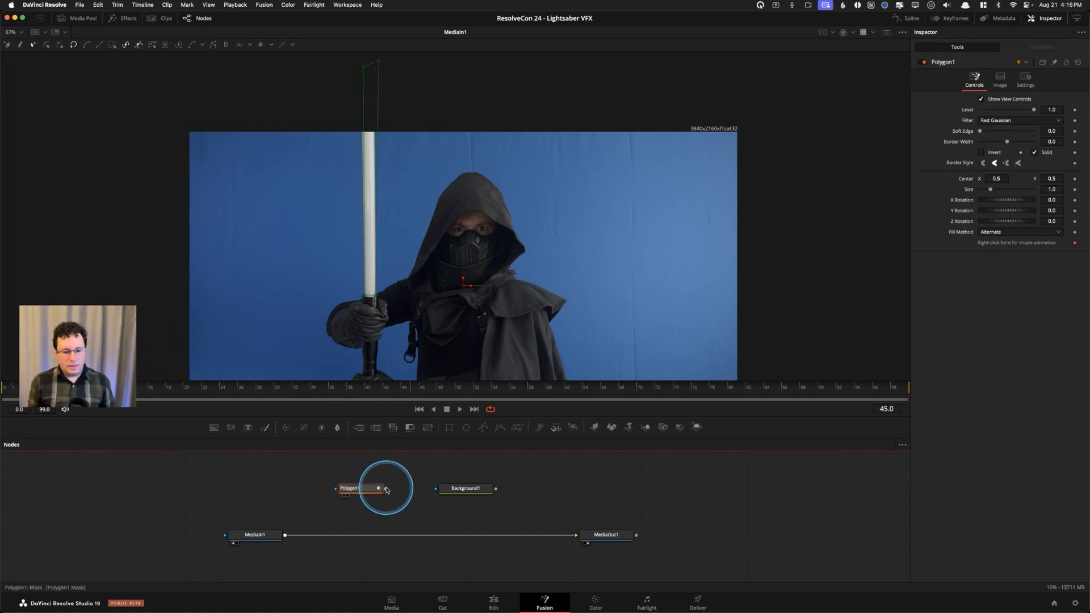
{"action": "scroll", "coordinate": [370, 313], "scroll_direction": "up", "scroll_amount": 2}
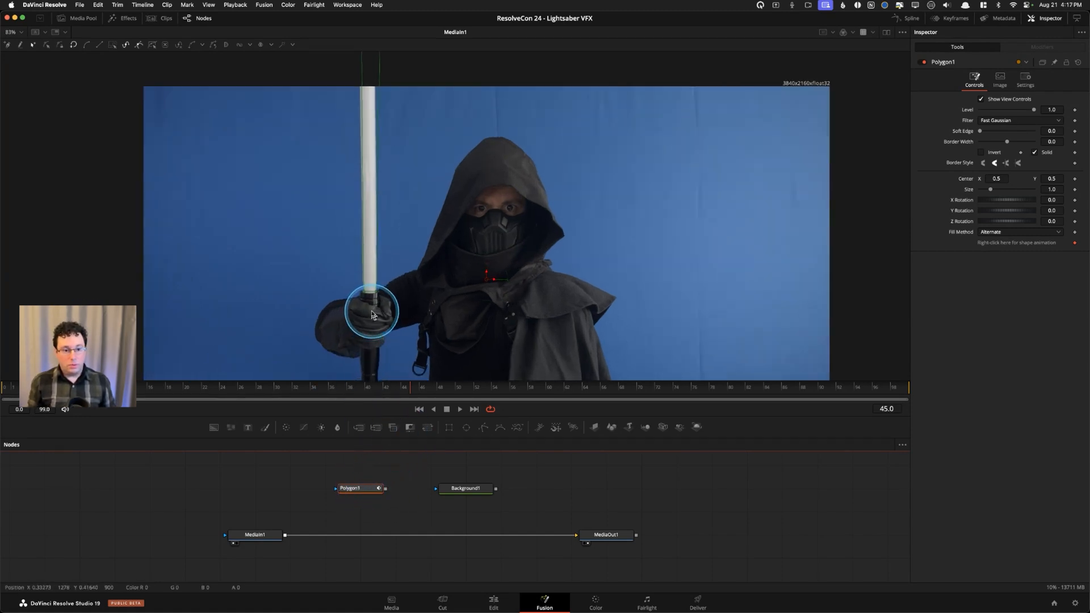
{"action": "scroll", "coordinate": [371, 313], "scroll_direction": "up", "scroll_amount": 1}
{"action": "scroll", "coordinate": [366, 311], "scroll_direction": "down", "scroll_amount": 2}
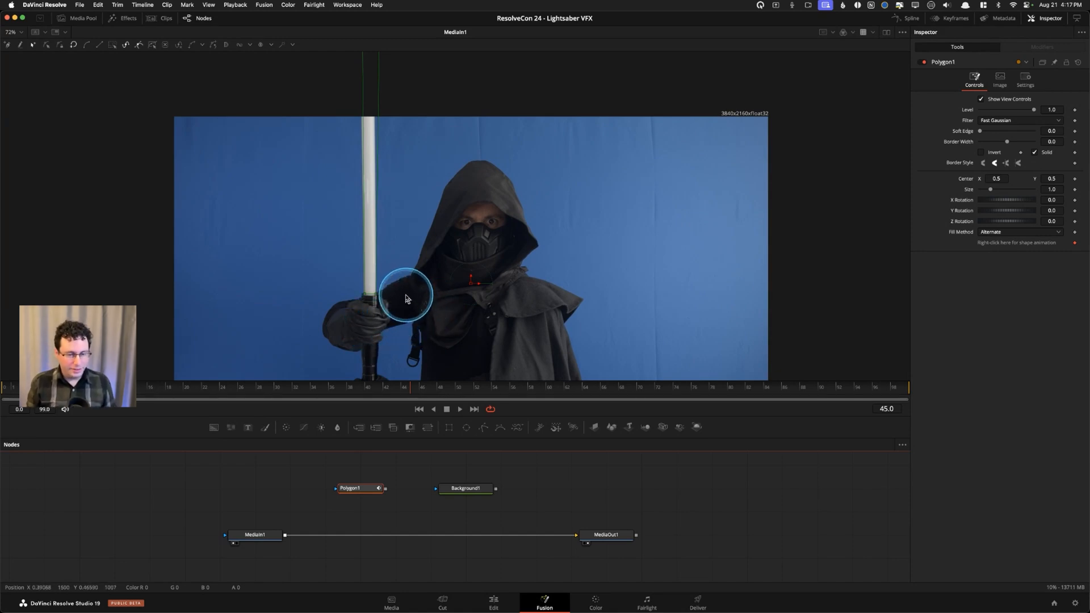
{"action": "left_click_drag", "start_coordinate": [410, 296], "coordinate": [419, 331]}
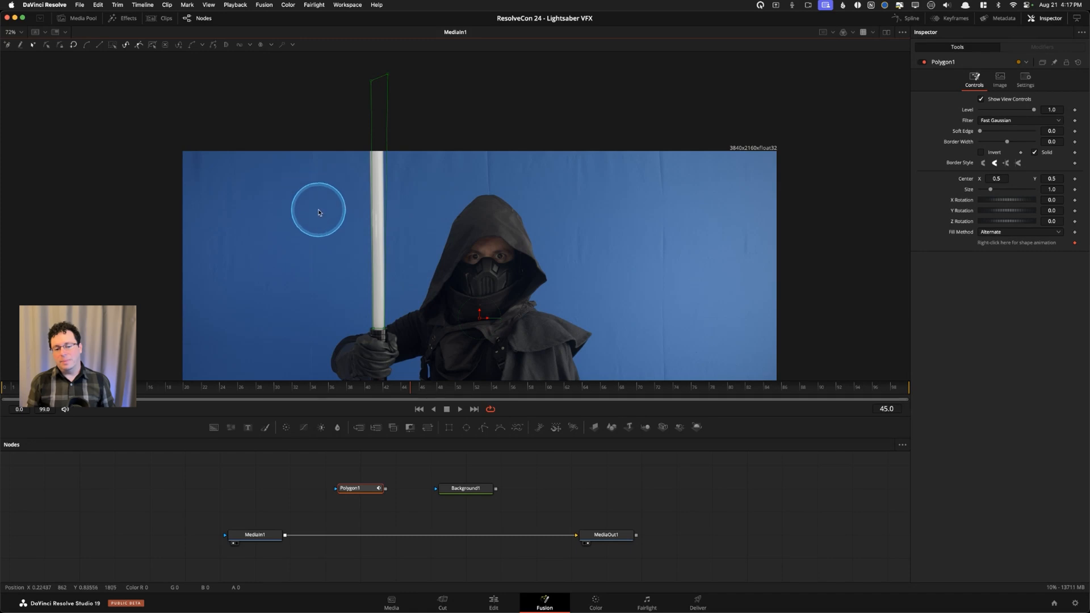
{"action": "scroll", "coordinate": [461, 282], "scroll_direction": "down", "scroll_amount": 3}
{"action": "scroll", "coordinate": [461, 267], "scroll_direction": "down", "scroll_amount": 2}
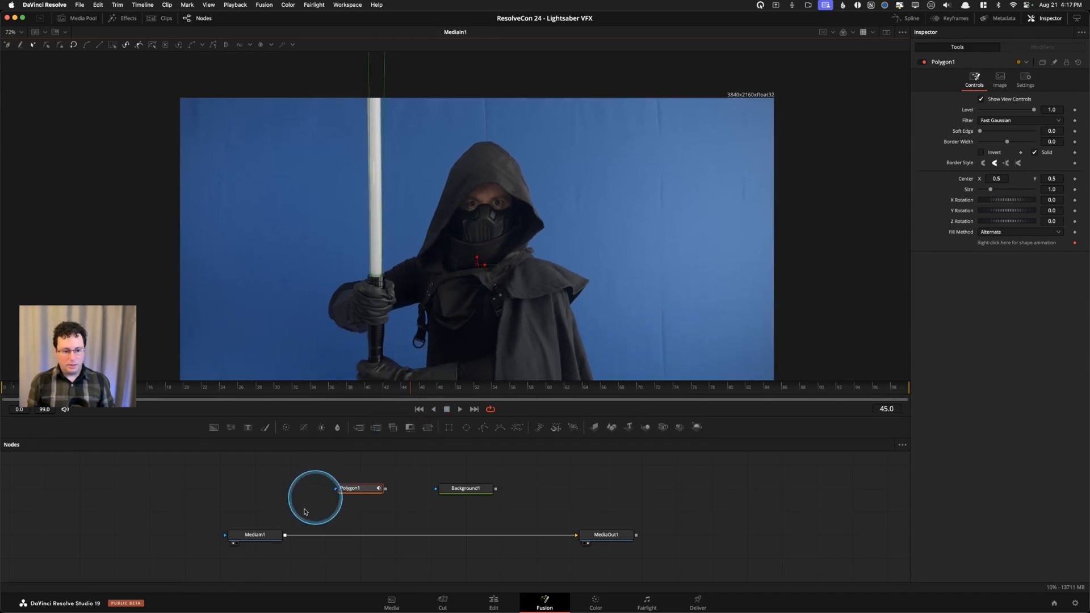
Fit the image in the viewer and scrub through frames 24 and 27, ending at frame 45, to compare Polygon1 with the moving blade.
{"action": "key", "text": "super+f"}
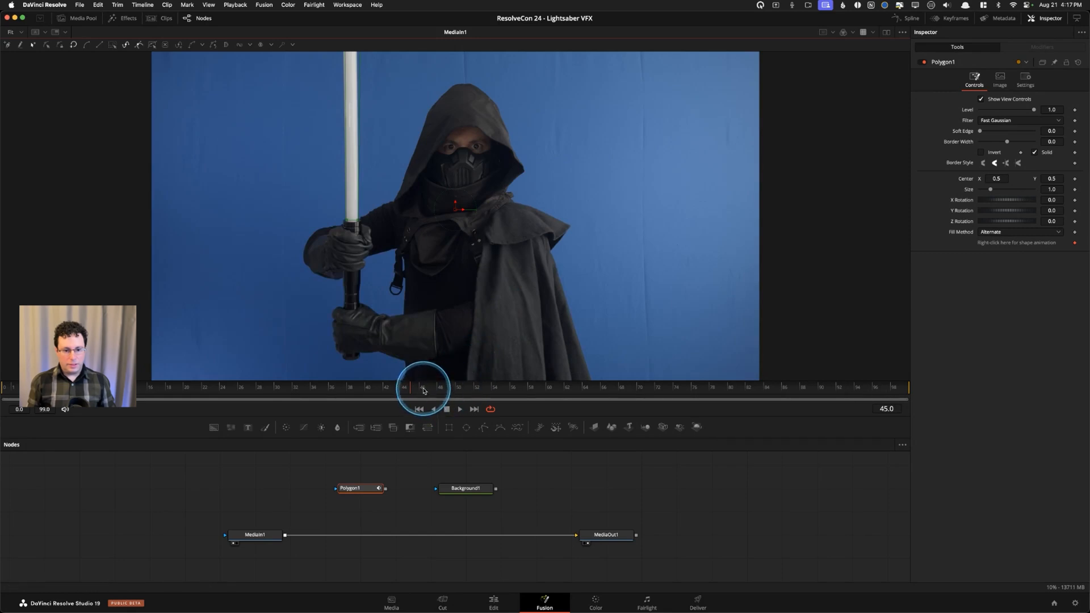
{"action": "left_click_drag", "start_coordinate": [425, 382], "coordinate": [212, 390]}
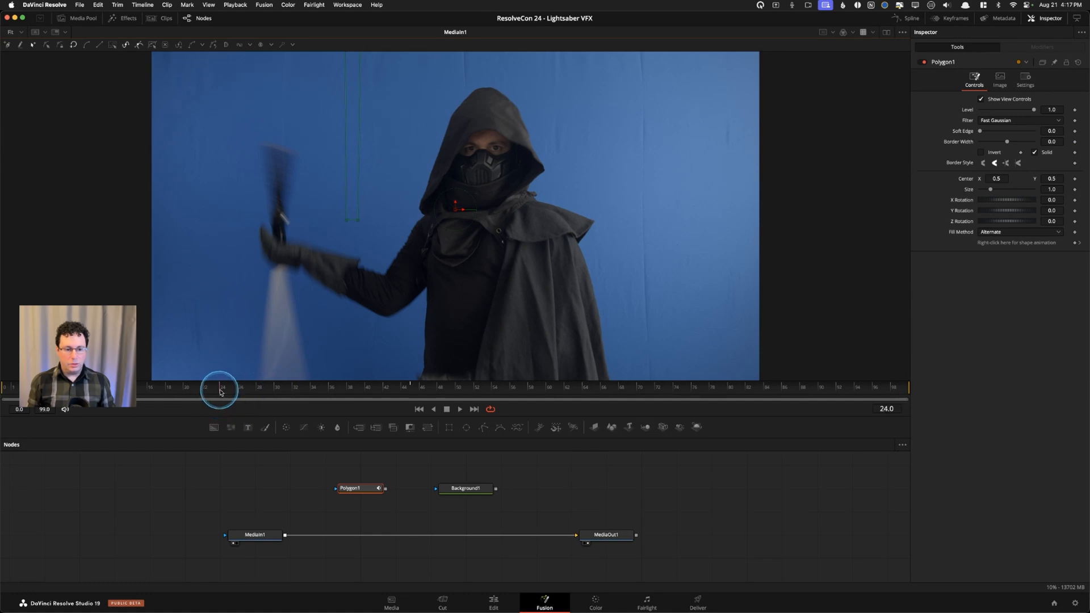
{"action": "left_click_drag", "start_coordinate": [216, 390], "coordinate": [250, 390]}
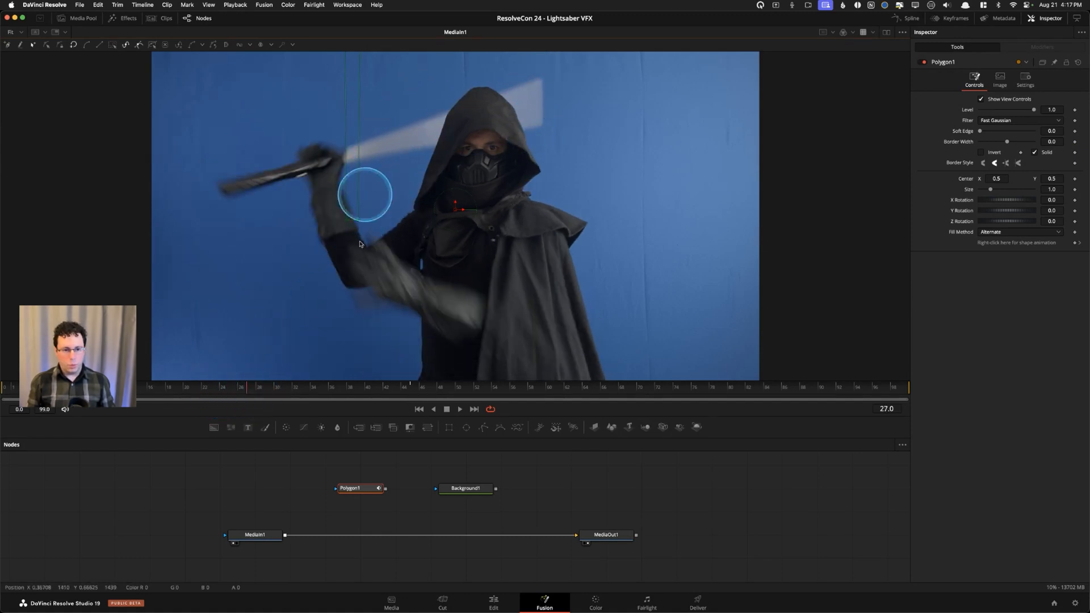
{"action": "left_click_drag", "start_coordinate": [360, 389], "coordinate": [414, 390]}
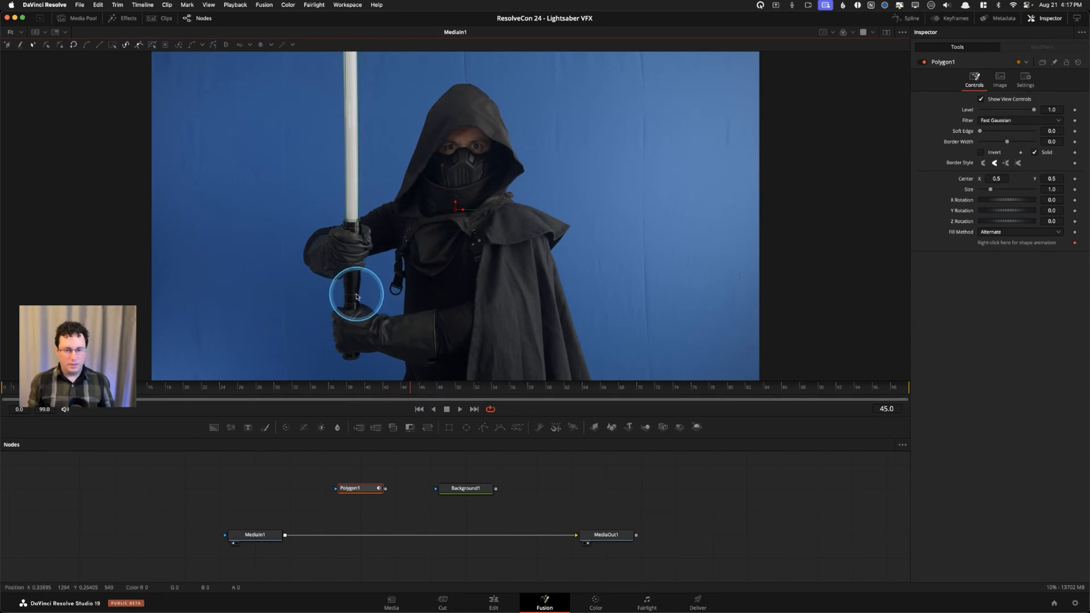
Move Polygon1's upper-right point inward above the frame so that side follows the blade's right edge.
{"action": "scroll", "coordinate": [417, 285], "scroll_direction": "up", "scroll_amount": 3}
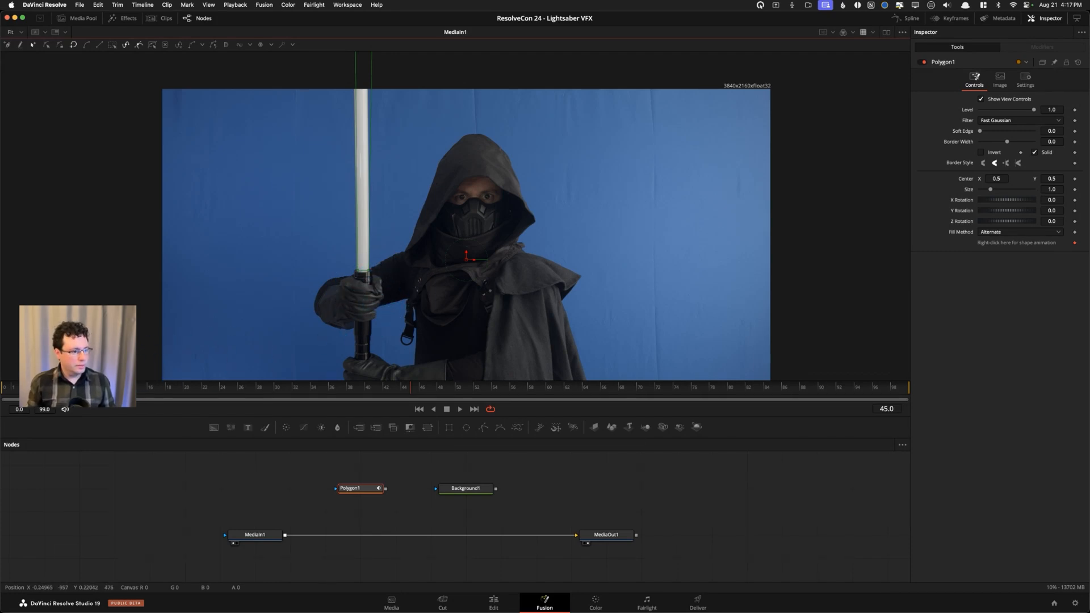
{"action": "left_click", "coordinate": [362, 490]}
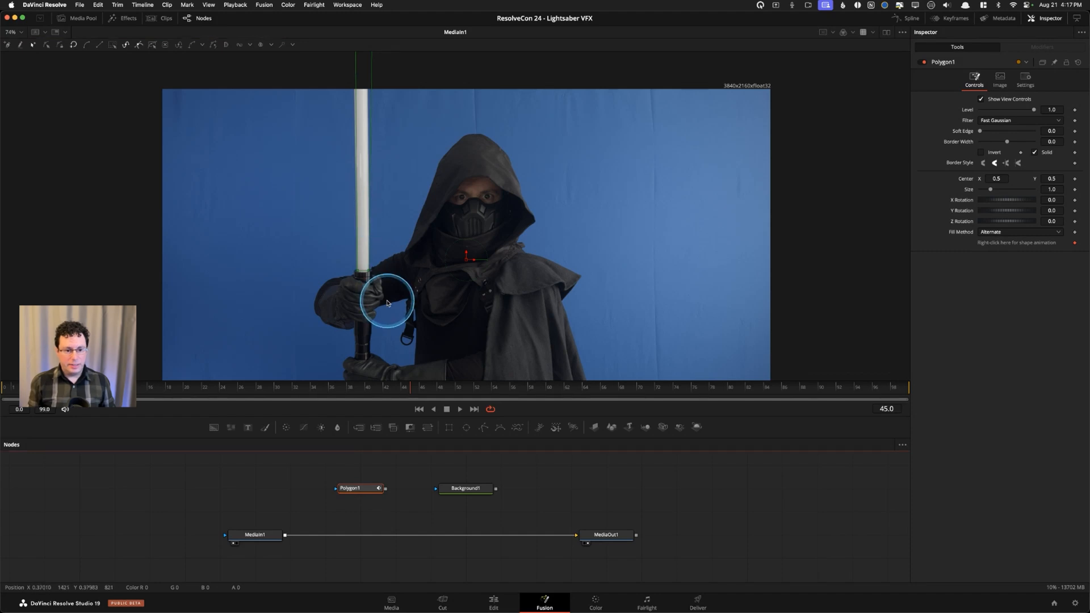
{"action": "left_click_drag", "start_coordinate": [387, 301], "coordinate": [421, 344]}
{"action": "scroll", "coordinate": [404, 318], "scroll_direction": "up", "scroll_amount": 2}
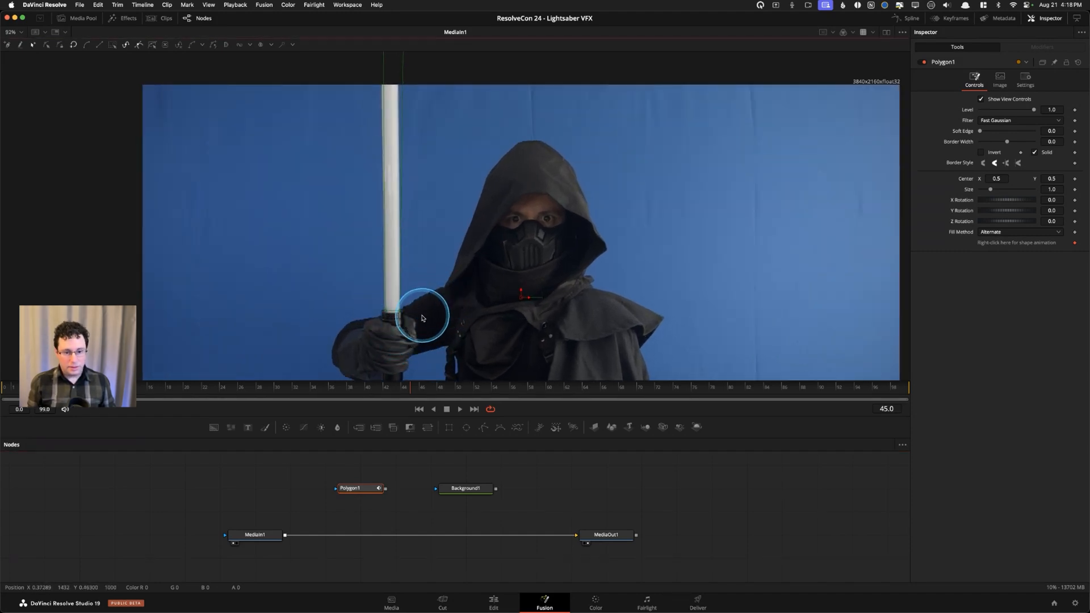
{"action": "scroll", "coordinate": [414, 316], "scroll_direction": "up", "scroll_amount": 3}
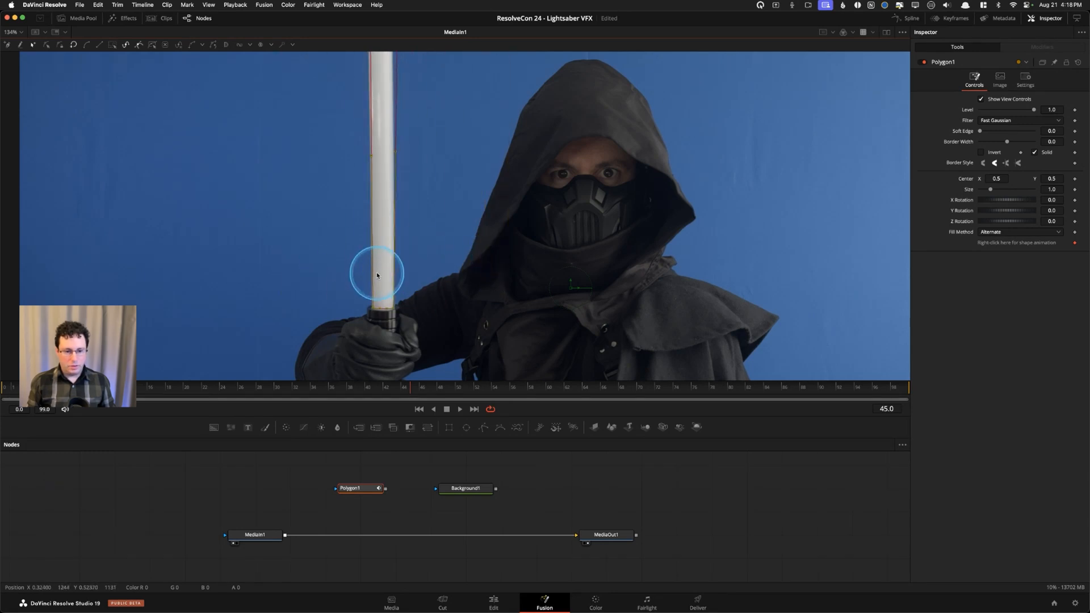
{"action": "scroll", "coordinate": [443, 244], "scroll_direction": "up", "scroll_amount": 5}
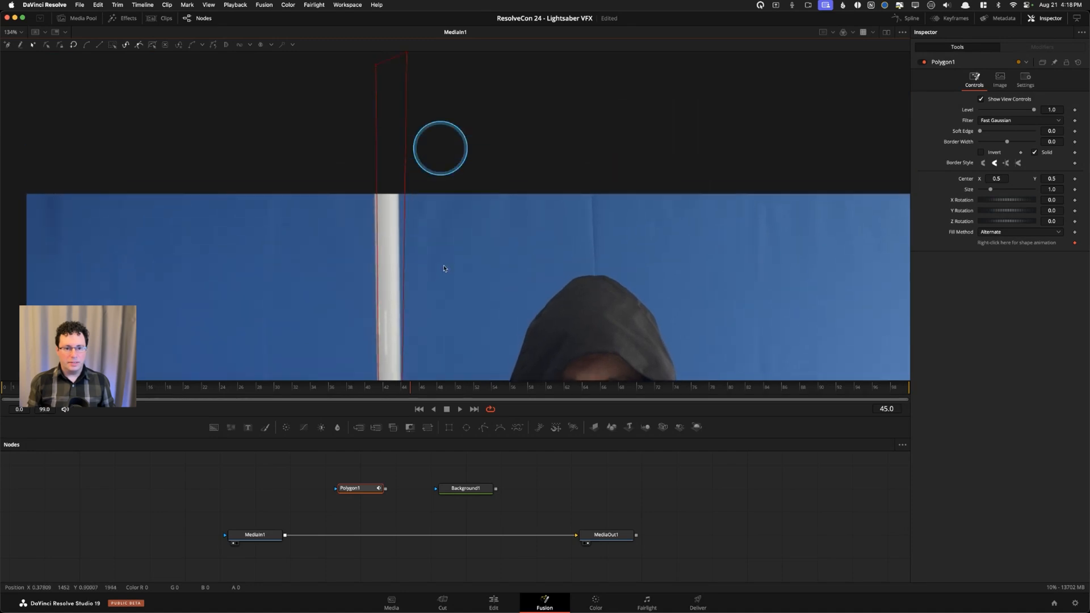
{"action": "scroll", "coordinate": [444, 269], "scroll_direction": "up", "scroll_amount": 2}
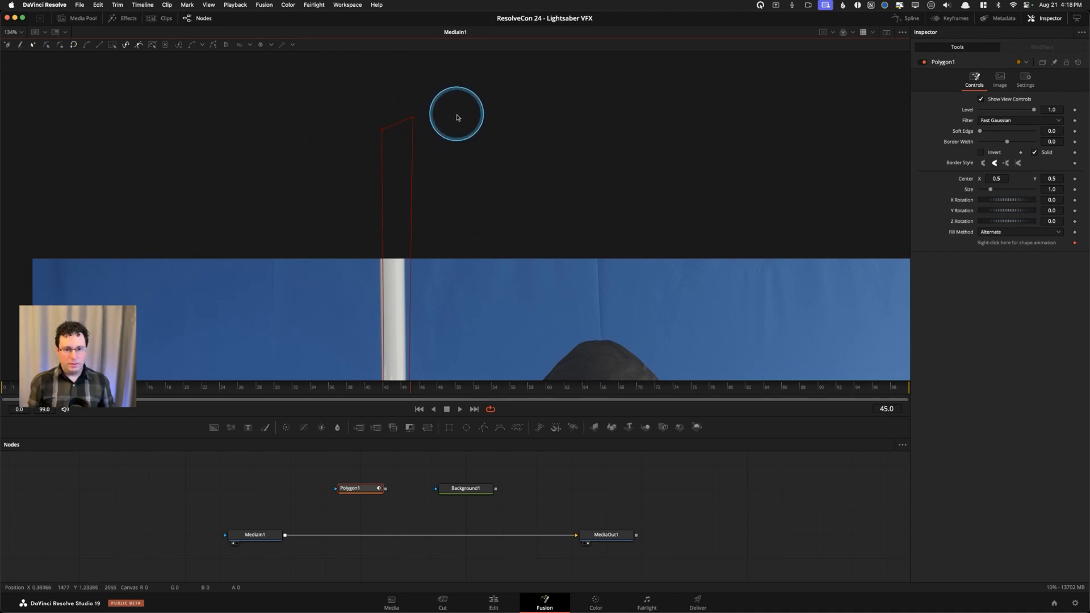
{"action": "left_click_drag", "start_coordinate": [457, 114], "coordinate": [470, 178]}
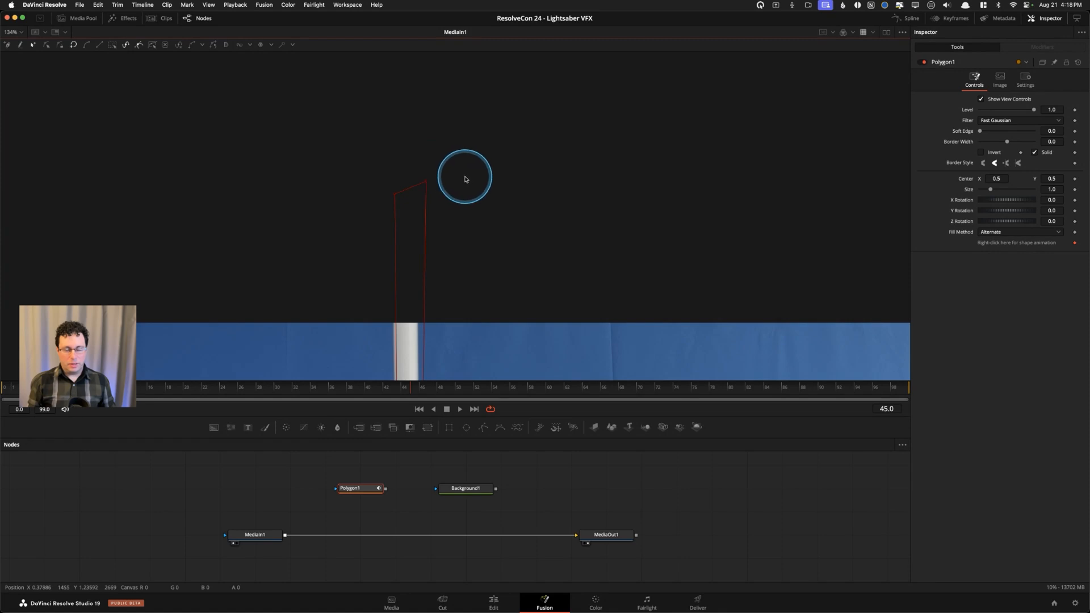
{"action": "left_click", "coordinate": [465, 179]}
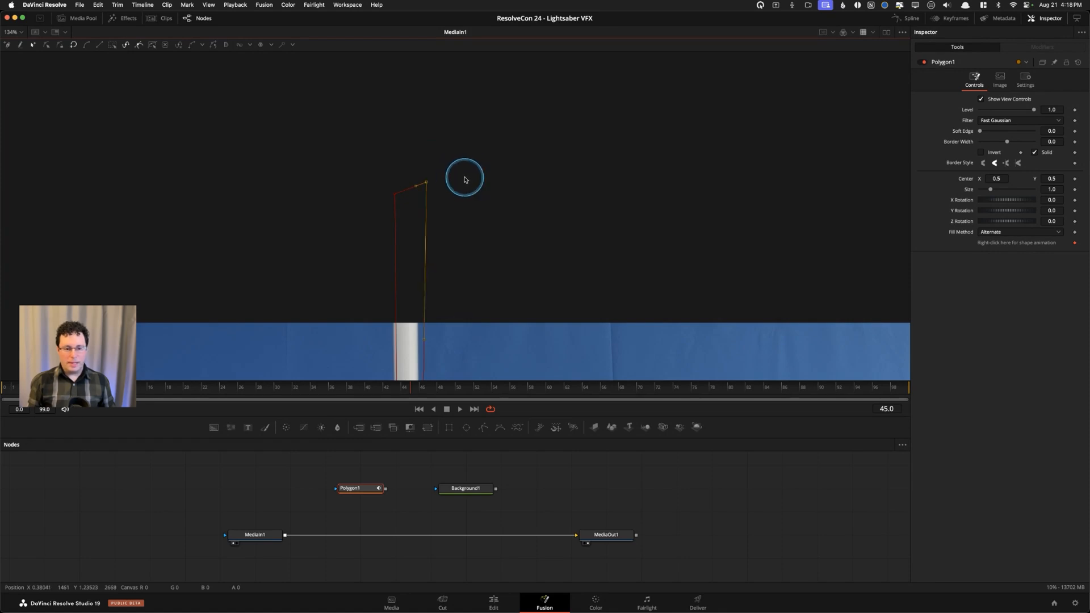
{"action": "mouse_move", "coordinate": [464, 179]}
{"action": "left_mouse_down"}
{"action": "mouse_move", "coordinate": [486, 182]}
{"action": "mouse_move", "coordinate": [454, 185]}
{"action": "left_mouse_up"}
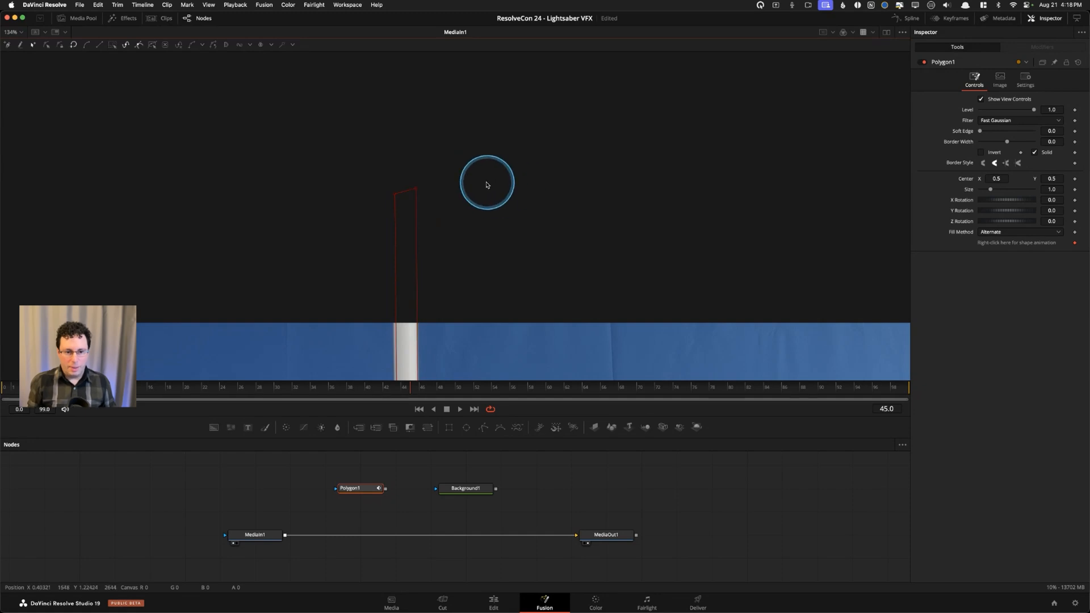
{"action": "left_click", "coordinate": [418, 191]}
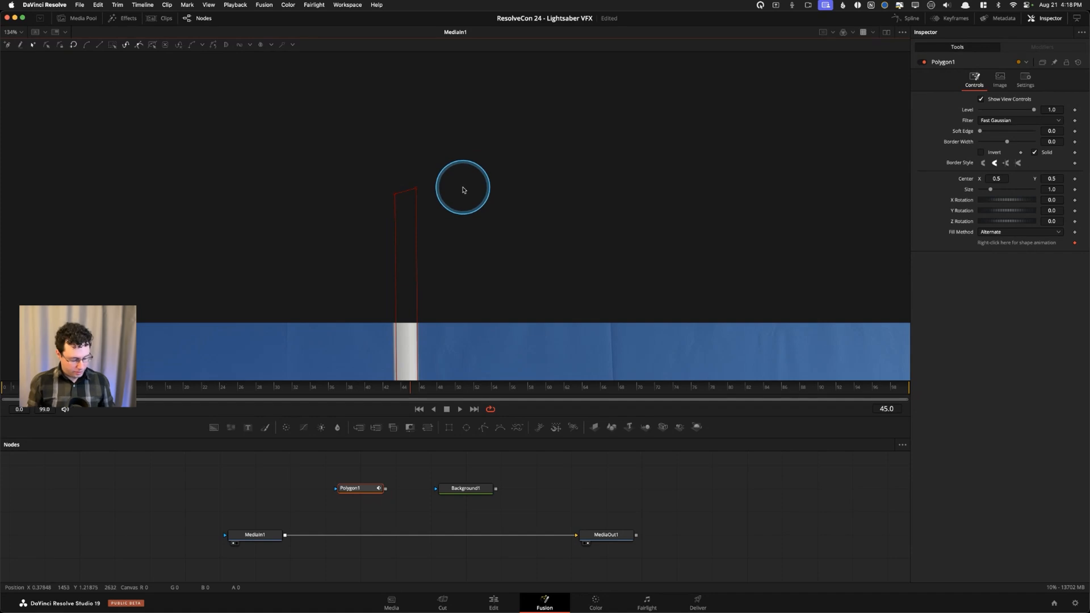
{"action": "left_click_drag", "start_coordinate": [467, 181], "coordinate": [469, 184]}
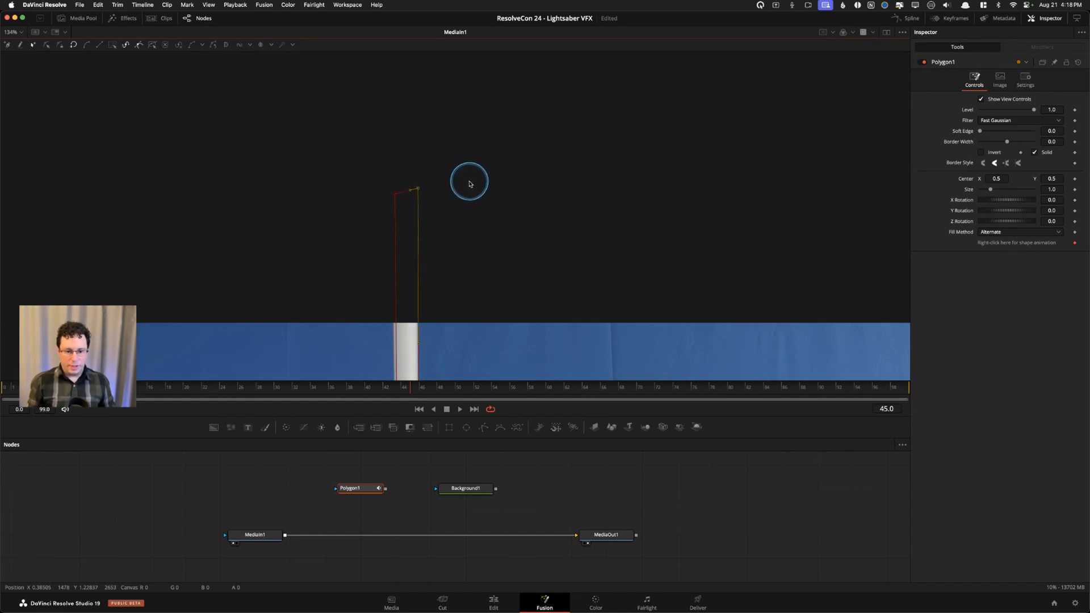
Nudge Polygon1's upper-left point slightly outward to match the blade's left edge, and check the outline down to the hilt.
{"action": "left_click", "coordinate": [296, 170]}
{"action": "left_click_drag", "start_coordinate": [335, 186], "coordinate": [333, 185]}
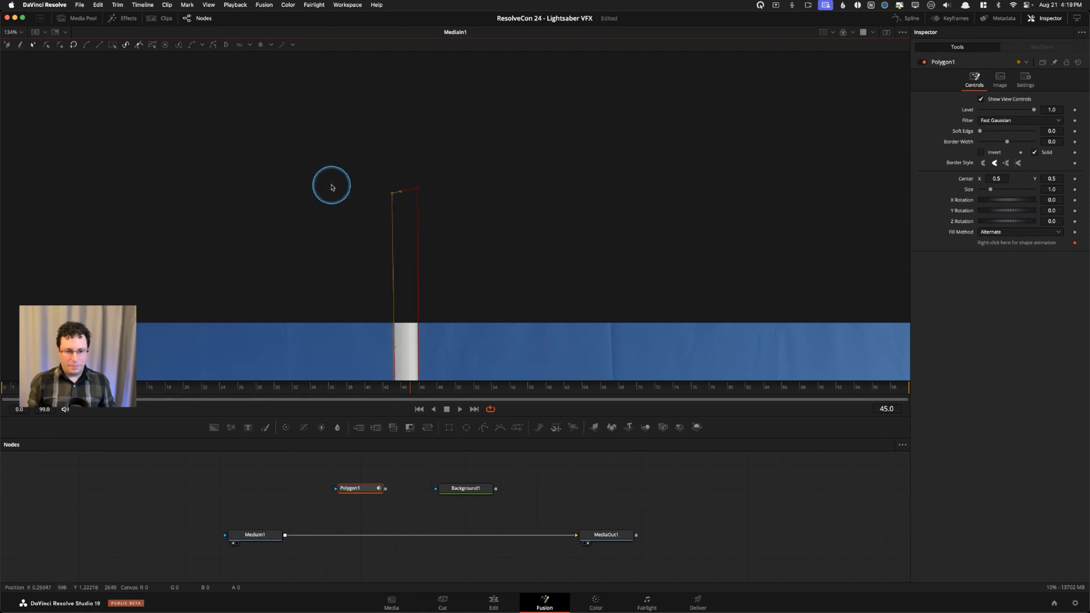
{"action": "scroll", "coordinate": [454, 255], "scroll_direction": "down", "scroll_amount": 4}
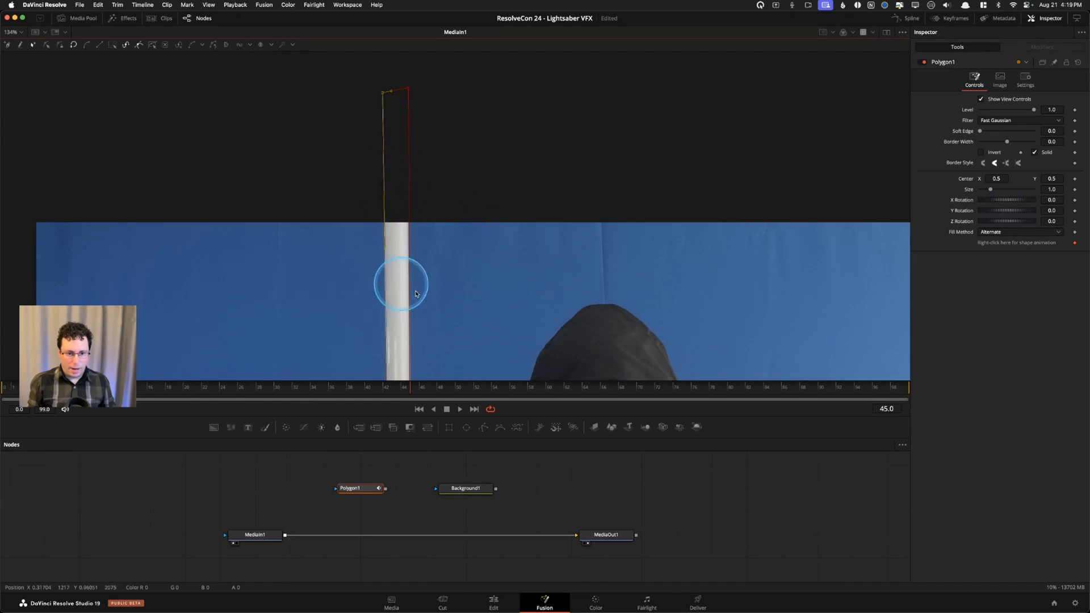
{"action": "scroll", "coordinate": [420, 227], "scroll_direction": "down", "scroll_amount": 6}
{"action": "scroll", "coordinate": [435, 227], "scroll_direction": "down", "scroll_amount": 5}
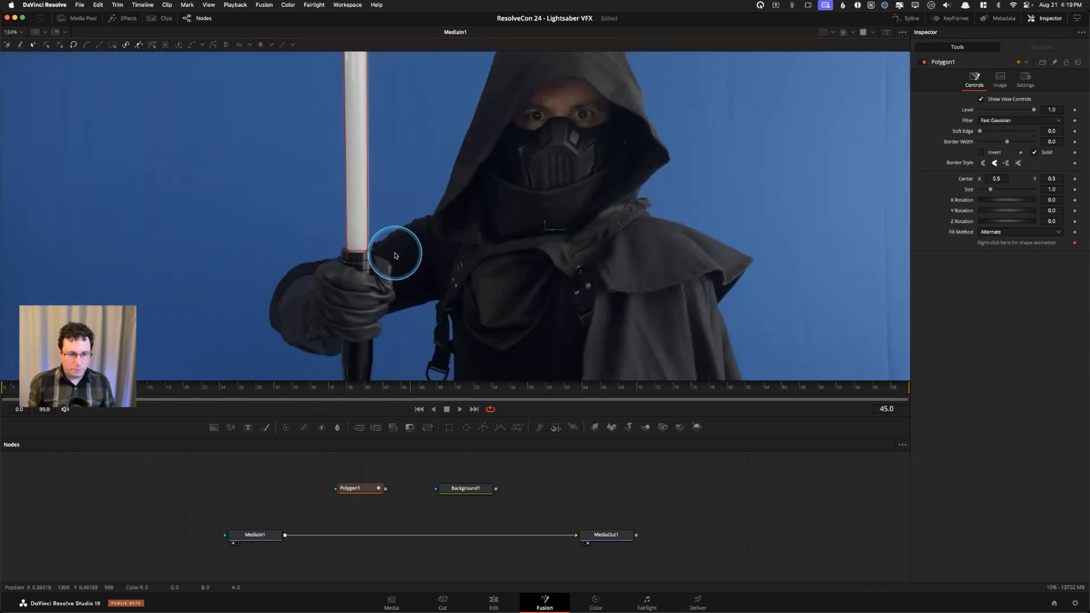
Curve Polygon1's lower edge to follow the rounded base of the blade where it meets the hilt, and fit the whole frame.
{"action": "scroll", "coordinate": [393, 253], "scroll_direction": "up", "scroll_amount": 2}
{"action": "scroll", "coordinate": [392, 259], "scroll_direction": "up", "scroll_amount": 4}
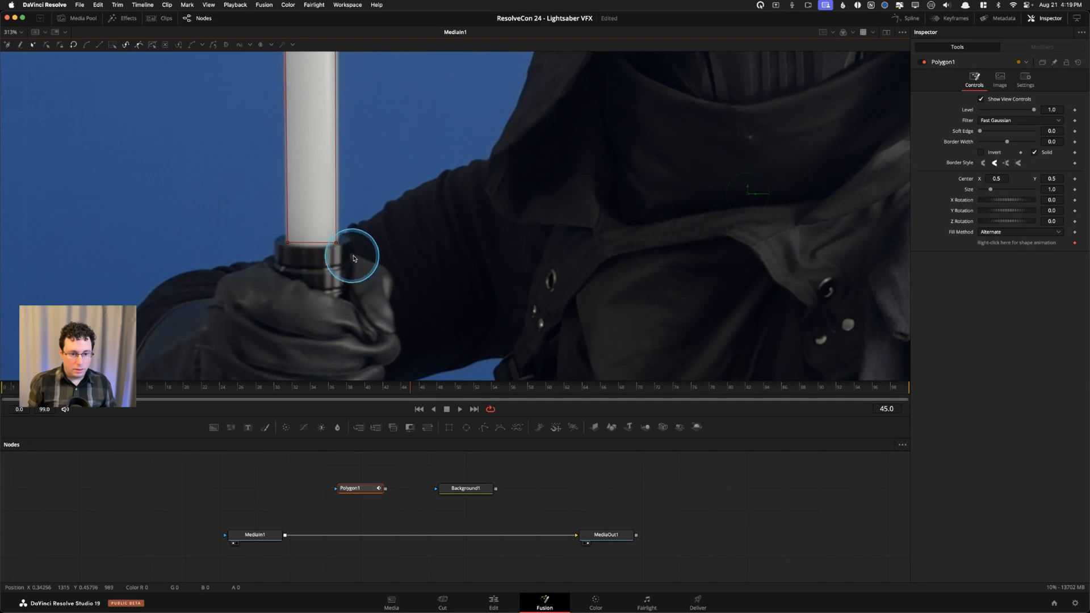
{"action": "left_click_drag", "start_coordinate": [362, 263], "coordinate": [368, 270]}
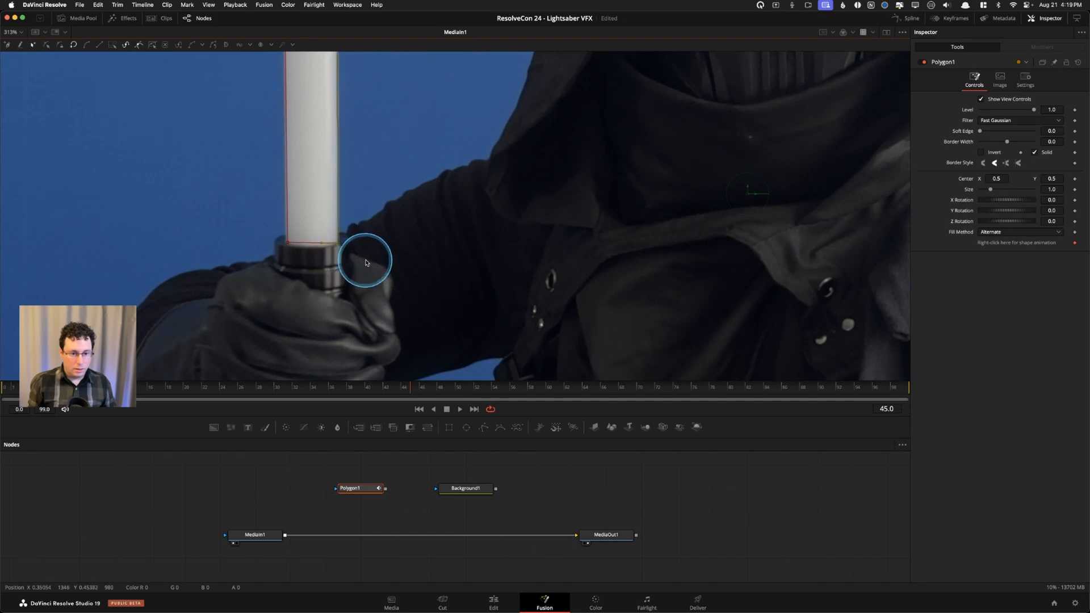
{"action": "left_click_drag", "start_coordinate": [282, 263], "coordinate": [361, 294]}
{"action": "left_click", "coordinate": [402, 269]}
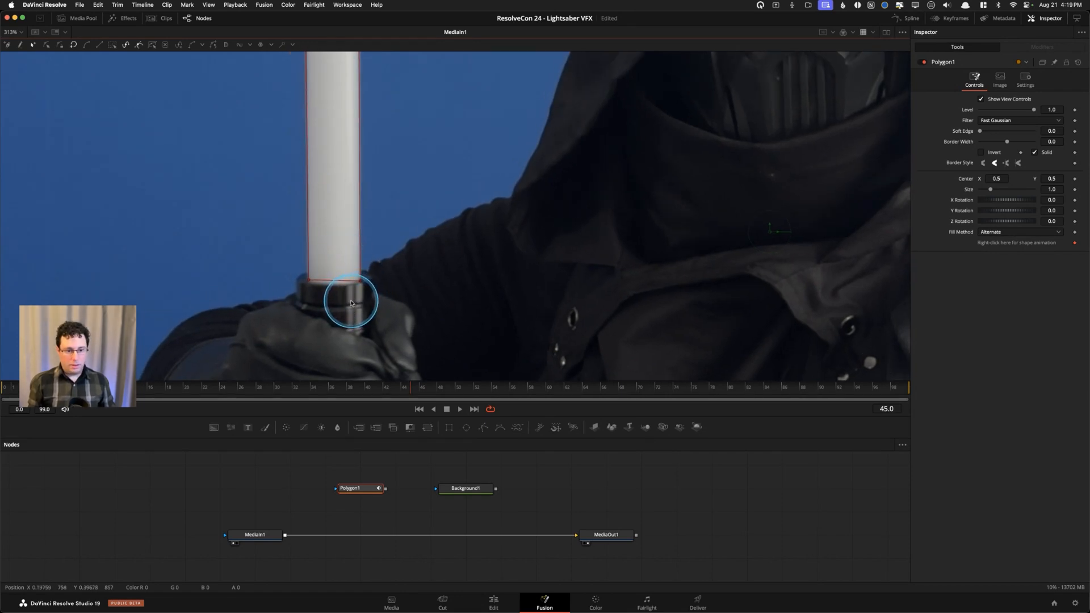
{"action": "scroll", "coordinate": [348, 297], "scroll_direction": "up", "scroll_amount": 3}
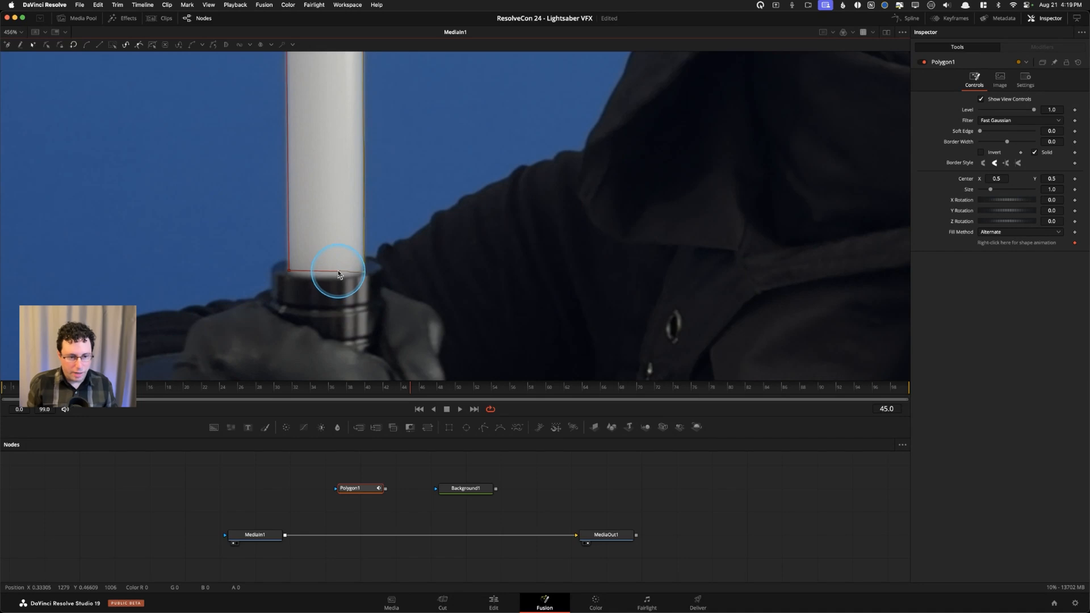
{"action": "scroll", "coordinate": [344, 286], "scroll_direction": "up", "scroll_amount": 3}
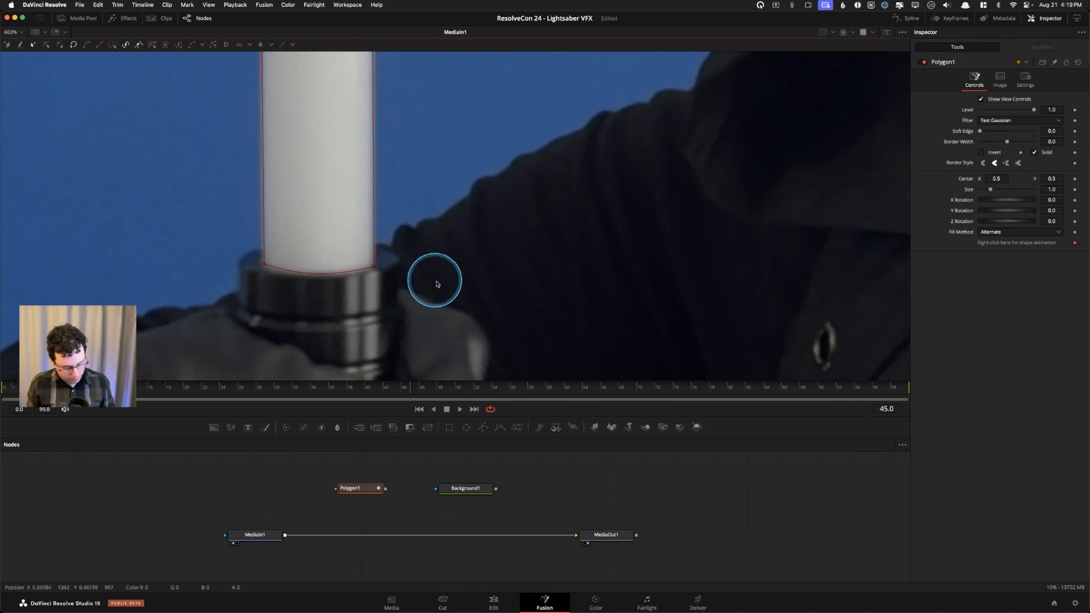
{"action": "scroll", "coordinate": [500, 273], "scroll_direction": "up", "scroll_amount": 3}
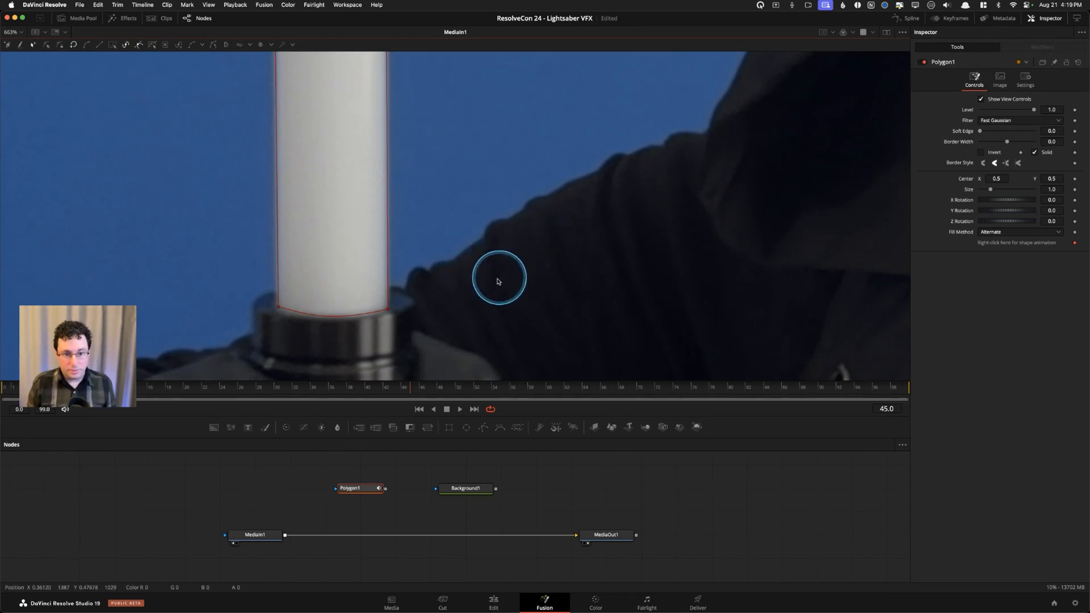
{"action": "key", "text": "shift+z"}
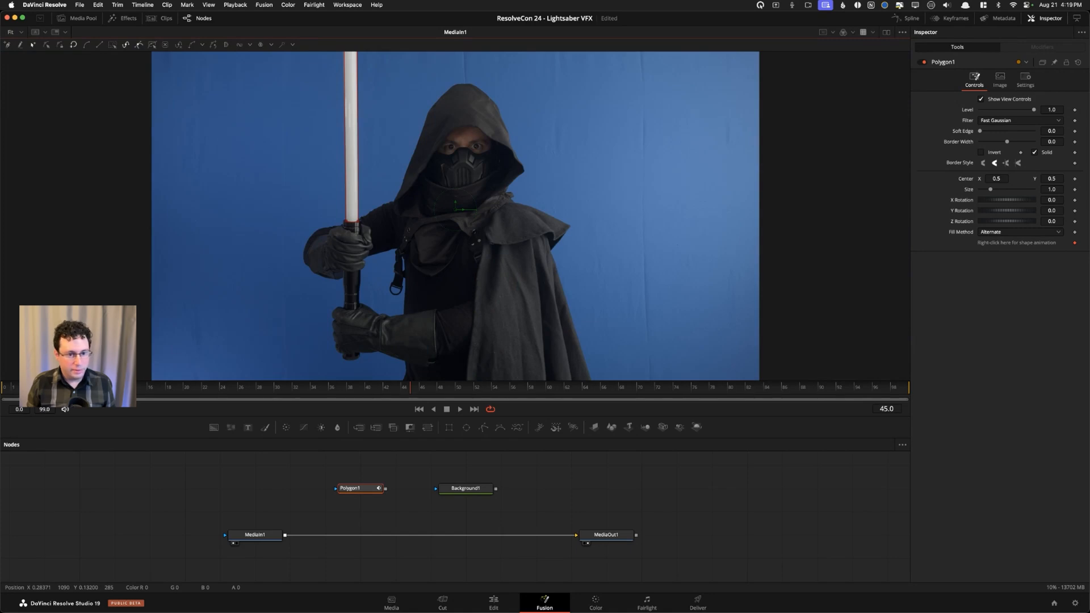
{"action": "scroll", "coordinate": [409, 207], "scroll_direction": "up", "scroll_amount": 3}
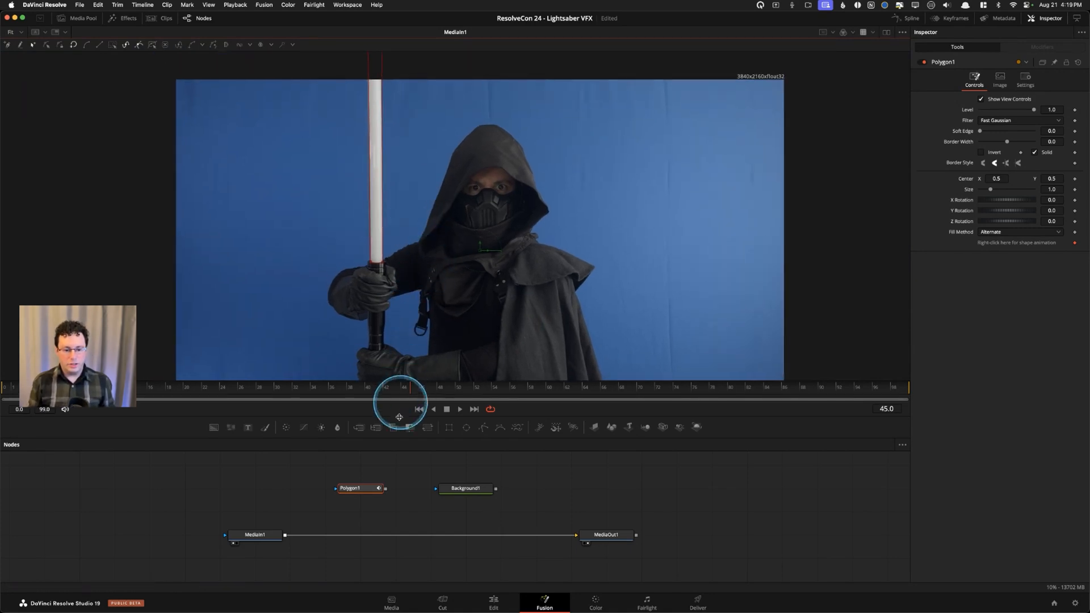
Connect Polygon1's output to Background1's effect mask input and view Background1 in the viewer.
{"action": "left_click", "coordinate": [366, 491]}
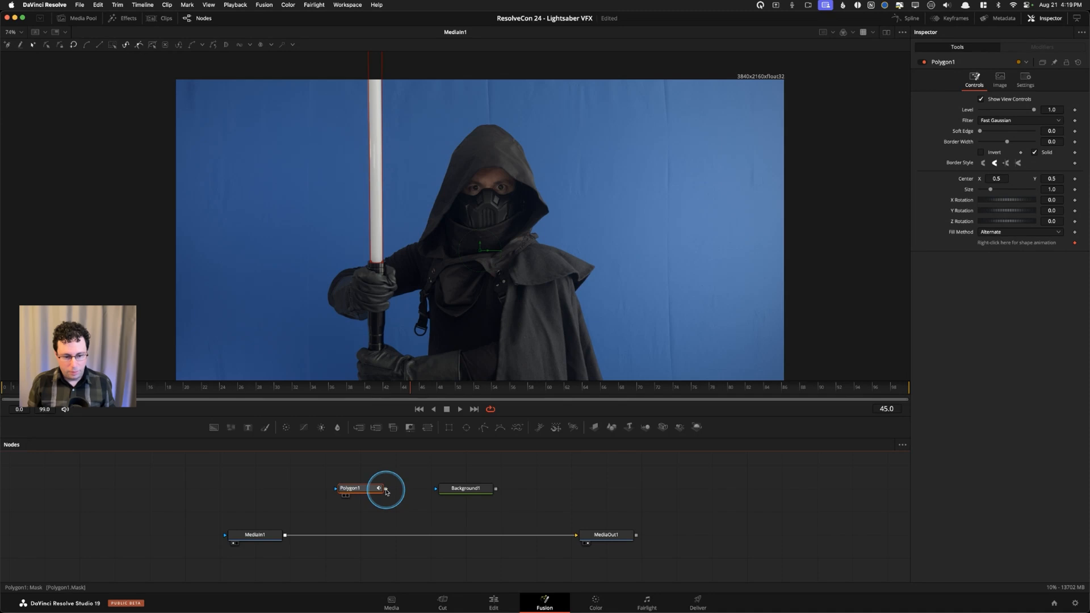
{"action": "left_click_drag", "start_coordinate": [386, 492], "coordinate": [435, 491]}
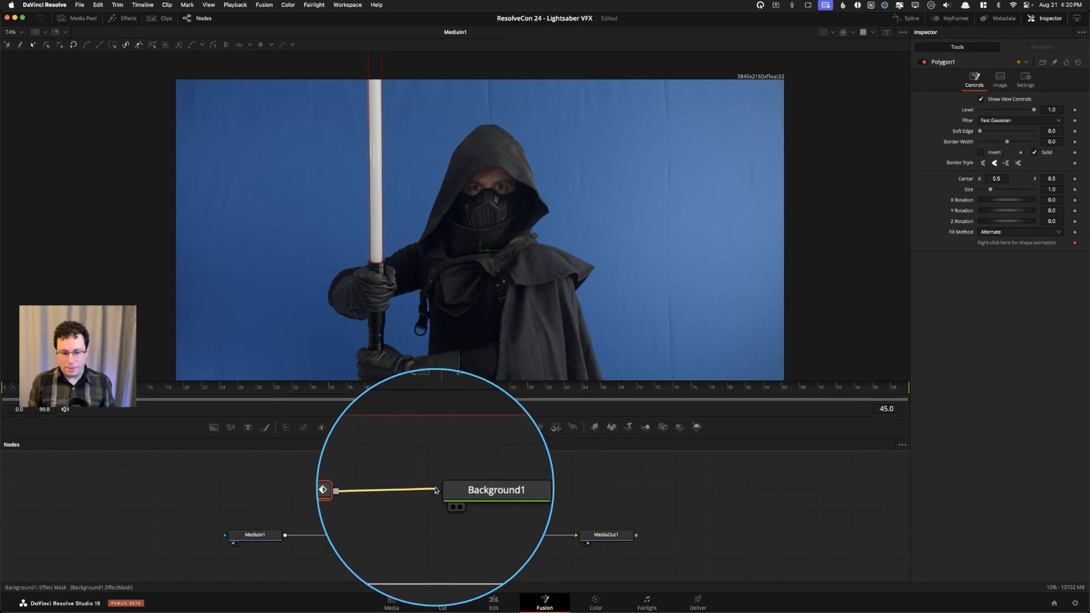
{"action": "left_click", "coordinate": [474, 495]}
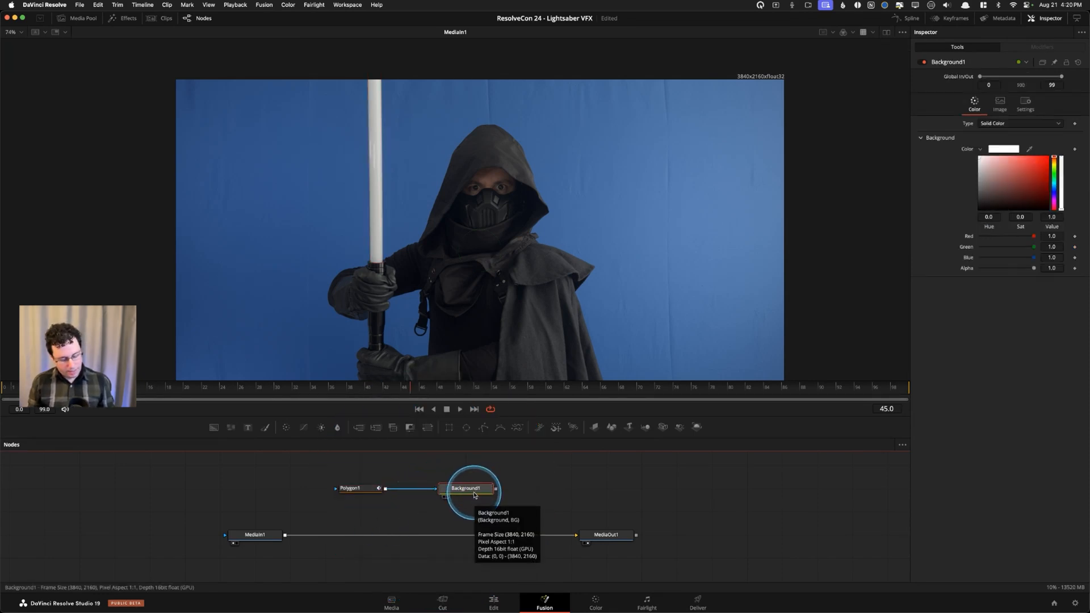
{"action": "key", "text": "1"}
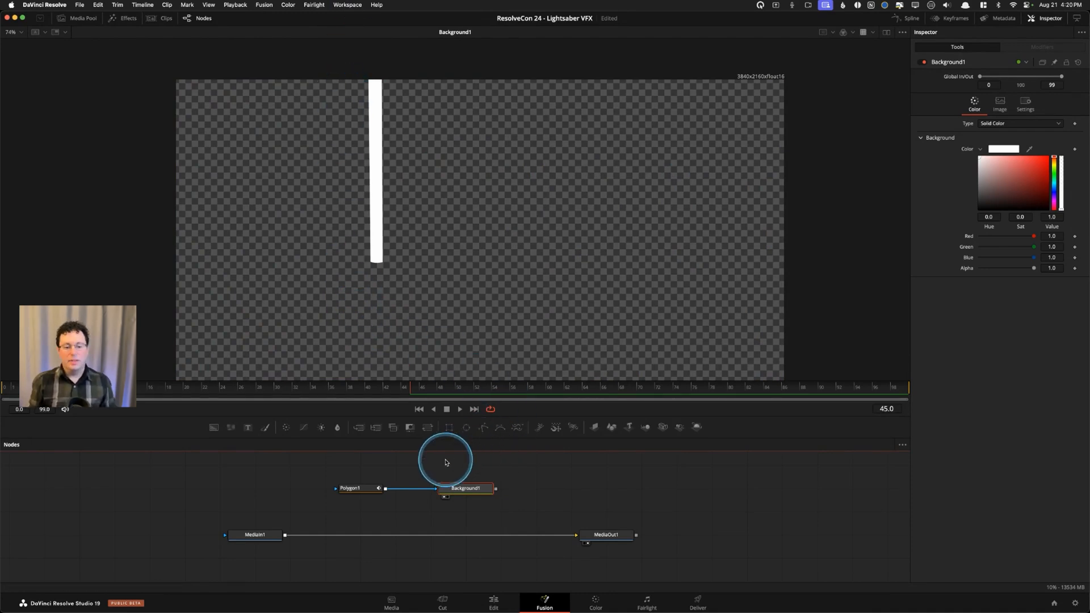
{"action": "left_click", "coordinate": [354, 488]}
{"action": "left_click", "coordinate": [468, 488]}
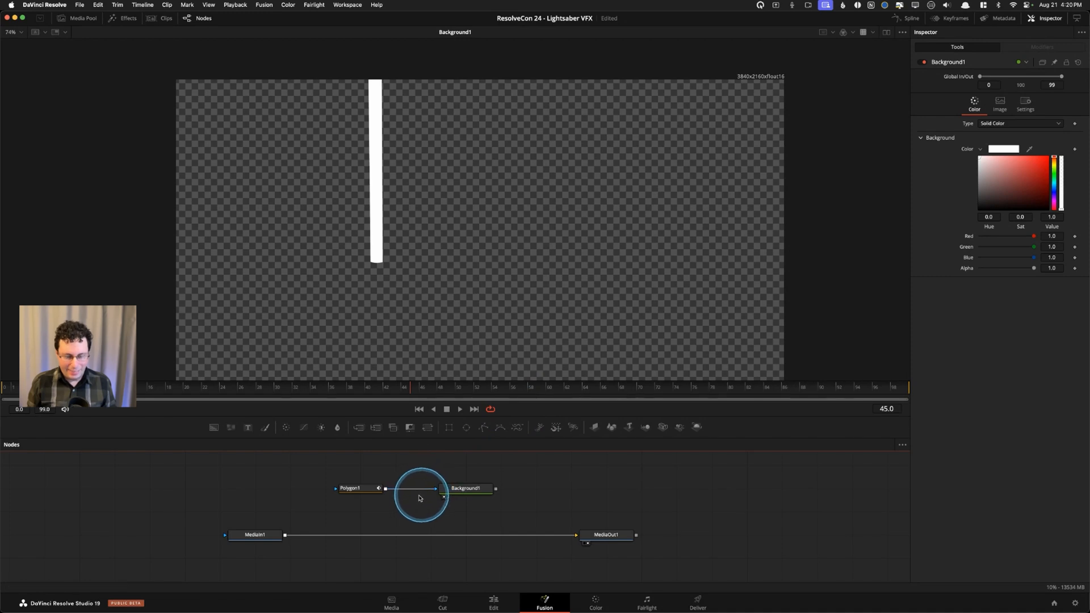
Disconnect Polygon1 from Background1's mask input in the node graph.
{"action": "scroll", "coordinate": [378, 511], "scroll_direction": "up", "scroll_amount": 2}
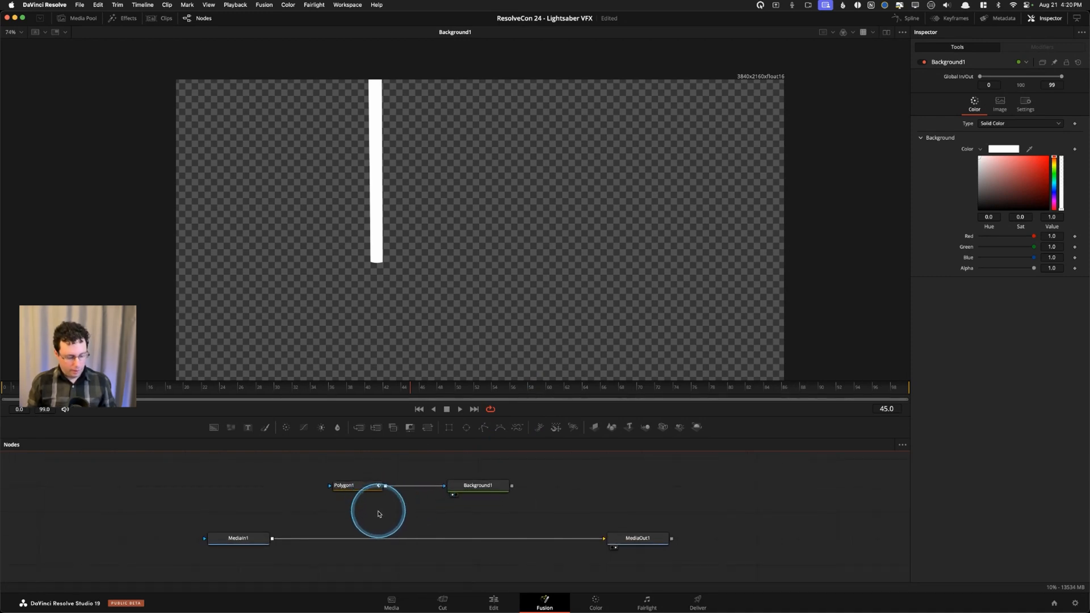
{"action": "scroll", "coordinate": [374, 513], "scroll_direction": "up", "scroll_amount": 3}
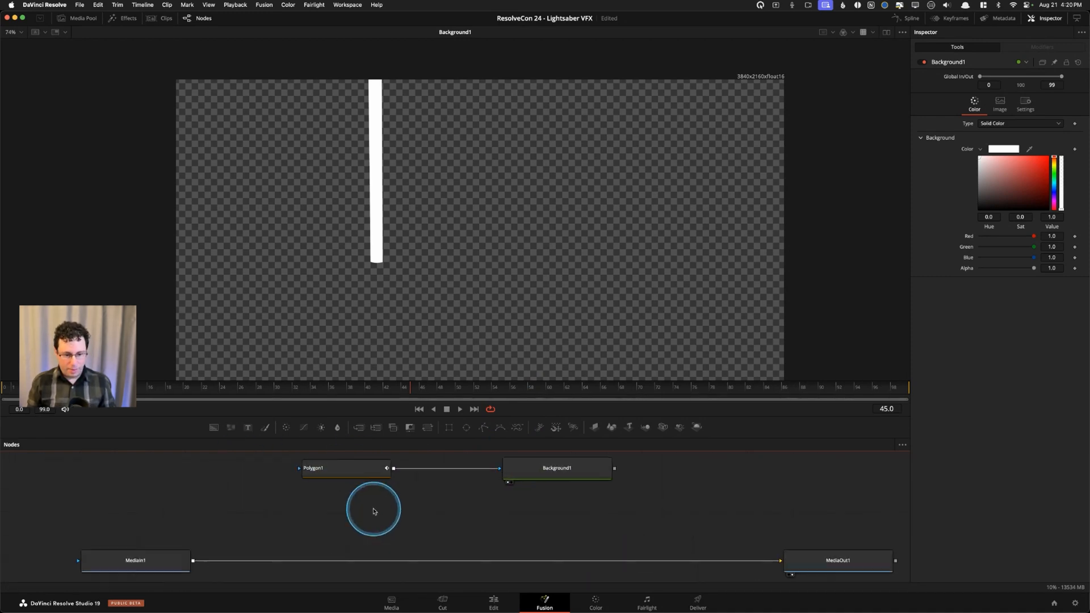
{"action": "scroll", "coordinate": [388, 498], "scroll_direction": "up", "scroll_amount": 2}
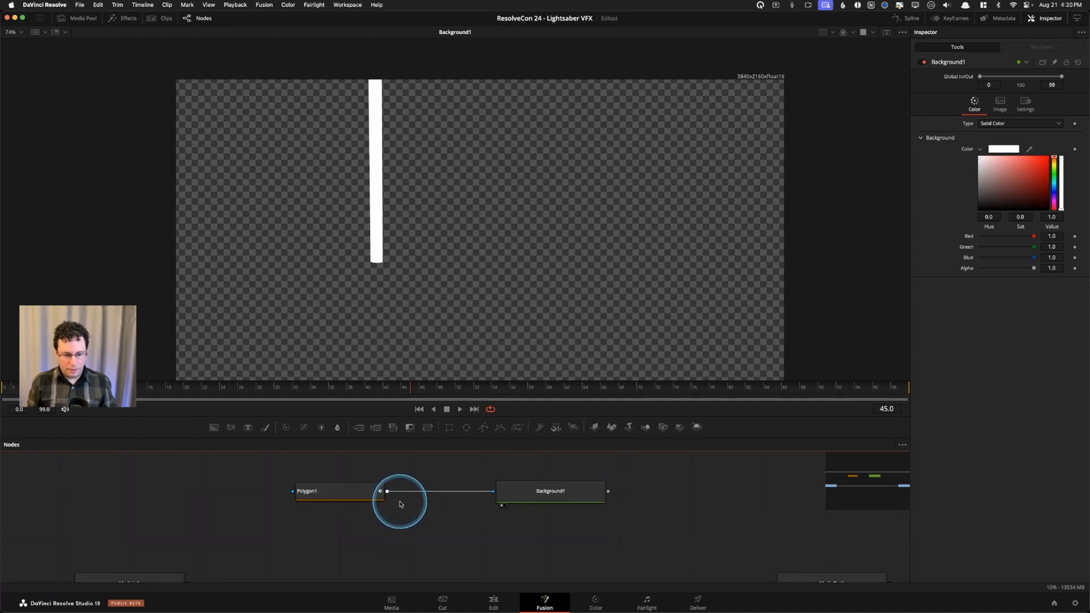
{"action": "scroll", "coordinate": [425, 539], "scroll_direction": "down", "scroll_amount": 3}
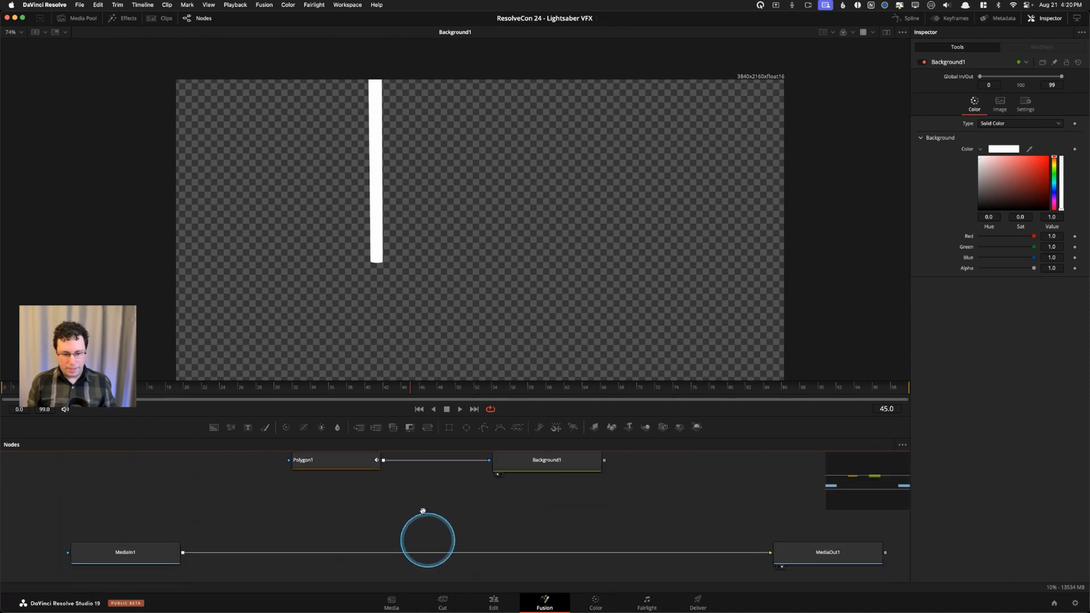
{"action": "scroll", "coordinate": [403, 528], "scroll_direction": "up", "scroll_amount": 3}
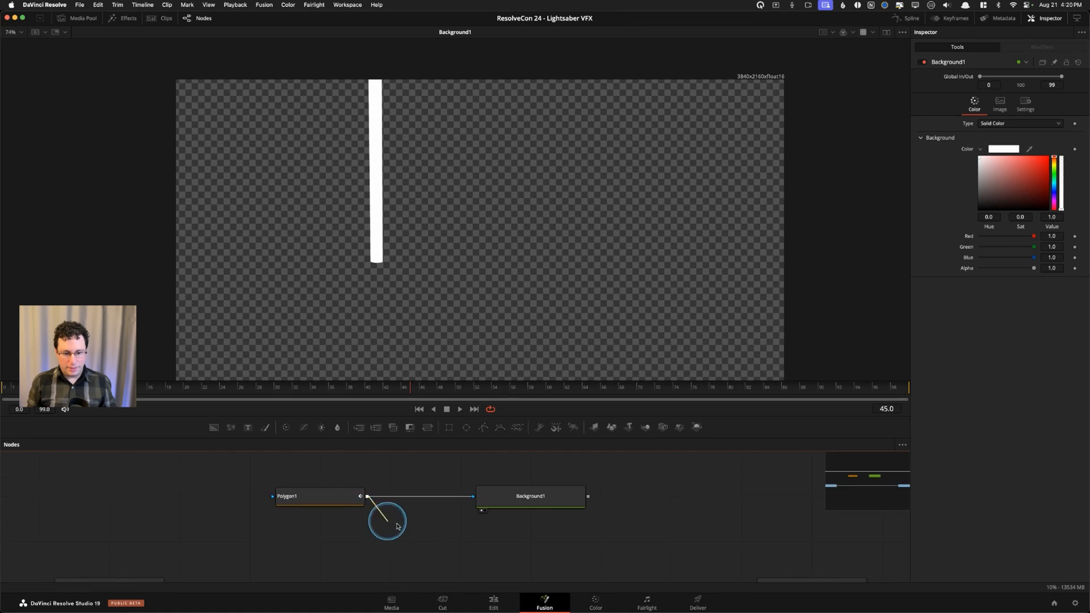
{"action": "left_click_drag", "start_coordinate": [471, 500], "coordinate": [409, 499]}
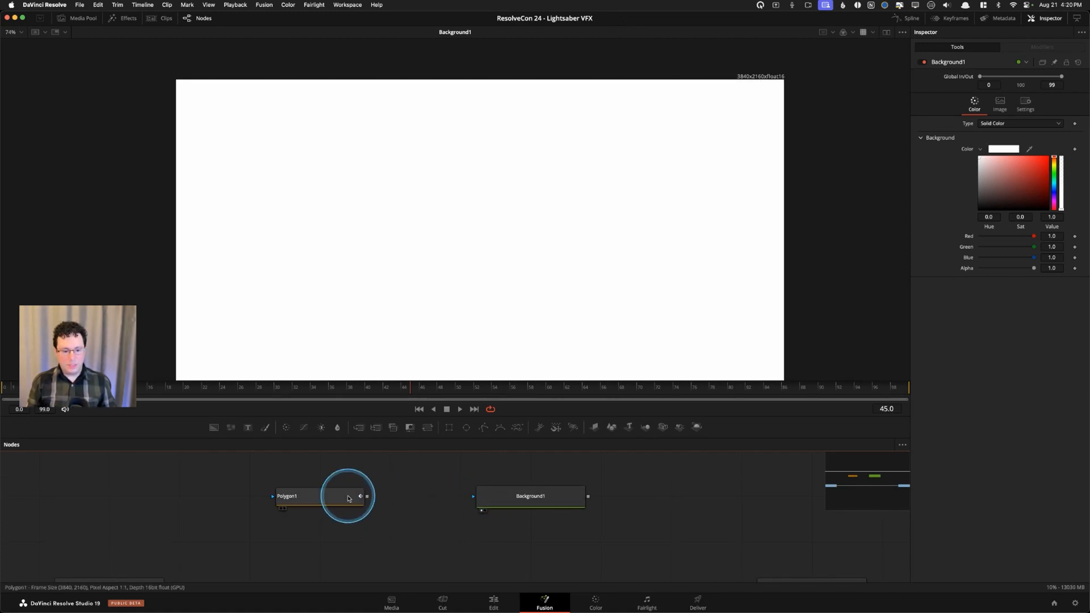
{"action": "left_click", "coordinate": [348, 498]}
{"action": "left_click", "coordinate": [381, 513]}
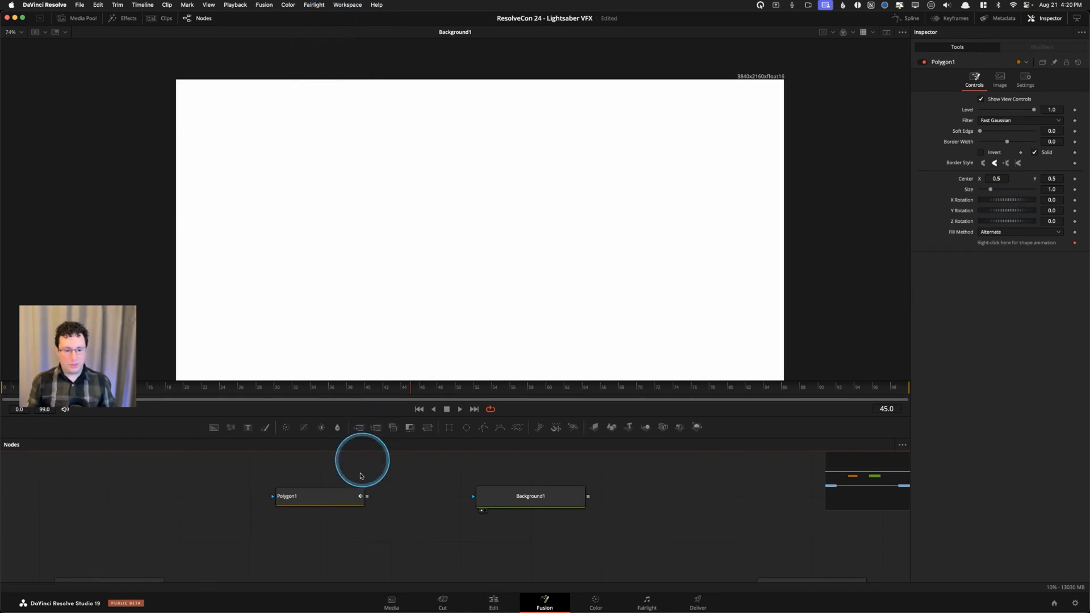
{"action": "scroll", "coordinate": [208, 495], "scroll_direction": "down", "scroll_amount": 5}
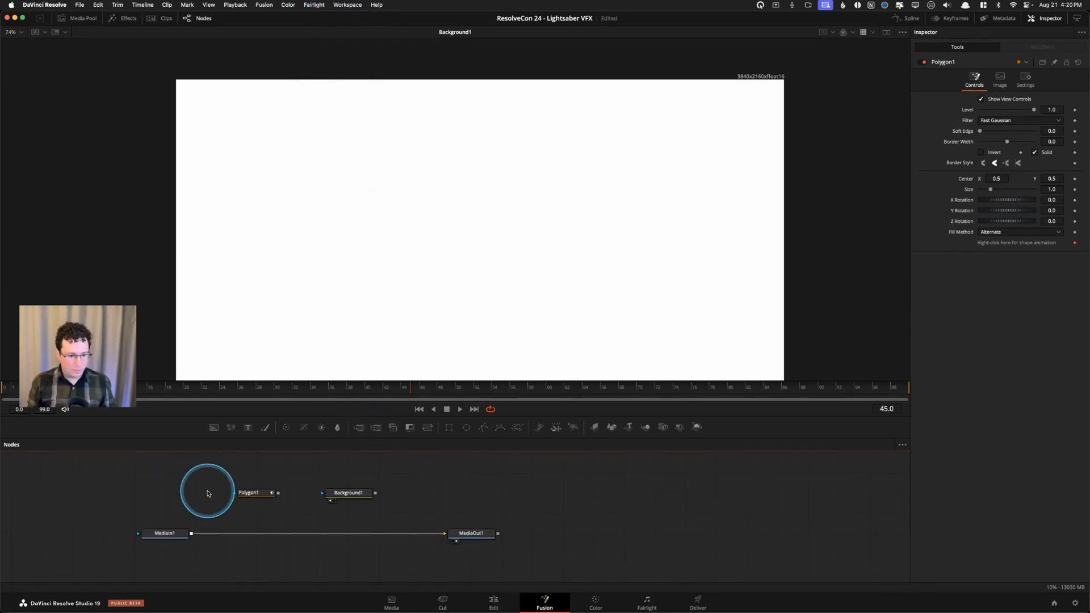
{"action": "scroll", "coordinate": [208, 495], "scroll_direction": "up", "scroll_amount": 5}
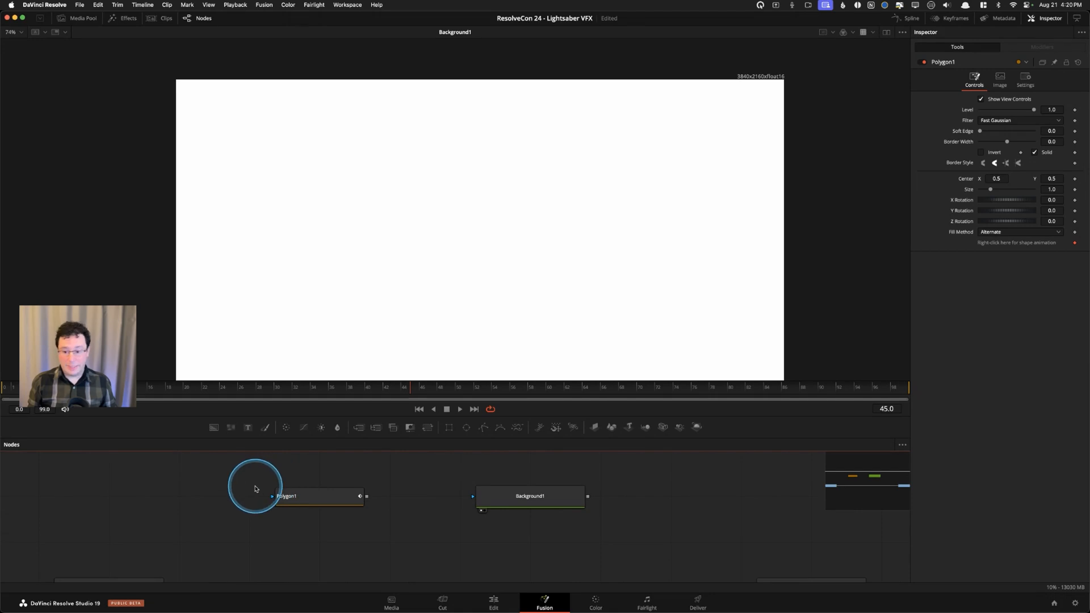
Set the Flow pipe grab distance to 10 pixels in the Fusion Settings and save them.
{"action": "left_click", "coordinate": [265, 5]}
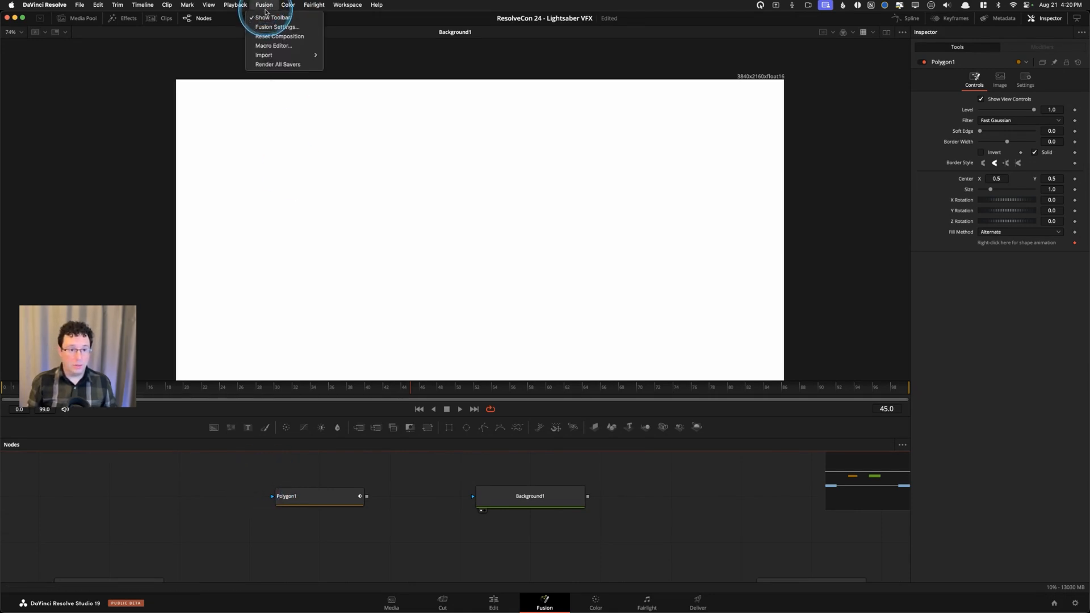
{"action": "left_click", "coordinate": [272, 27]}
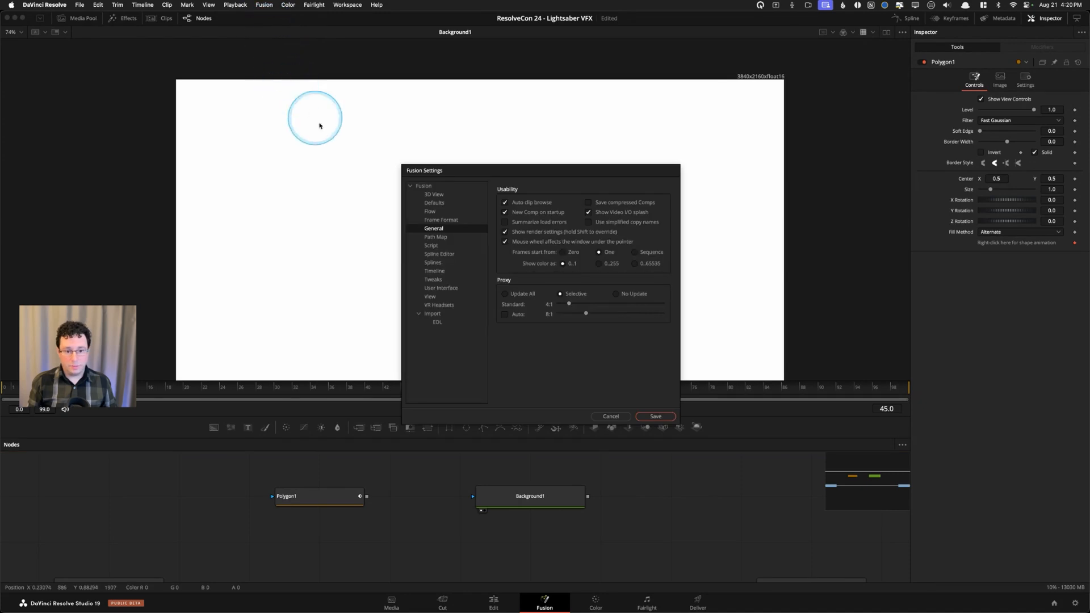
{"action": "left_click", "coordinate": [430, 212]}
{"action": "scroll", "coordinate": [509, 343], "scroll_direction": "down", "scroll_amount": 1}
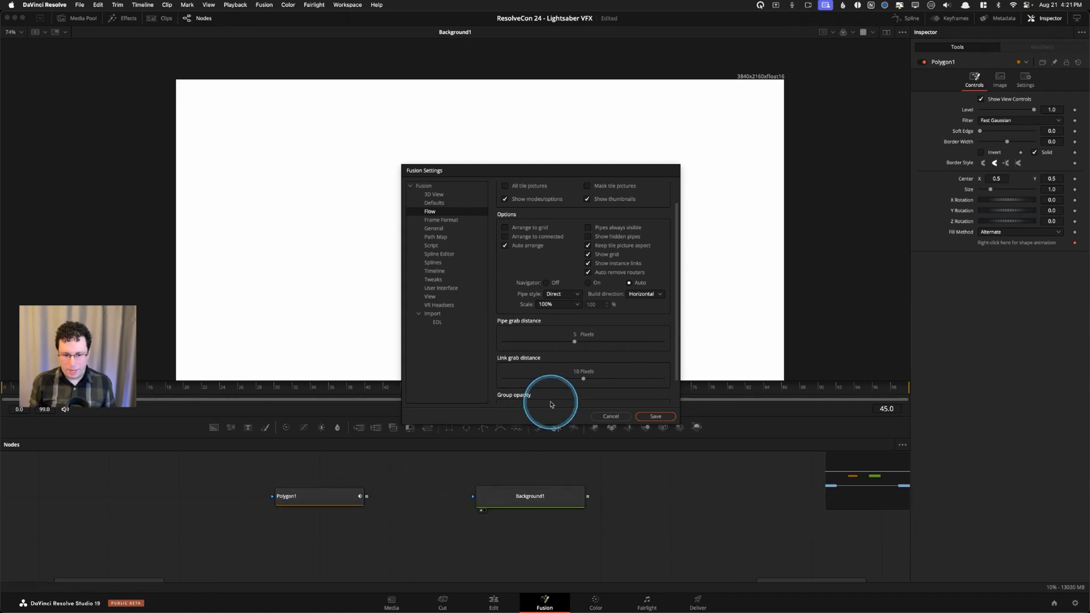
{"action": "left_click_drag", "start_coordinate": [618, 345], "coordinate": [713, 348]}
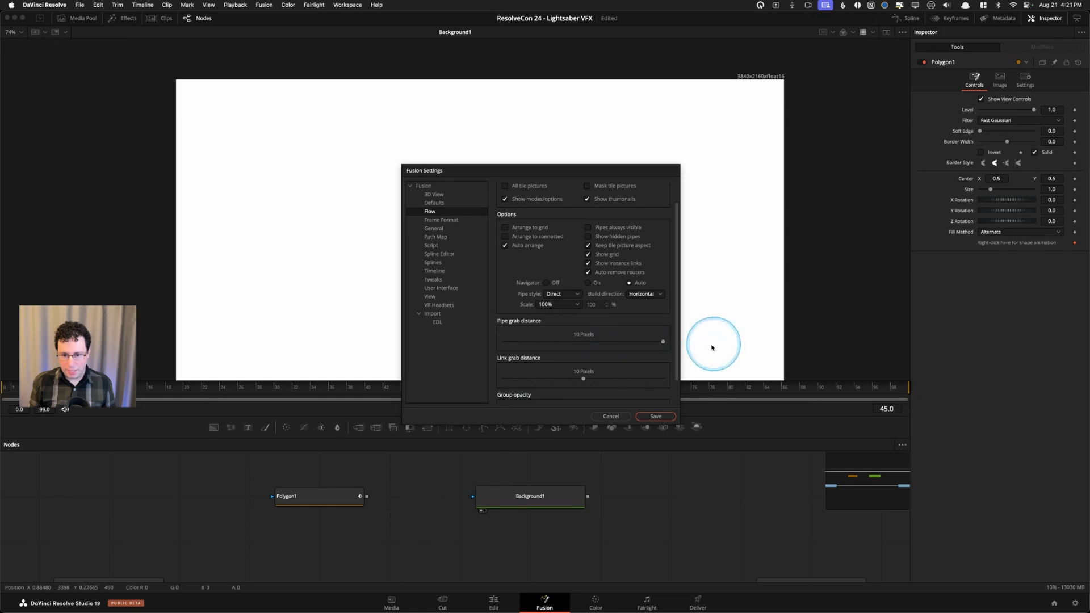
{"action": "left_click", "coordinate": [656, 417]}
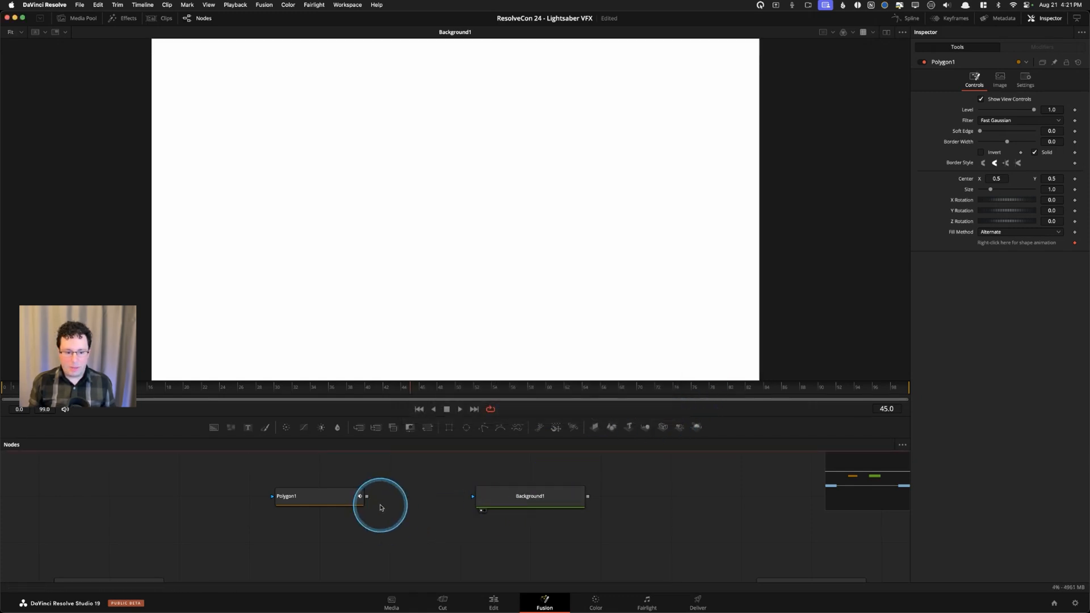
Reconnect Polygon1's output to Background1's mask input.
{"action": "left_click_drag", "start_coordinate": [381, 521], "coordinate": [377, 502]}
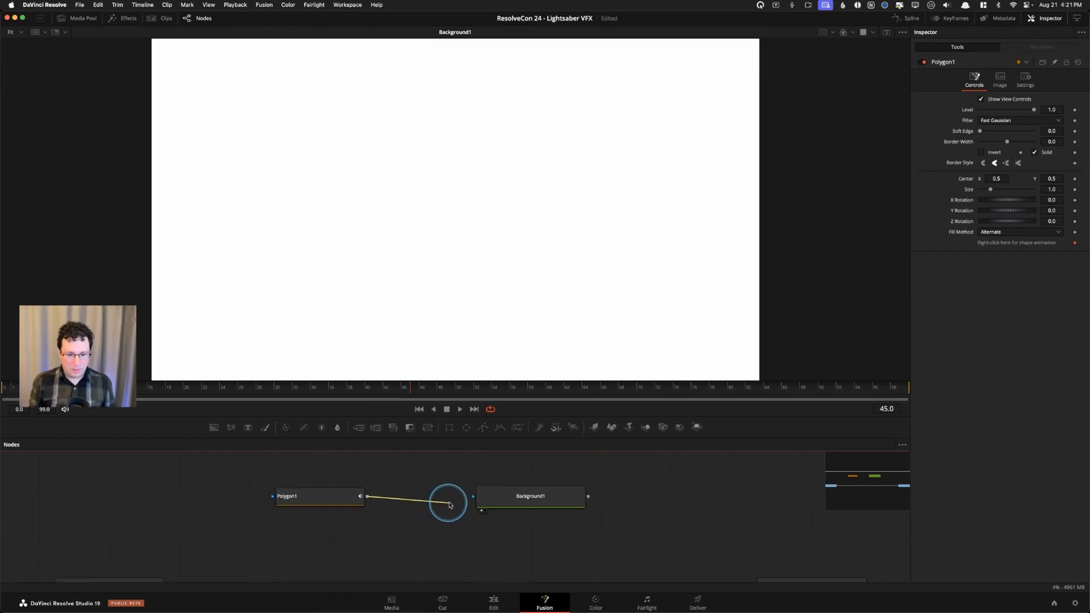
{"action": "left_click_drag", "start_coordinate": [449, 504], "coordinate": [472, 496]}
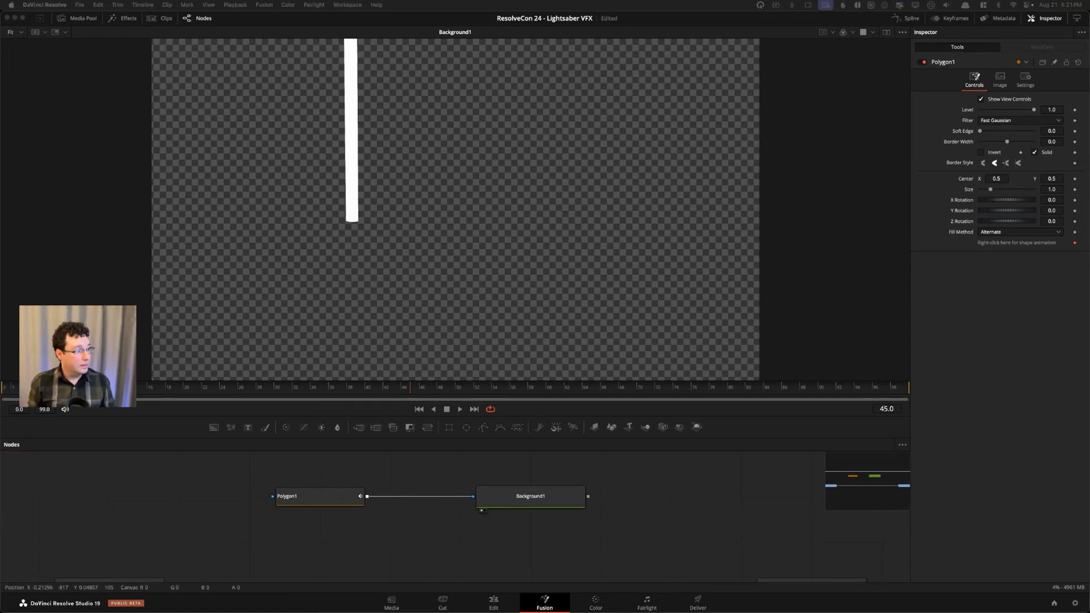
{"action": "left_click", "coordinate": [356, 529]}
{"action": "left_click", "coordinate": [360, 535]}
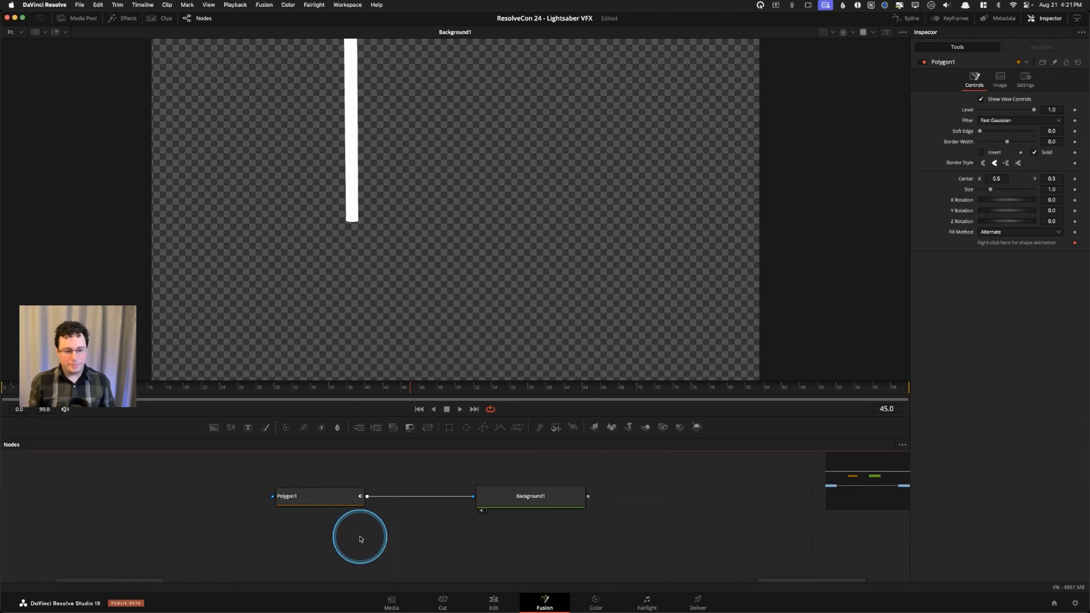
Enlarge the node area and compare Polygon1's mask with MediaIn1 in the viewer, ending with the viewer cleared.
{"action": "left_click_drag", "start_coordinate": [353, 416], "coordinate": [352, 394]}
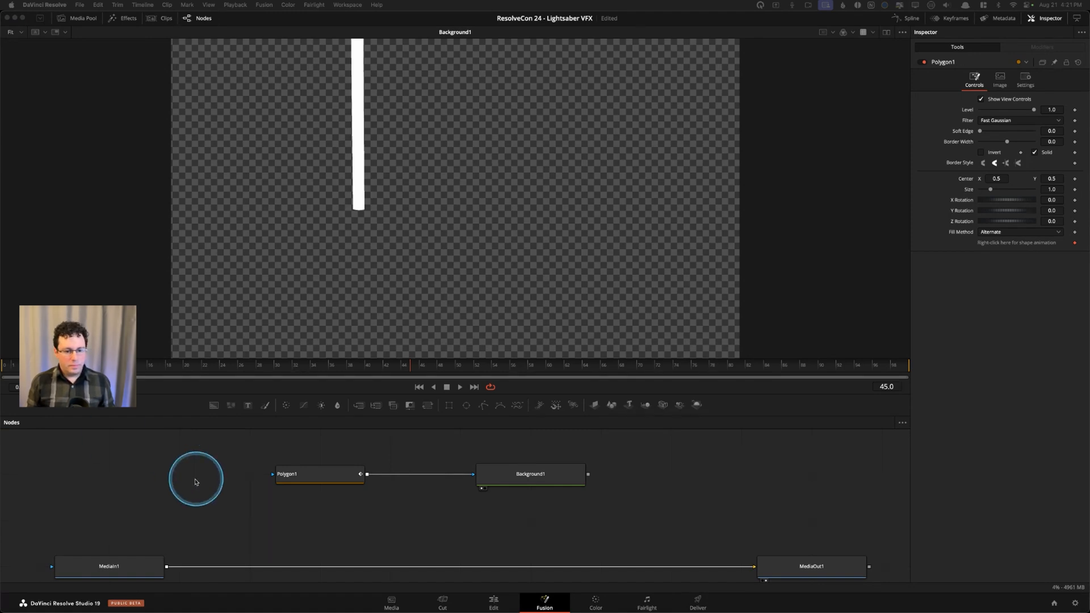
{"action": "left_click", "coordinate": [304, 475]}
{"action": "key", "text": "1"}
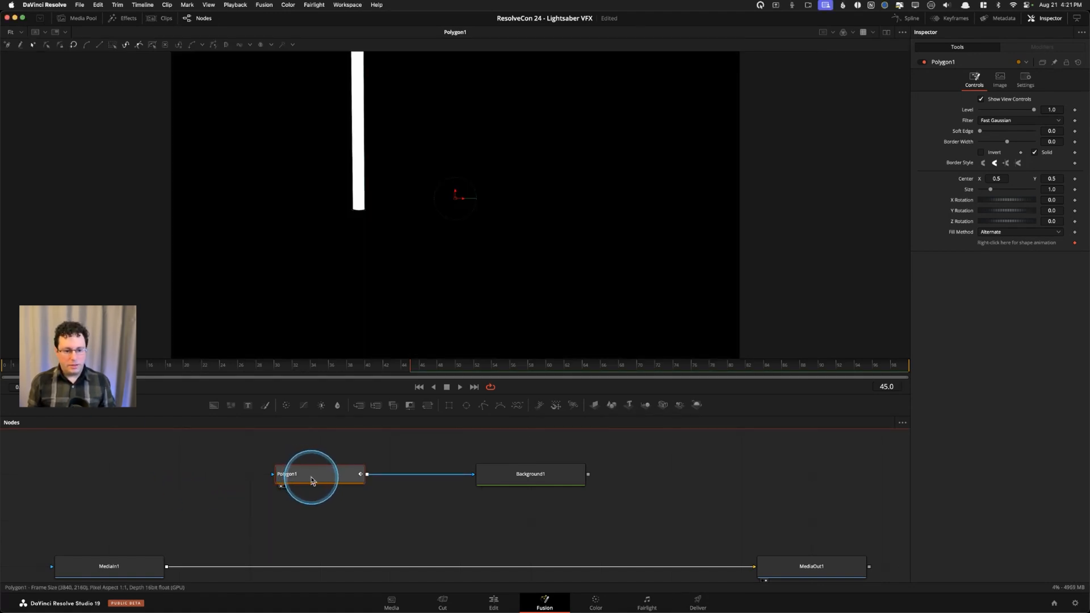
{"action": "left_click", "coordinate": [162, 559]}
{"action": "scroll", "coordinate": [162, 559], "scroll_direction": "down", "scroll_amount": 1}
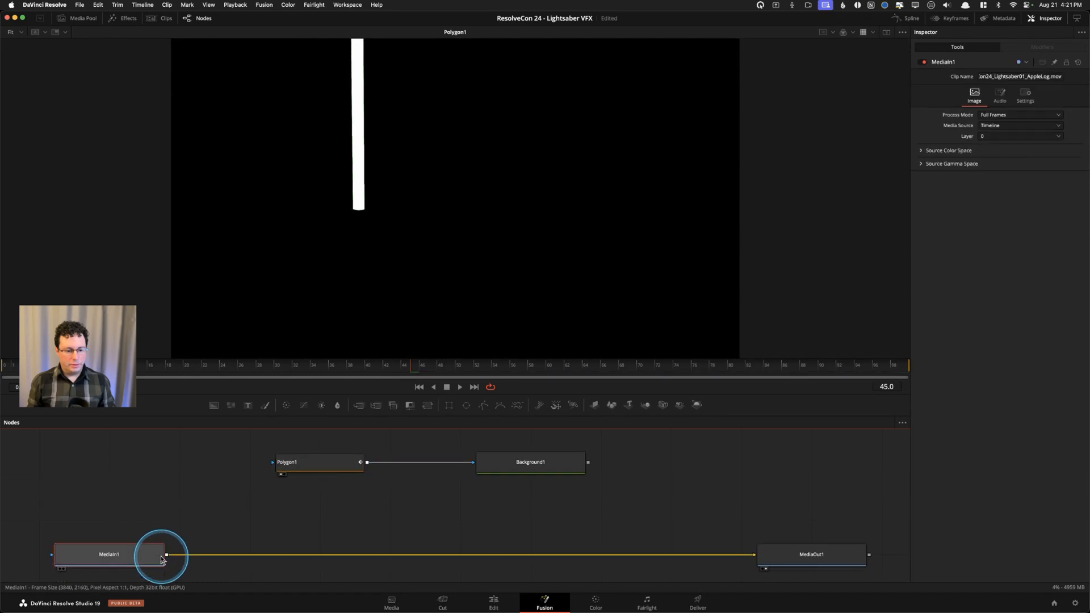
{"action": "key", "text": "1"}
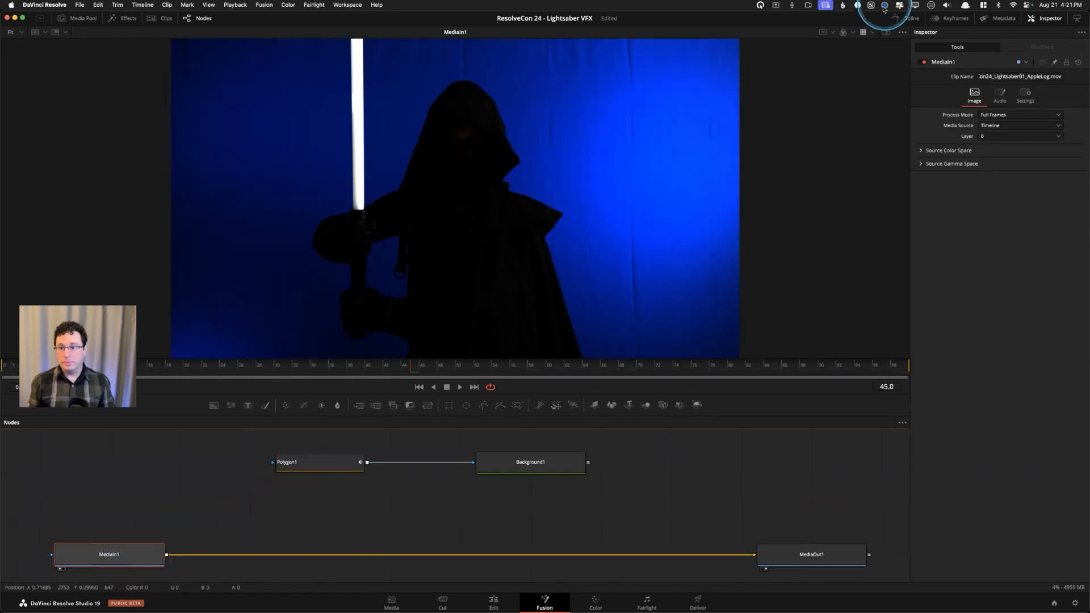
{"action": "key", "text": "1"}
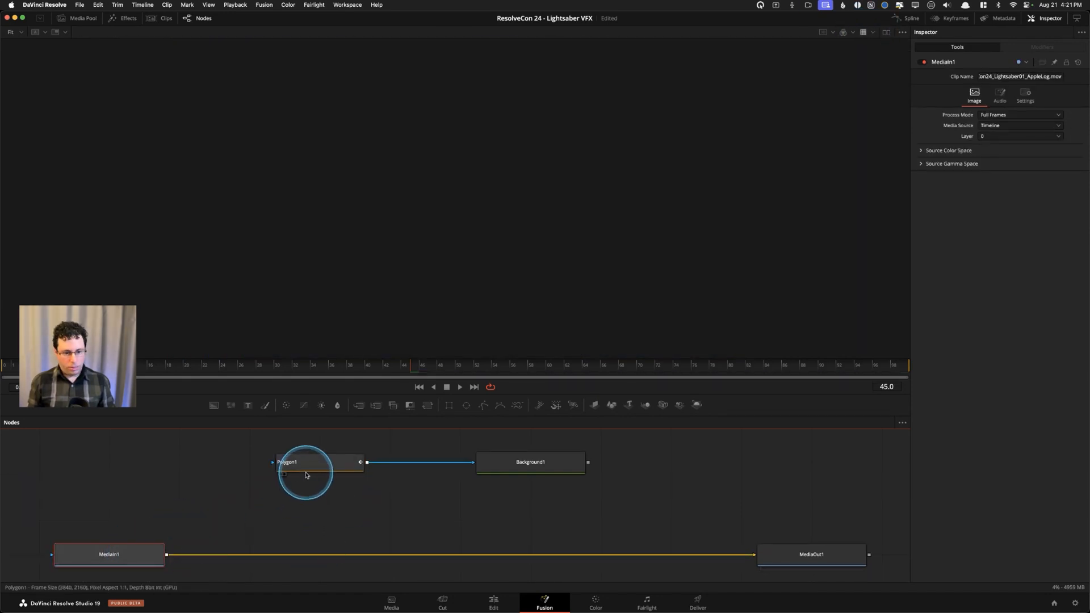
Display MediaIn1 in the viewer and toggle the viewer LUT to check the image's contrast.
{"action": "left_click", "coordinate": [305, 475]}
{"action": "left_click", "coordinate": [138, 555]}
{"action": "key", "text": "1"}
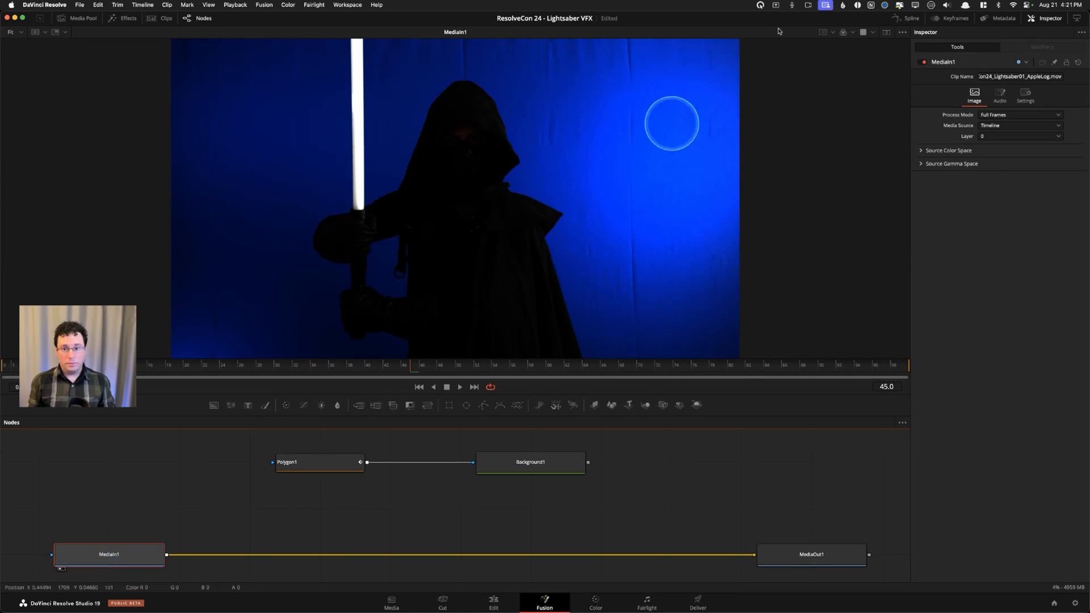
{"action": "left_click", "coordinate": [863, 32]}
{"action": "left_click", "coordinate": [864, 33]}
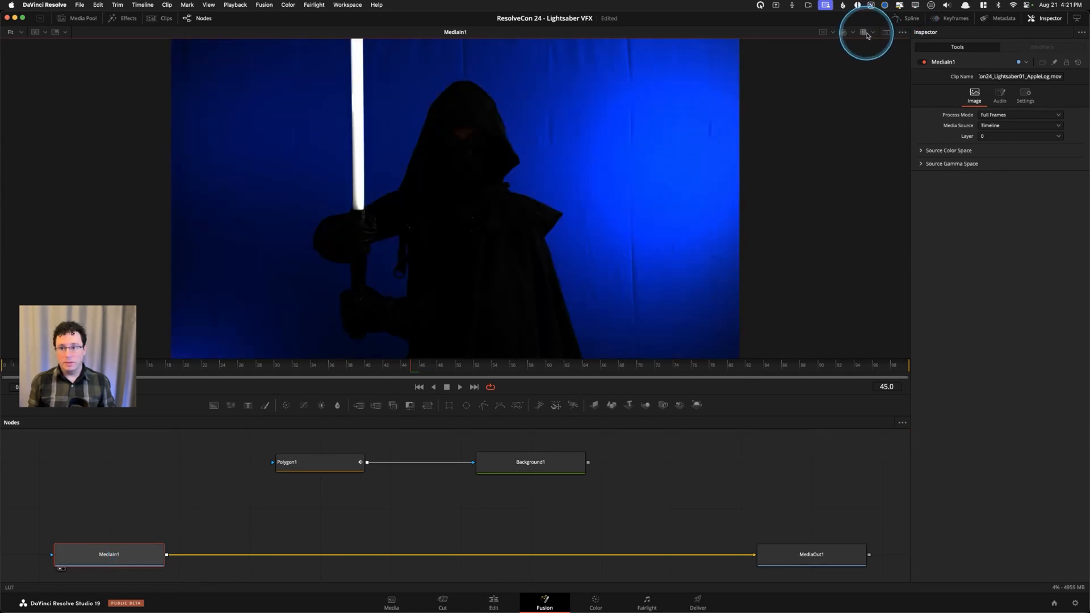
Inspect the viewer LUT's ManagedColorSpace2 color space settings in the LUT editor and close the editor.
{"action": "left_click", "coordinate": [873, 33]}
{"action": "left_click", "coordinate": [878, 45]}
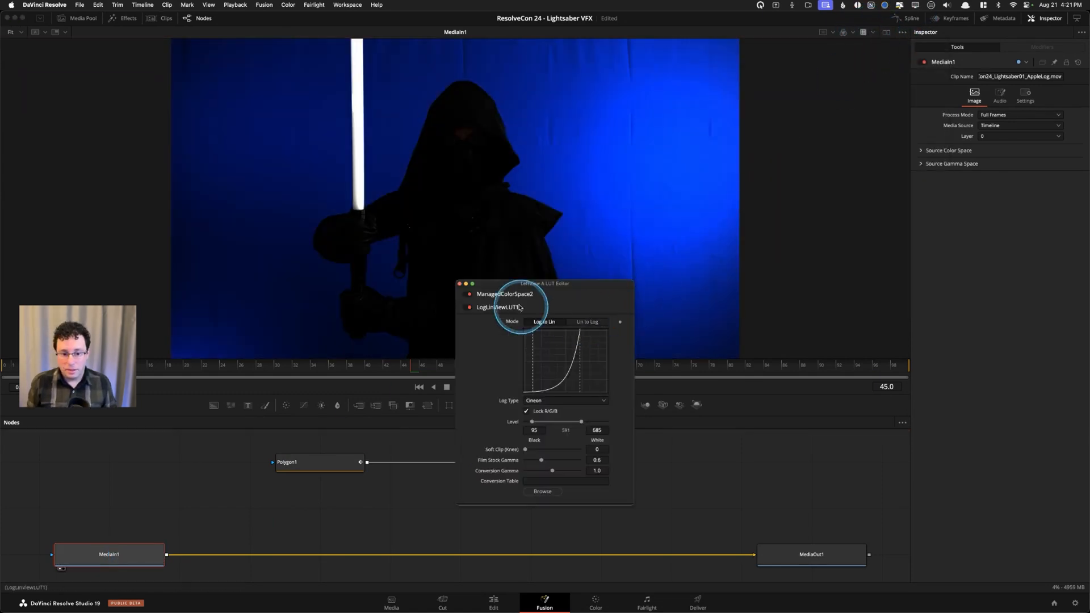
{"action": "left_click", "coordinate": [512, 295]}
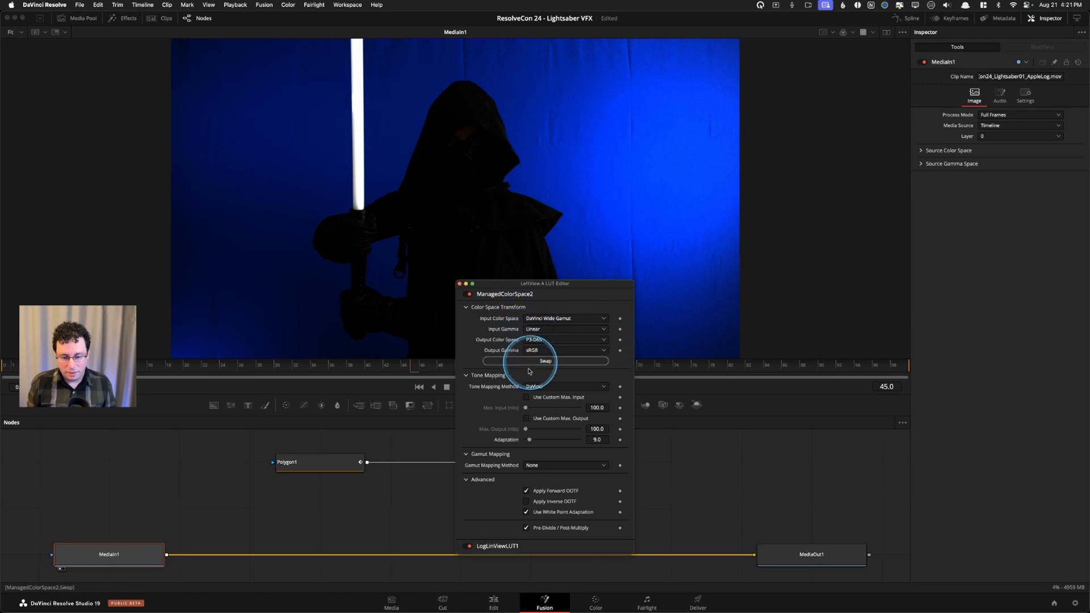
{"action": "left_click", "coordinate": [460, 283]}
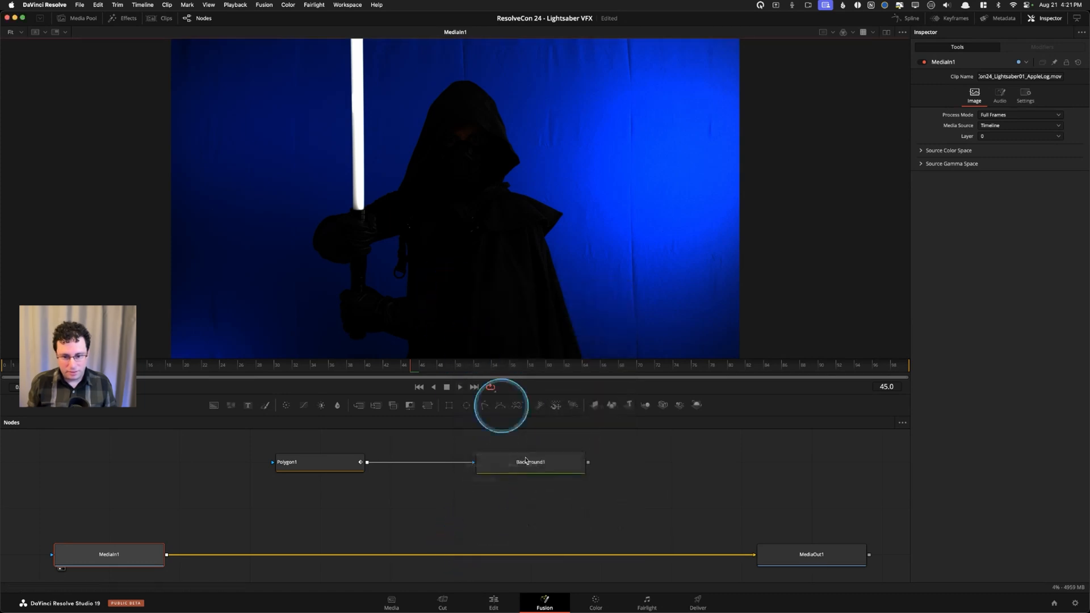
Compare Background1 and MediaOut1 in the viewer with the clip on the Edit page, ending back in Fusion.
{"action": "left_click", "coordinate": [537, 470]}
{"action": "key", "text": "1"}
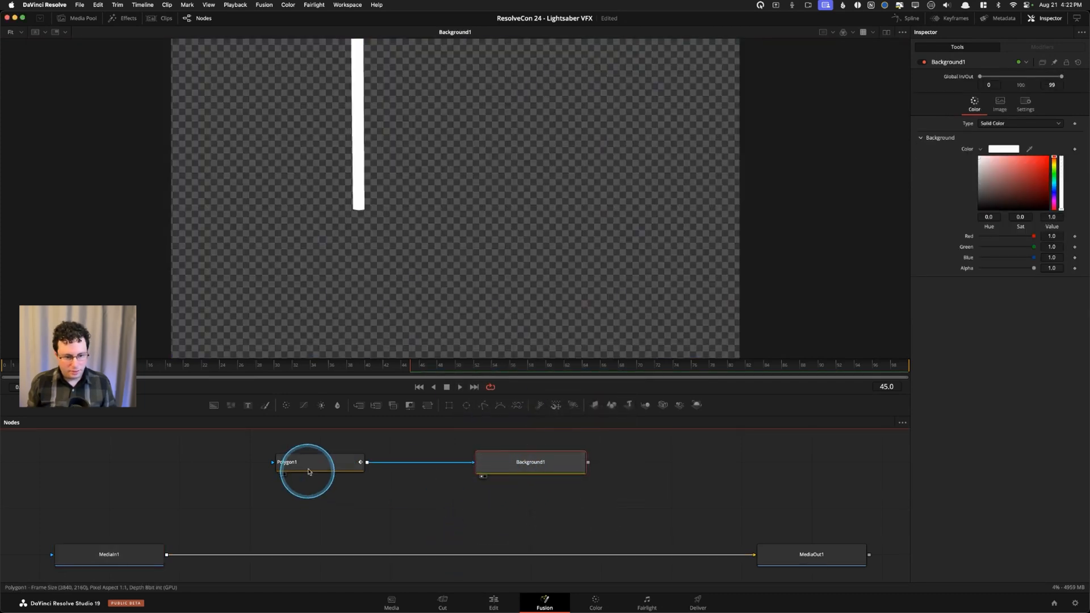
{"action": "key", "text": "1"}
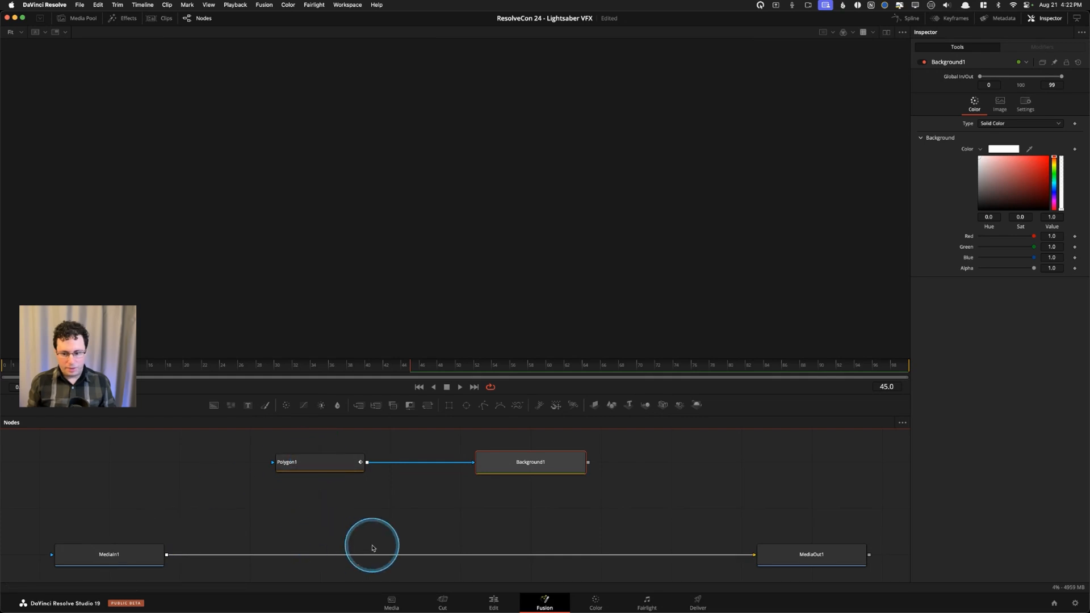
{"action": "left_click", "coordinate": [822, 560]}
{"action": "key", "text": "1"}
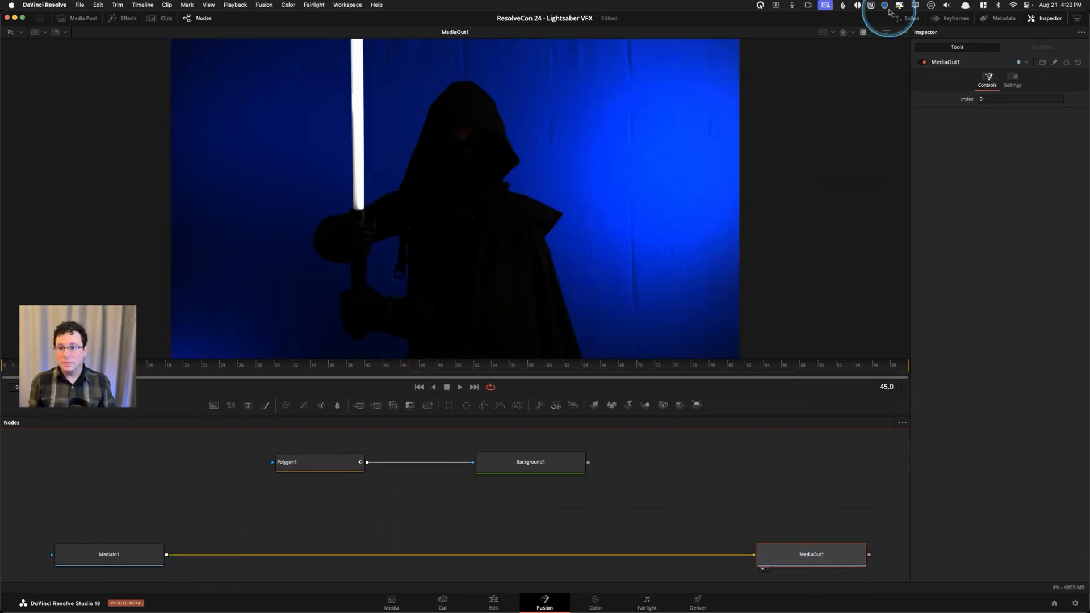
{"action": "key", "text": "shift+4"}
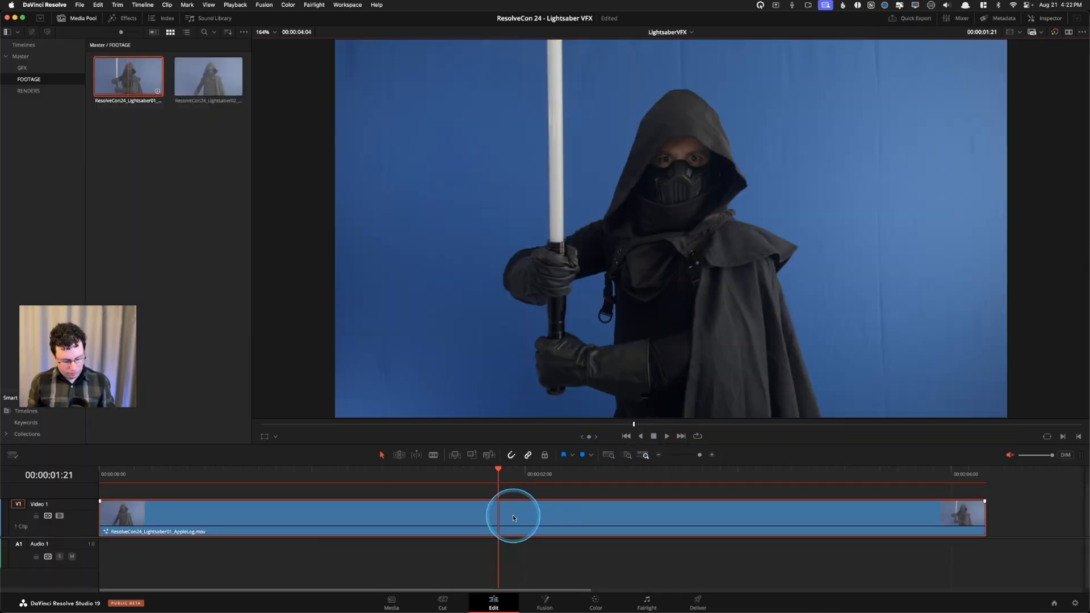
{"action": "key", "text": "shift+5"}
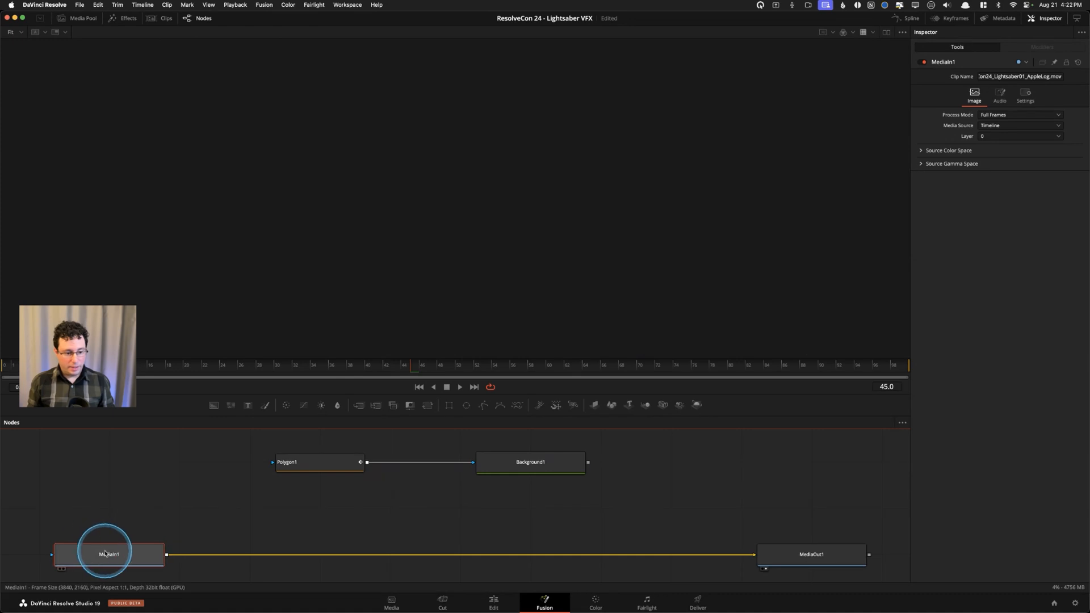
Display MediaIn1 and switch the viewer LUT from Log-Lin to Fusion View LUT.
{"action": "key", "text": "1"}
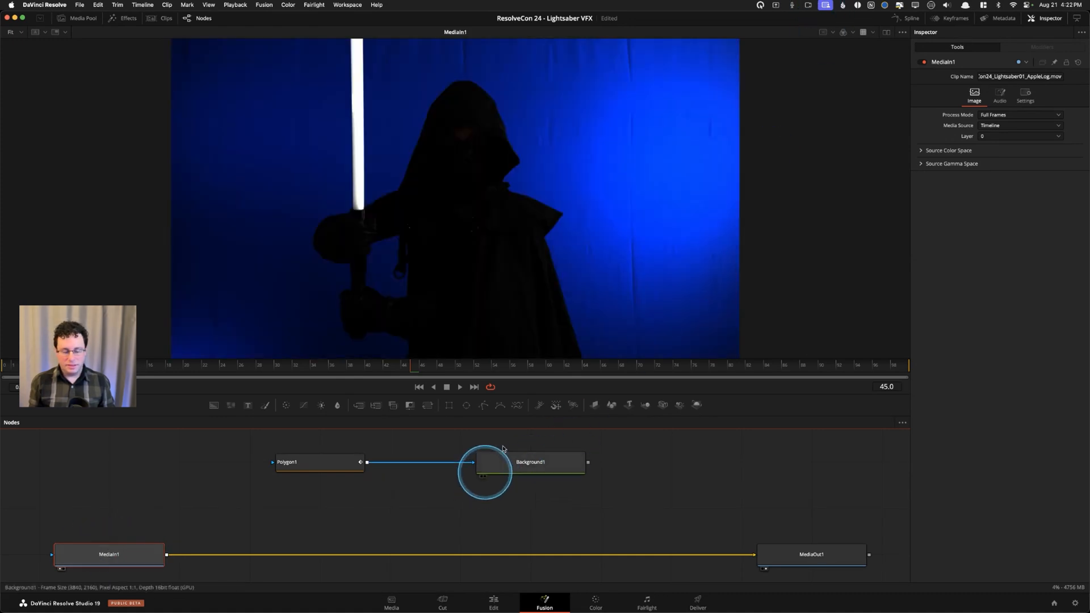
{"action": "left_click", "coordinate": [863, 32]}
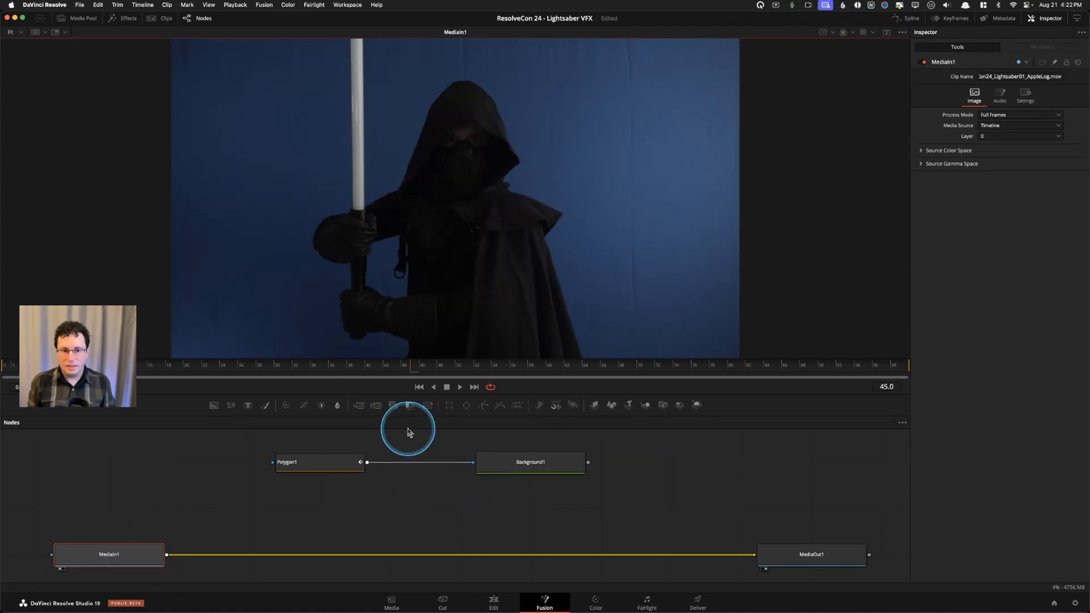
{"action": "left_click", "coordinate": [870, 32]}
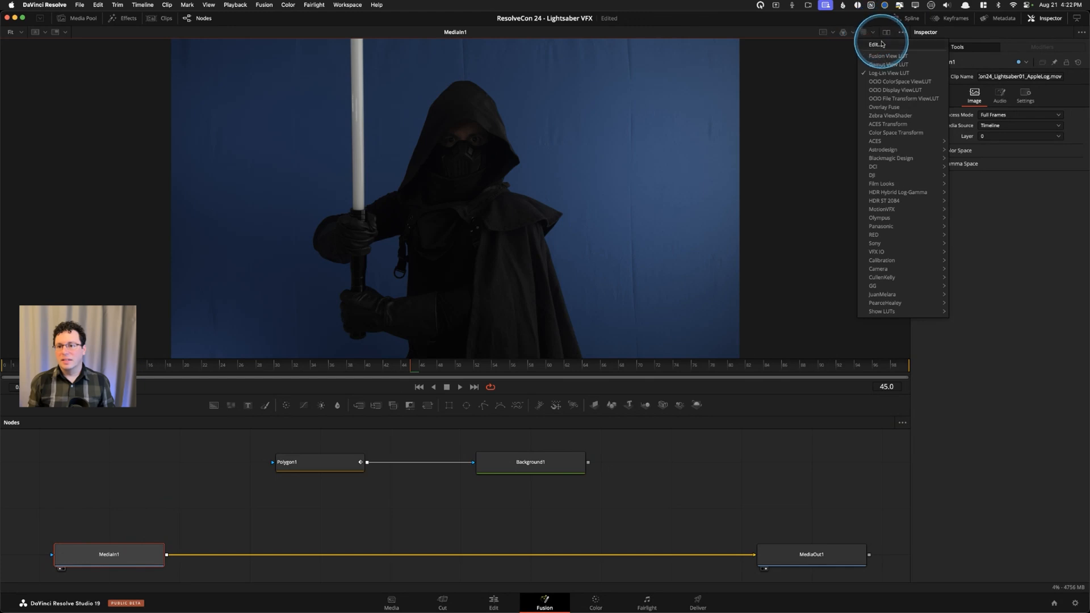
{"action": "left_click", "coordinate": [886, 57]}
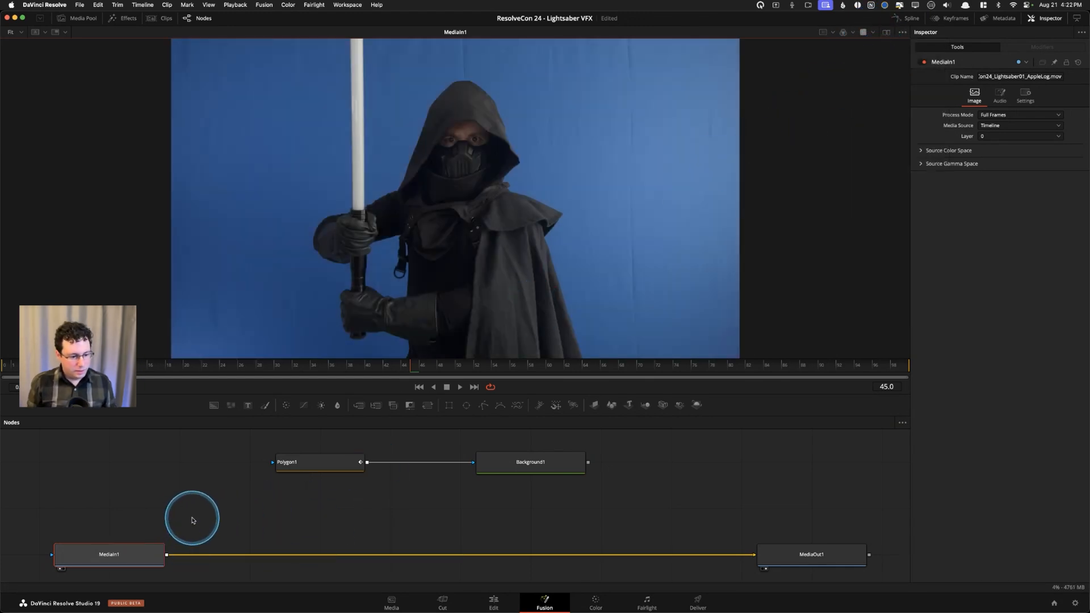
Make a trial merge of Background1 over MediaIn1 and delete the Merge node again.
{"action": "left_click", "coordinate": [512, 468]}
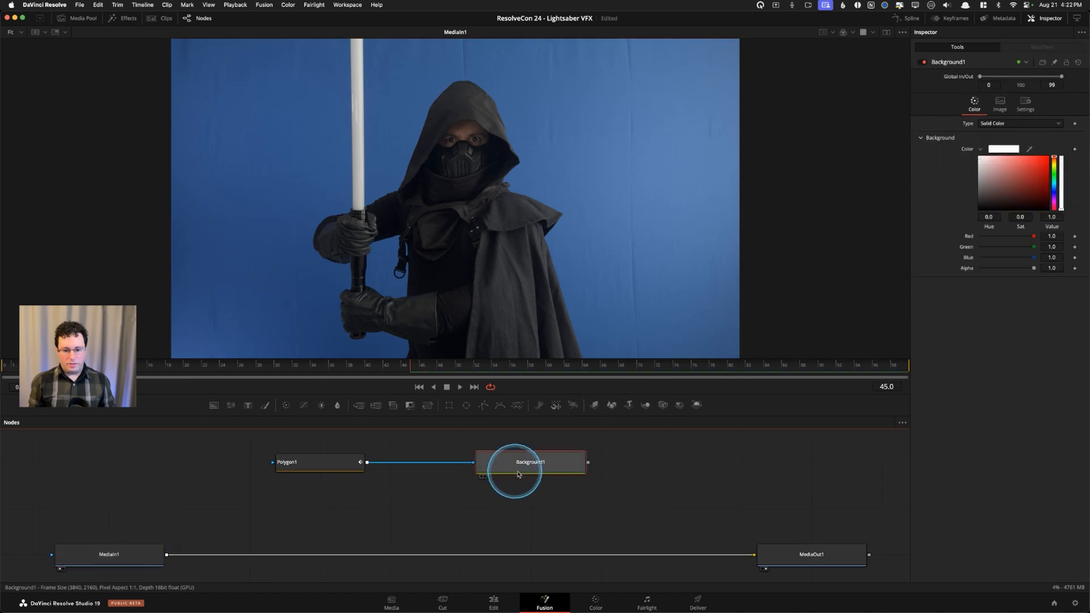
{"action": "left_click", "coordinate": [335, 463]}
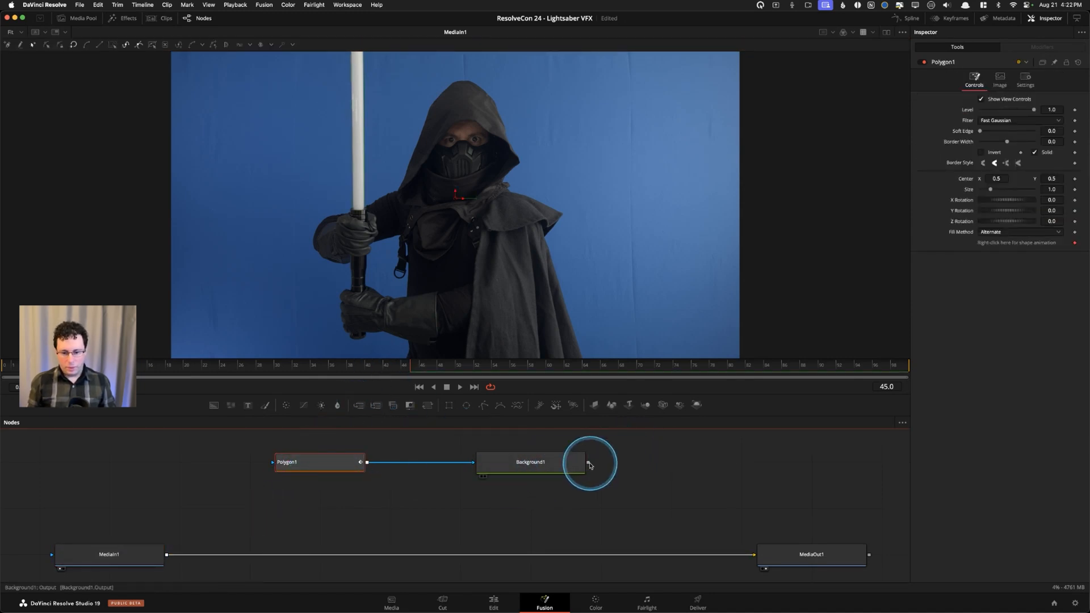
{"action": "mouse_move", "coordinate": [588, 464]}
{"action": "left_mouse_down"}
{"action": "mouse_move", "coordinate": [207, 523]}
{"action": "mouse_move", "coordinate": [166, 554]}
{"action": "mouse_move", "coordinate": [390, 533]}
{"action": "mouse_move", "coordinate": [601, 460]}
{"action": "left_mouse_up"}
{"action": "left_click_drag", "start_coordinate": [473, 491], "coordinate": [165, 556]}
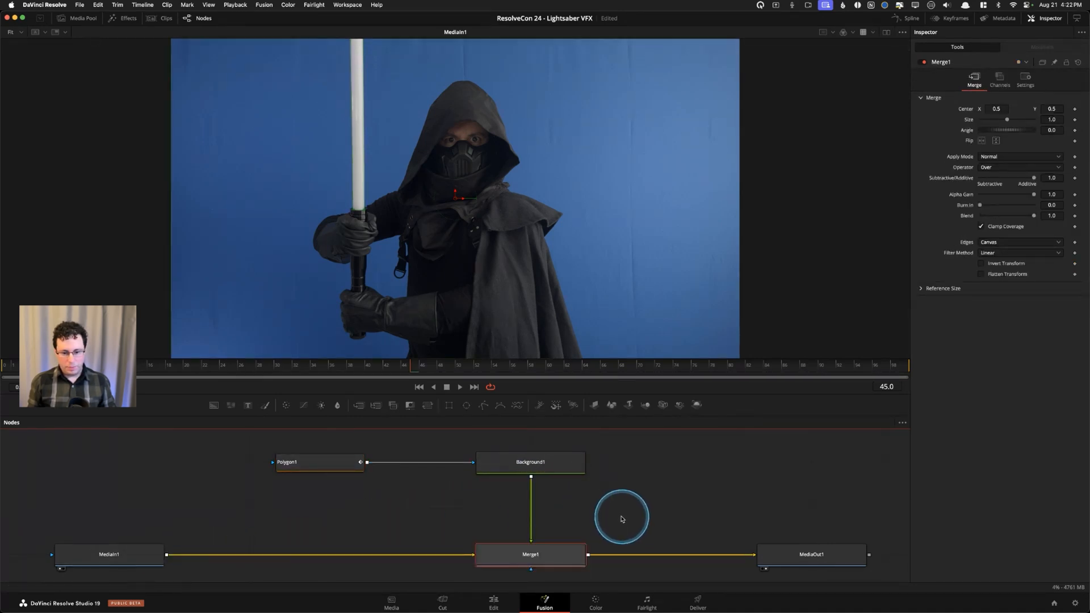
{"action": "left_click_drag", "start_coordinate": [626, 509], "coordinate": [624, 496]}
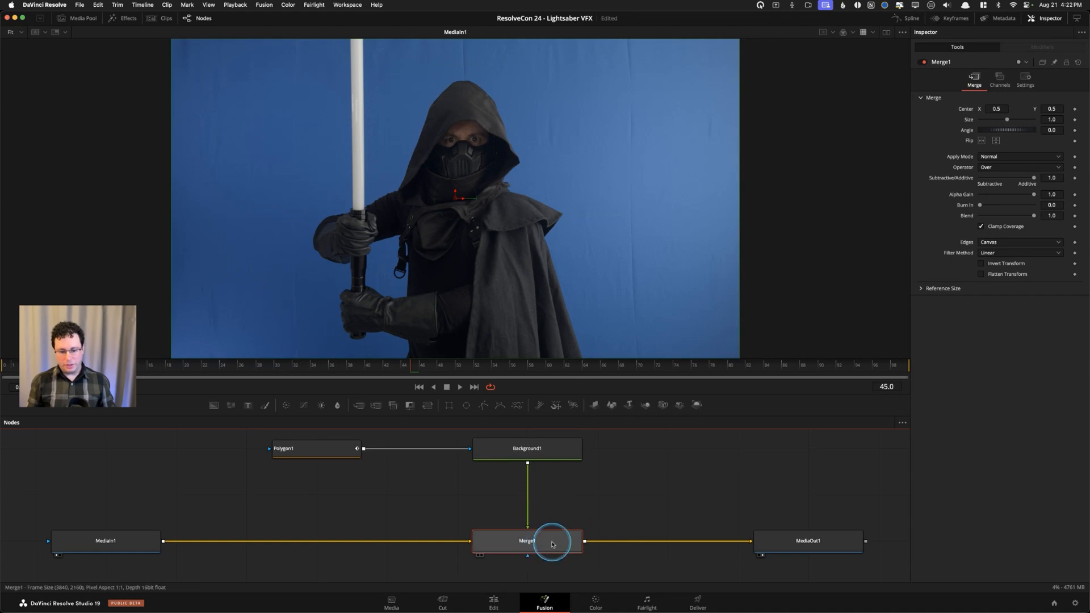
{"action": "key", "text": "Delete"}
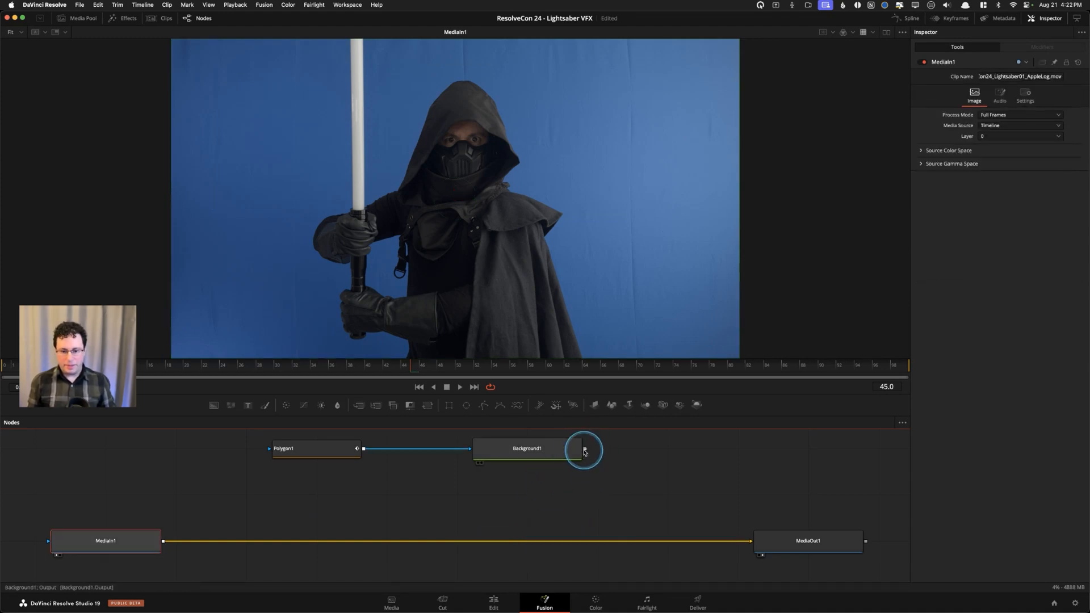
Connect Background1's output to MediaIn1's output to create a Merge node, and display the merged result in the viewer.
{"action": "left_click_drag", "start_coordinate": [585, 452], "coordinate": [166, 544]}
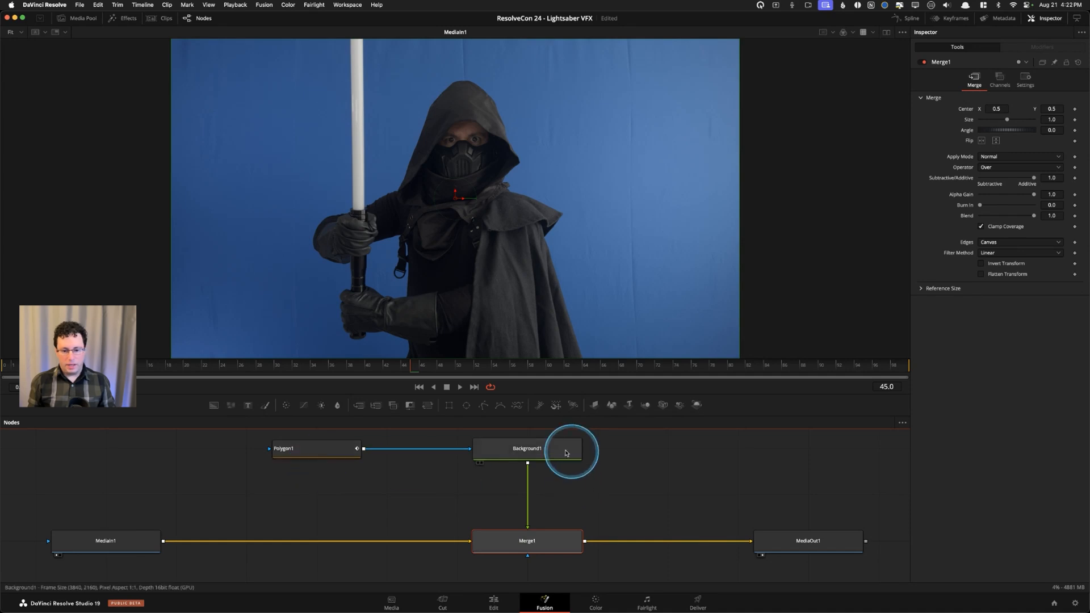
{"action": "key", "text": "1"}
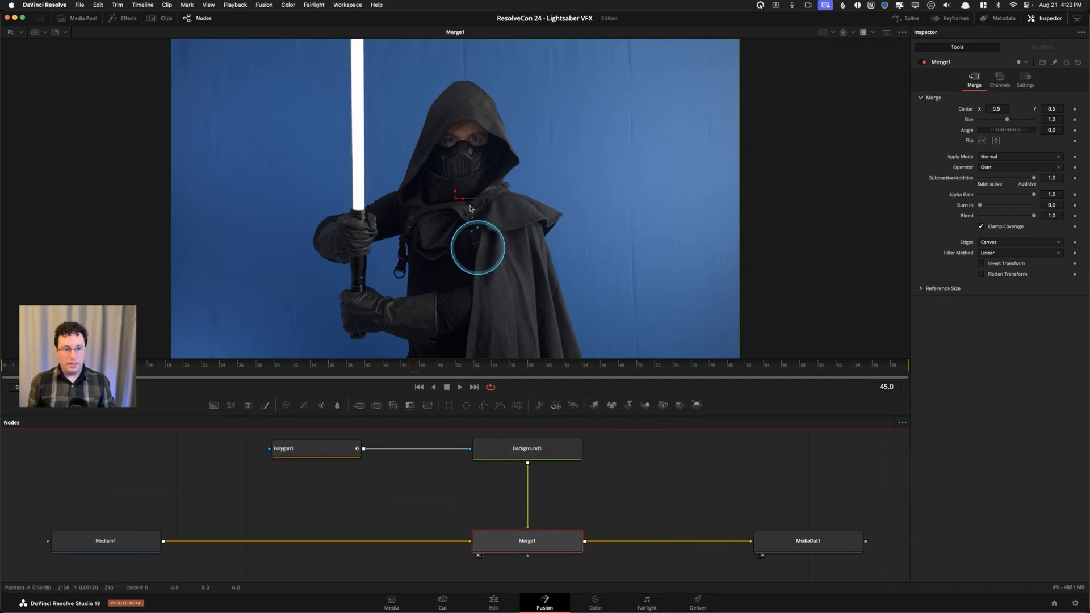
{"action": "scroll", "coordinate": [619, 485], "scroll_direction": "up", "scroll_amount": 2}
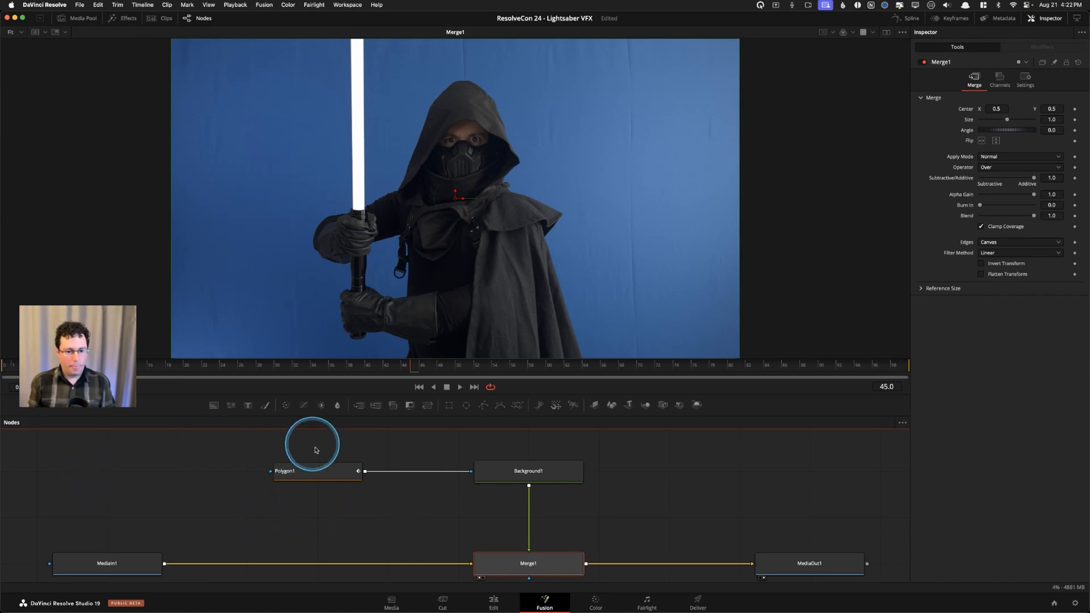
Scrub to frame 90 and back to frame 45 to compare the white blade shape with the moving saber.
{"action": "left_click", "coordinate": [399, 446]}
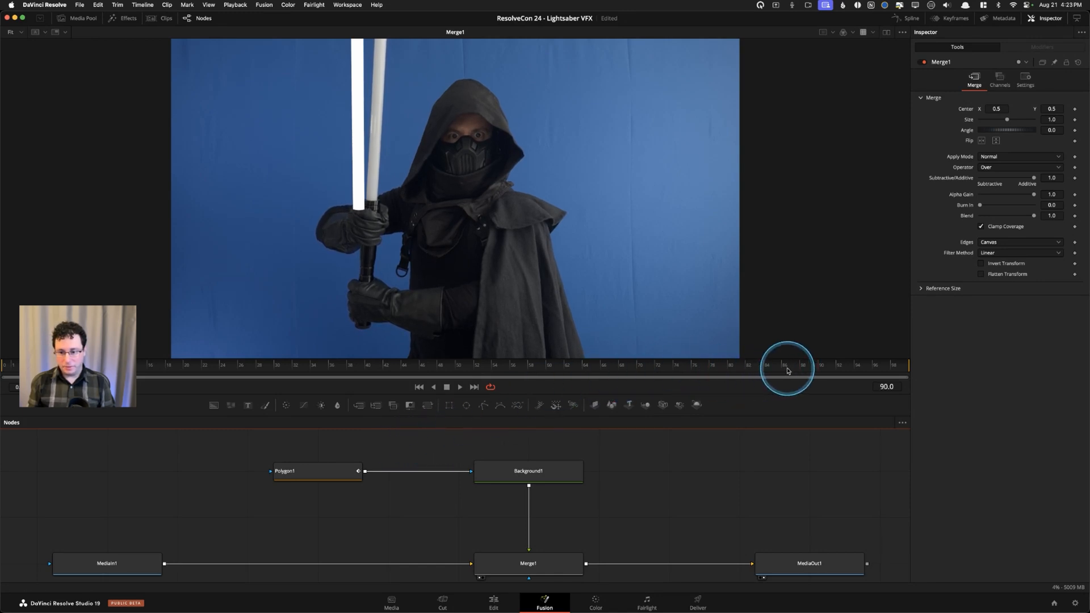
{"action": "left_click_drag", "start_coordinate": [859, 371], "coordinate": [415, 373]}
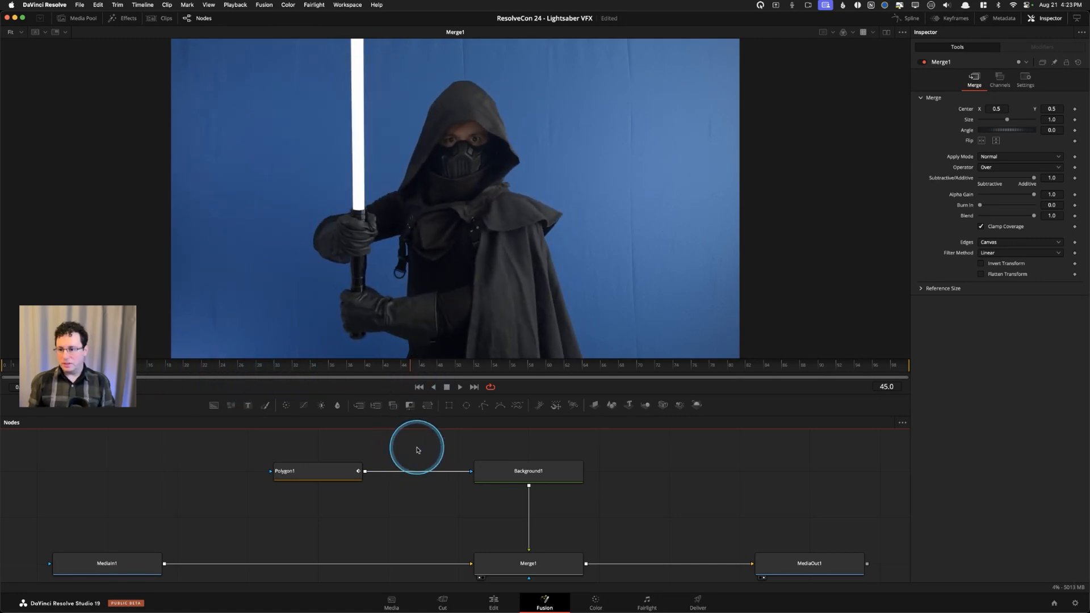
{"action": "left_click", "coordinate": [316, 472]}
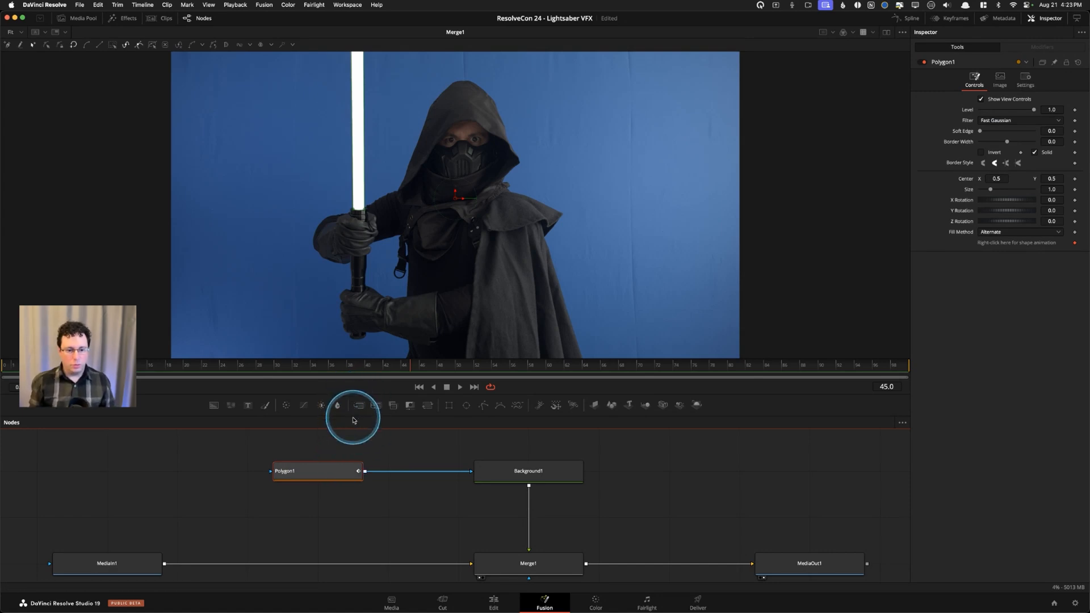
{"action": "left_click", "coordinate": [349, 433]}
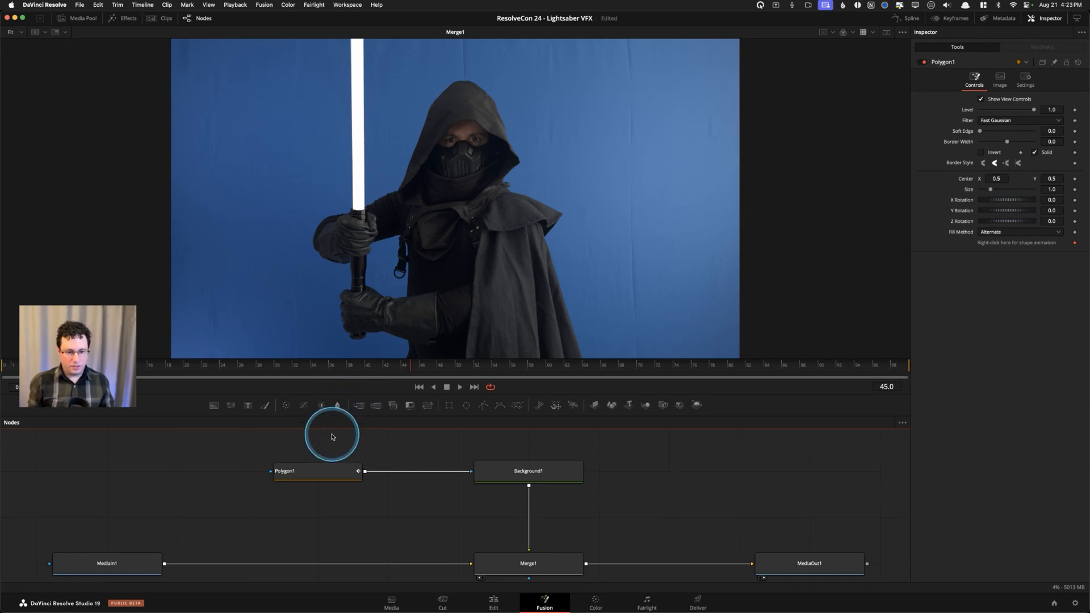
Enlarge the viewer area, display MediaIn1 and select Polygon1 so its mask outline overlays the footage.
{"action": "left_click_drag", "start_coordinate": [348, 396], "coordinate": [340, 469]}
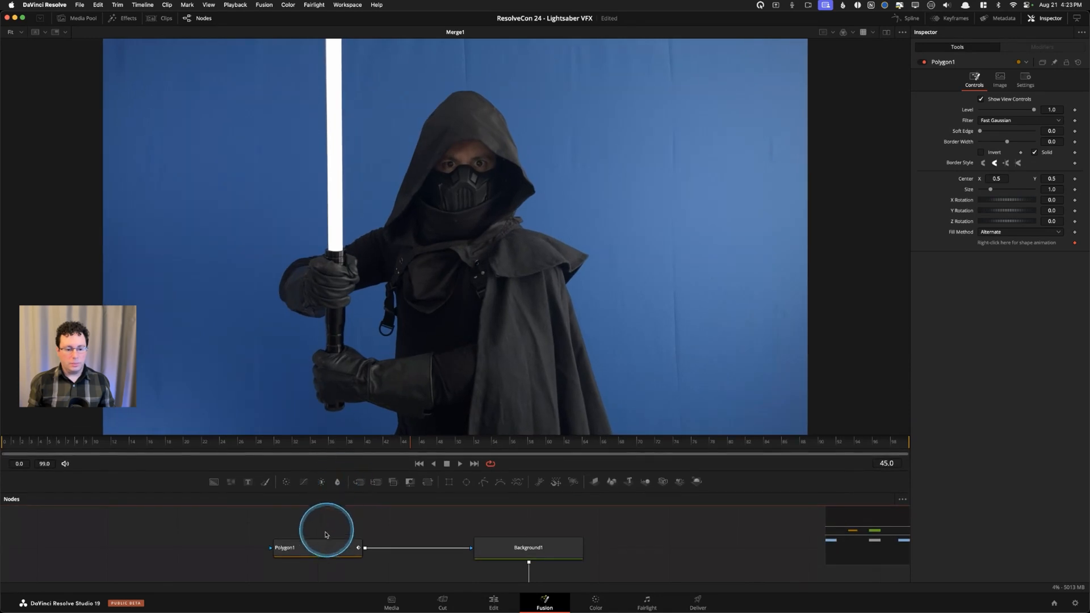
{"action": "left_click_drag", "start_coordinate": [203, 550], "coordinate": [227, 508]}
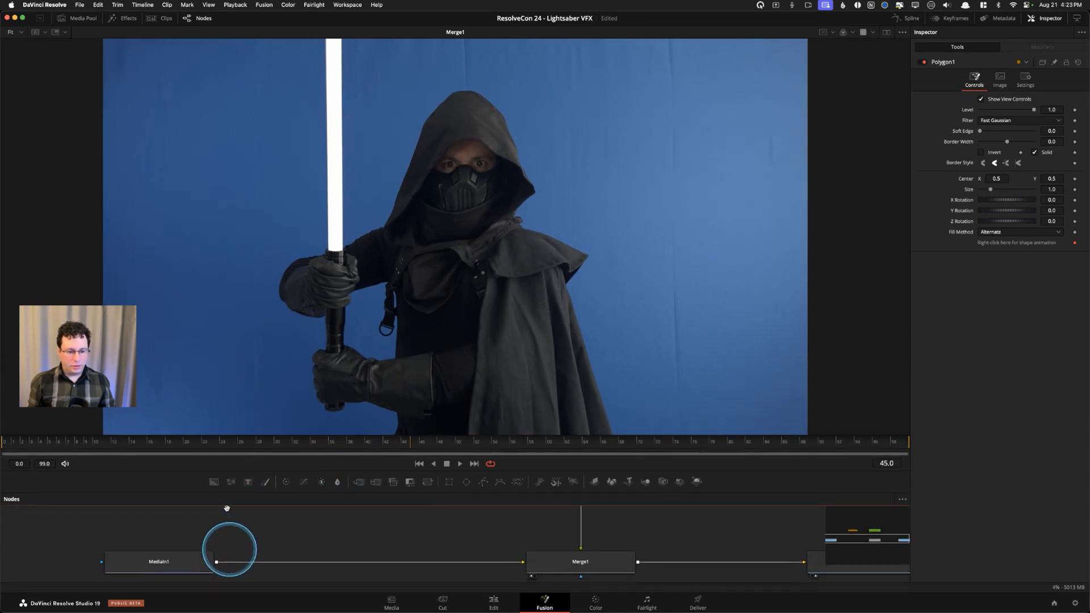
{"action": "left_click", "coordinate": [174, 564]}
{"action": "key", "text": "1"}
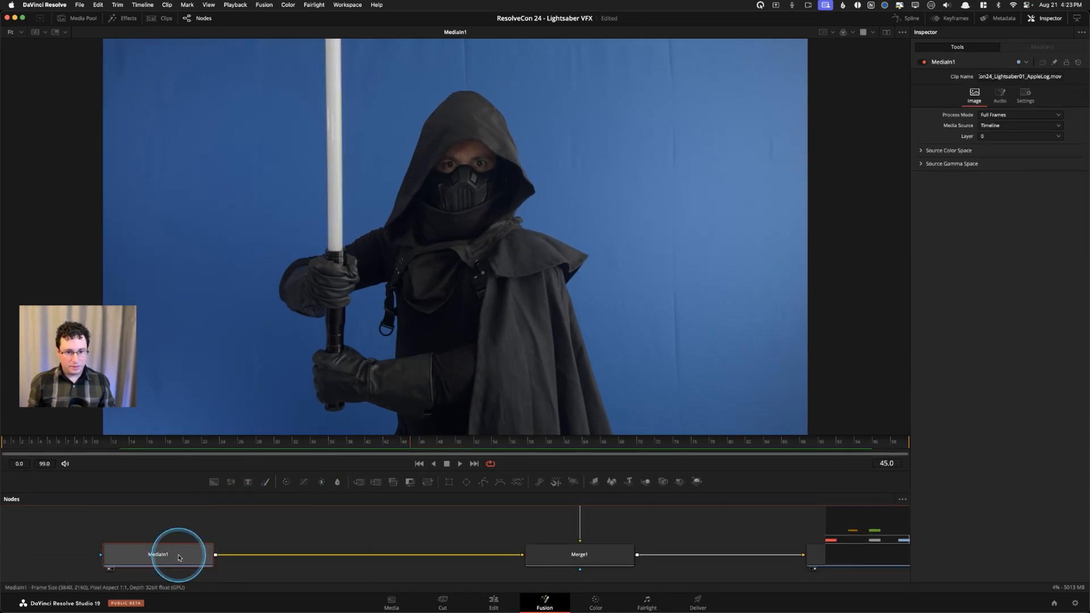
{"action": "scroll", "coordinate": [227, 526], "scroll_direction": "up", "scroll_amount": 5}
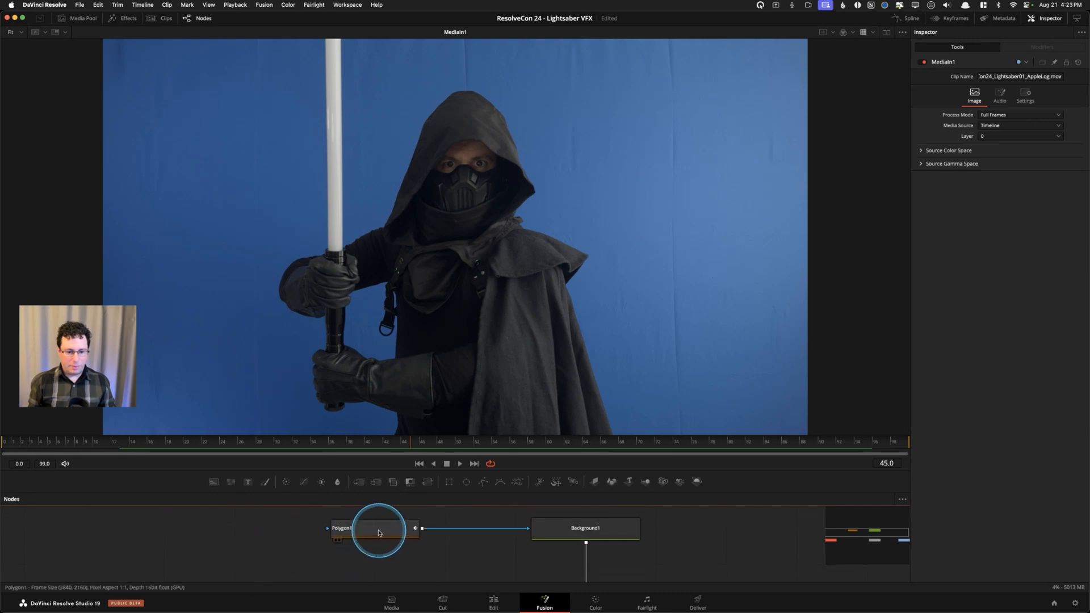
{"action": "left_click", "coordinate": [377, 528]}
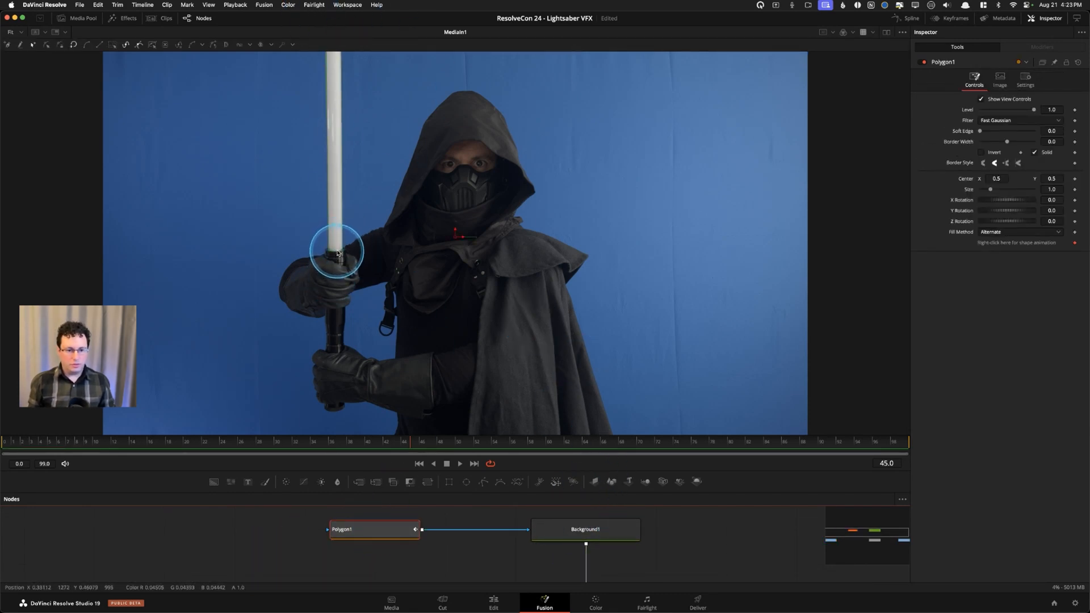
Examine Polygon1's outline against the saber blade up close and in the full frame around frame 45.
{"action": "scroll", "coordinate": [338, 250], "scroll_direction": "up", "scroll_amount": 2}
{"action": "scroll", "coordinate": [382, 294], "scroll_direction": "up", "scroll_amount": 2}
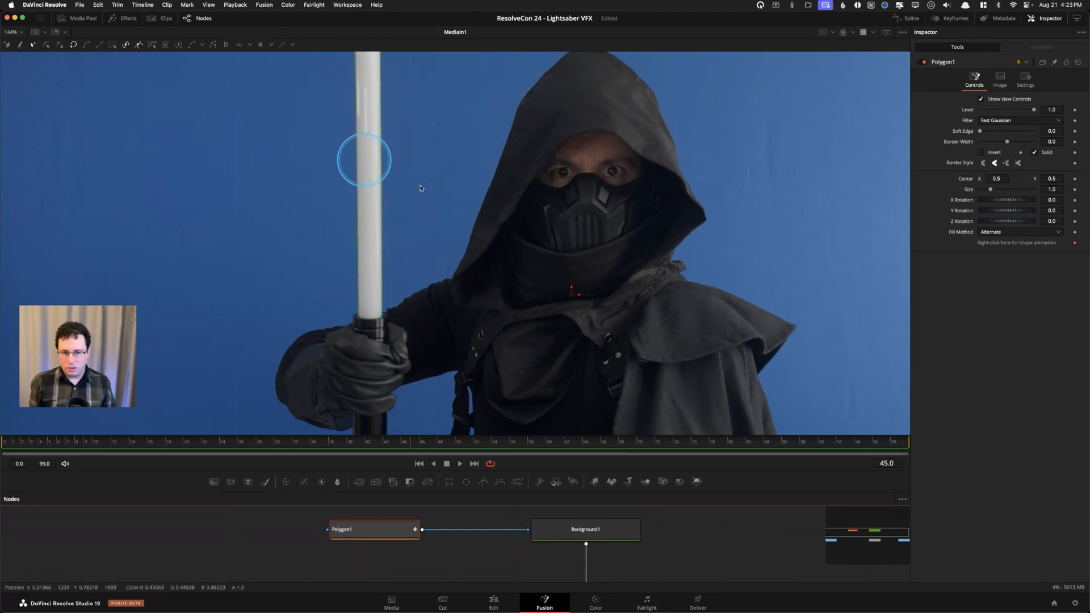
{"action": "left_click", "coordinate": [422, 444]}
{"action": "mouse_move", "coordinate": [421, 444]}
{"action": "left_mouse_down"}
{"action": "mouse_move", "coordinate": [485, 444]}
{"action": "mouse_move", "coordinate": [418, 443]}
{"action": "left_mouse_up"}
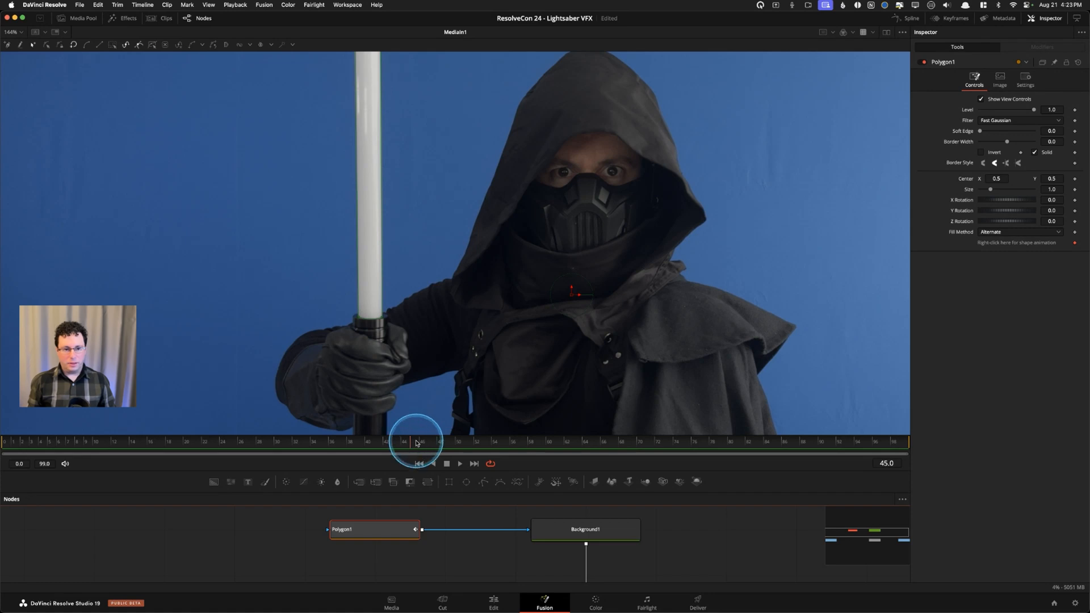
{"action": "mouse_move", "coordinate": [420, 435]}
{"action": "left_mouse_down"}
{"action": "mouse_move", "coordinate": [772, 455]}
{"action": "mouse_move", "coordinate": [920, 445]}
{"action": "mouse_move", "coordinate": [416, 442]}
{"action": "left_mouse_up"}
{"action": "scroll", "coordinate": [462, 391], "scroll_direction": "down", "scroll_amount": 3}
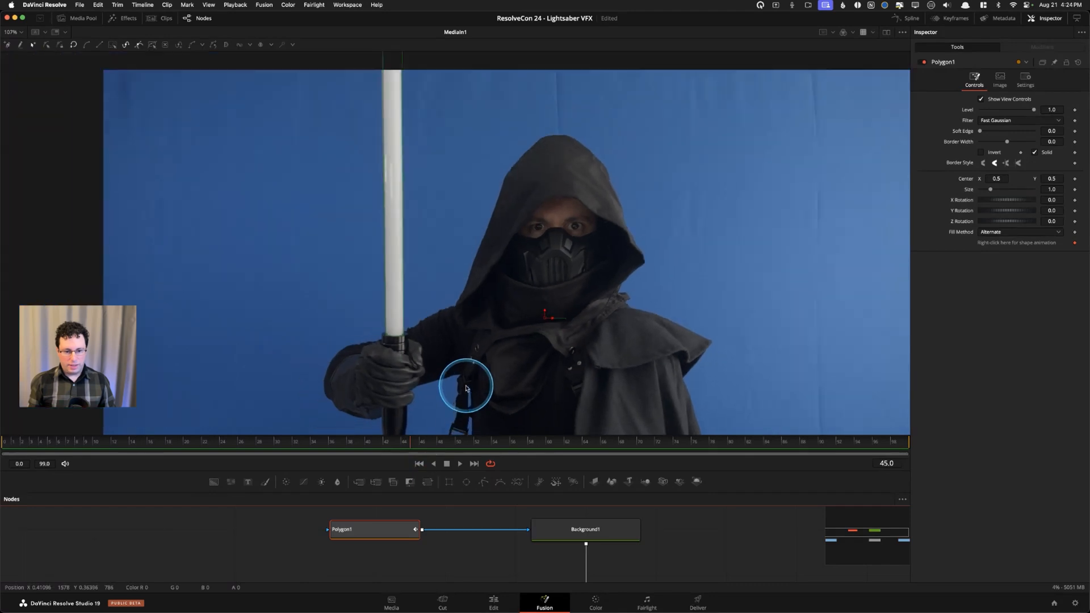
{"action": "scroll", "coordinate": [463, 391], "scroll_direction": "down", "scroll_amount": 1}
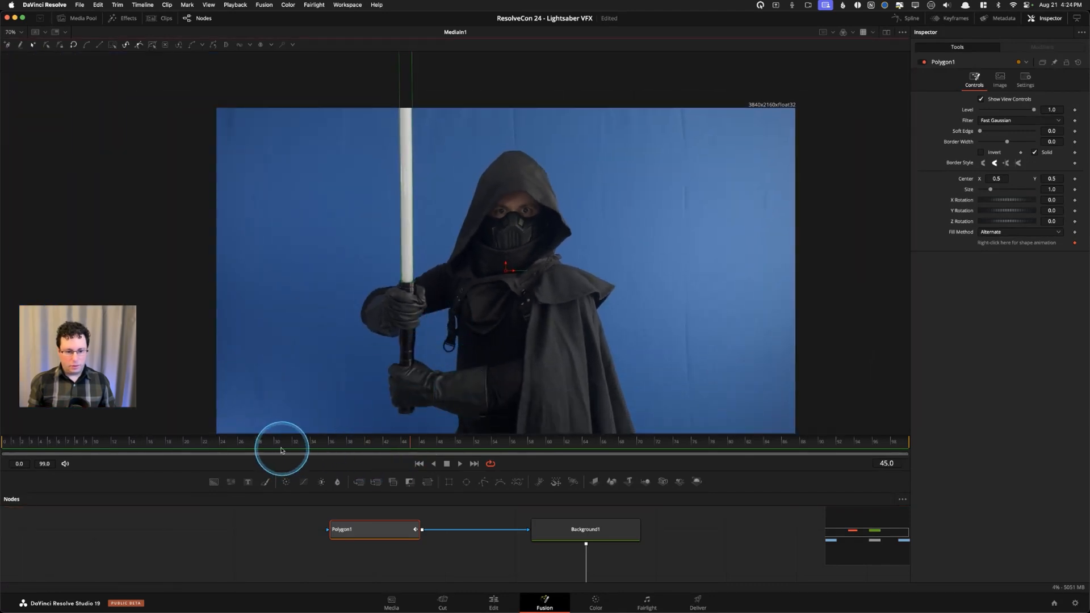
At frame 99, move and rotate Polygon1's whole outline so it fits the tilted saber blade.
{"action": "left_click_drag", "start_coordinate": [79, 446], "coordinate": [413, 452]}
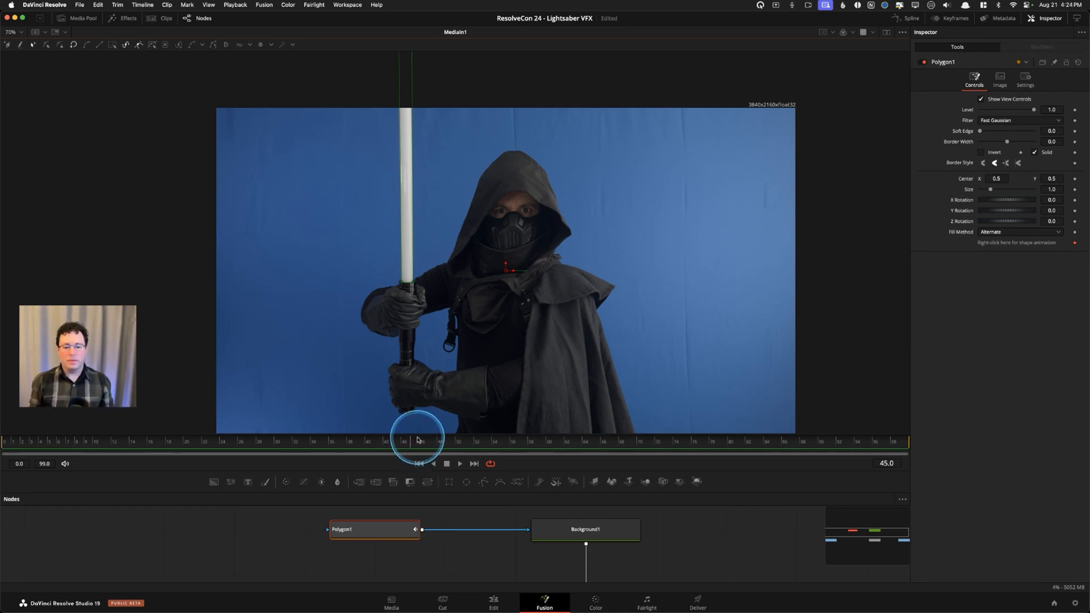
{"action": "mouse_move", "coordinate": [420, 443]}
{"action": "left_mouse_down"}
{"action": "mouse_move", "coordinate": [428, 444]}
{"action": "mouse_move", "coordinate": [414, 444]}
{"action": "left_mouse_up"}
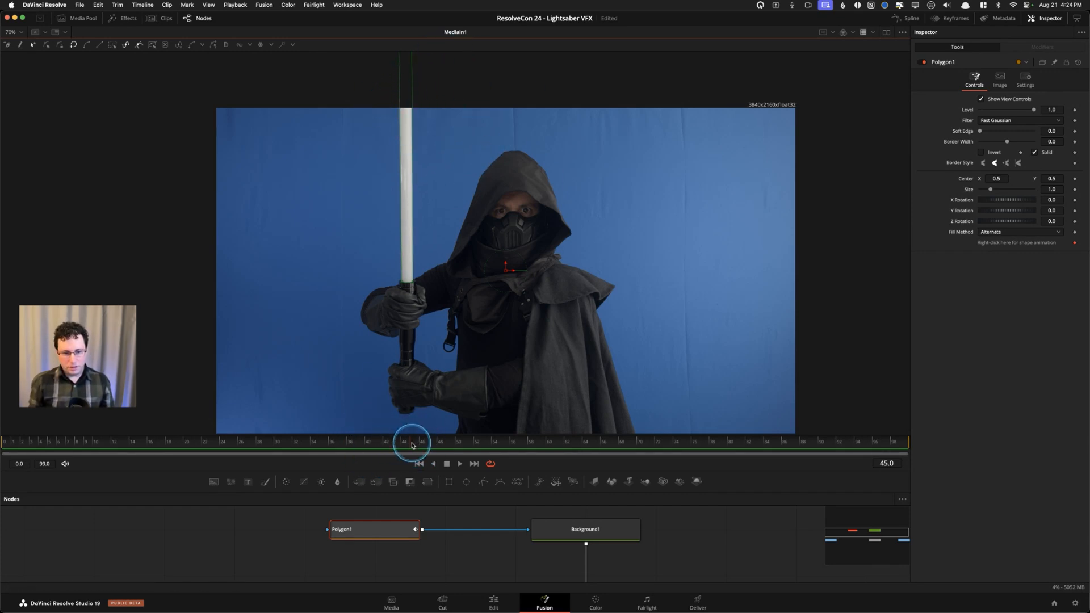
{"action": "left_click_drag", "start_coordinate": [413, 445], "coordinate": [906, 445]}
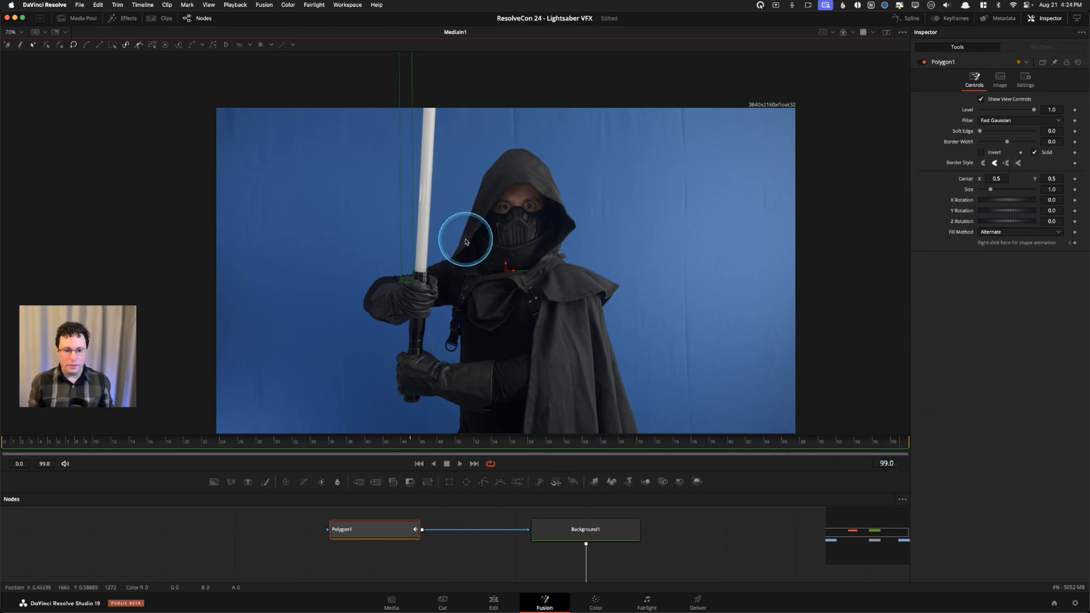
{"action": "scroll", "coordinate": [448, 261], "scroll_direction": "up", "scroll_amount": 5}
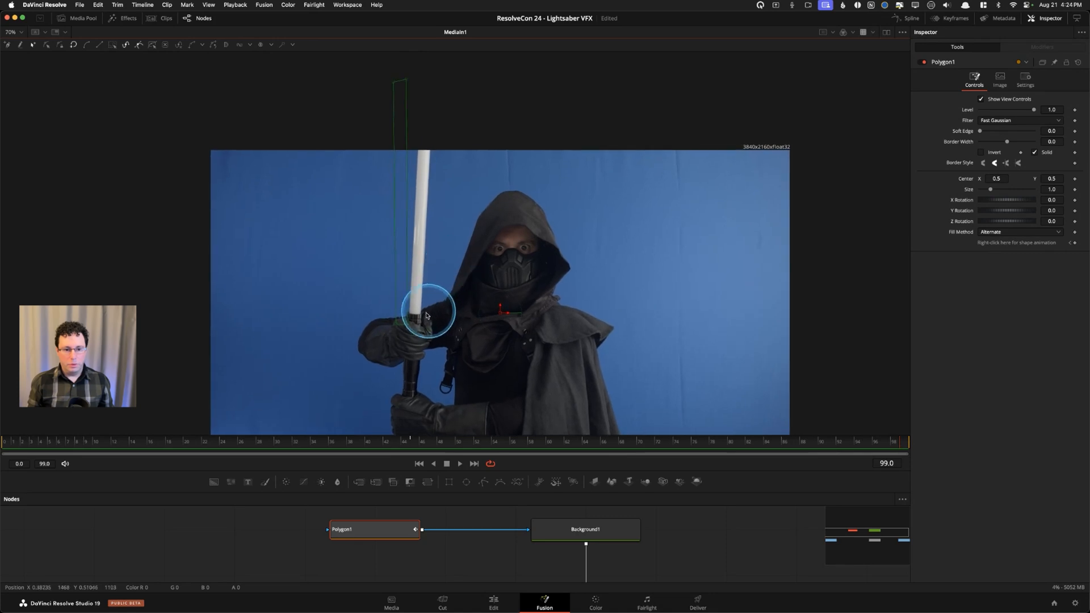
{"action": "scroll", "coordinate": [426, 315], "scroll_direction": "up", "scroll_amount": 4}
{"action": "scroll", "coordinate": [427, 315], "scroll_direction": "down", "scroll_amount": 2}
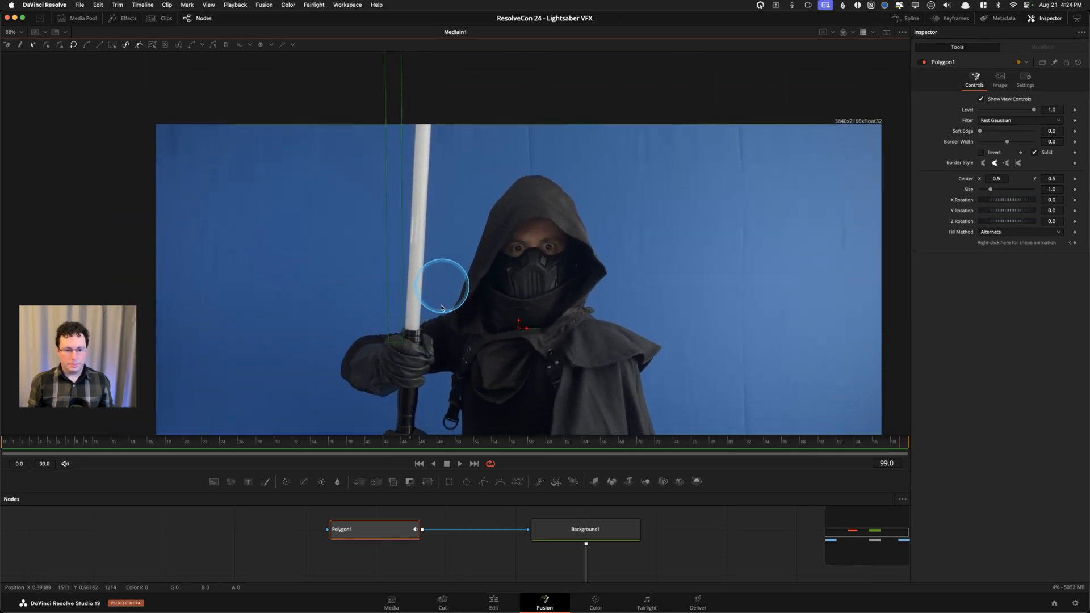
{"action": "scroll", "coordinate": [437, 310], "scroll_direction": "up", "scroll_amount": 1}
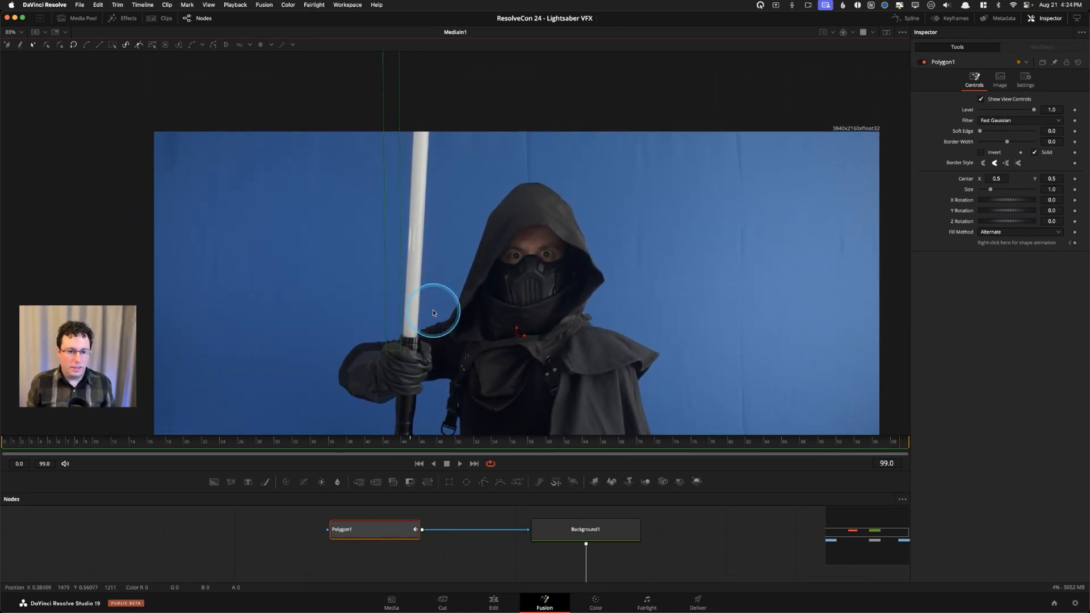
{"action": "left_click", "coordinate": [401, 348]}
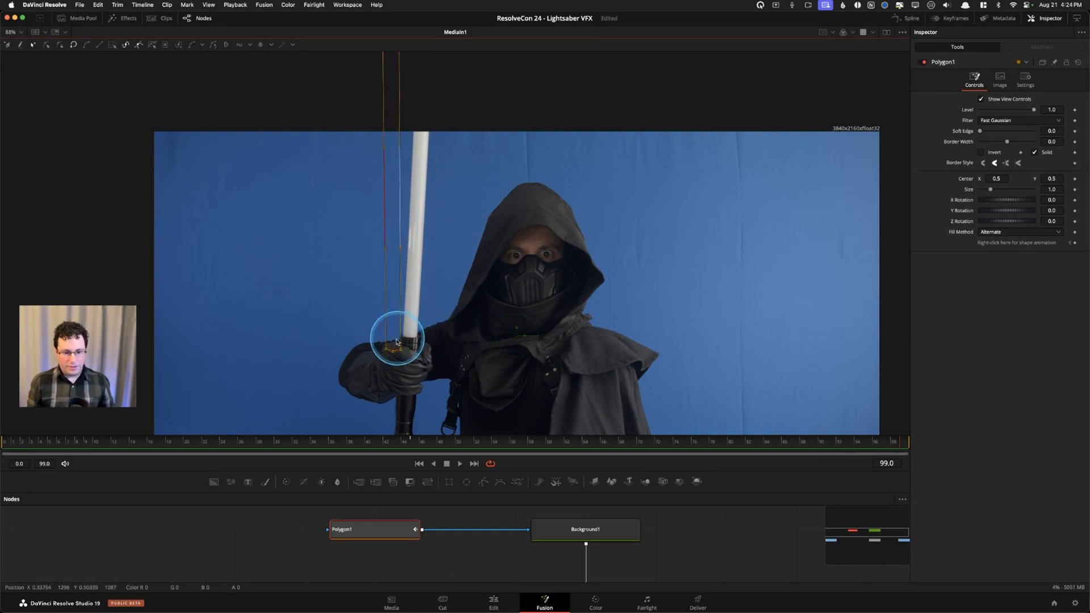
{"action": "left_click_drag", "start_coordinate": [395, 342], "coordinate": [413, 328]}
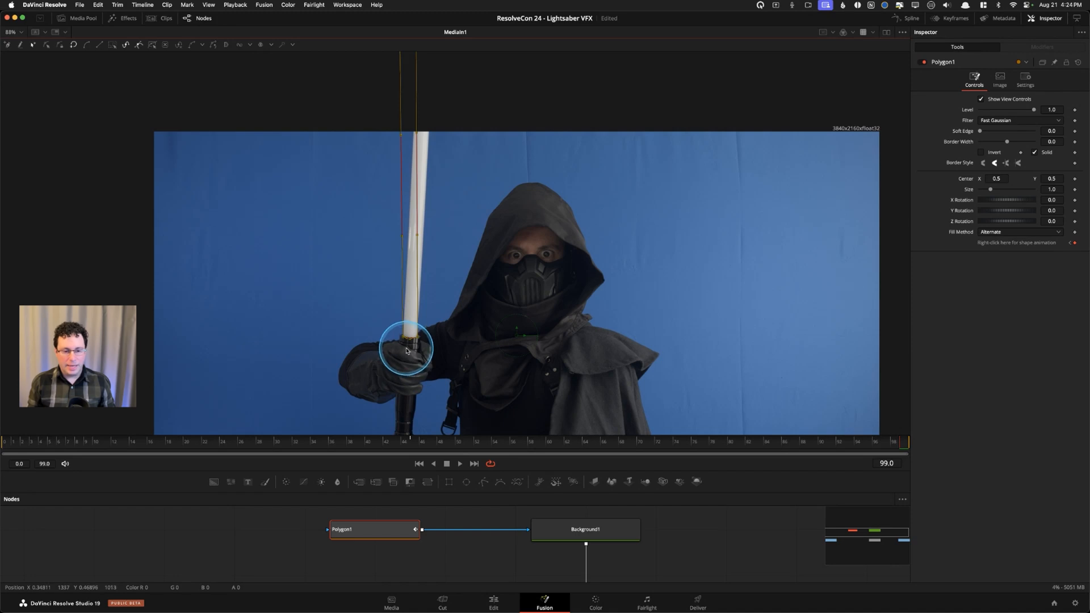
{"action": "mouse_move", "coordinate": [407, 351]}
{"action": "left_mouse_down"}
{"action": "mouse_move", "coordinate": [470, 348]}
{"action": "mouse_move", "coordinate": [336, 367]}
{"action": "mouse_move", "coordinate": [442, 365]}
{"action": "mouse_move", "coordinate": [400, 358]}
{"action": "left_mouse_up"}
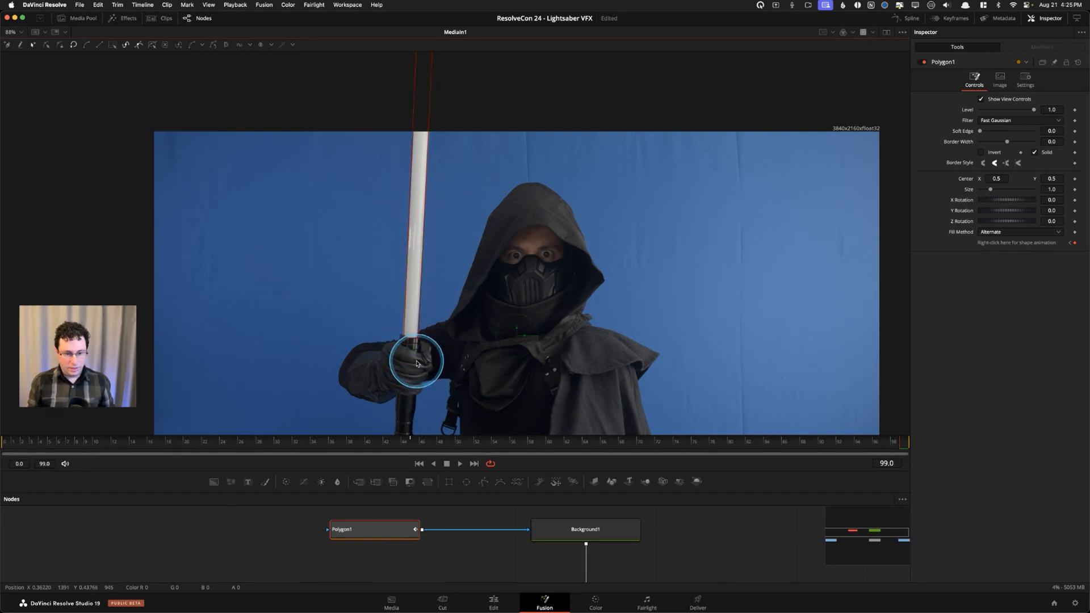
{"action": "scroll", "coordinate": [416, 364], "scroll_direction": "up", "scroll_amount": 3}
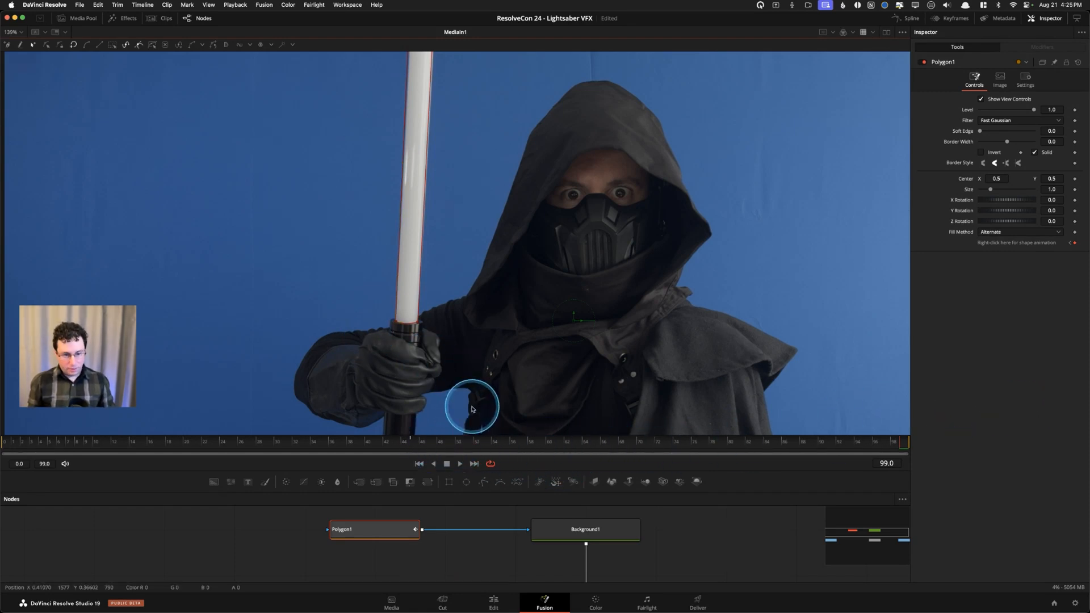
Play back the clip to check how Polygon1's outline follows the blade, and return to frame 45.
{"action": "key", "text": "shift+z"}
{"action": "key", "text": "space"}
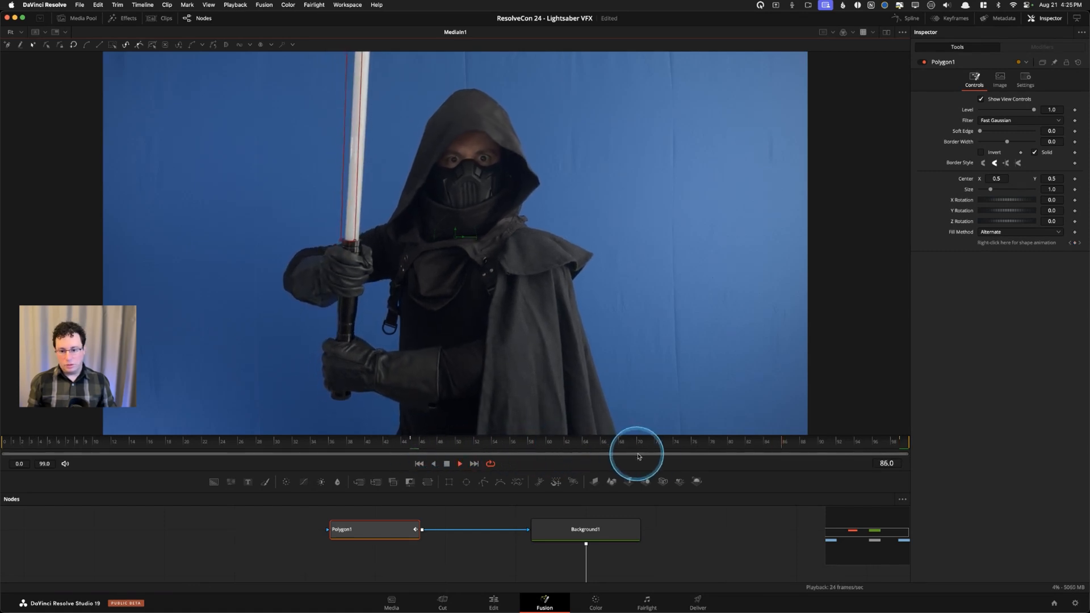
{"action": "key", "text": "super+Left"}
{"action": "left_click_drag", "start_coordinate": [467, 447], "coordinate": [414, 443]}
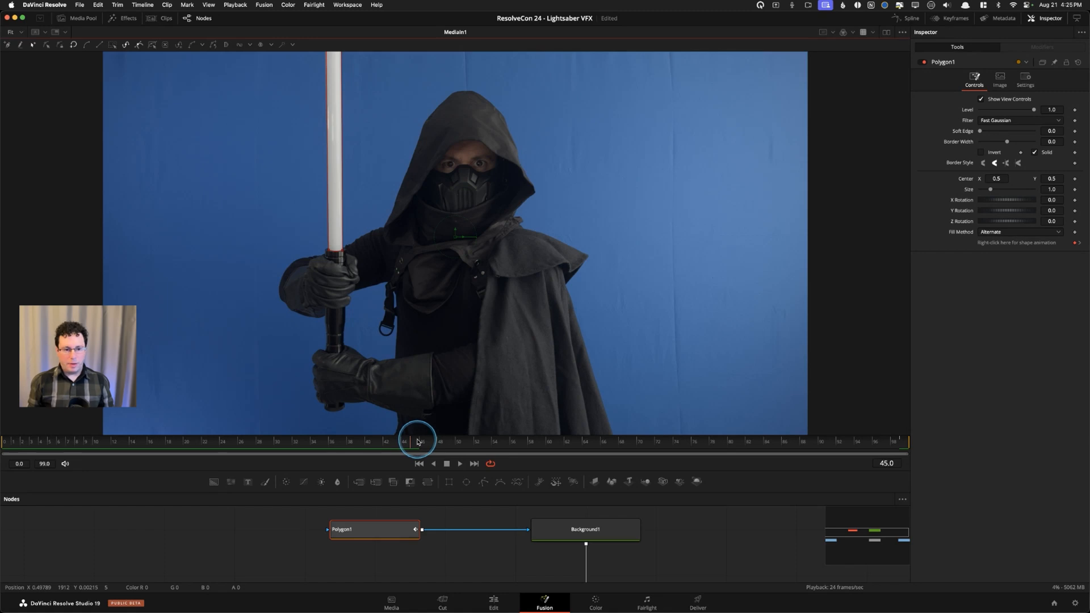
{"action": "mouse_move", "coordinate": [418, 441]}
{"action": "left_mouse_down"}
{"action": "mouse_move", "coordinate": [861, 461]}
{"action": "mouse_move", "coordinate": [834, 445]}
{"action": "mouse_move", "coordinate": [554, 444]}
{"action": "mouse_move", "coordinate": [842, 440]}
{"action": "mouse_move", "coordinate": [413, 448]}
{"action": "left_mouse_up"}
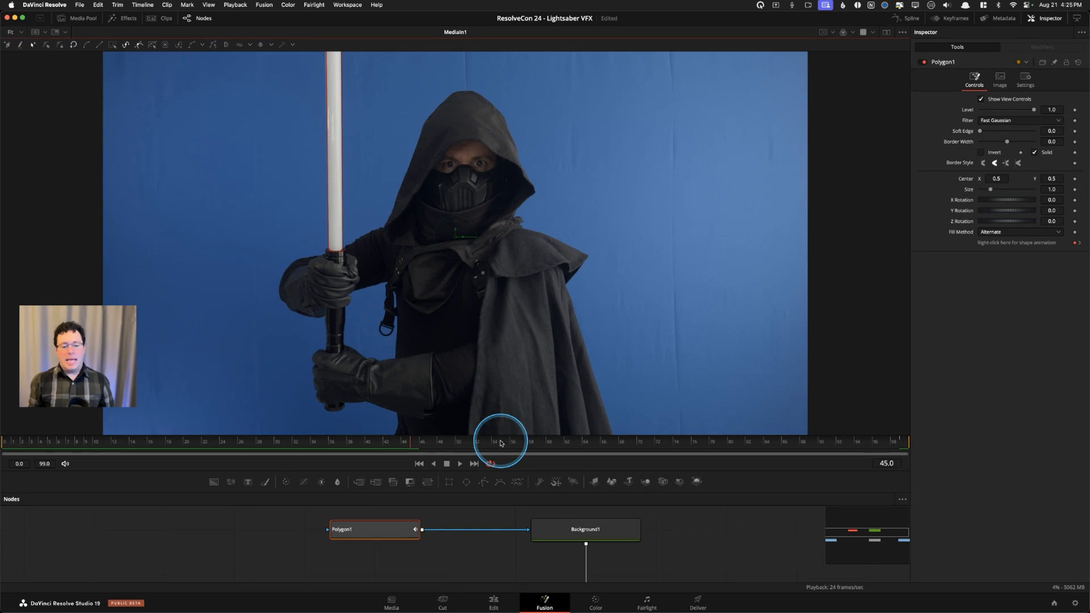
Set the playback step to 10 frames, then move and rotate Polygon1's outline onto the blade at frame 55.
{"action": "left_click_drag", "start_coordinate": [395, 237], "coordinate": [423, 303]}
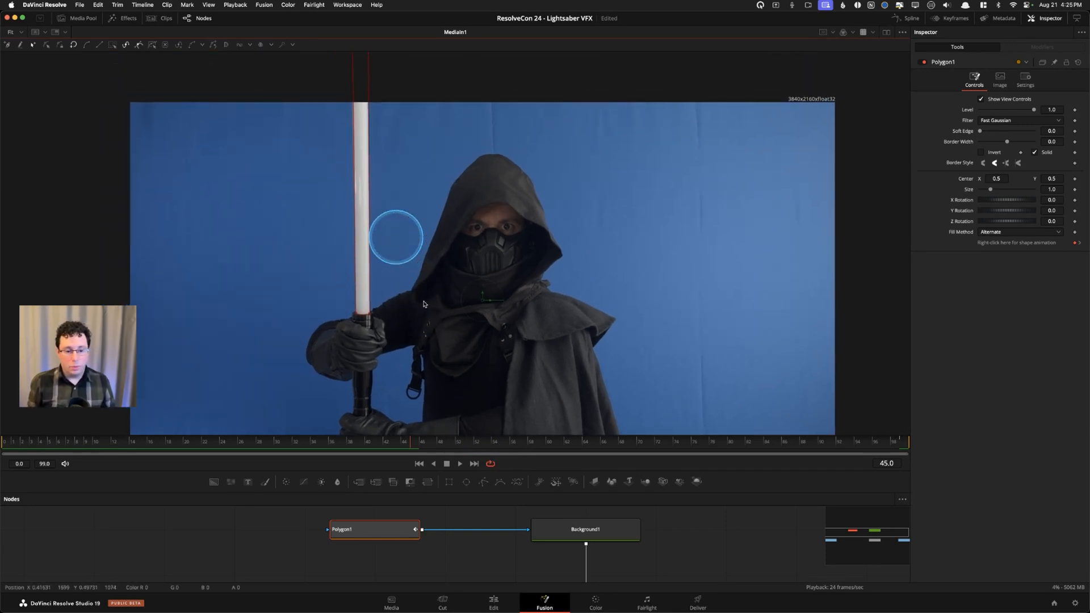
{"action": "right_click", "coordinate": [460, 465]}
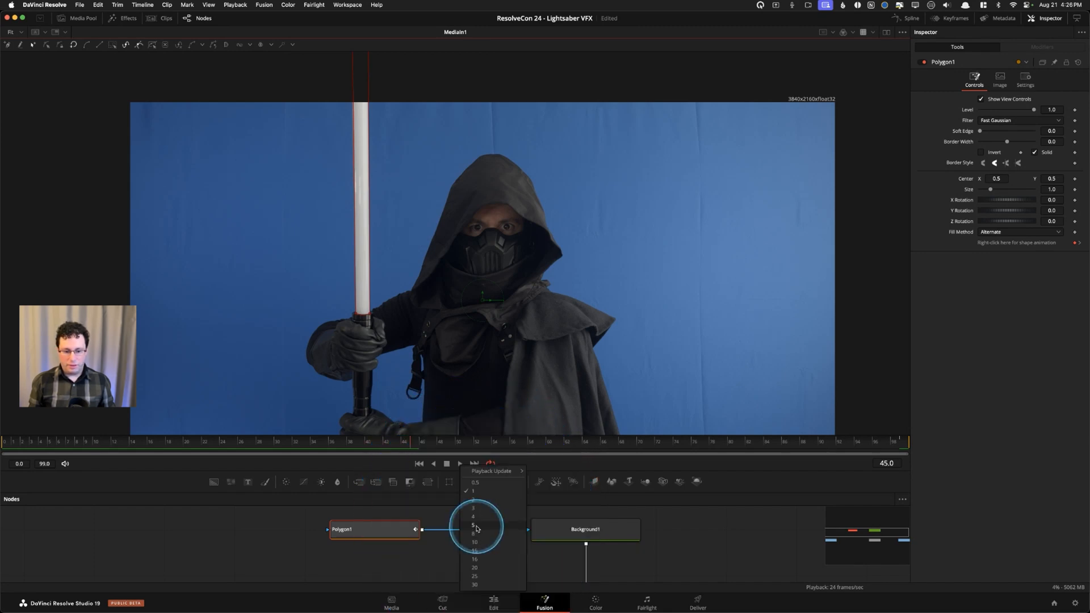
{"action": "left_click", "coordinate": [482, 542]}
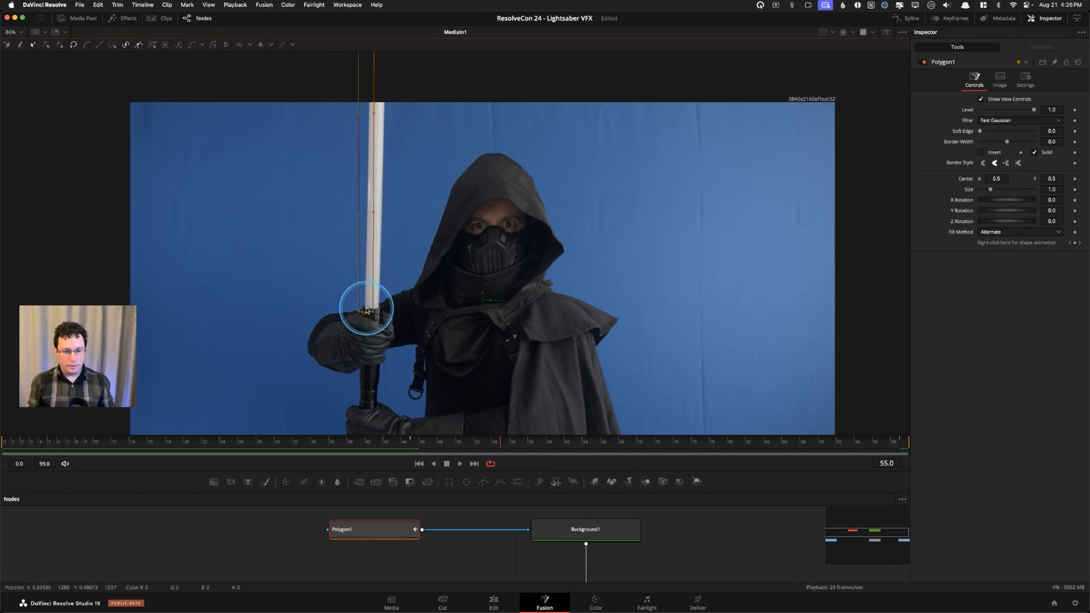
{"action": "left_click_drag", "start_coordinate": [366, 311], "coordinate": [373, 302]}
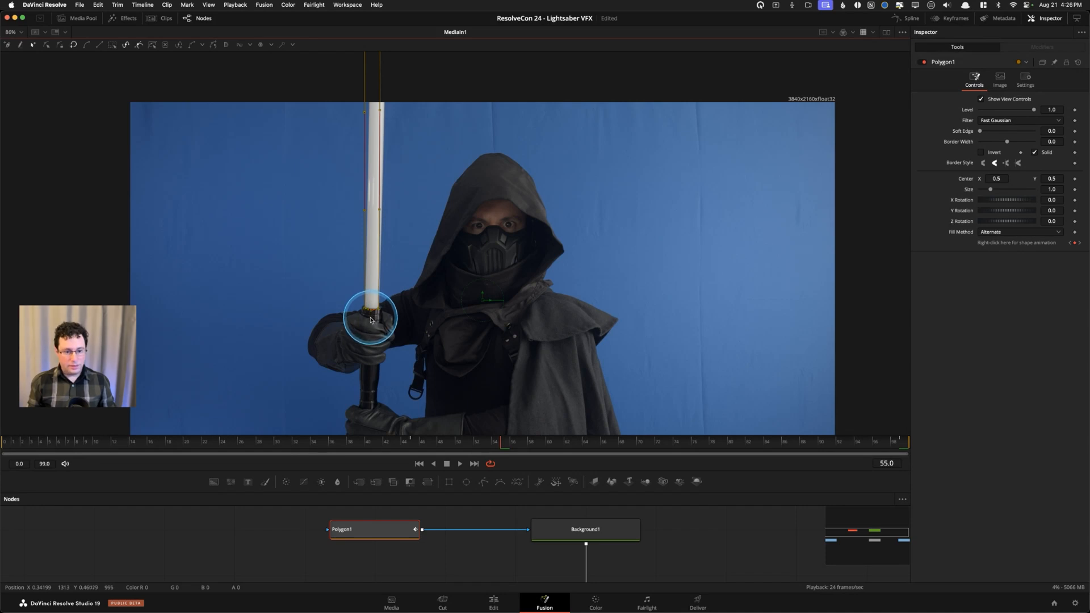
{"action": "left_click_drag", "start_coordinate": [370, 318], "coordinate": [369, 317]}
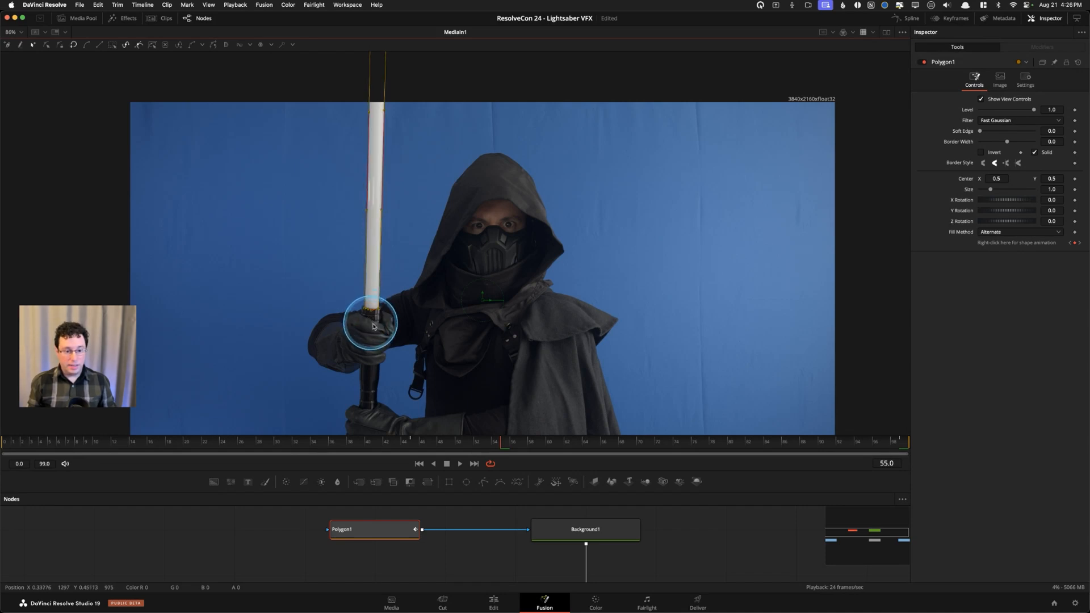
{"action": "left_click", "coordinate": [379, 327]}
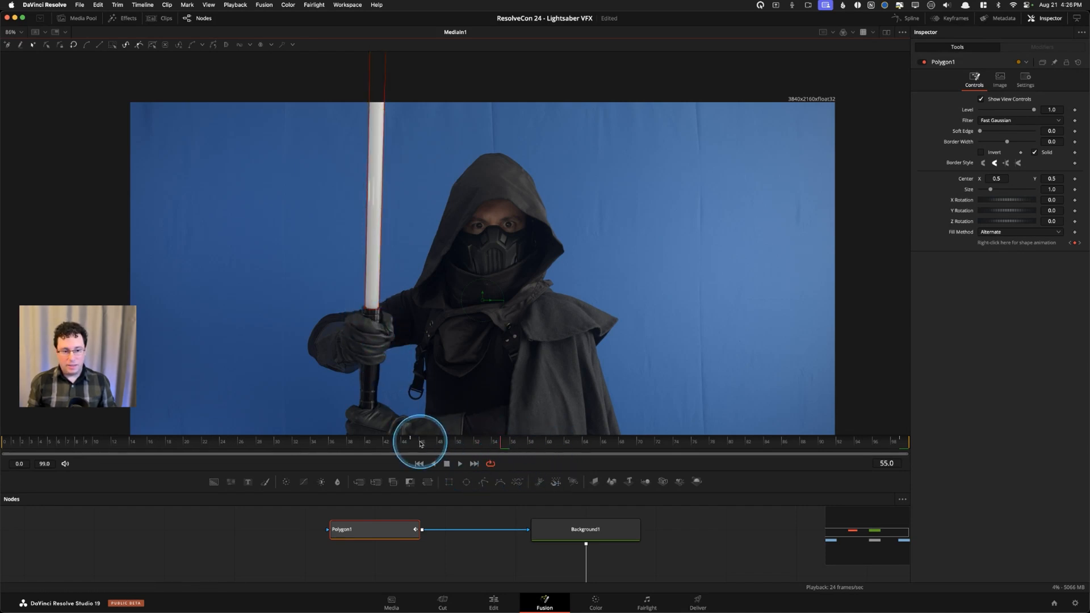
Refit Polygon1's outline to the blade's position and angle at frames 65 and 75.
{"action": "key", "text": "space"}
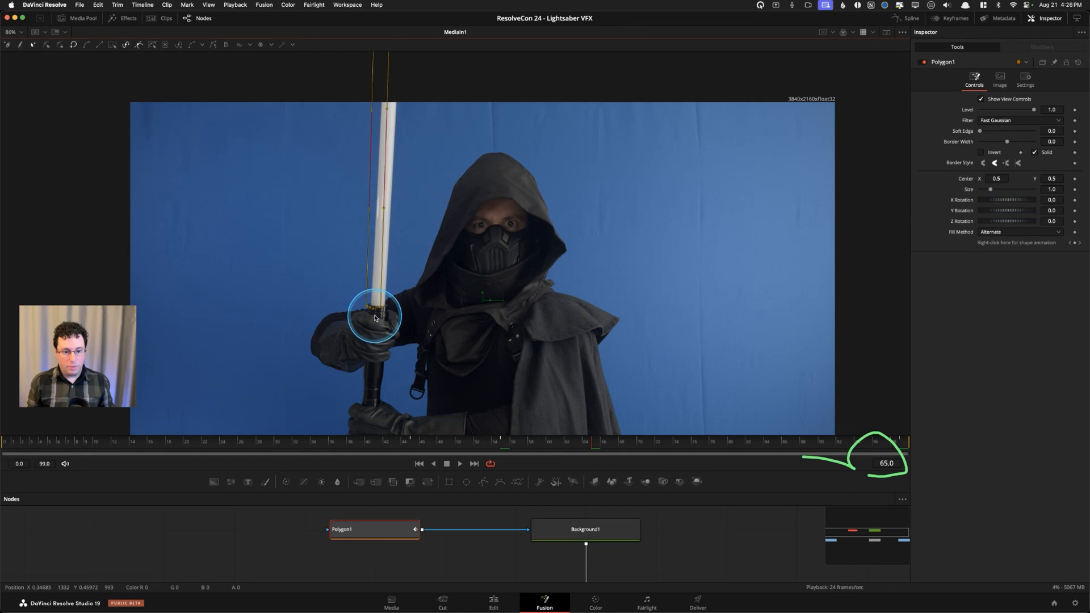
{"action": "left_click_drag", "start_coordinate": [374, 303], "coordinate": [379, 304]}
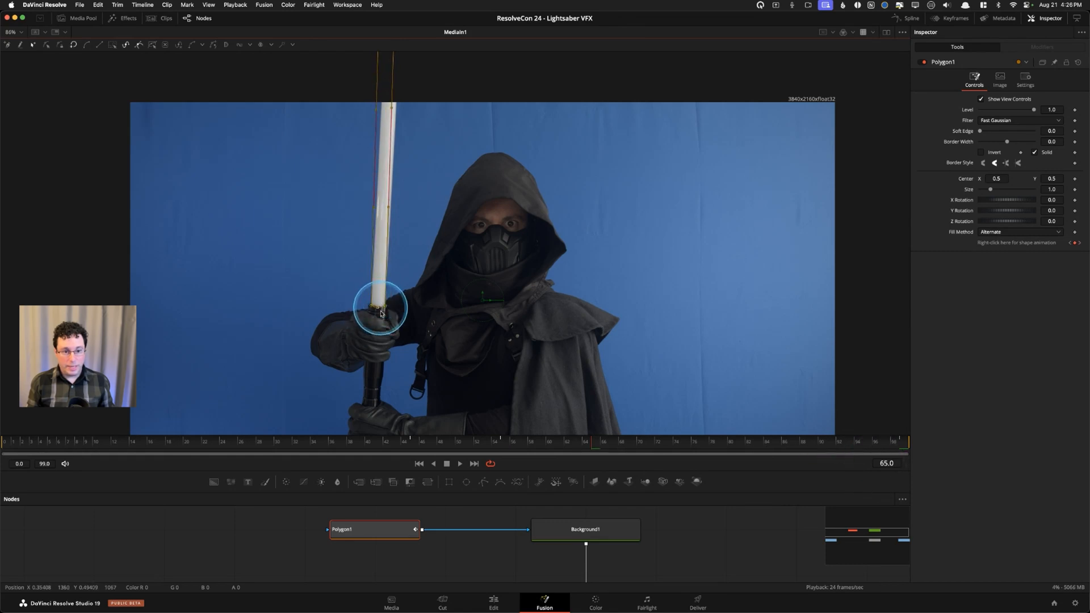
{"action": "key", "text": "r"}
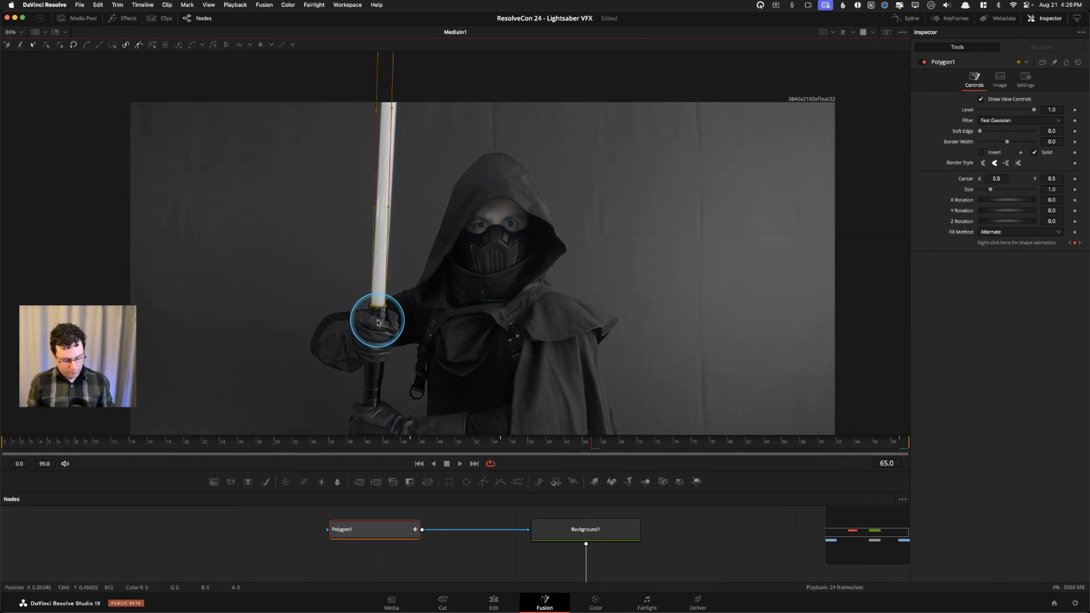
{"action": "key", "text": "r"}
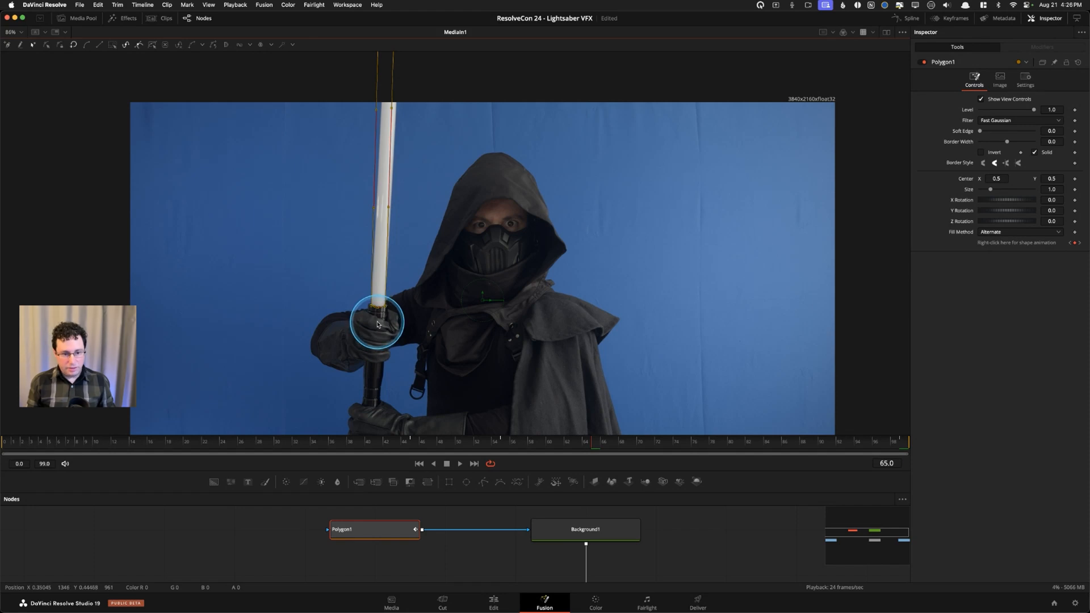
{"action": "left_click_drag", "start_coordinate": [377, 322], "coordinate": [375, 321]}
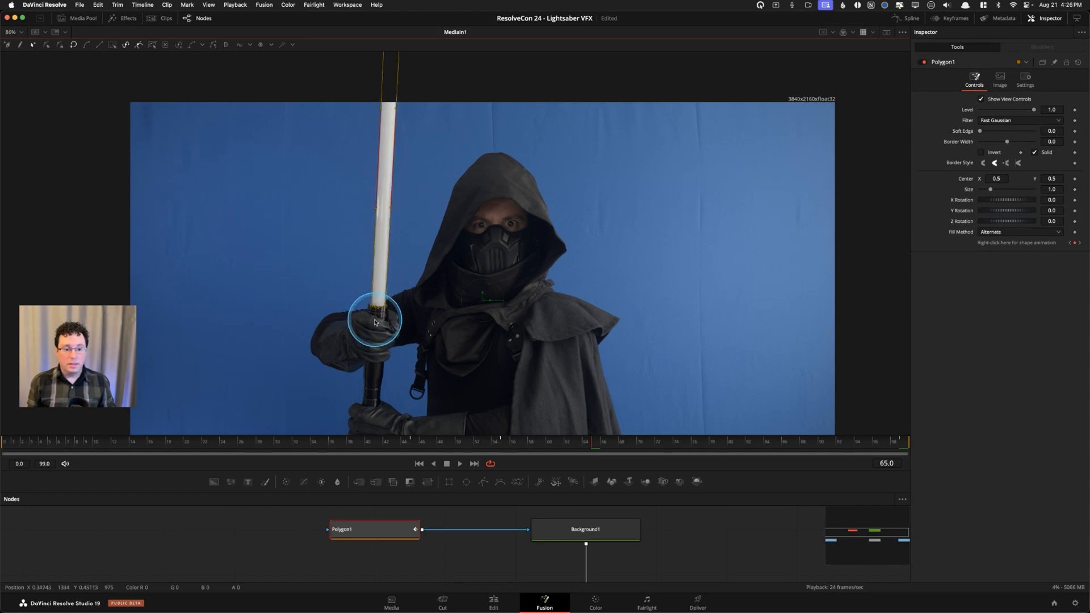
{"action": "key", "text": "shift+Right"}
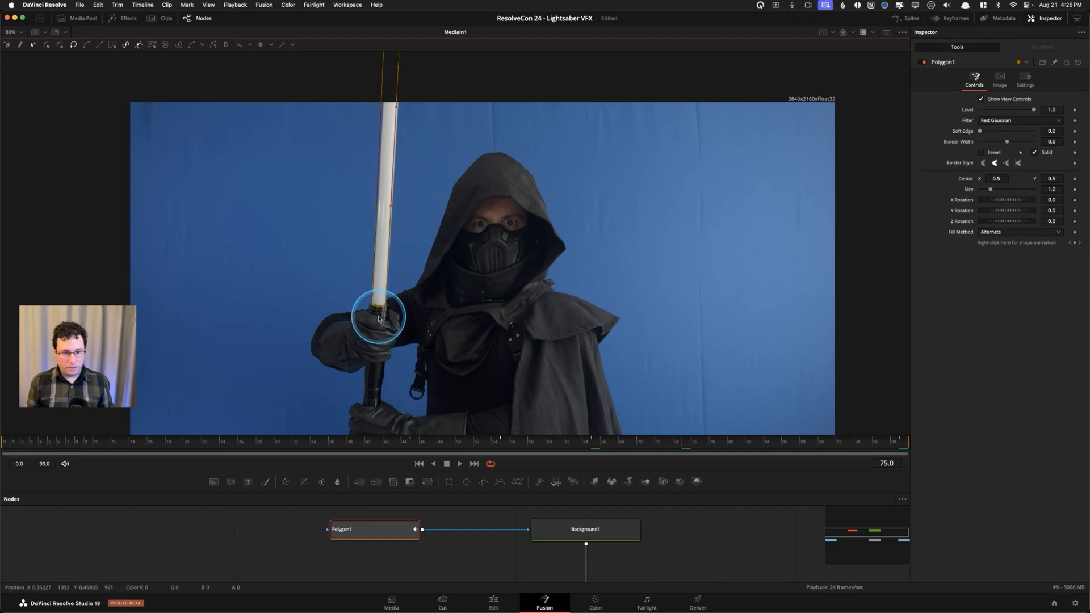
{"action": "left_click_drag", "start_coordinate": [380, 316], "coordinate": [379, 317]}
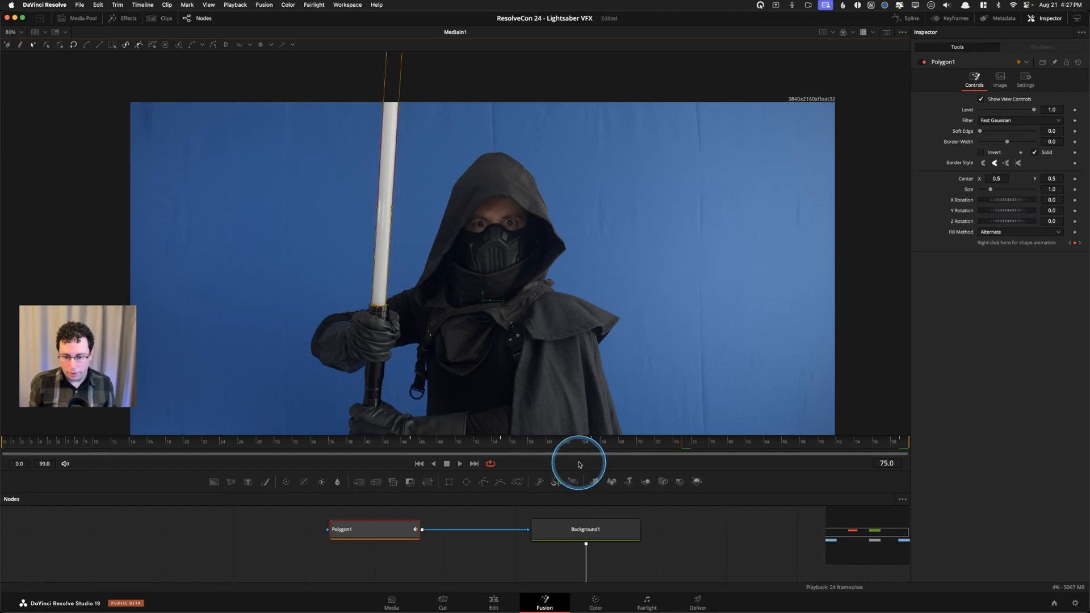
Set the playback step to 1 frame and scrub between frames 45 and 69 to check the mask against the blade.
{"action": "left_click_drag", "start_coordinate": [578, 464], "coordinate": [410, 441]}
{"action": "right_click", "coordinate": [460, 464]}
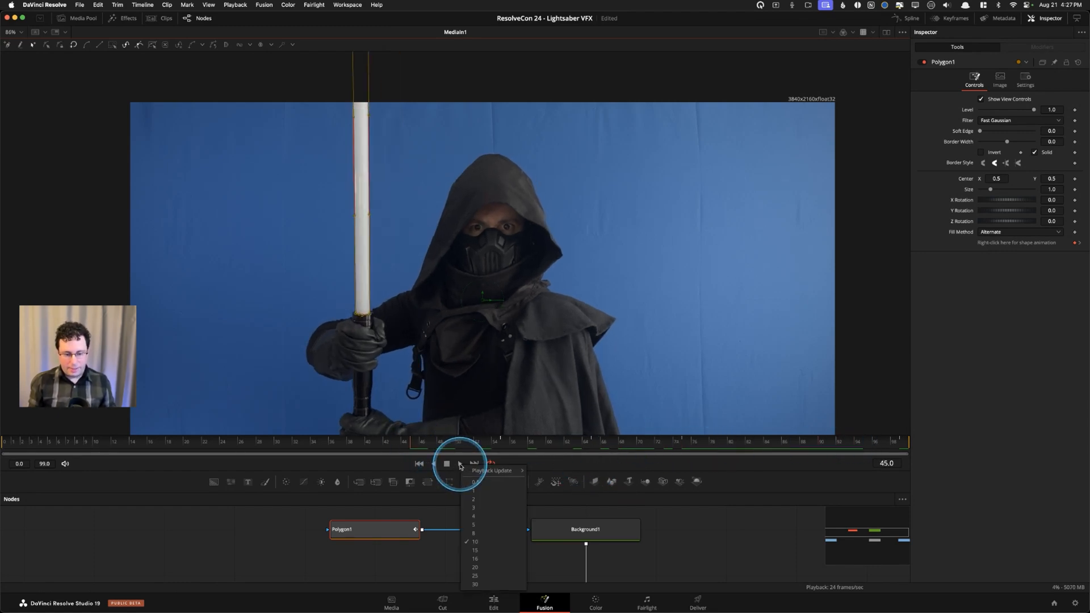
{"action": "left_click", "coordinate": [479, 491]}
{"action": "left_click_drag", "start_coordinate": [414, 440], "coordinate": [635, 446]}
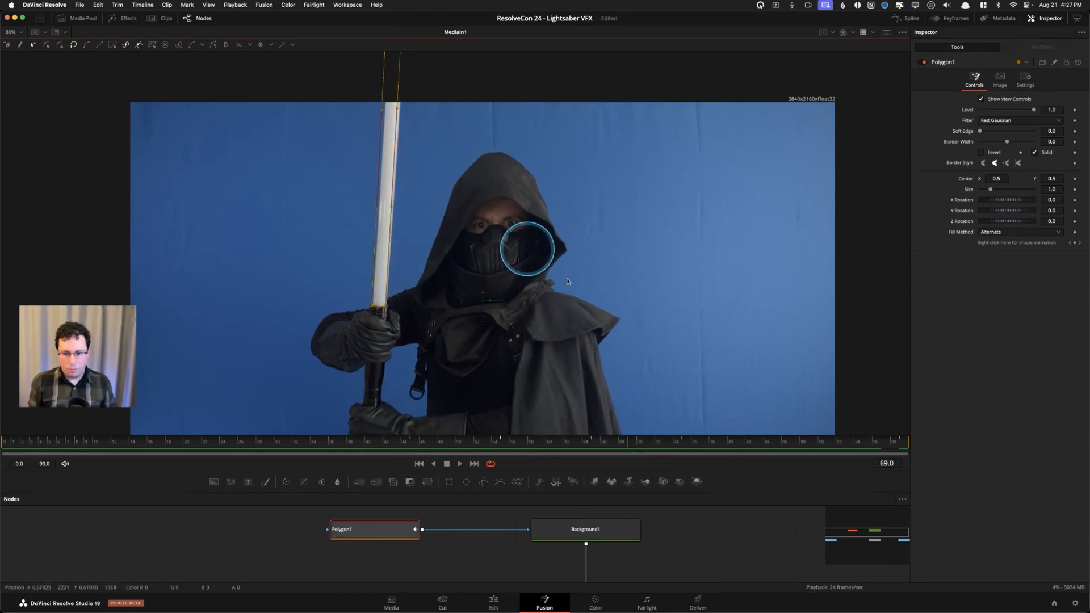
{"action": "left_click_drag", "start_coordinate": [630, 443], "coordinate": [376, 441]}
{"action": "mouse_move", "coordinate": [409, 442]}
{"action": "left_mouse_down"}
{"action": "mouse_move", "coordinate": [346, 441]}
{"action": "mouse_move", "coordinate": [414, 442]}
{"action": "left_mouse_up"}
Step backward from frame 45 and match Polygon1's outline to the blade at frames 43 and 41.
{"action": "right_click", "coordinate": [460, 466]}
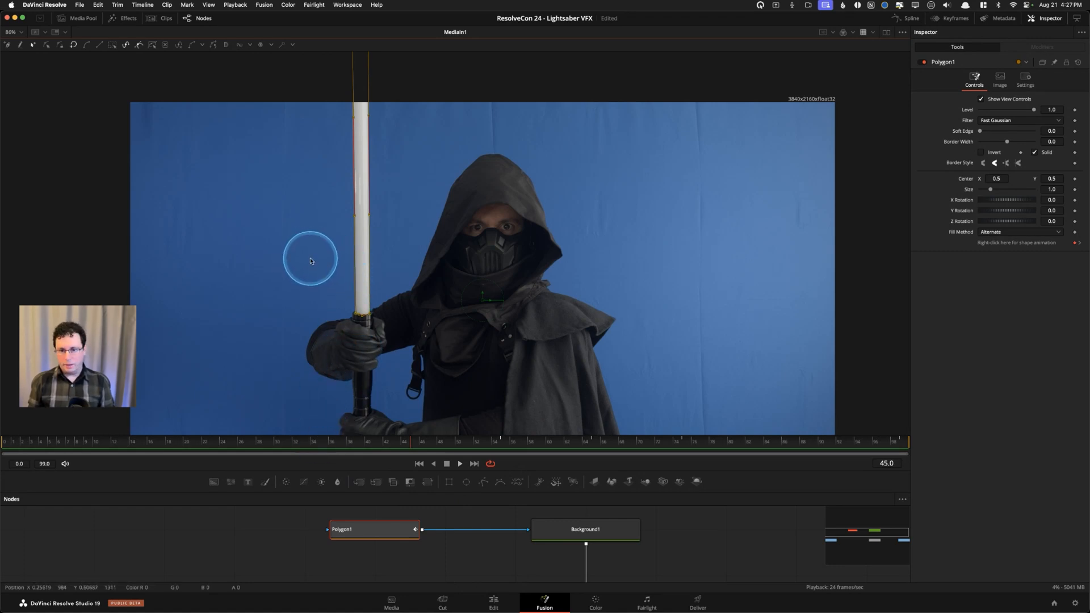
{"action": "key", "text": "Left"}
{"action": "key", "text": "Left"}
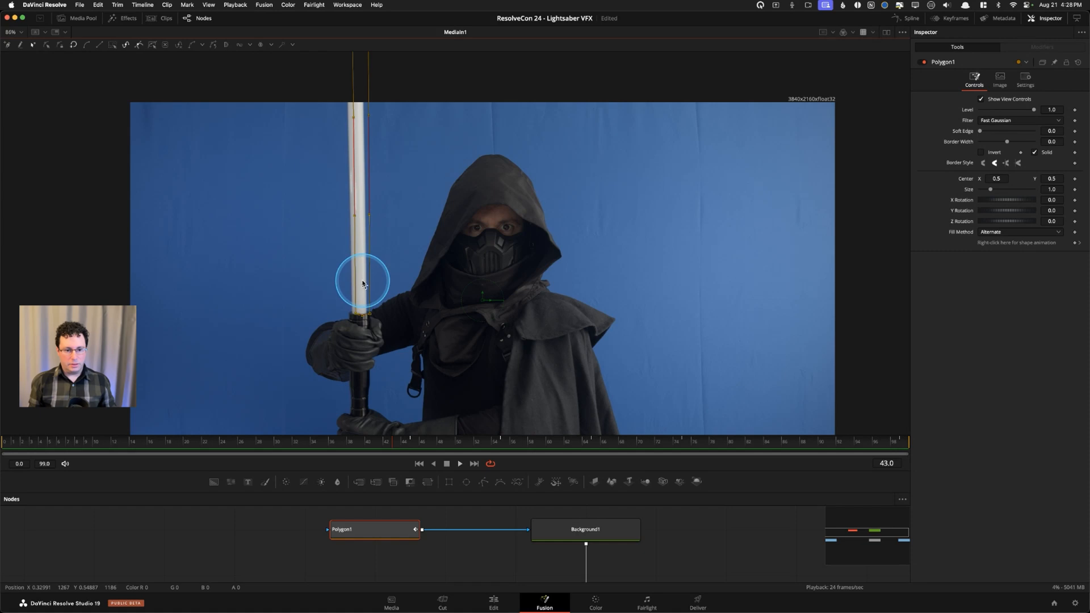
{"action": "left_click_drag", "start_coordinate": [363, 282], "coordinate": [356, 283]}
{"action": "key", "text": "Left"}
{"action": "key", "text": "Left"}
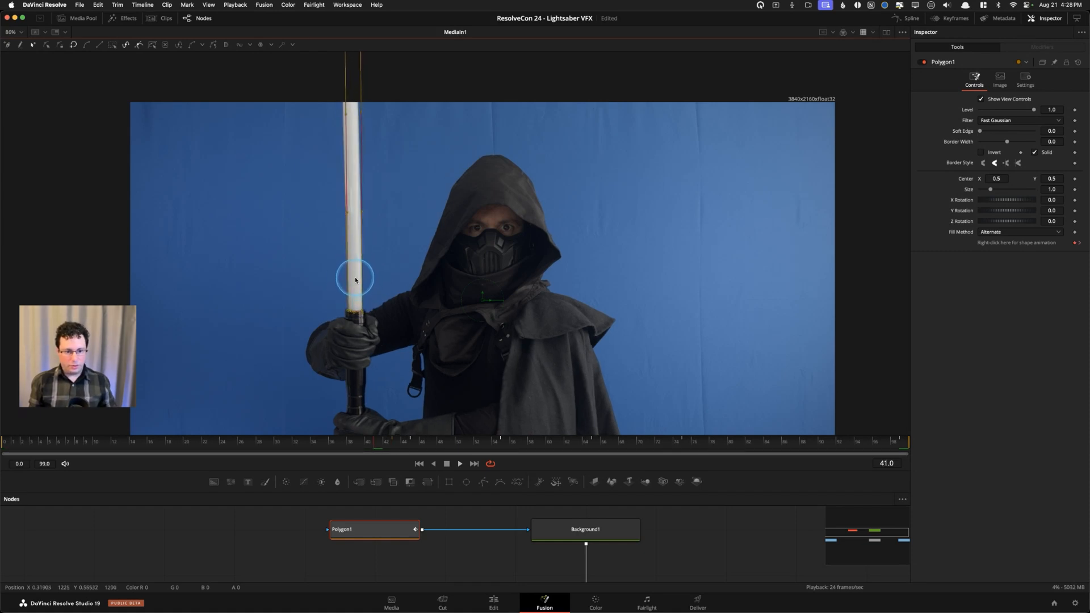
{"action": "left_click_drag", "start_coordinate": [357, 336], "coordinate": [355, 336]}
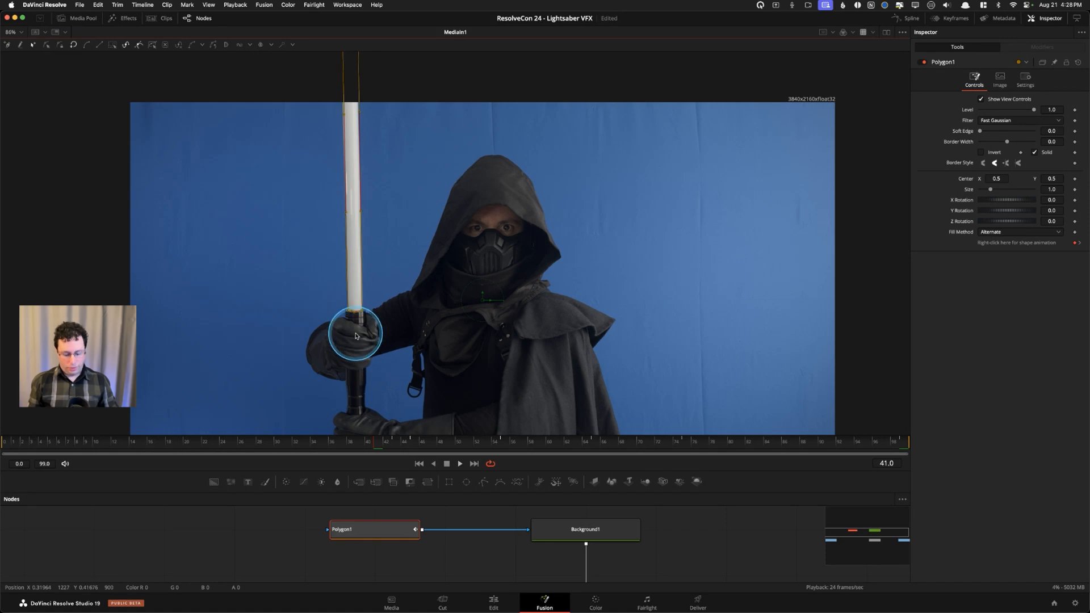
Step back from frame 41 and match Polygon1's outline to the blade at frames 39 and 37.
{"action": "key", "text": "Left"}
{"action": "key", "text": "Left"}
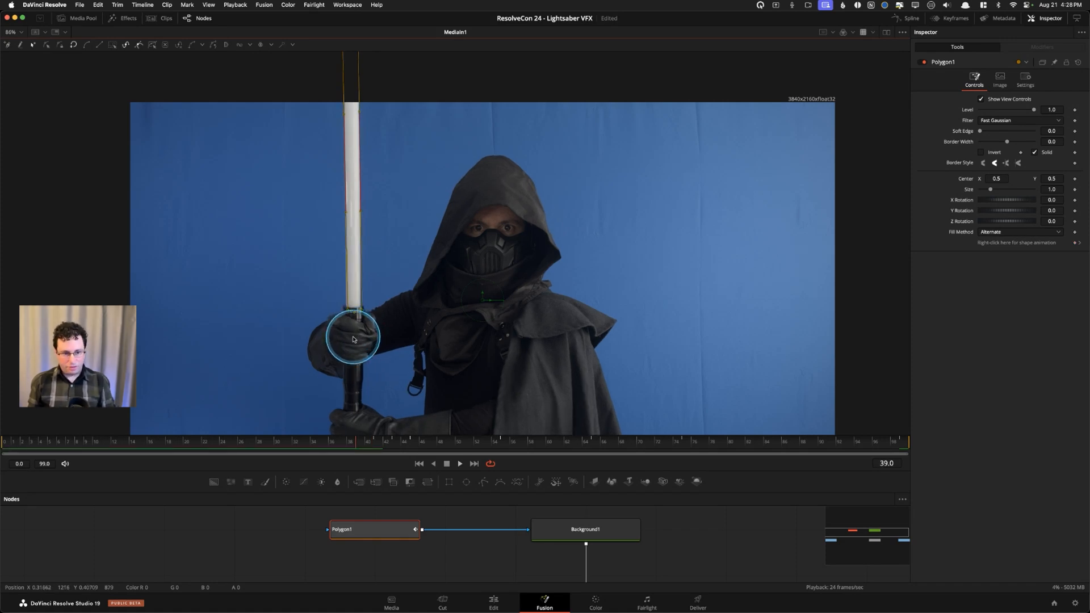
{"action": "left_click_drag", "start_coordinate": [353, 327], "coordinate": [353, 324]}
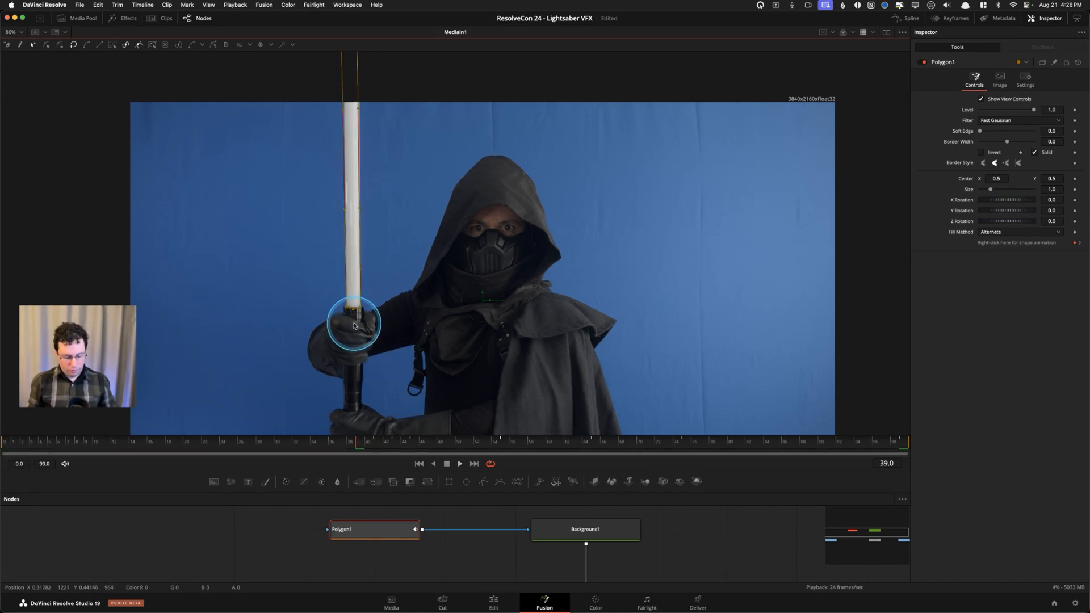
{"action": "key", "text": "Left"}
{"action": "key", "text": "Left"}
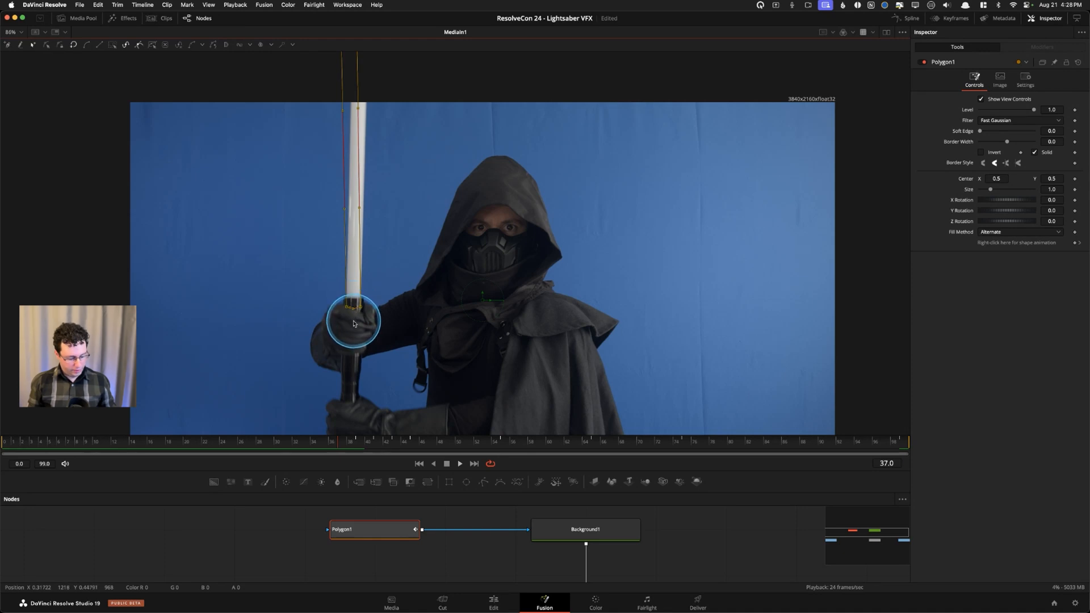
{"action": "left_click_drag", "start_coordinate": [354, 324], "coordinate": [355, 296]}
Step back through the swing to frame 19 and forward to frame 27 to examine the motion-blurred blade.
{"action": "key", "text": "Left"}
{"action": "key", "text": "Left"}
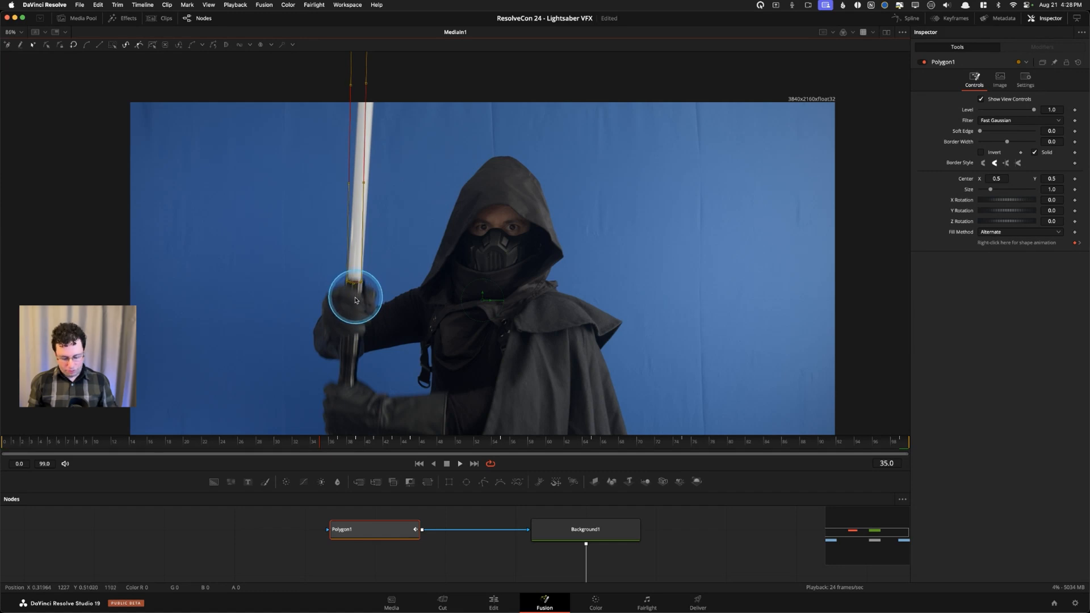
{"action": "key", "text": "Left"}
{"action": "key", "text": "Left"}
{"action": "key", "text": "Left"}
{"action": "key", "text": "Left"}
{"action": "key", "text": "Left"}
{"action": "key", "text": "Left"}
{"action": "key", "text": "Left"}
{"action": "key", "text": "Left"}
{"action": "key", "text": "Left"}
{"action": "key", "text": "Left"}
{"action": "key", "text": "Left"}
{"action": "key", "text": "Left"}
{"action": "key", "text": "Left"}
{"action": "key", "text": "Left"}
{"action": "key", "text": "Left"}
{"action": "key", "text": "Left"}
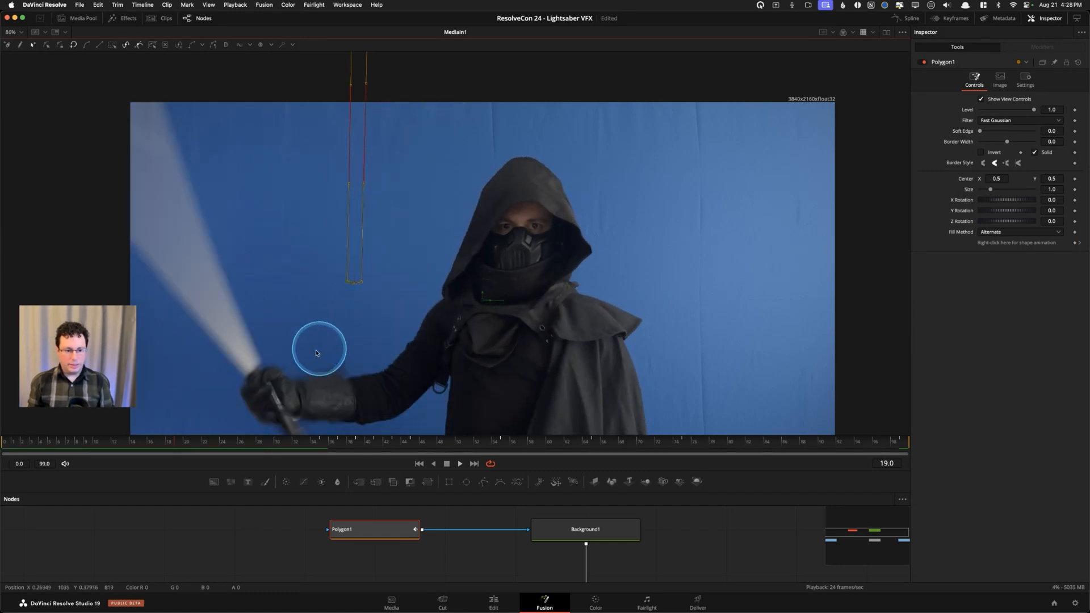
{"action": "key", "text": "Right"}
{"action": "key", "text": "Right"}
{"action": "key", "text": "Right"}
{"action": "key", "text": "Right"}
{"action": "key", "text": "Right"}
{"action": "key", "text": "Right"}
{"action": "key", "text": "Right"}
{"action": "key", "text": "Right"}
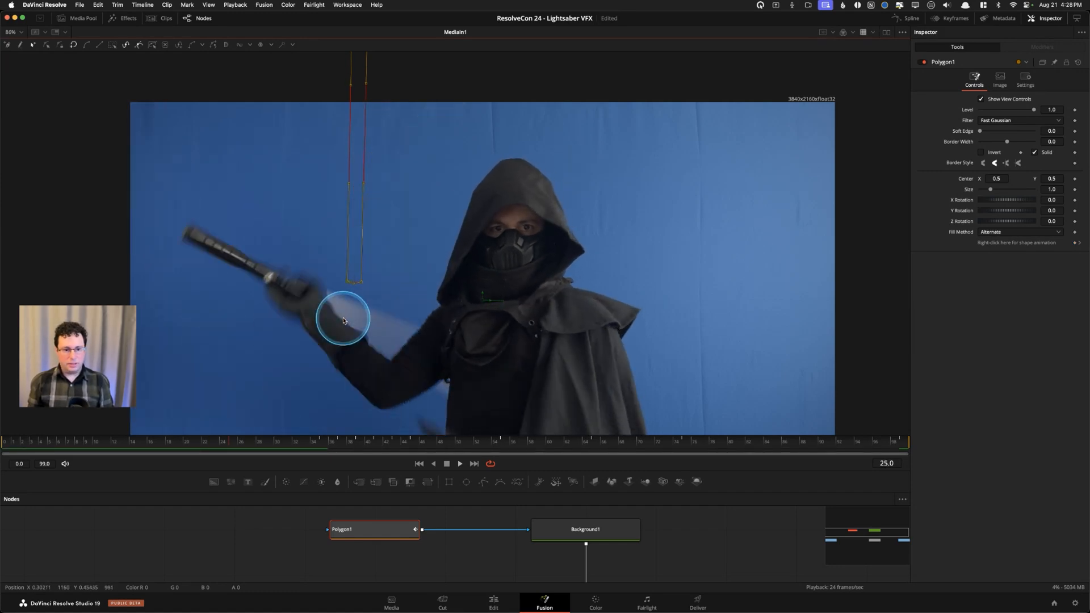
At frame 27, move and rotate Polygon1's outline onto the blade and reshape its corners to the fan-shaped motion blur.
{"action": "mouse_move", "coordinate": [352, 299]}
{"action": "left_mouse_down"}
{"action": "mouse_move", "coordinate": [357, 248]}
{"action": "mouse_move", "coordinate": [355, 261]}
{"action": "left_mouse_up"}
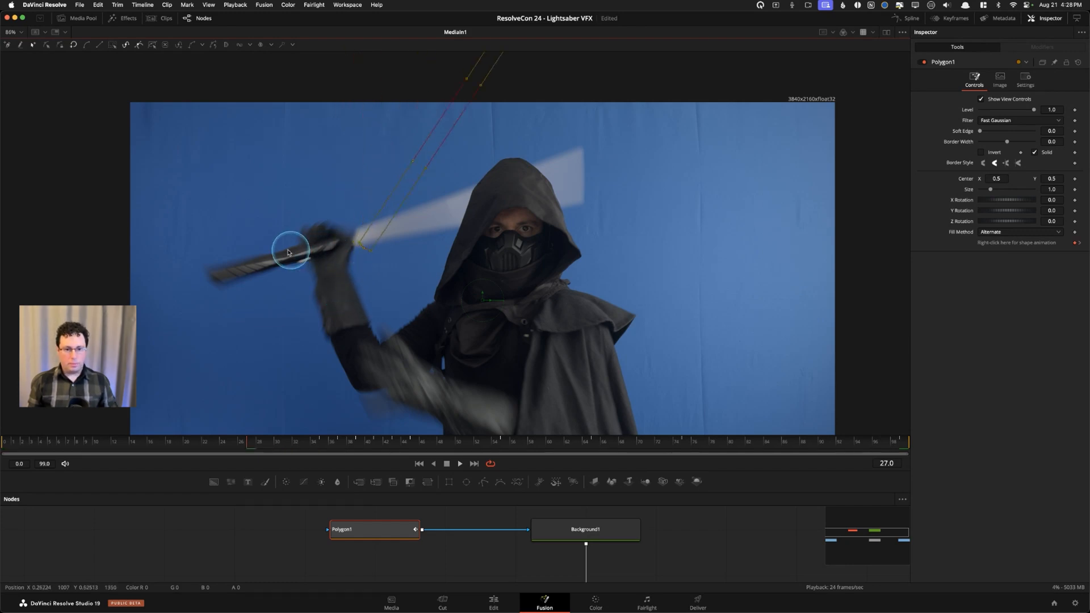
{"action": "left_click_drag", "start_coordinate": [288, 252], "coordinate": [228, 244]}
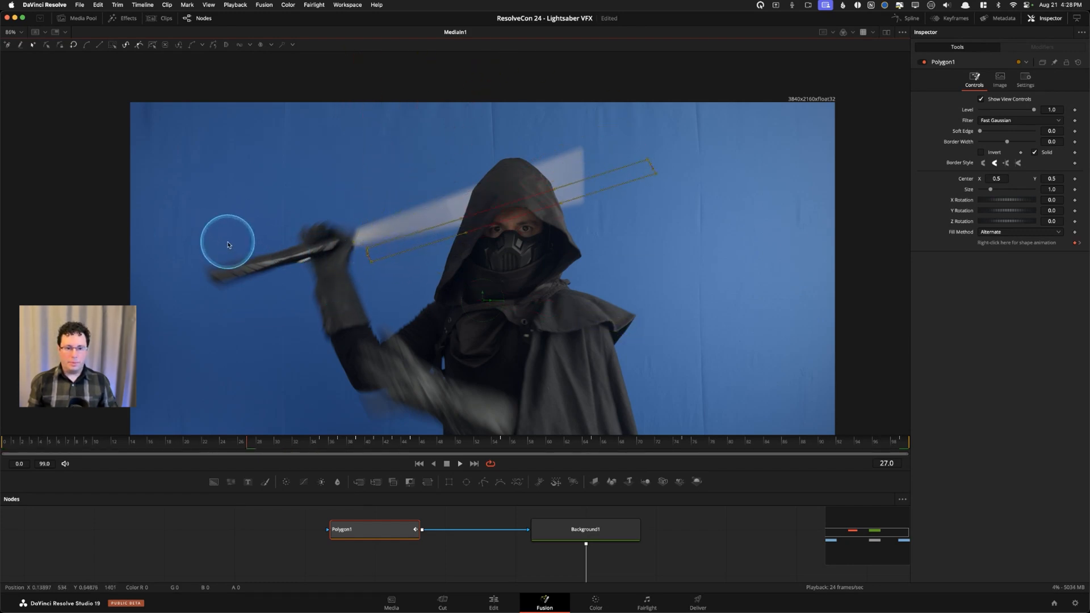
{"action": "left_click_drag", "start_coordinate": [372, 245], "coordinate": [361, 232]}
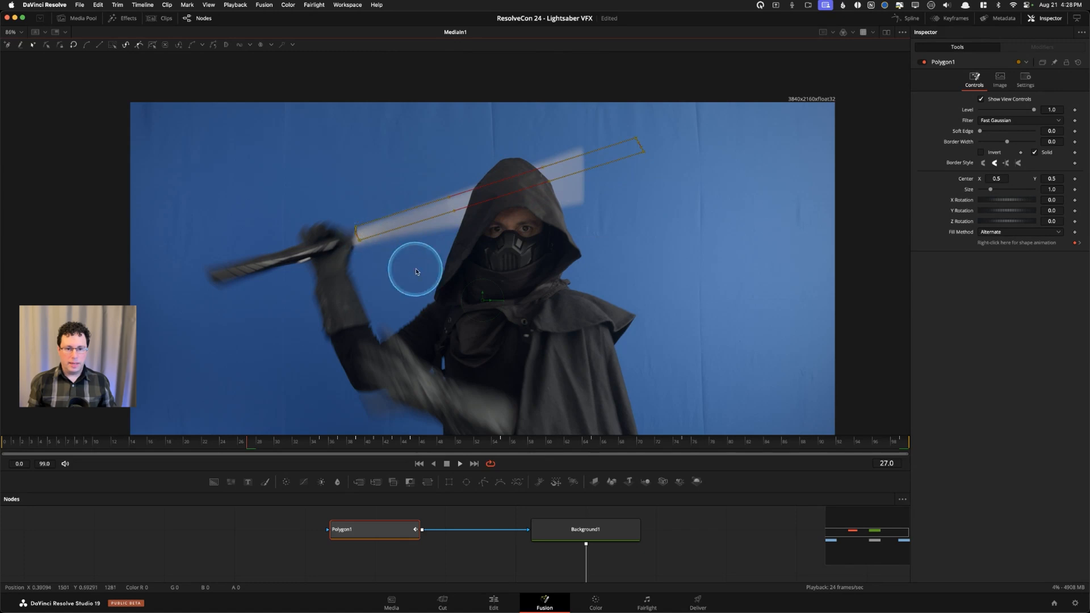
{"action": "left_click_drag", "start_coordinate": [635, 139], "coordinate": [581, 150]}
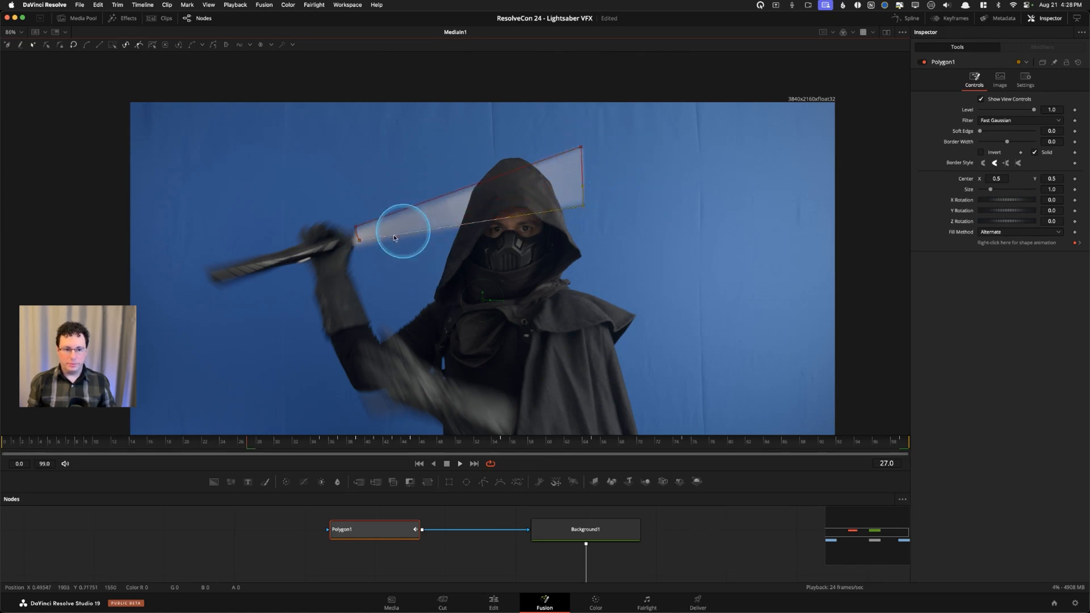
{"action": "mouse_move", "coordinate": [359, 239]}
{"action": "left_mouse_down"}
{"action": "mouse_move", "coordinate": [352, 246]}
{"action": "mouse_move", "coordinate": [356, 231]}
{"action": "left_mouse_up"}
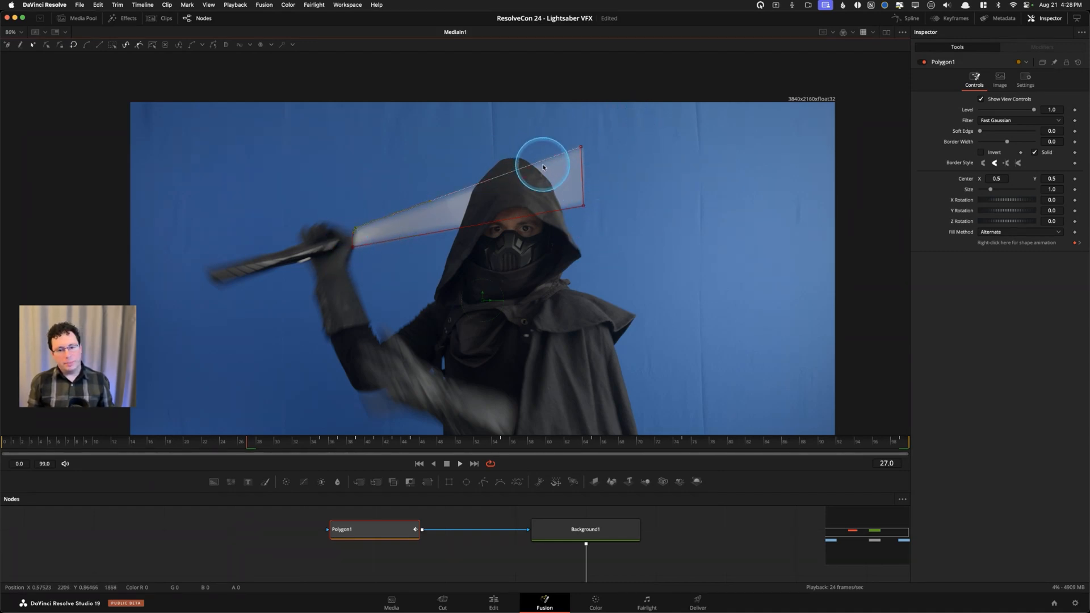
{"action": "left_click_drag", "start_coordinate": [604, 137], "coordinate": [557, 226]}
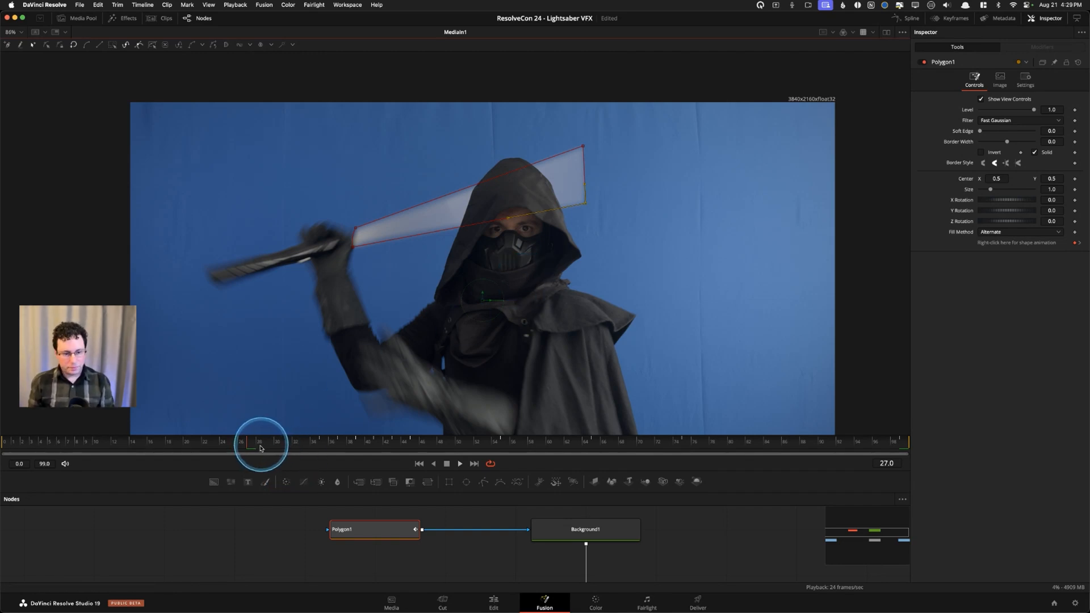
Go through the earlier frames from 27 back to 11 to examine the blade's blur and position during the swing.
{"action": "left_click_drag", "start_coordinate": [260, 447], "coordinate": [257, 452]}
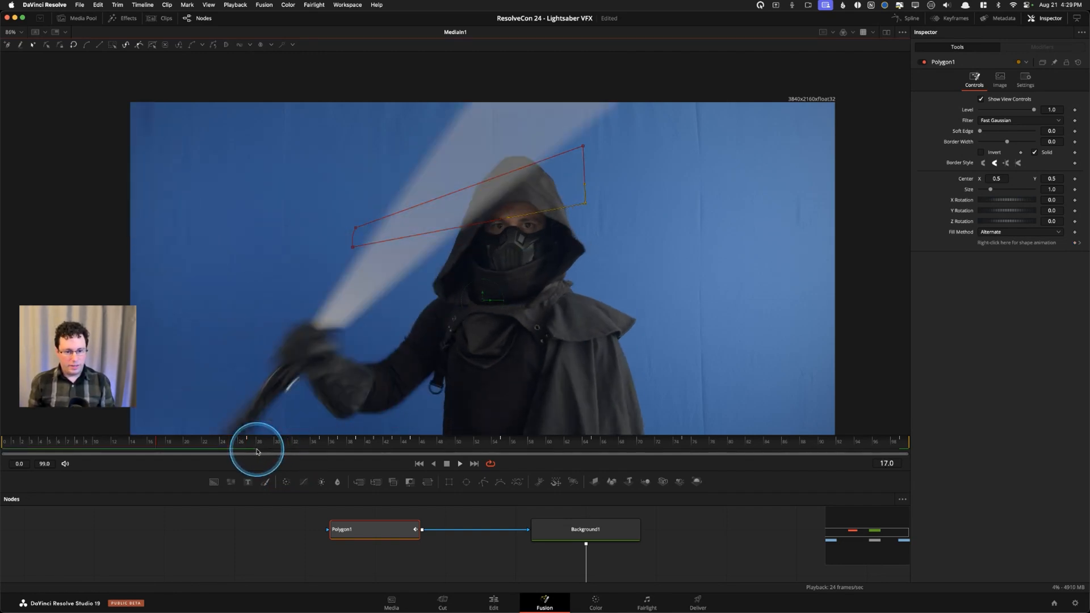
{"action": "key", "text": "Left"}
{"action": "key", "text": "Left"}
{"action": "left_click_drag", "start_coordinate": [412, 393], "coordinate": [384, 303]}
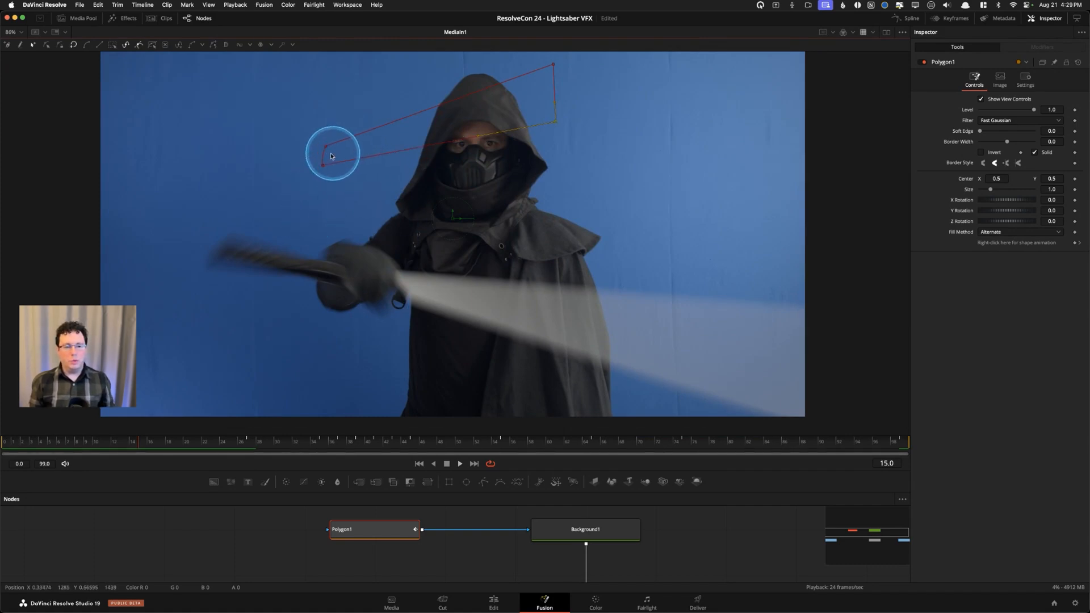
{"action": "key", "text": "Left"}
{"action": "key", "text": "Left"}
{"action": "key", "text": "Left"}
{"action": "key", "text": "Left"}
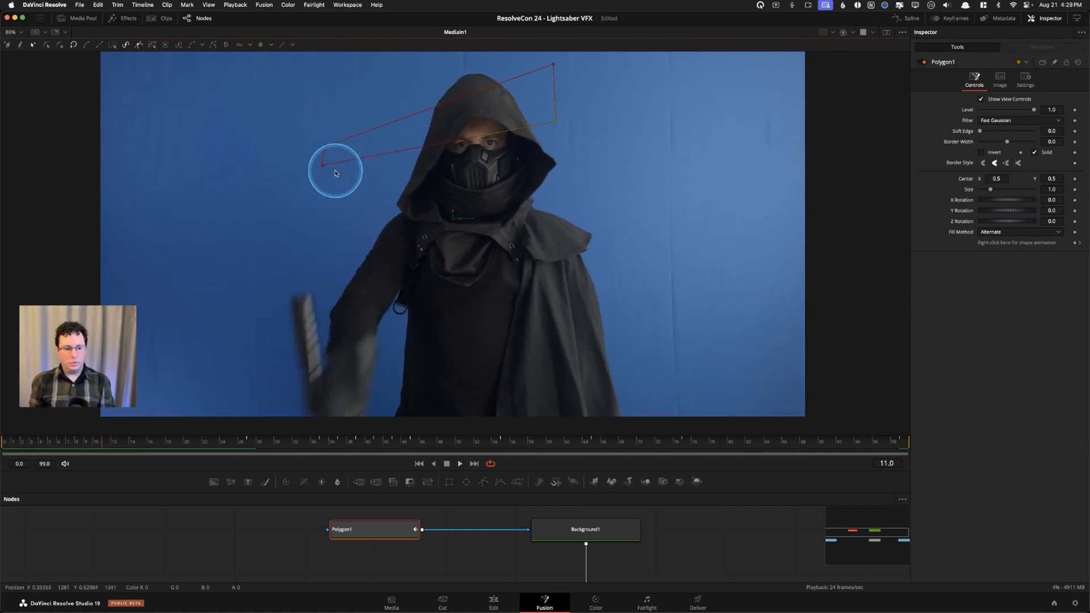
{"action": "key", "text": "space"}
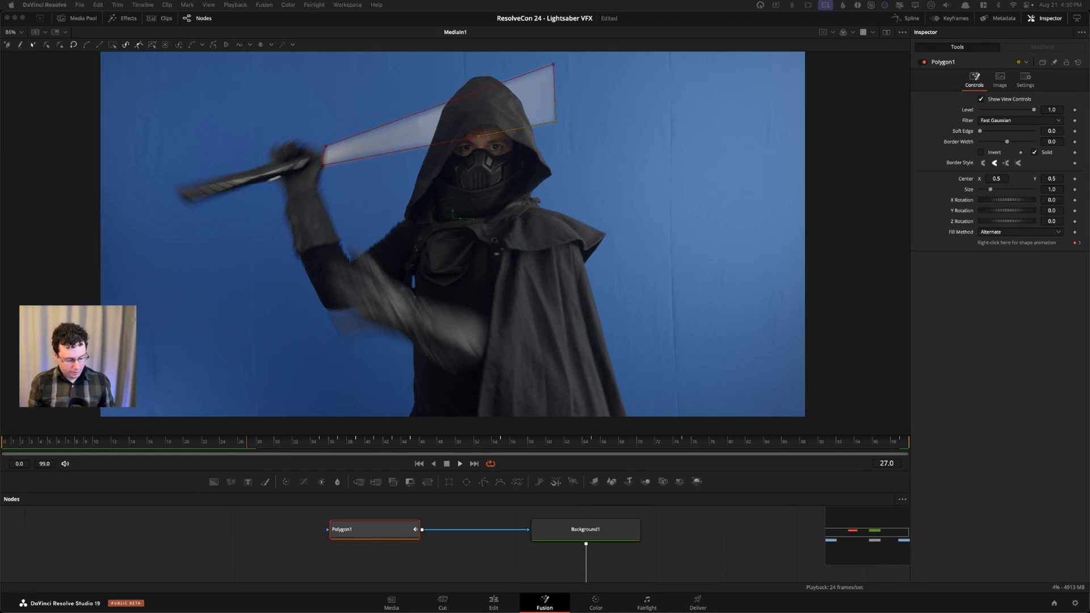
Disconnect Polygon1 and set it aside, then paste the copied SaberCoreRoto node and connect it to Background1 as its mask.
{"action": "left_click", "coordinate": [158, 507]}
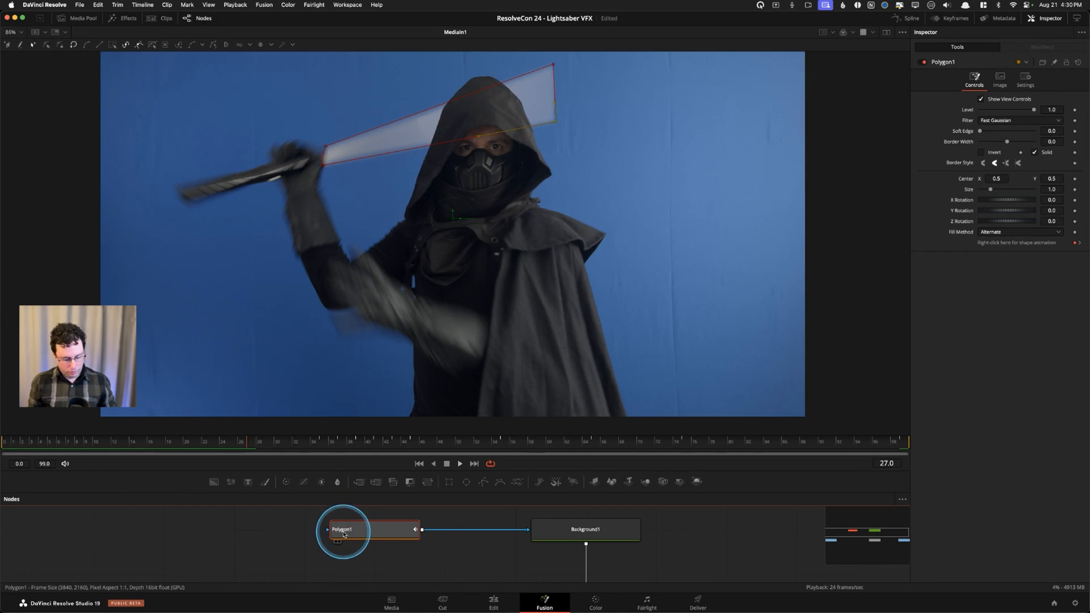
{"action": "left_click_drag", "start_coordinate": [343, 531], "coordinate": [45, 521]}
{"action": "left_click", "coordinate": [368, 531]}
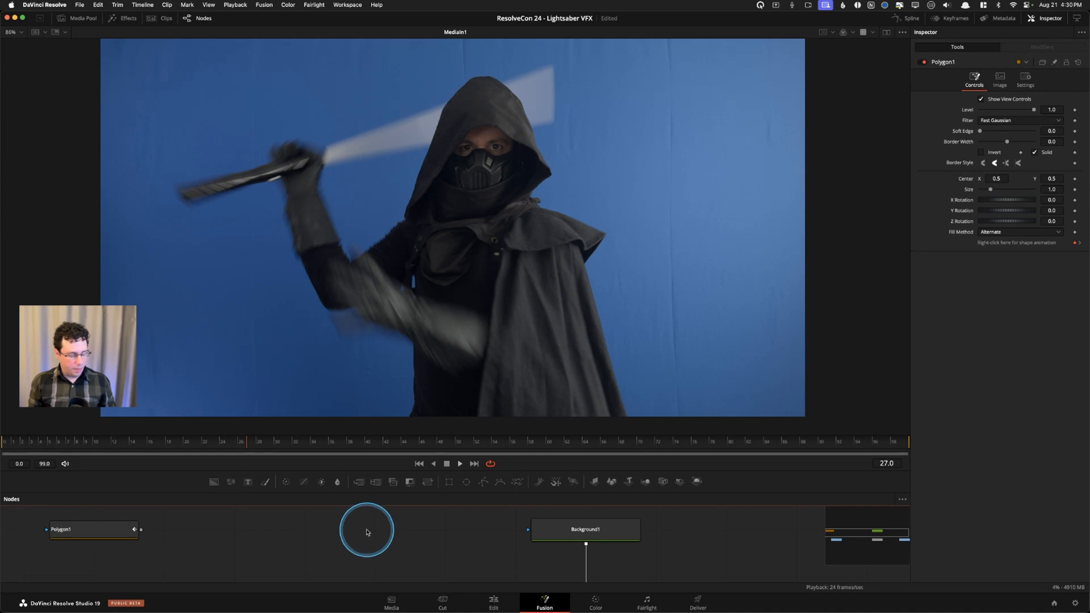
{"action": "key", "text": "super+v"}
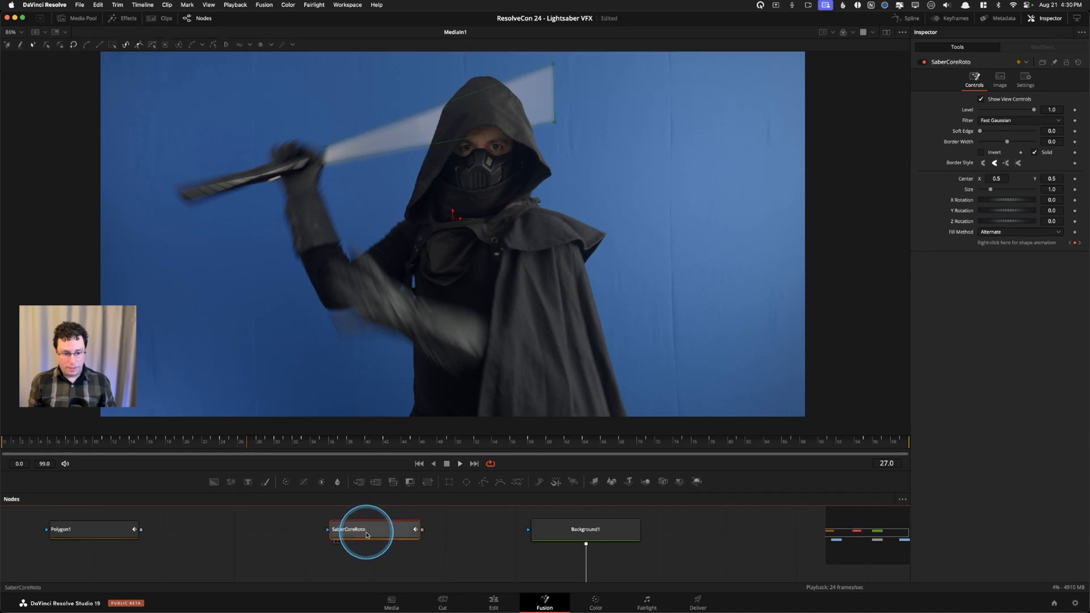
{"action": "left_click_drag", "start_coordinate": [422, 529], "coordinate": [528, 529]}
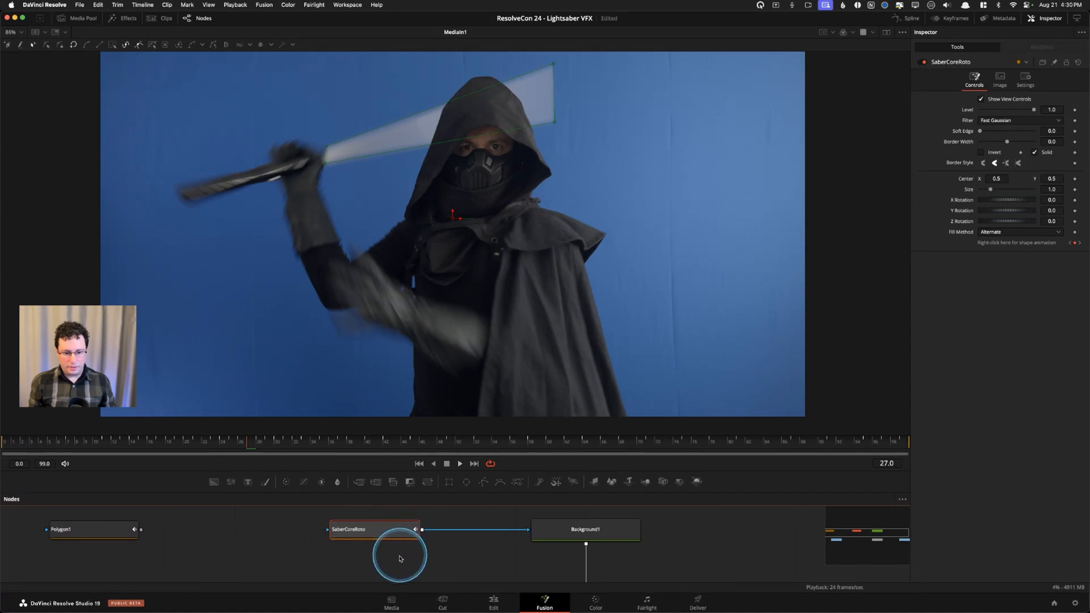
Display Merge1's output in the viewer.
{"action": "scroll", "coordinate": [357, 544], "scroll_direction": "down", "scroll_amount": 3}
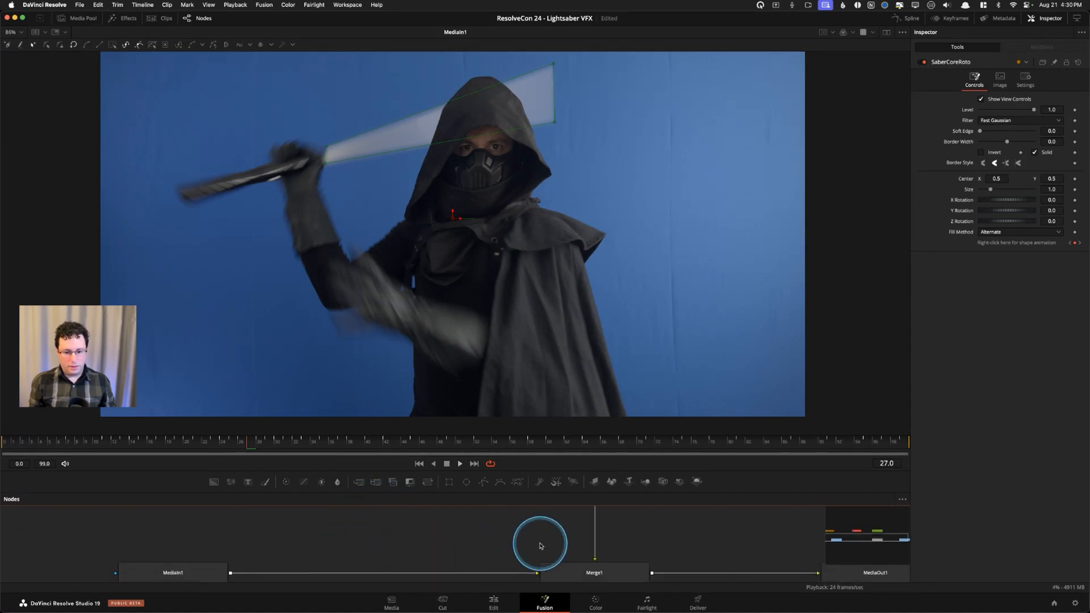
{"action": "scroll", "coordinate": [536, 542], "scroll_direction": "up", "scroll_amount": 3}
{"action": "scroll", "coordinate": [432, 561], "scroll_direction": "down", "scroll_amount": 3}
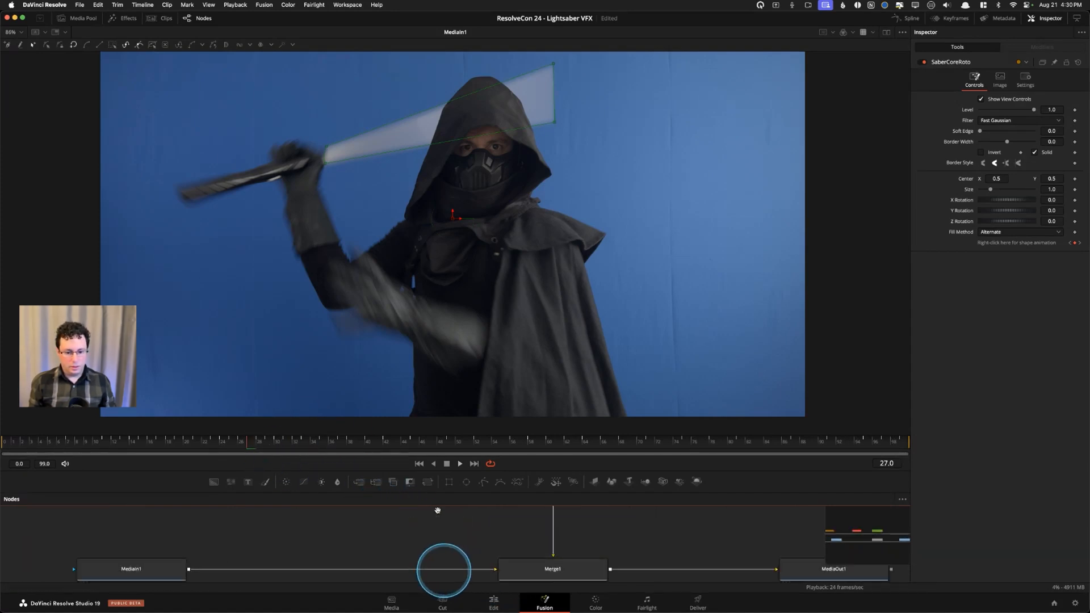
{"action": "left_click", "coordinate": [555, 546]}
{"action": "key", "text": "1"}
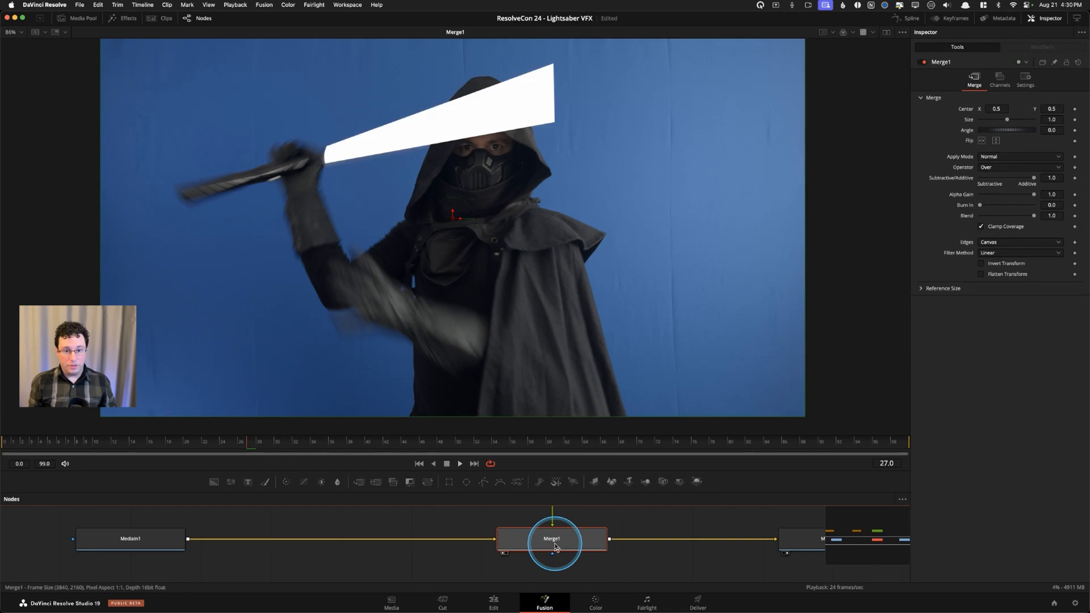
Select the SaberCoreRoto node and scrub from frame 27 to frame 99 to check its mask animation.
{"action": "scroll", "coordinate": [407, 517], "scroll_direction": "up", "scroll_amount": 3}
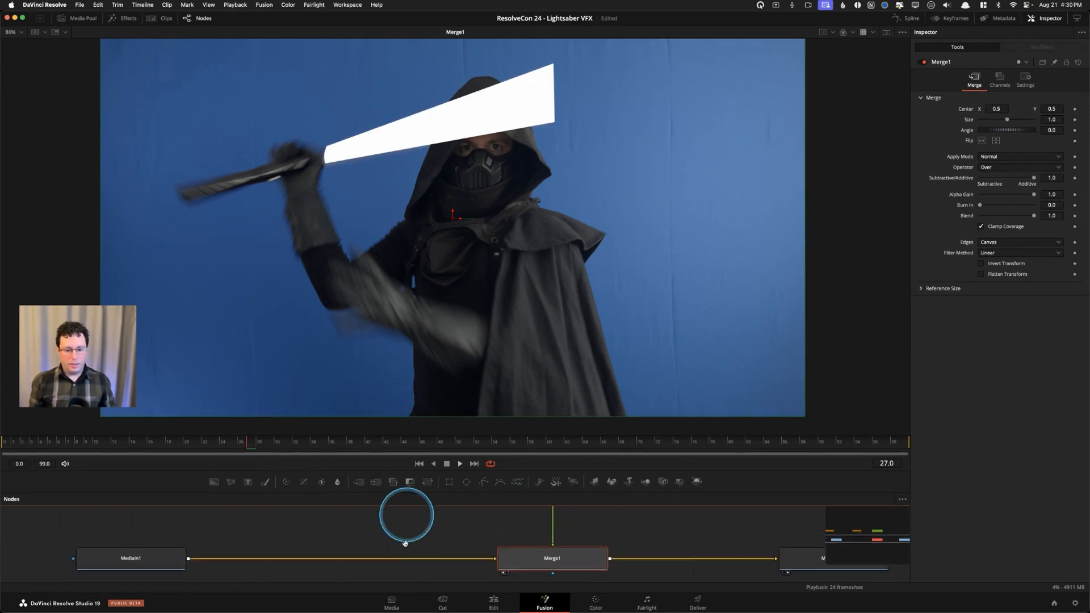
{"action": "left_click", "coordinate": [360, 530]}
{"action": "left_click_drag", "start_coordinate": [235, 451], "coordinate": [885, 446]}
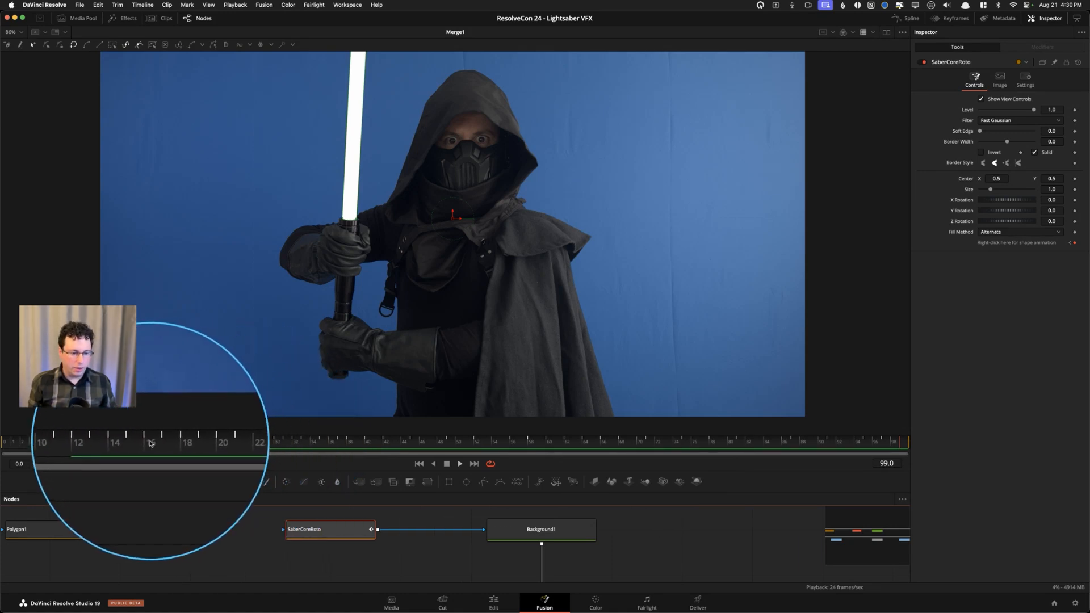
Step frame by frame from the early part of the swing to frame 36, checking the white blade's coverage.
{"action": "left_click", "coordinate": [151, 444]}
{"action": "key", "text": "Right"}
{"action": "key", "text": "Right"}
{"action": "key", "text": "Right"}
{"action": "key", "text": "Right"}
{"action": "key", "text": "Right"}
{"action": "key", "text": "Right"}
{"action": "key", "text": "Right"}
{"action": "key", "text": "Right"}
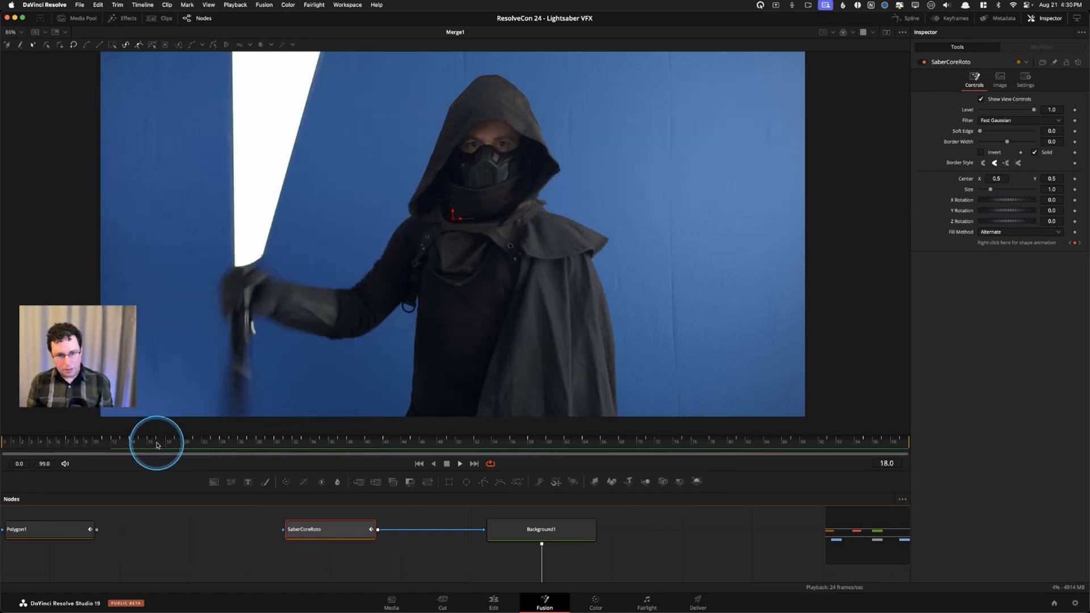
{"action": "key", "text": "Right"}
{"action": "key", "text": "Right"}
{"action": "key", "text": "Right"}
{"action": "key", "text": "Right"}
{"action": "key", "text": "Right"}
{"action": "key", "text": "Right"}
{"action": "key", "text": "Right"}
{"action": "key", "text": "Right"}
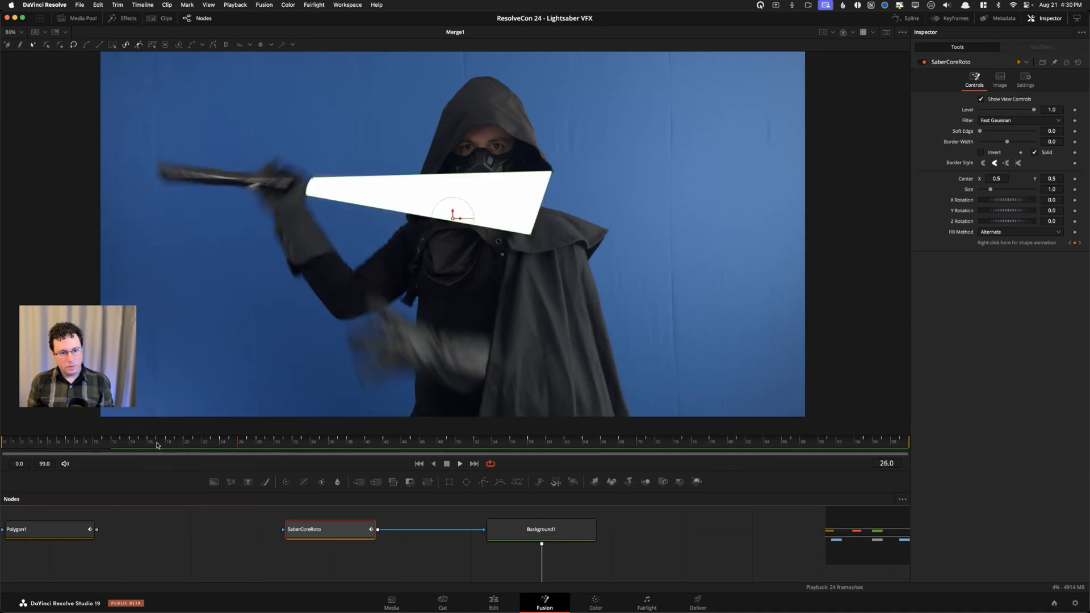
{"action": "key", "text": "Right"}
{"action": "key", "text": "Right"}
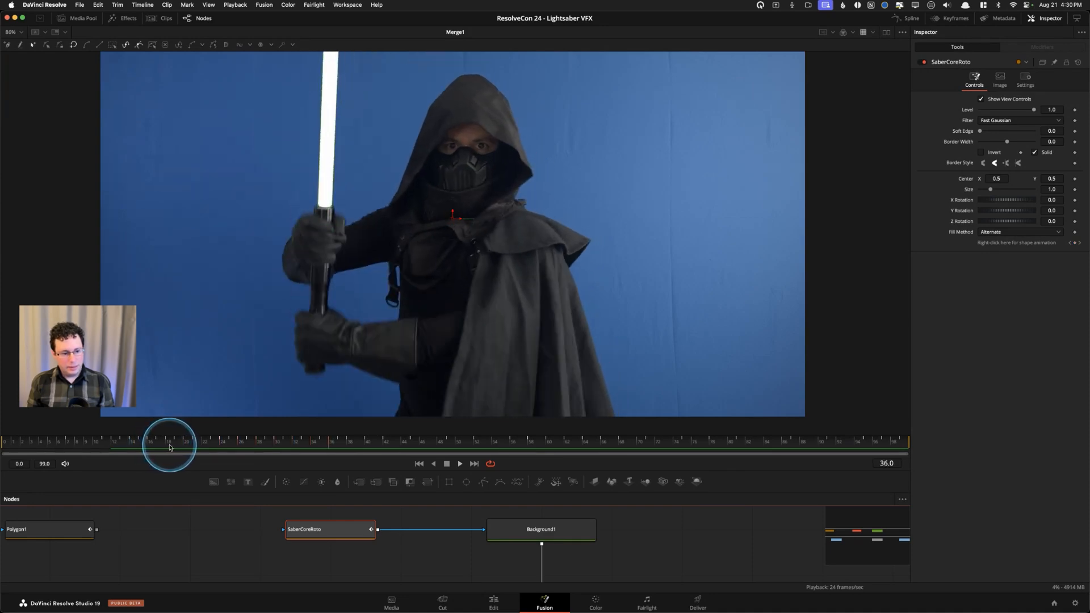
Go to frame 30 and jump between SaberCoreRoto's keyframes, back to frame 26 and forward to frame 28.
{"action": "left_click", "coordinate": [262, 447]}
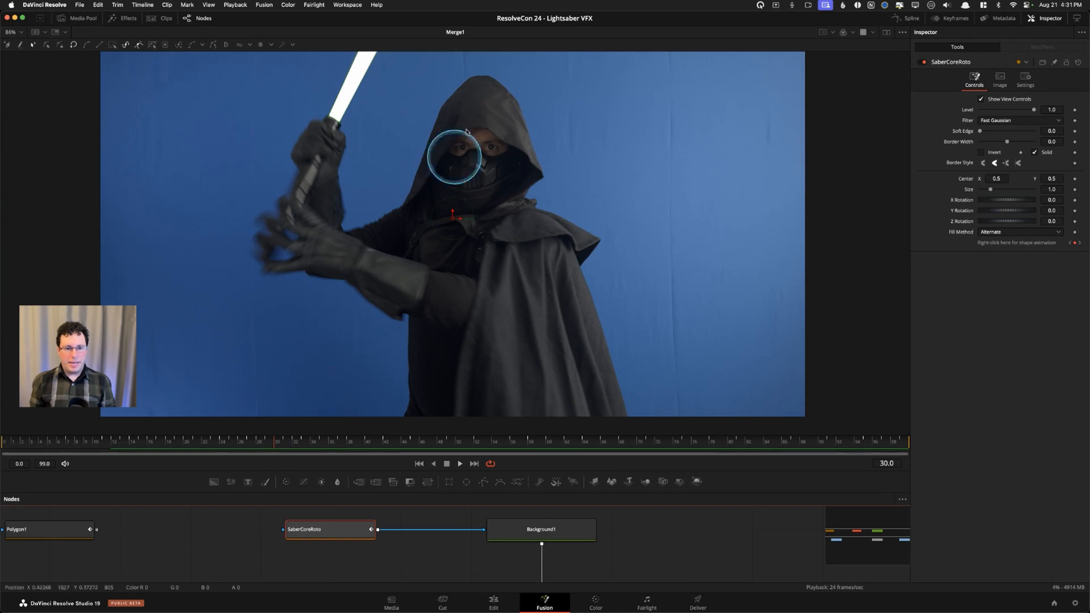
{"action": "key", "text": "alt+bracketleft"}
{"action": "key", "text": "alt+bracketleft"}
{"action": "key", "text": "alt+bracketleft"}
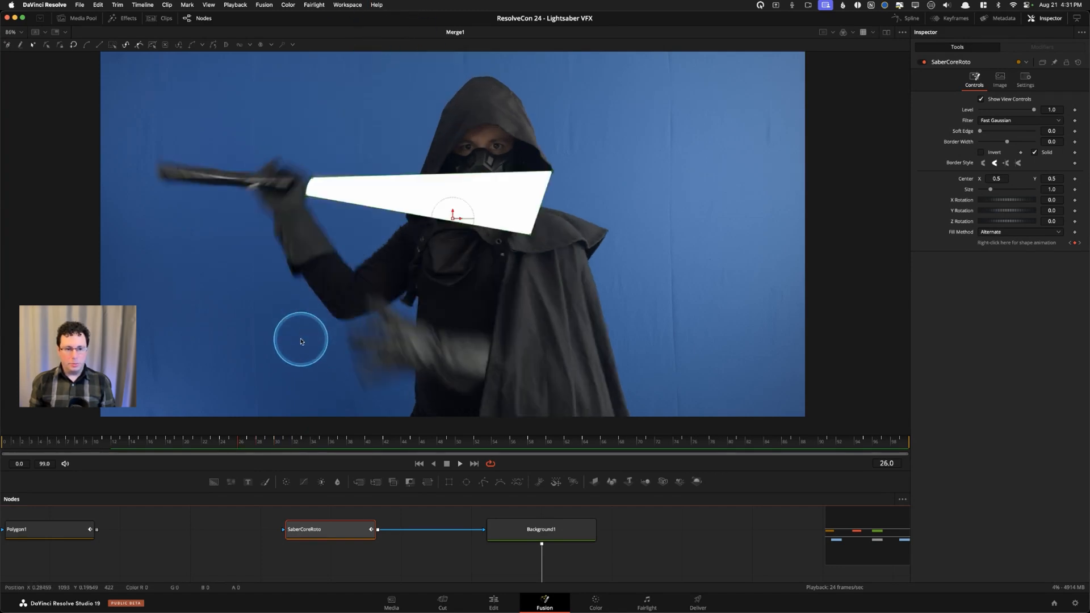
{"action": "key", "text": "alt+bracketright"}
{"action": "key", "text": "alt+bracketright"}
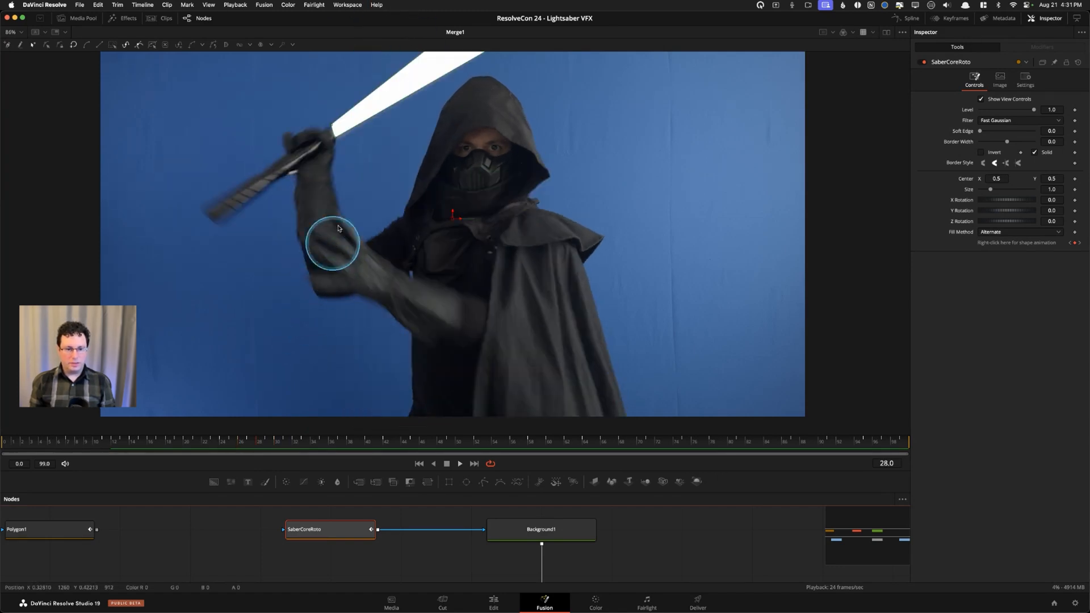
Step forward from frame 28 to frame 42 to check how SaberCoreRoto's mask follows the blade.
{"action": "key", "text": "Right"}
{"action": "key", "text": "Right"}
{"action": "key", "text": "Right"}
{"action": "key", "text": "Right"}
{"action": "key", "text": "Right"}
{"action": "key", "text": "Right"}
{"action": "key", "text": "Right"}
{"action": "key", "text": "Right"}
{"action": "key", "text": "Right"}
{"action": "key", "text": "Right"}
{"action": "key", "text": "Right"}
{"action": "key", "text": "Right"}
{"action": "key", "text": "Right"}
{"action": "key", "text": "Right"}
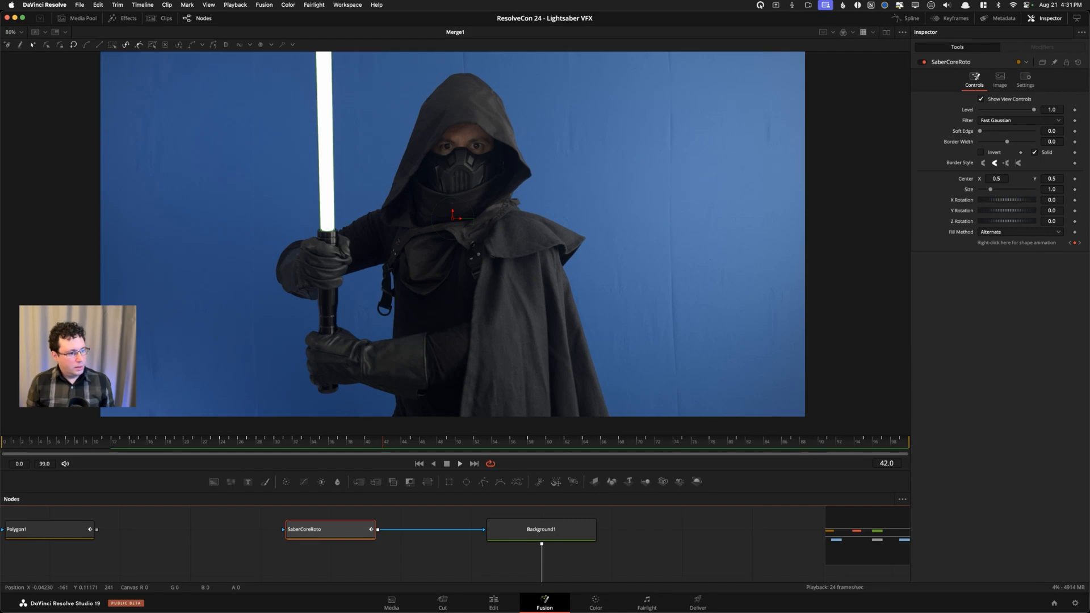
Deselect and reselect the SaberCoreRoto node to show its outline around the blade at frame 42.
{"action": "left_click", "coordinate": [179, 529]}
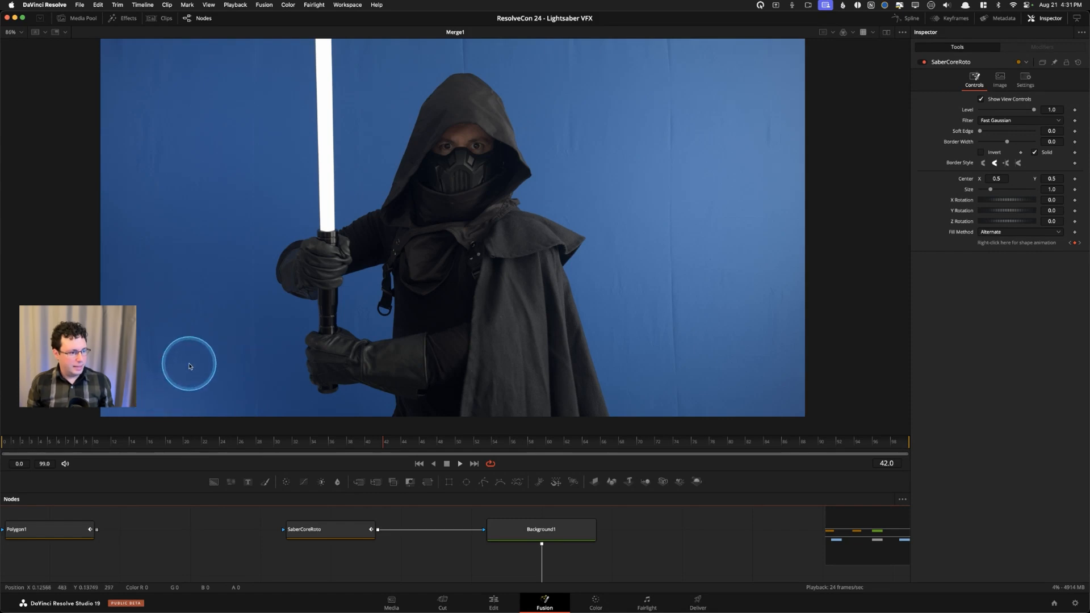
{"action": "left_click", "coordinate": [348, 533]}
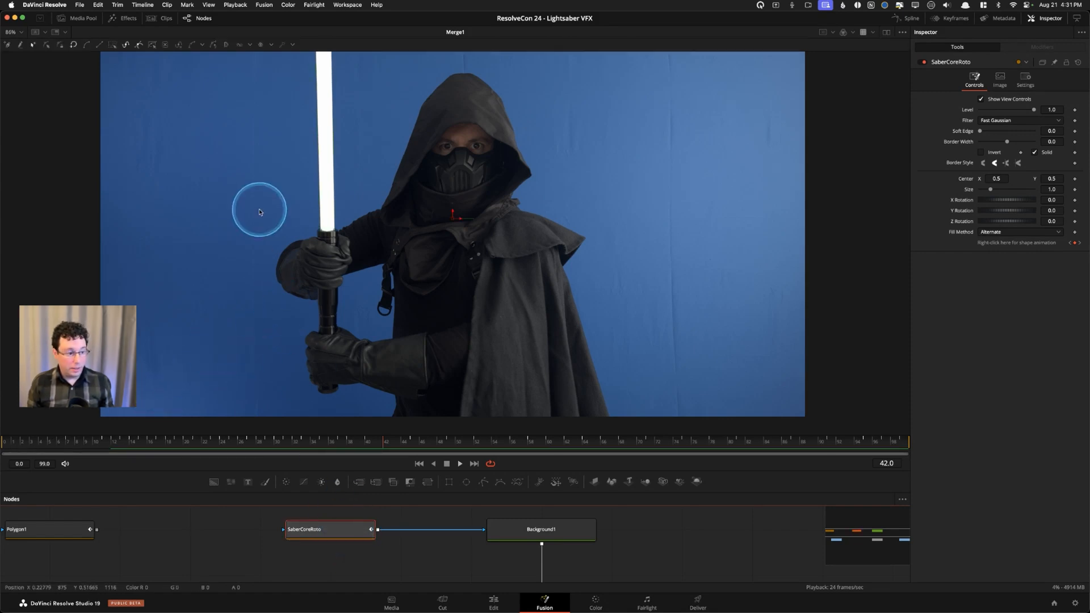
{"action": "scroll", "coordinate": [272, 283], "scroll_direction": "up", "scroll_amount": 3}
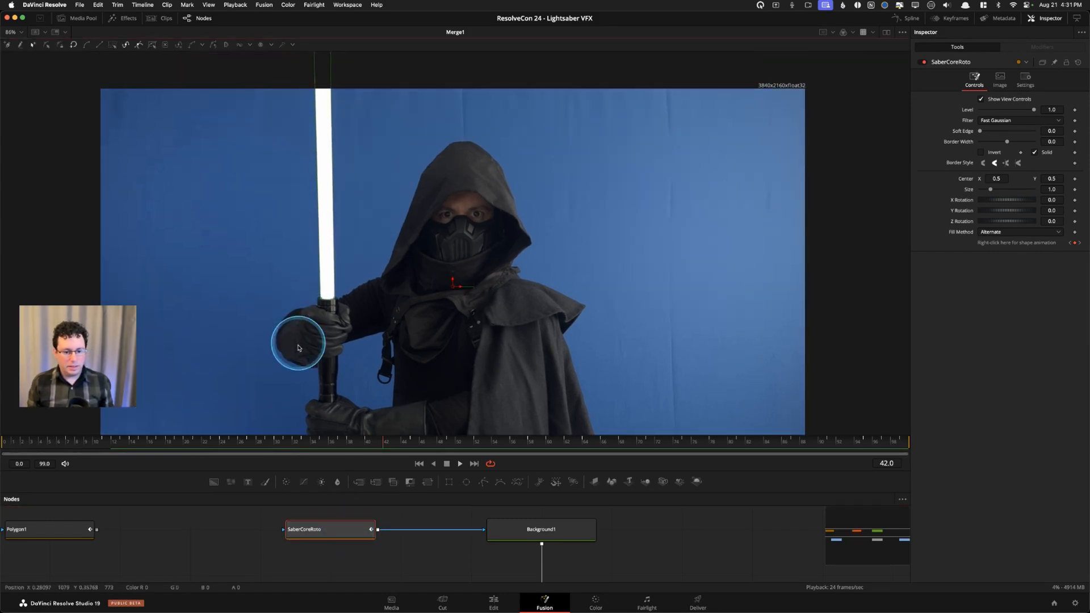
Go to frame 40, step back to frame 38, and advance to frame 46 to check the mask against the blade.
{"action": "left_click", "coordinate": [366, 443]}
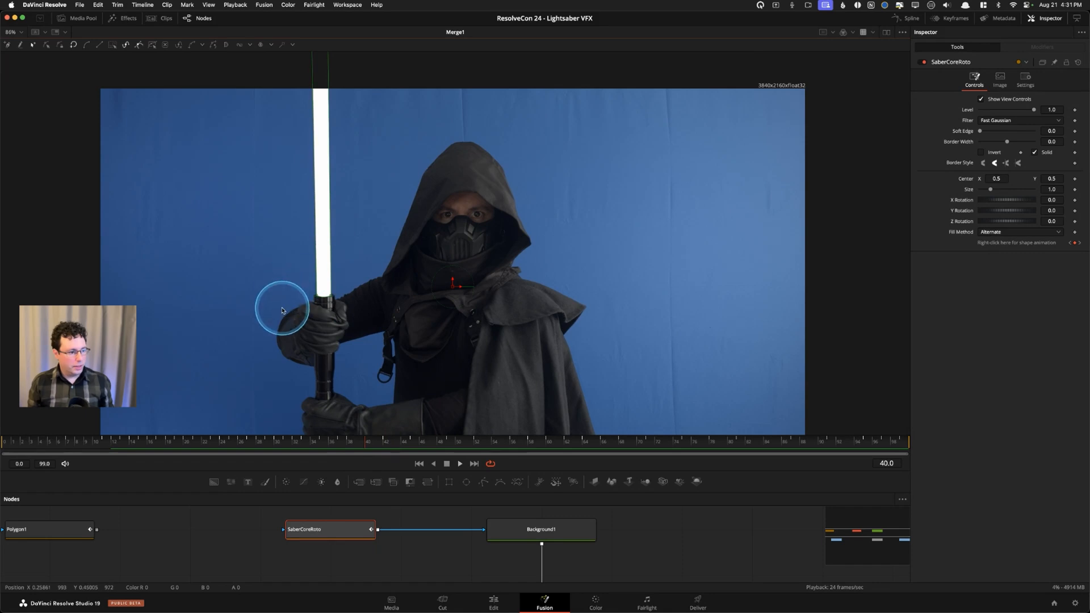
{"action": "key", "text": "Left"}
{"action": "key", "text": "Left"}
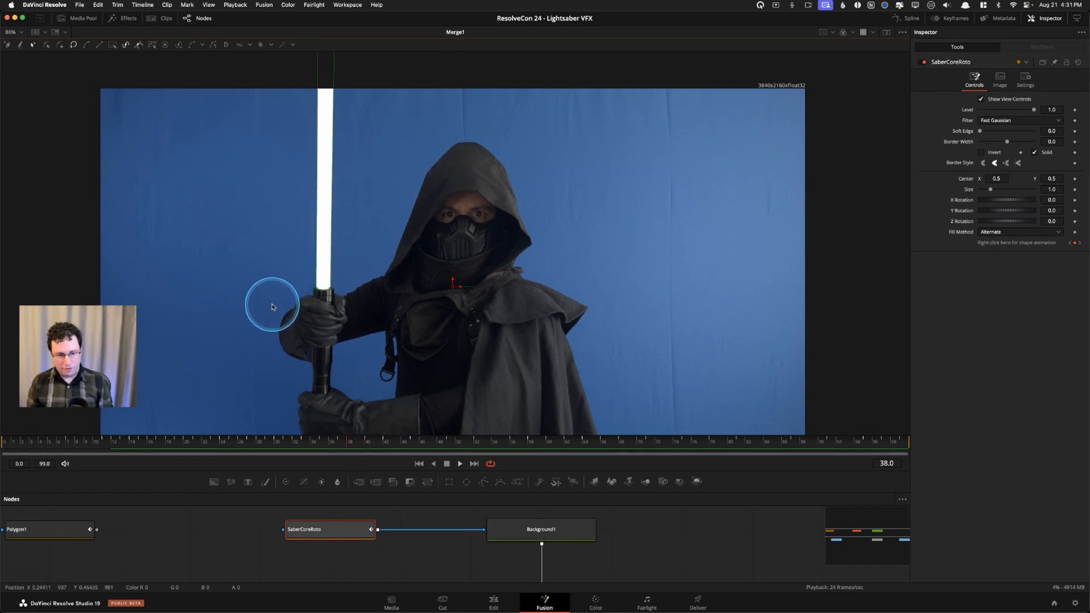
{"action": "key", "text": "Right"}
{"action": "key", "text": "Right"}
{"action": "key", "text": "Right"}
{"action": "key", "text": "Right"}
{"action": "key", "text": "Right"}
{"action": "key", "text": "Right"}
{"action": "key", "text": "Right"}
{"action": "key", "text": "Right"}
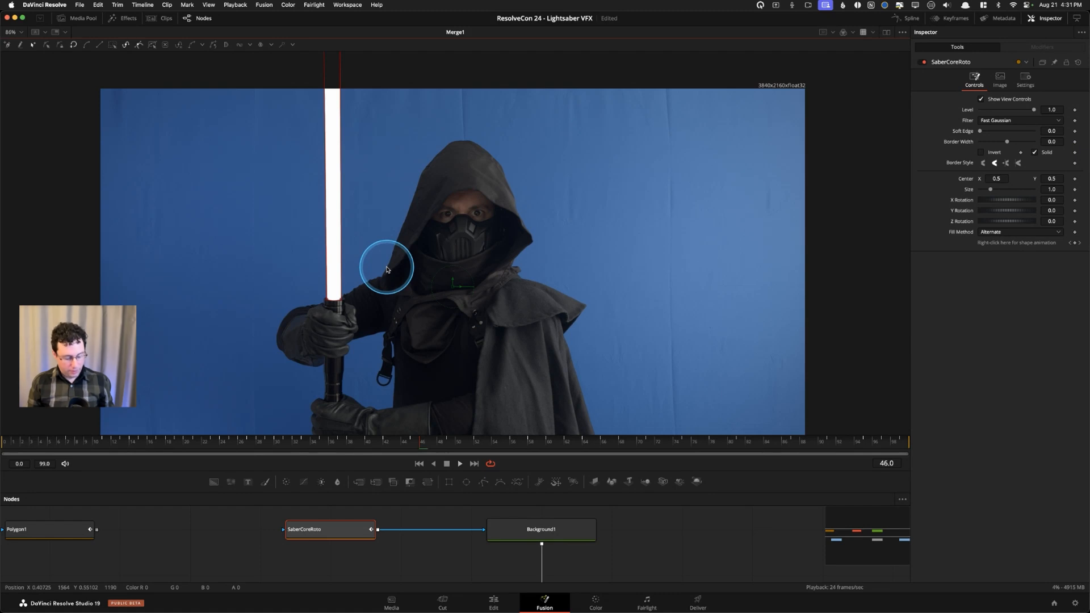
{"action": "mouse_move", "coordinate": [372, 275]}
{"action": "left_mouse_down"}
{"action": "mouse_move", "coordinate": [827, 274]}
{"action": "mouse_move", "coordinate": [382, 263]}
{"action": "mouse_move", "coordinate": [482, 261]}
{"action": "mouse_move", "coordinate": [253, 277]}
{"action": "mouse_move", "coordinate": [265, 267]}
{"action": "mouse_move", "coordinate": [454, 255]}
{"action": "mouse_move", "coordinate": [382, 268]}
{"action": "left_mouse_up"}
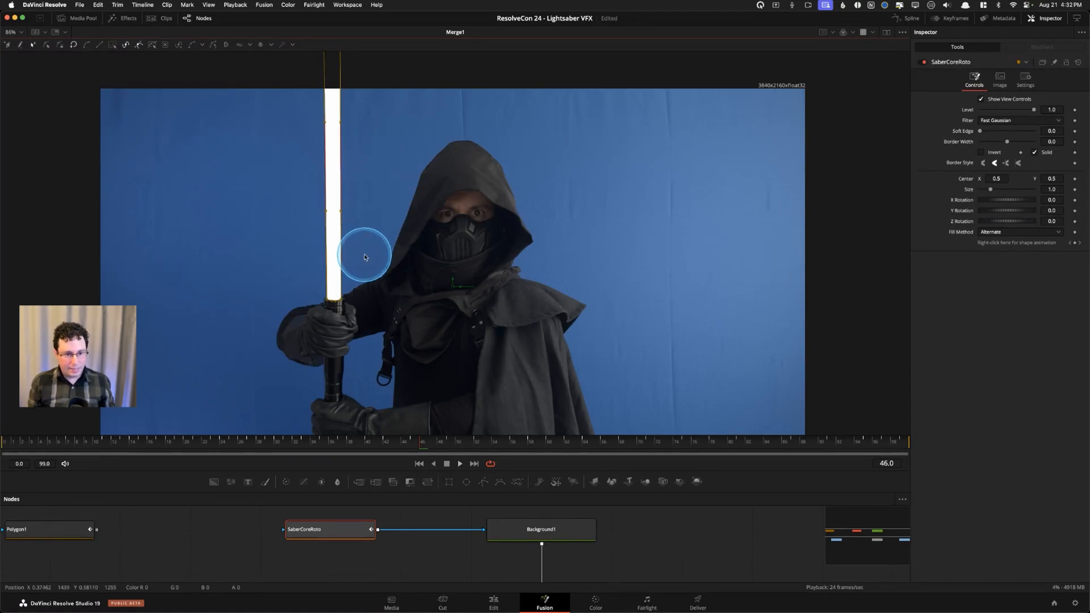
{"action": "mouse_move", "coordinate": [364, 257]}
{"action": "left_mouse_down"}
{"action": "mouse_move", "coordinate": [672, 248]}
{"action": "mouse_move", "coordinate": [373, 256]}
{"action": "mouse_move", "coordinate": [382, 262]}
{"action": "left_mouse_up"}
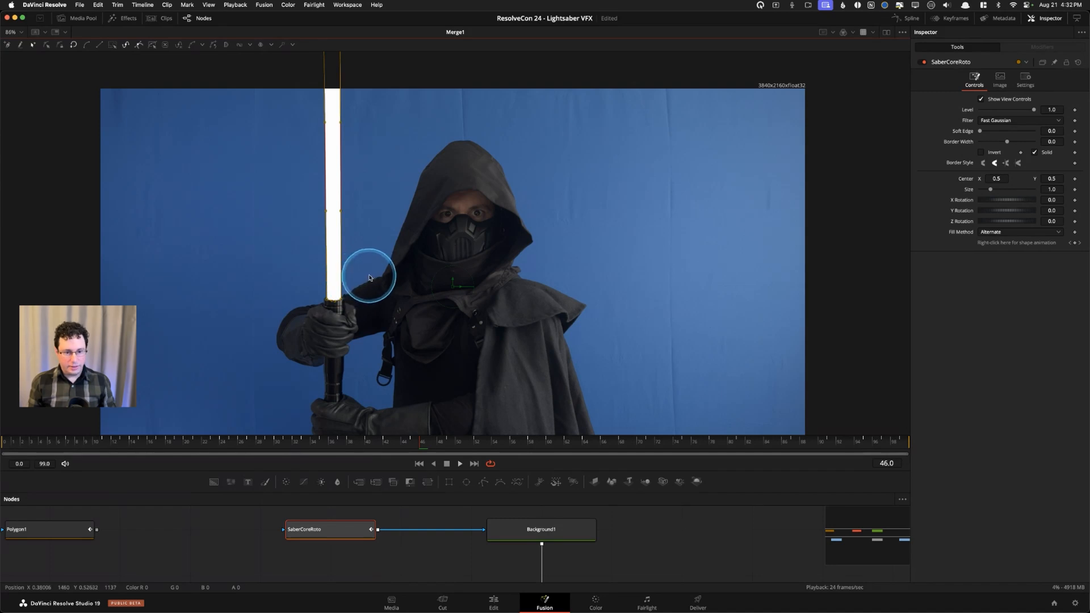
{"action": "left_click", "coordinate": [370, 278]}
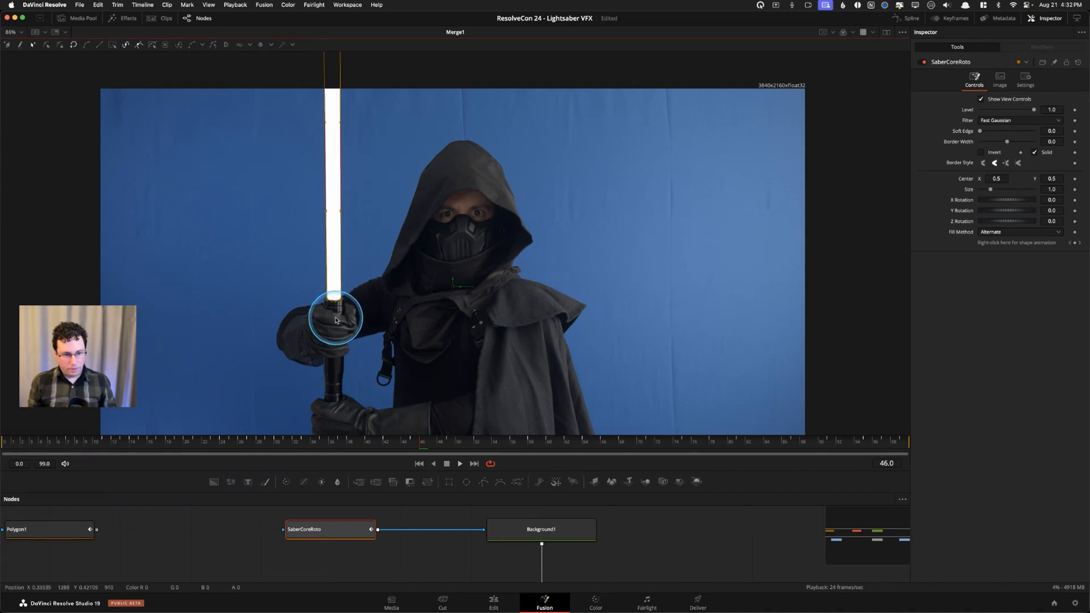
{"action": "mouse_move", "coordinate": [335, 315]}
{"action": "left_mouse_down"}
{"action": "mouse_move", "coordinate": [334, 435]}
{"action": "mouse_move", "coordinate": [329, 184]}
{"action": "mouse_move", "coordinate": [328, 414]}
{"action": "mouse_move", "coordinate": [339, 310]}
{"action": "left_mouse_up"}
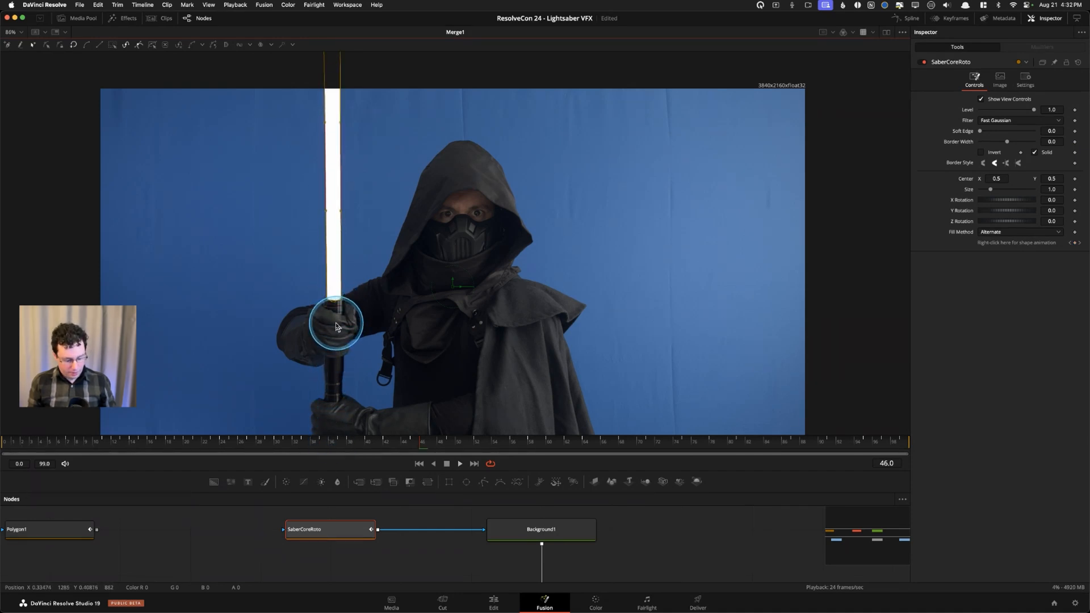
{"action": "mouse_move", "coordinate": [336, 325]}
{"action": "left_mouse_down"}
{"action": "mouse_move", "coordinate": [296, 317]}
{"action": "mouse_move", "coordinate": [397, 317]}
{"action": "mouse_move", "coordinate": [329, 322]}
{"action": "left_mouse_up"}
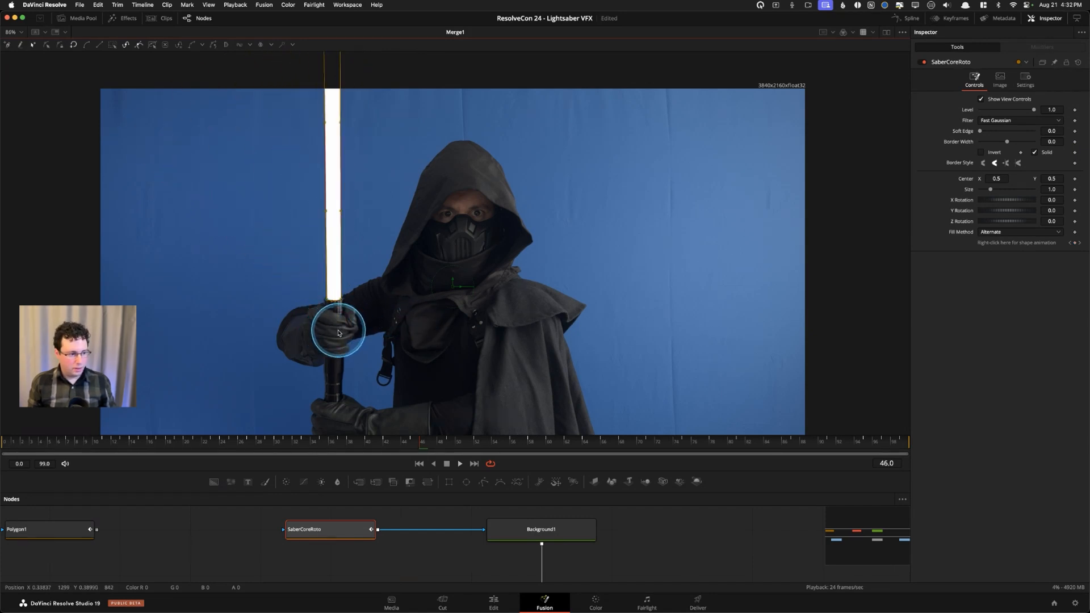
Examine up close how SaberCoreRoto's mask meets the blade edges and the hilt at frame 46.
{"action": "scroll", "coordinate": [395, 280], "scroll_direction": "up", "scroll_amount": 2}
{"action": "scroll", "coordinate": [396, 279], "scroll_direction": "down", "scroll_amount": 1}
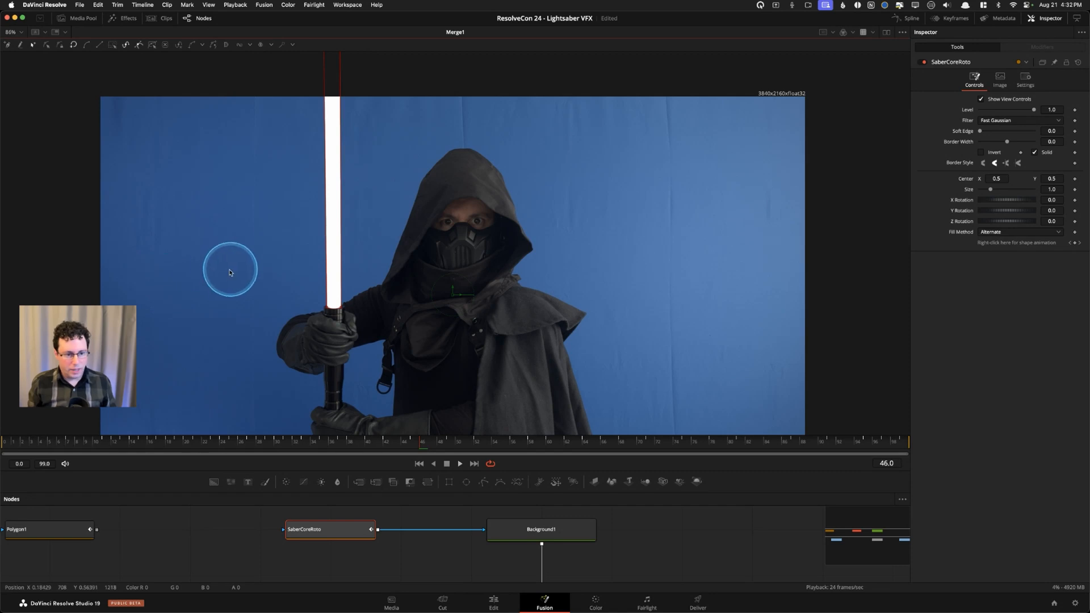
{"action": "scroll", "coordinate": [307, 299], "scroll_direction": "up", "scroll_amount": 5}
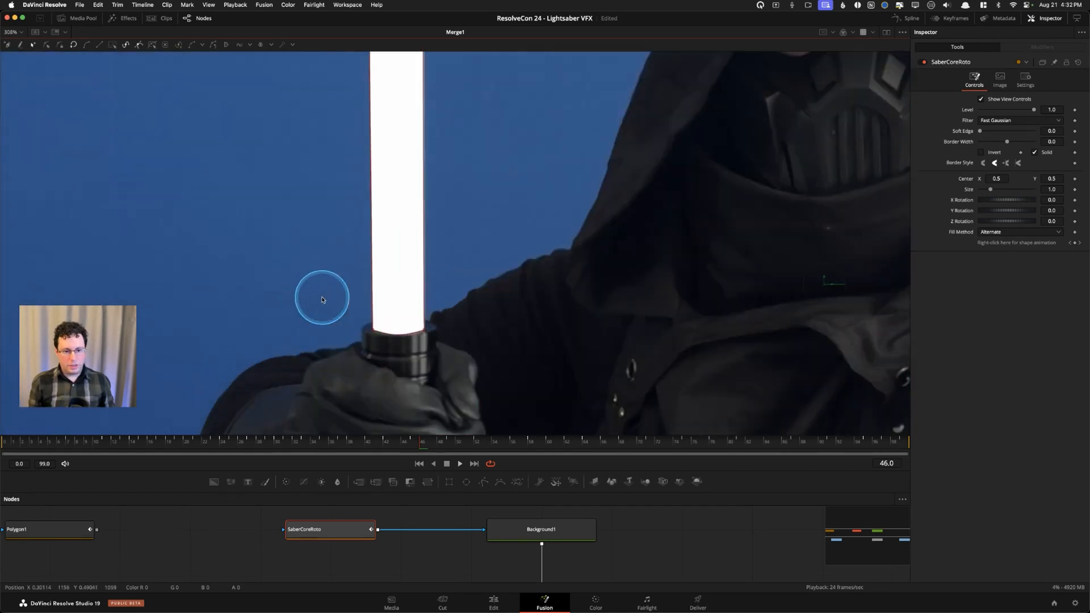
{"action": "scroll", "coordinate": [321, 297], "scroll_direction": "down", "scroll_amount": 2}
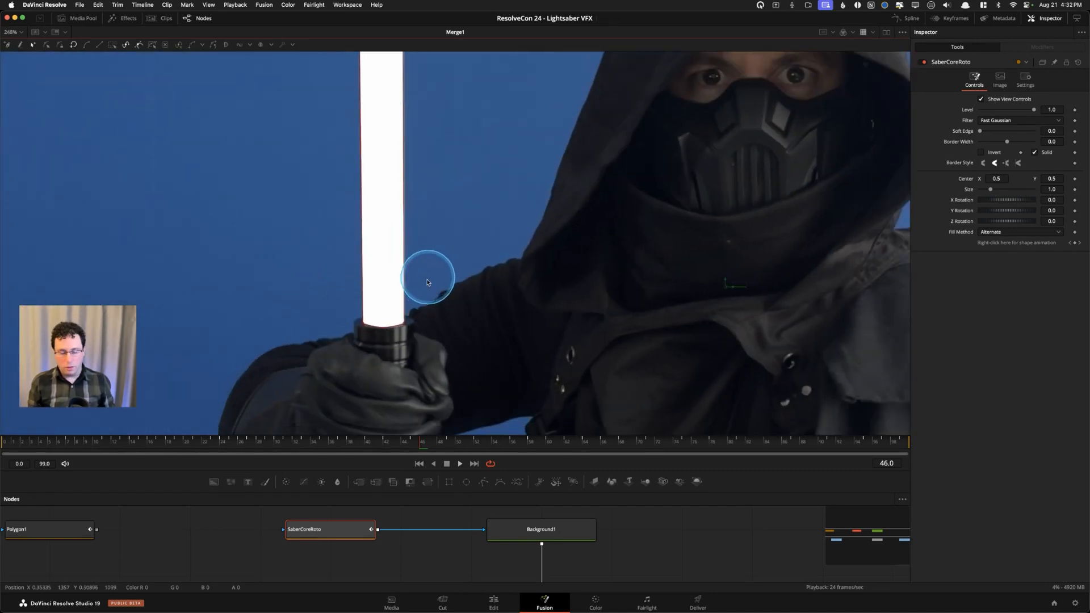
{"action": "scroll", "coordinate": [432, 290], "scroll_direction": "down", "scroll_amount": 8}
{"action": "scroll", "coordinate": [431, 290], "scroll_direction": "up", "scroll_amount": 10}
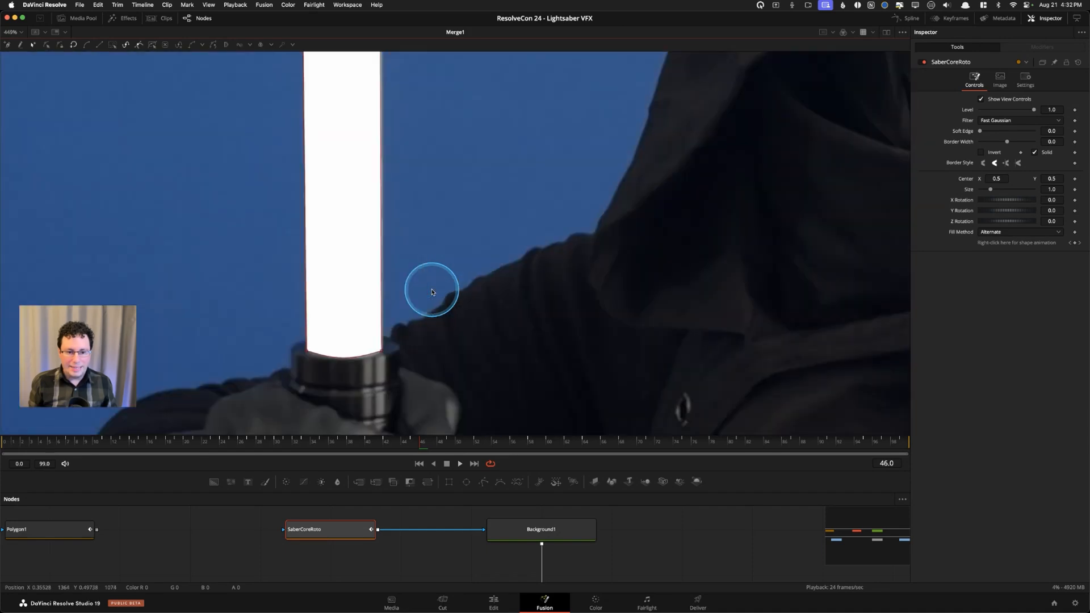
{"action": "left_click_drag", "start_coordinate": [430, 336], "coordinate": [442, 239]}
{"action": "scroll", "coordinate": [419, 249], "scroll_direction": "up", "scroll_amount": 2}
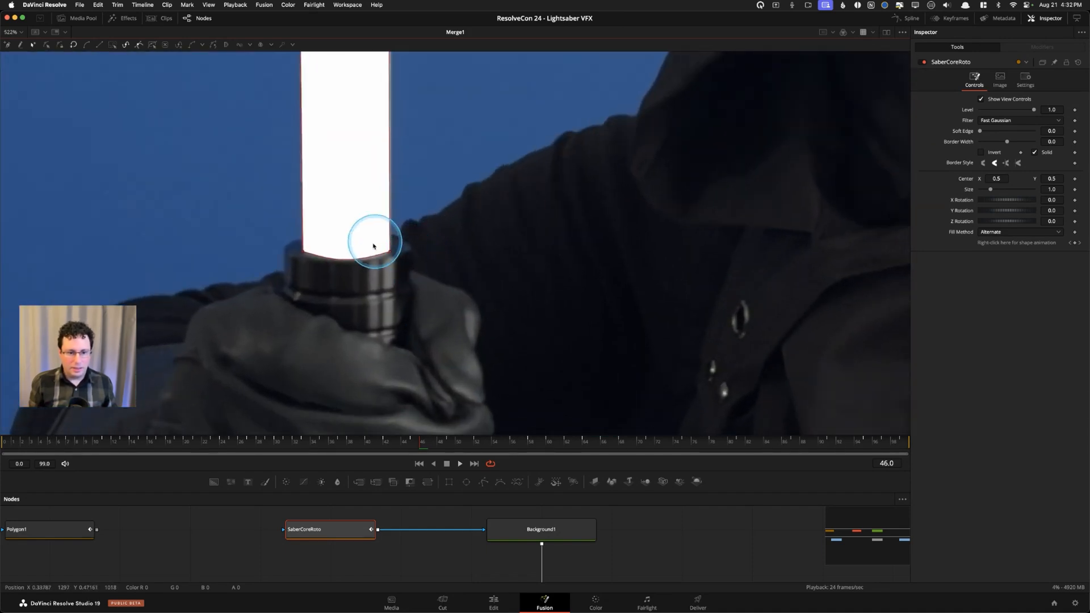
{"action": "scroll", "coordinate": [454, 287], "scroll_direction": "down", "scroll_amount": 8}
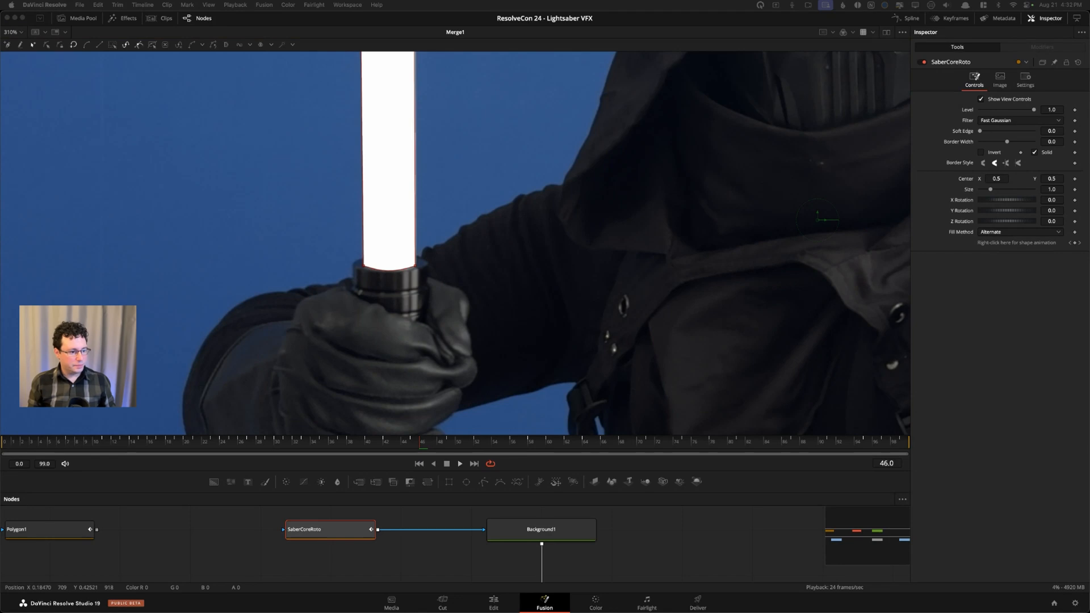
{"action": "left_click", "coordinate": [181, 340]}
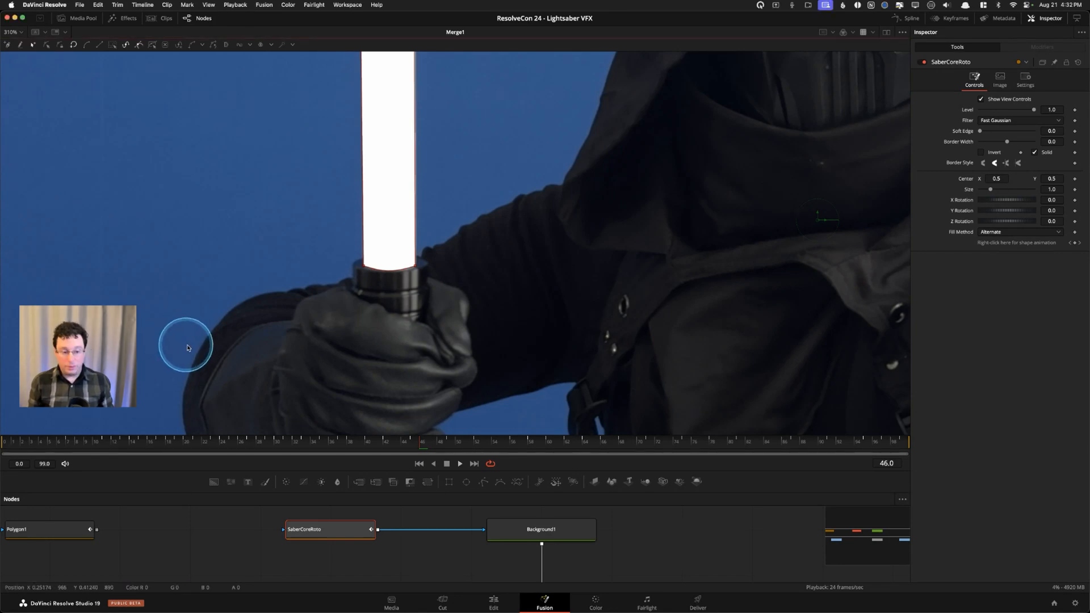
View frame 46 at 100% and 200% scale, and return the viewer to fit the whole image.
{"action": "key", "text": "ctrl+1"}
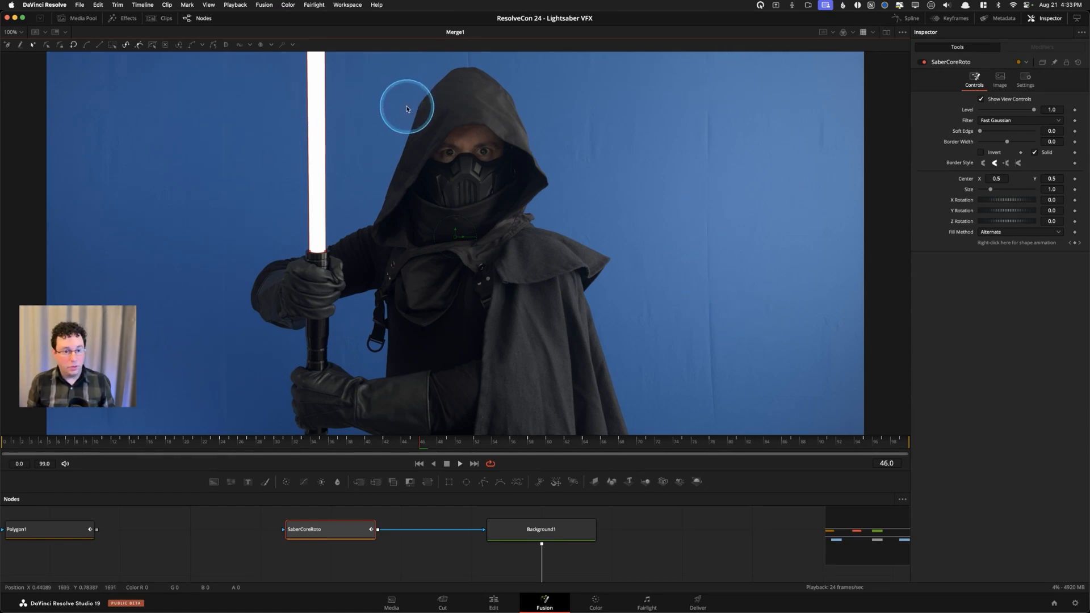
{"action": "key", "text": "="}
{"action": "left_click_drag", "start_coordinate": [475, 122], "coordinate": [476, 249]}
{"action": "left_click_drag", "start_coordinate": [348, 156], "coordinate": [548, 255]}
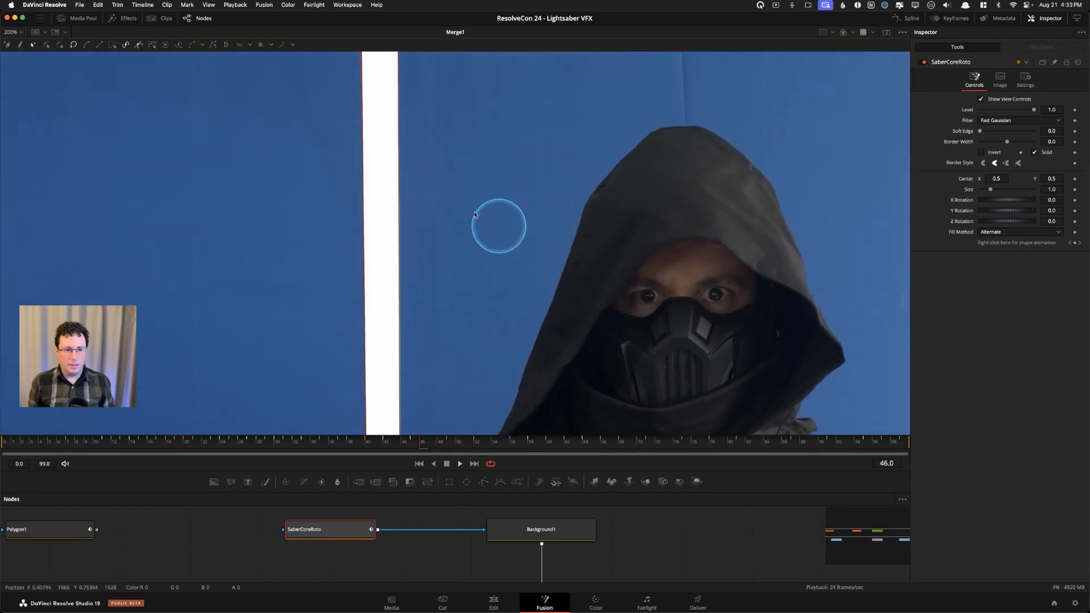
{"action": "key", "text": "super+f"}
{"action": "key", "text": "="}
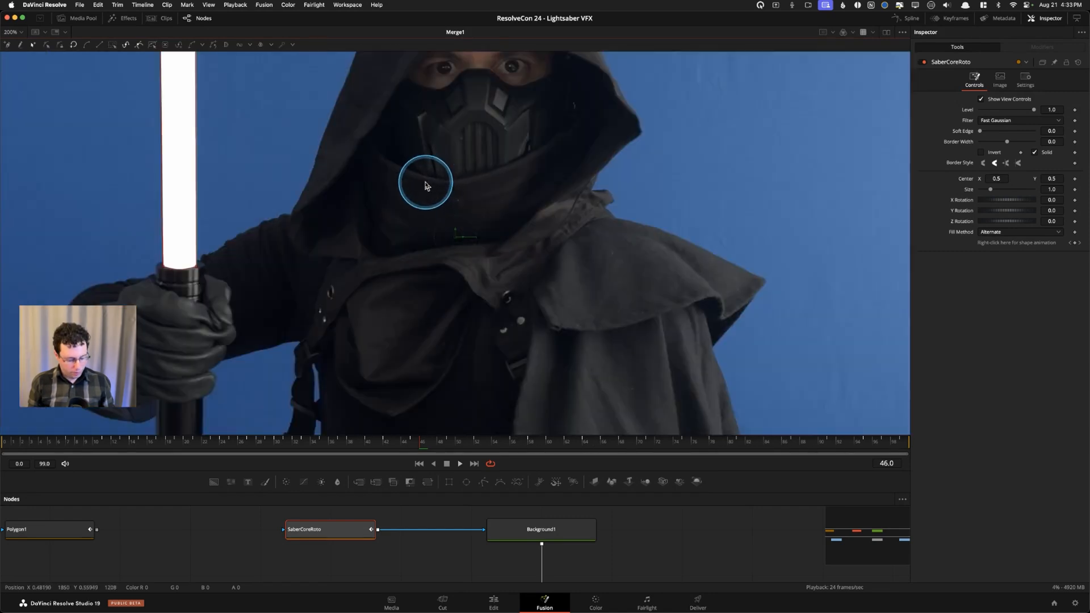
{"action": "key", "text": "super+f"}
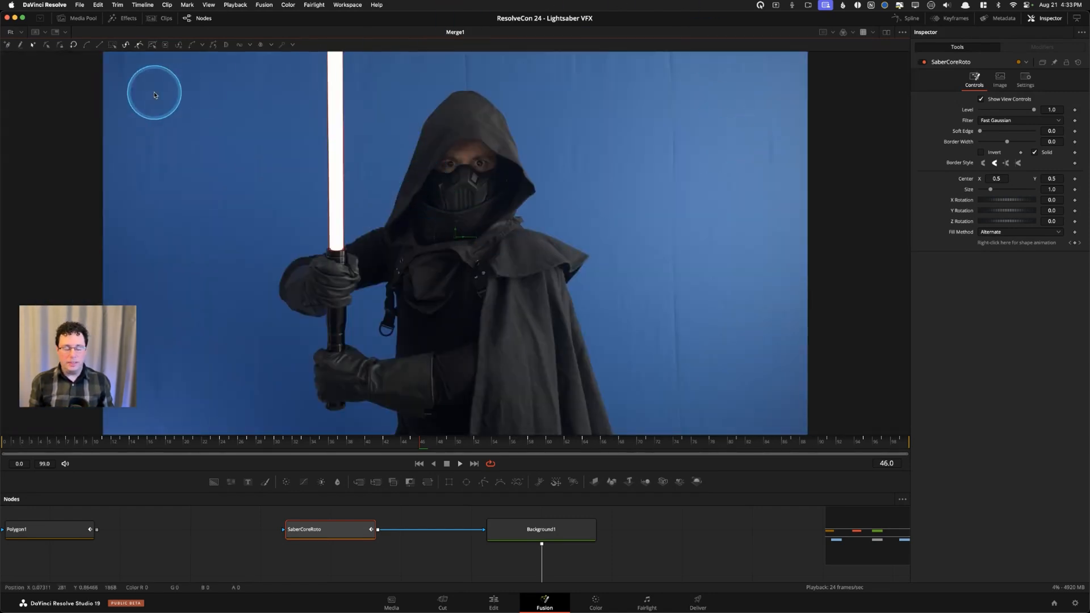
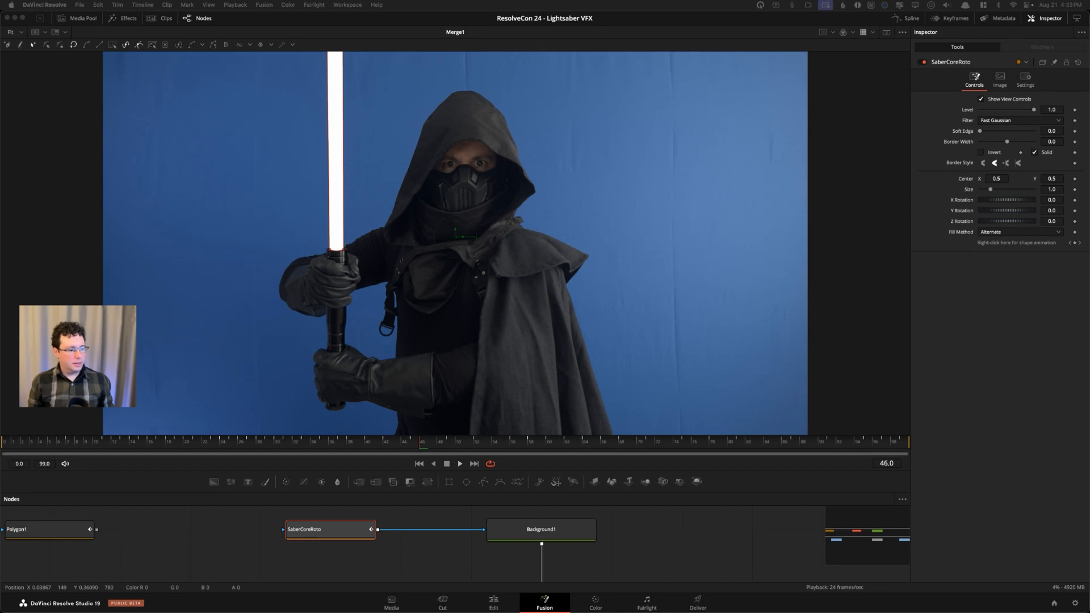
Deselect SaberCoreRoto at frame 45 and scrub back to frame 25 to examine the mask between keyframes without its outline.
{"action": "left_click", "coordinate": [668, 535]}
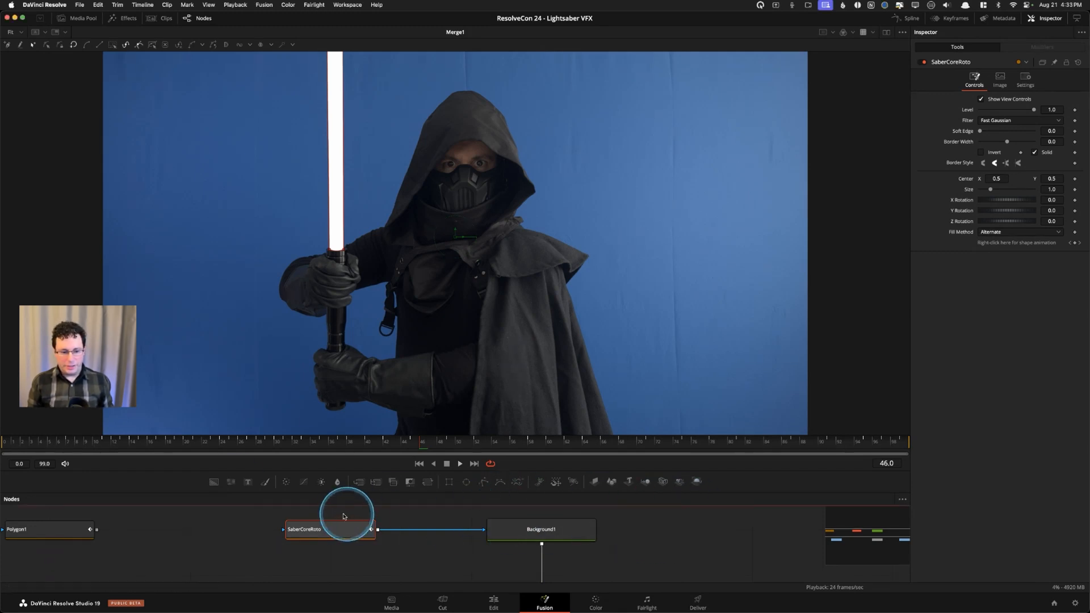
{"action": "left_click_drag", "start_coordinate": [389, 445], "coordinate": [414, 446]}
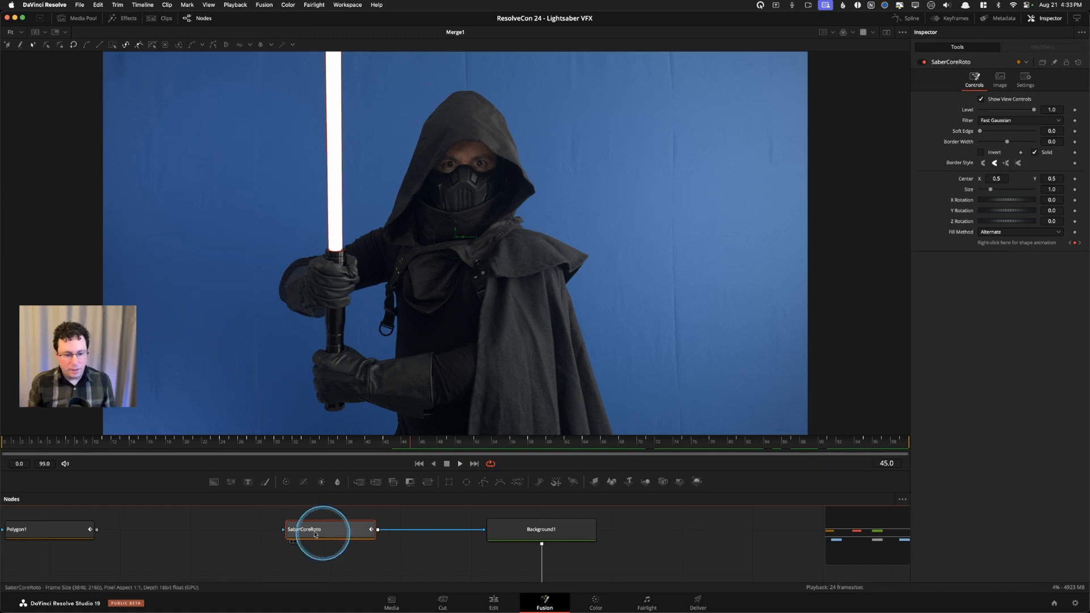
{"action": "left_click", "coordinate": [261, 542]}
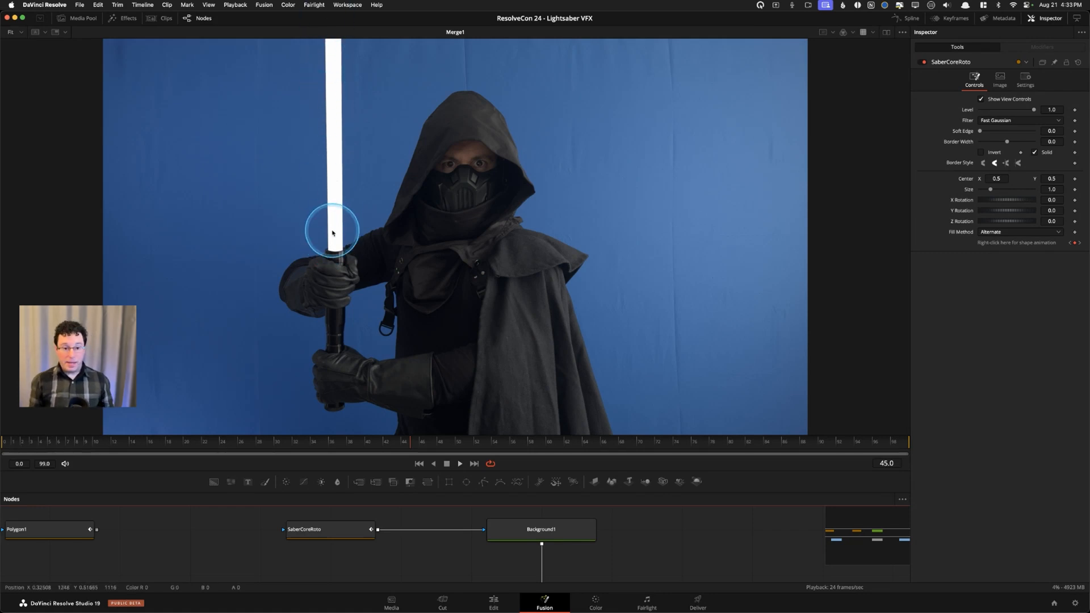
{"action": "left_click_drag", "start_coordinate": [360, 471], "coordinate": [360, 463]}
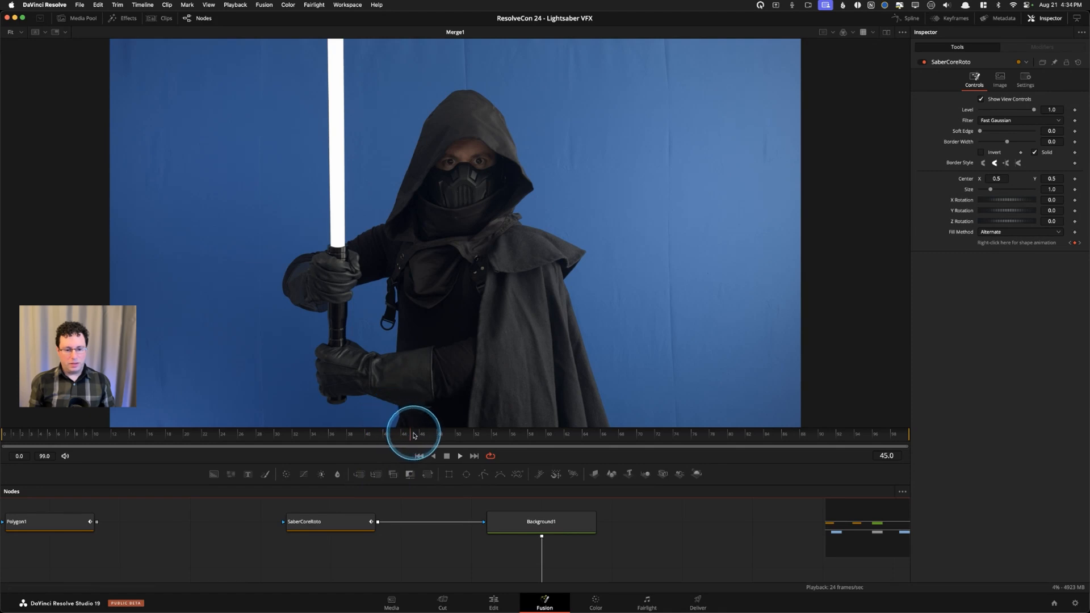
{"action": "left_click_drag", "start_coordinate": [413, 435], "coordinate": [229, 446]}
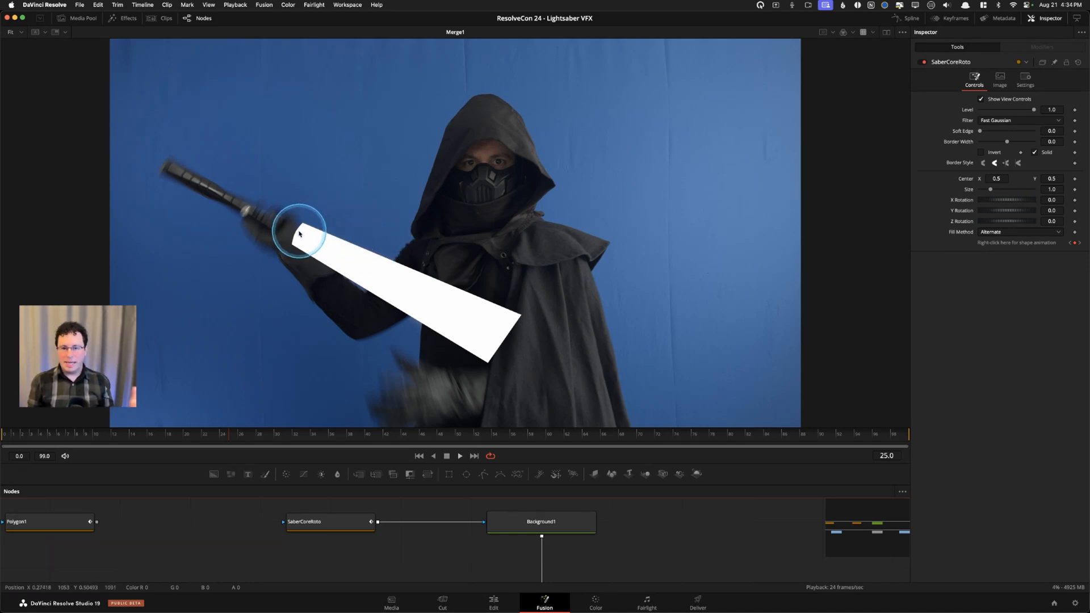
{"action": "left_click", "coordinate": [263, 436]}
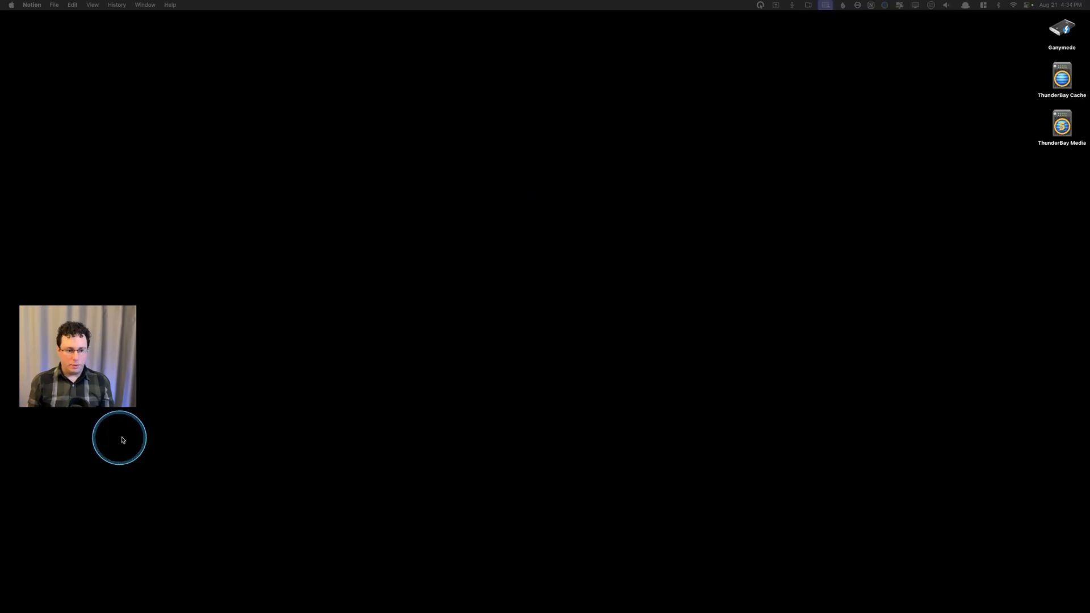
Relaunch DaVinci Resolve, ignore the crash report, reopen the ResolveCon 24 - Lightsaber VFX project, and postpone the keyboard update.
{"action": "mouse_move", "coordinate": [385, 593]}
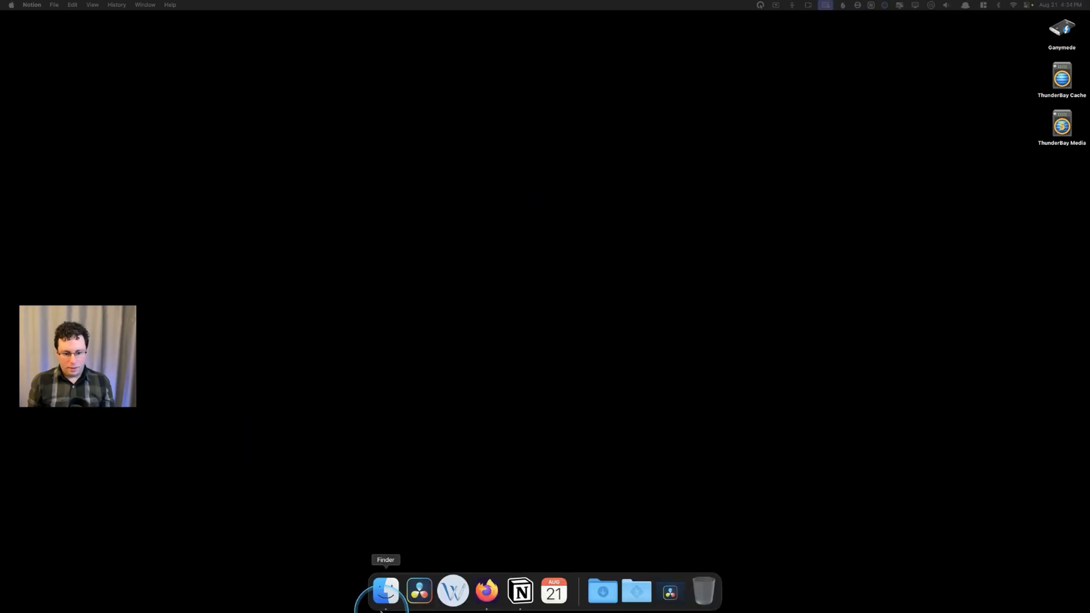
{"action": "left_click", "coordinate": [419, 594]}
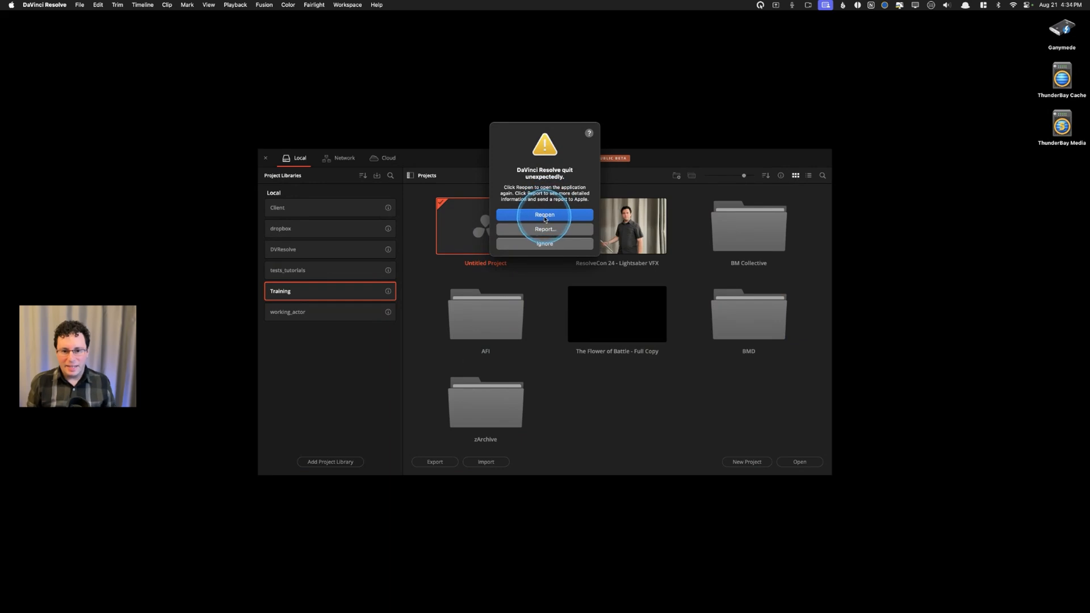
{"action": "left_click", "coordinate": [555, 245]}
{"action": "double_click", "coordinate": [604, 246]}
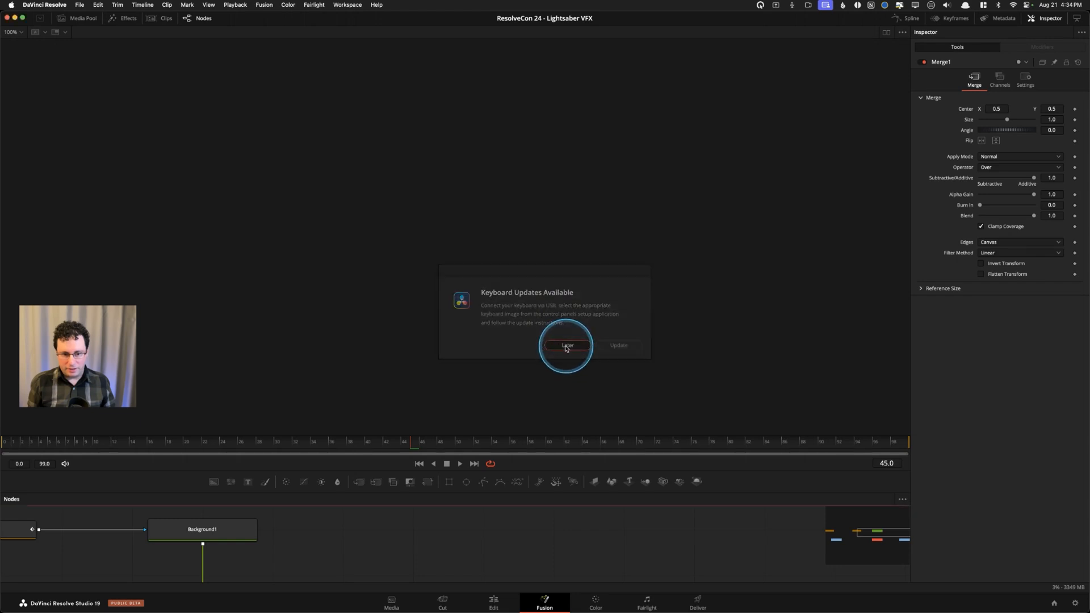
{"action": "left_click", "coordinate": [566, 346]}
Switch to the Edit page and move the LightsaberVFX timeline's playhead to 00:00:01:08.
{"action": "key", "text": "shift+4"}
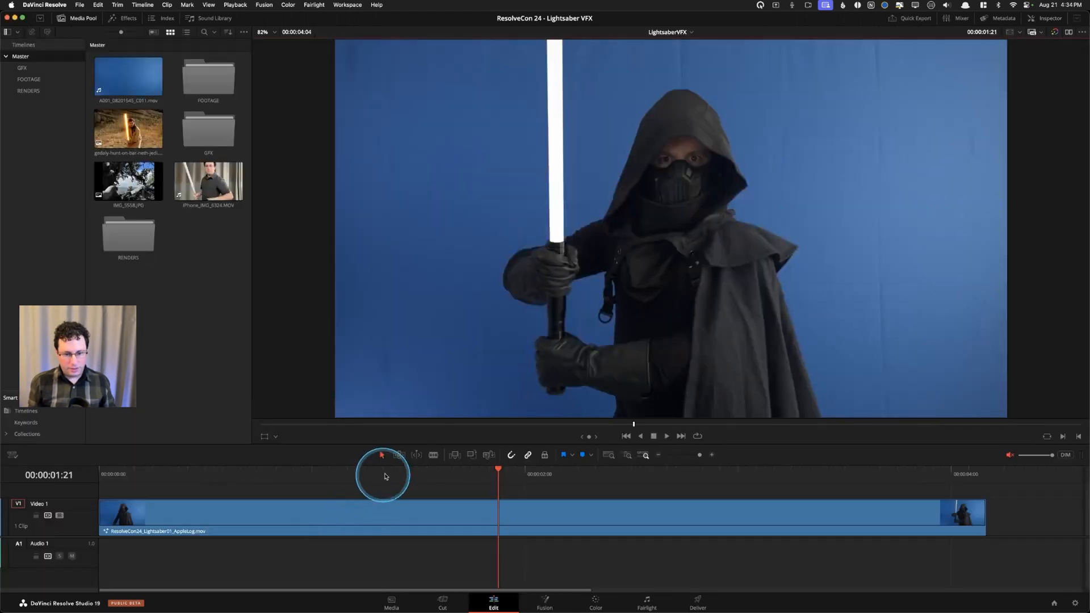
{"action": "left_click", "coordinate": [382, 473]}
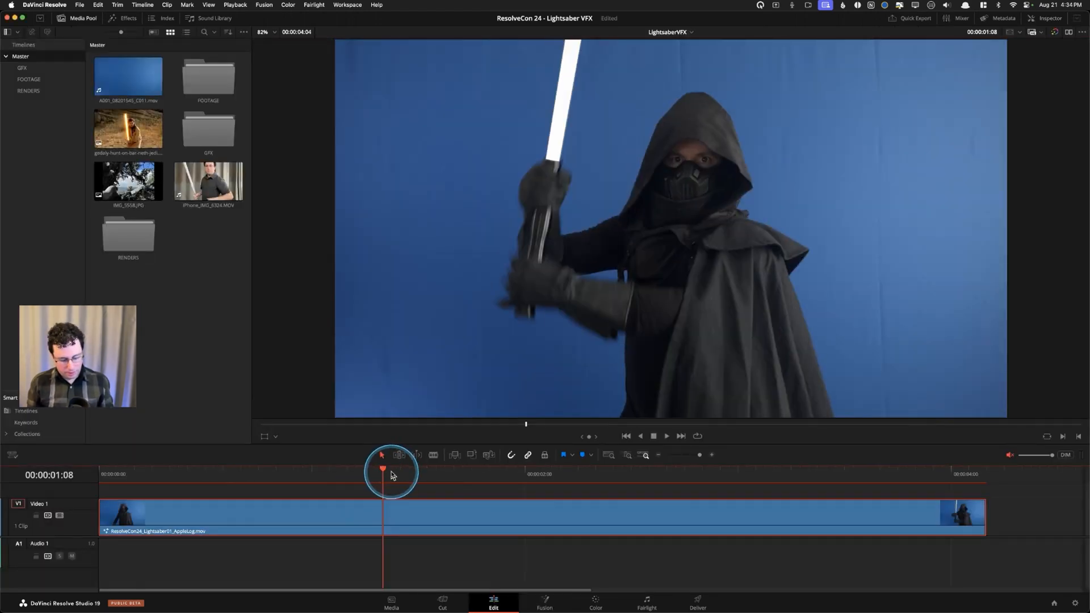
Open the lightsaber clip's composition on the Fusion page and show Merge1 in the viewer.
{"action": "key", "text": "shift+5"}
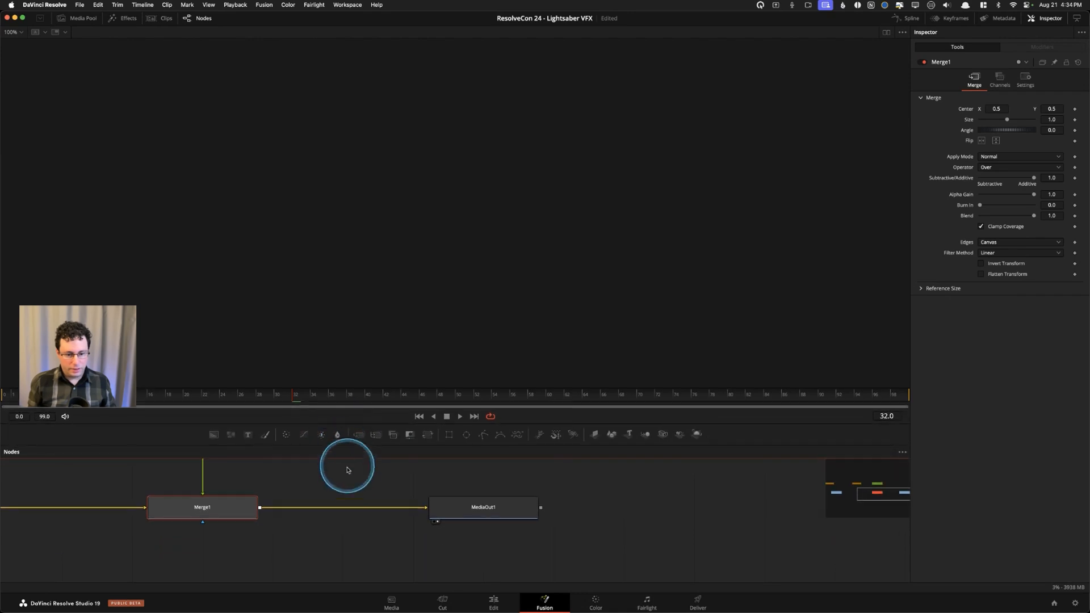
{"action": "left_click_drag", "start_coordinate": [346, 490], "coordinate": [526, 541]}
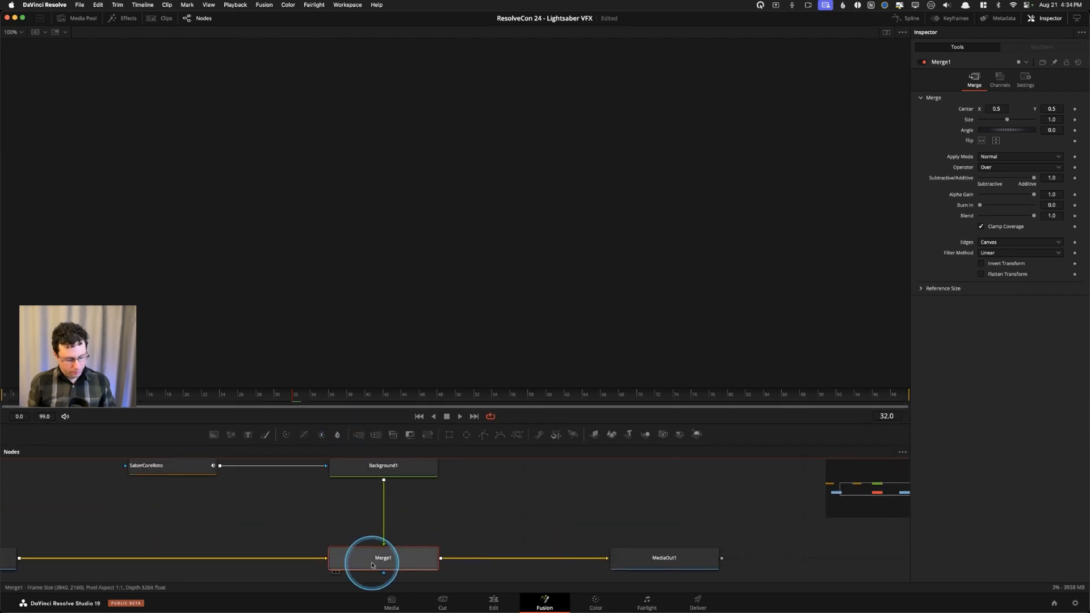
{"action": "key", "text": "1"}
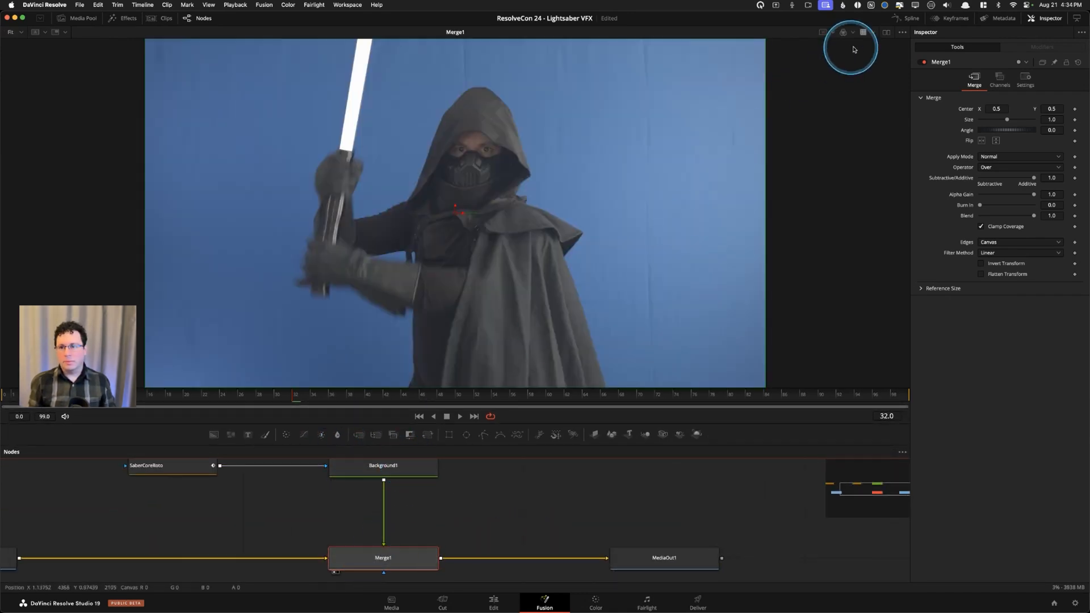
Enable Apply Forward OOTF in the viewer LUT's ManagedColorSpace settings, and close the LUT editor.
{"action": "left_click", "coordinate": [874, 33]}
{"action": "left_click", "coordinate": [881, 47]}
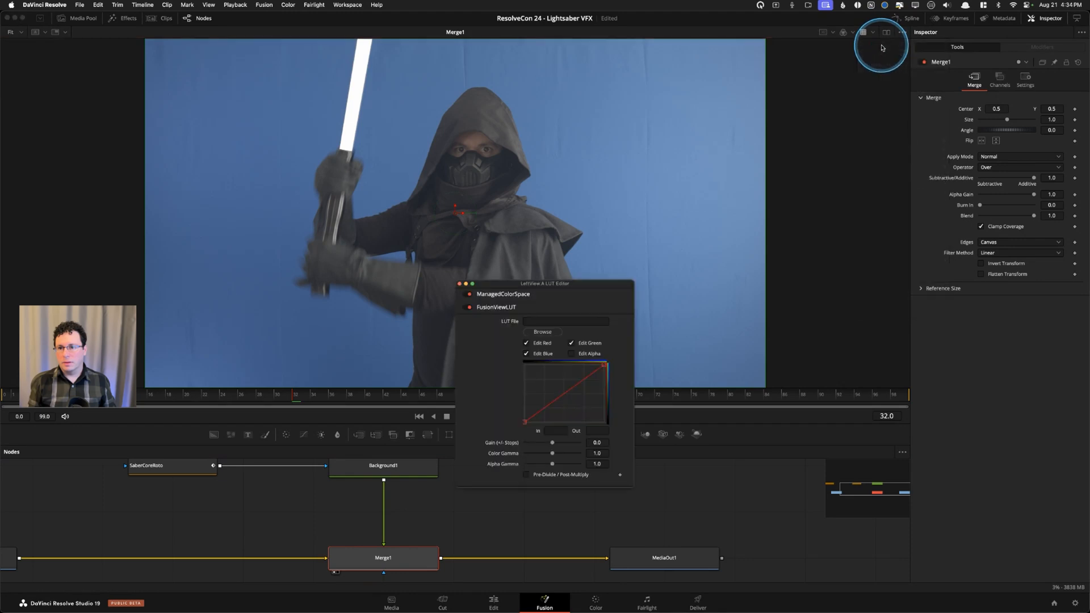
{"action": "left_click", "coordinate": [502, 295]}
{"action": "left_click", "coordinate": [549, 493]}
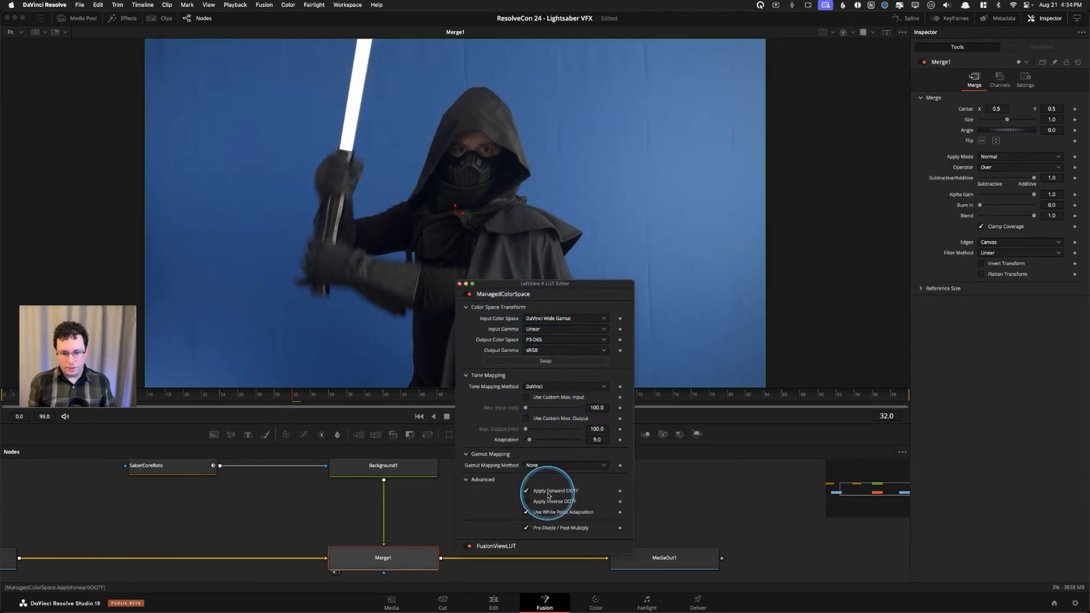
{"action": "left_click", "coordinate": [459, 283]}
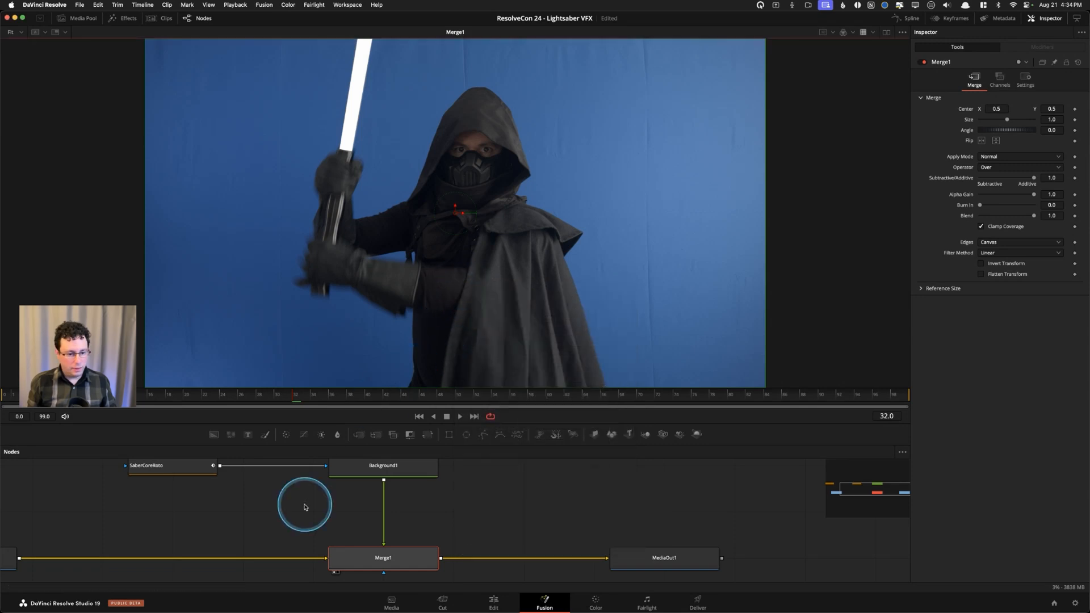
Enlarge the node editor area and move the playhead to frame 60.
{"action": "left_click_drag", "start_coordinate": [299, 421], "coordinate": [420, 513]}
{"action": "mouse_move", "coordinate": [292, 521]}
{"action": "left_mouse_down"}
{"action": "mouse_move", "coordinate": [301, 494]}
{"action": "mouse_move", "coordinate": [299, 517]}
{"action": "left_mouse_up"}
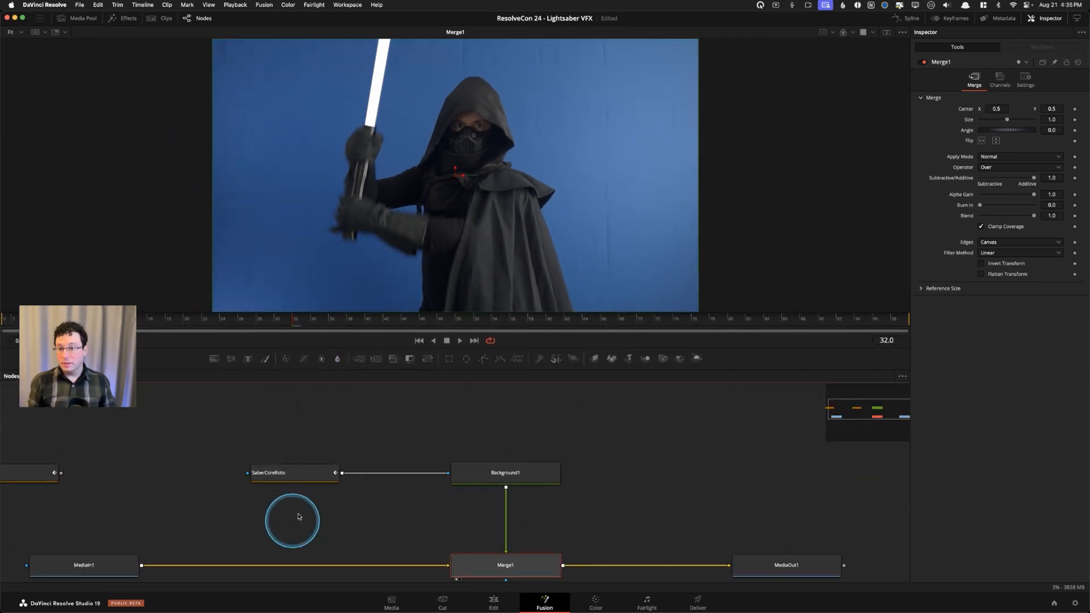
{"action": "left_click", "coordinate": [386, 321]}
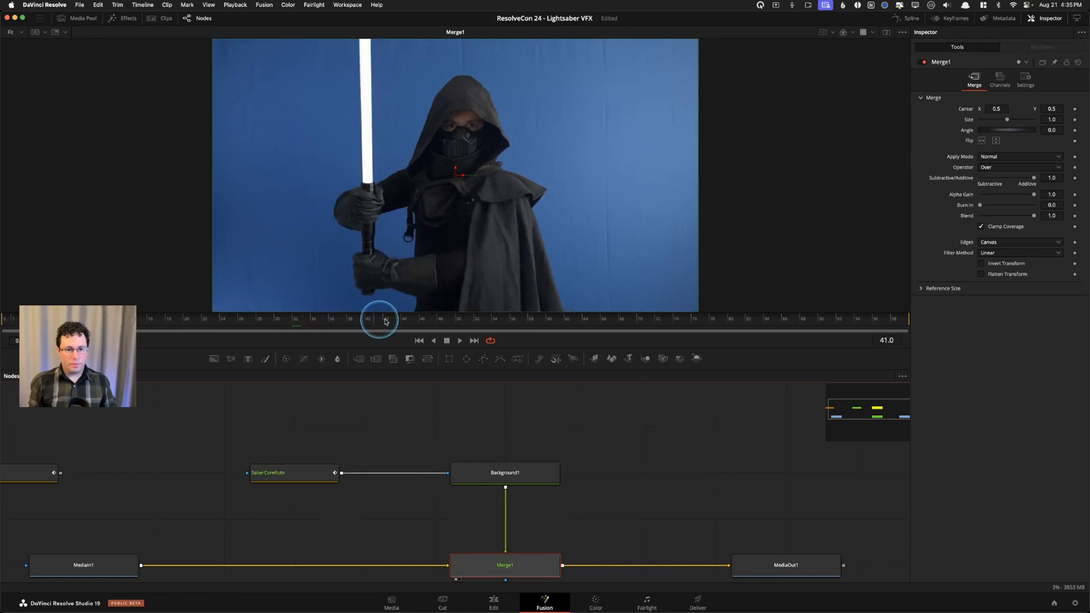
{"action": "left_click_drag", "start_coordinate": [386, 321], "coordinate": [550, 328]}
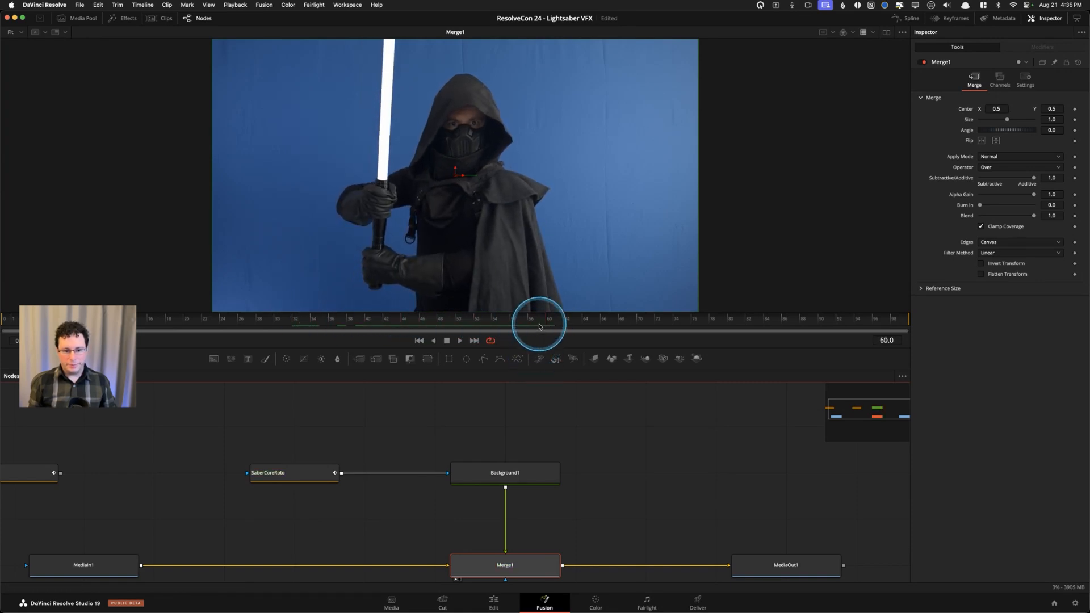
Move the SaberCoreRoto and Background1 nodes together higher above Merge1 in the node graph.
{"action": "left_click_drag", "start_coordinate": [652, 425], "coordinate": [216, 505]}
{"action": "left_click", "coordinate": [519, 487]}
{"action": "left_click_drag", "start_coordinate": [519, 486], "coordinate": [508, 447]}
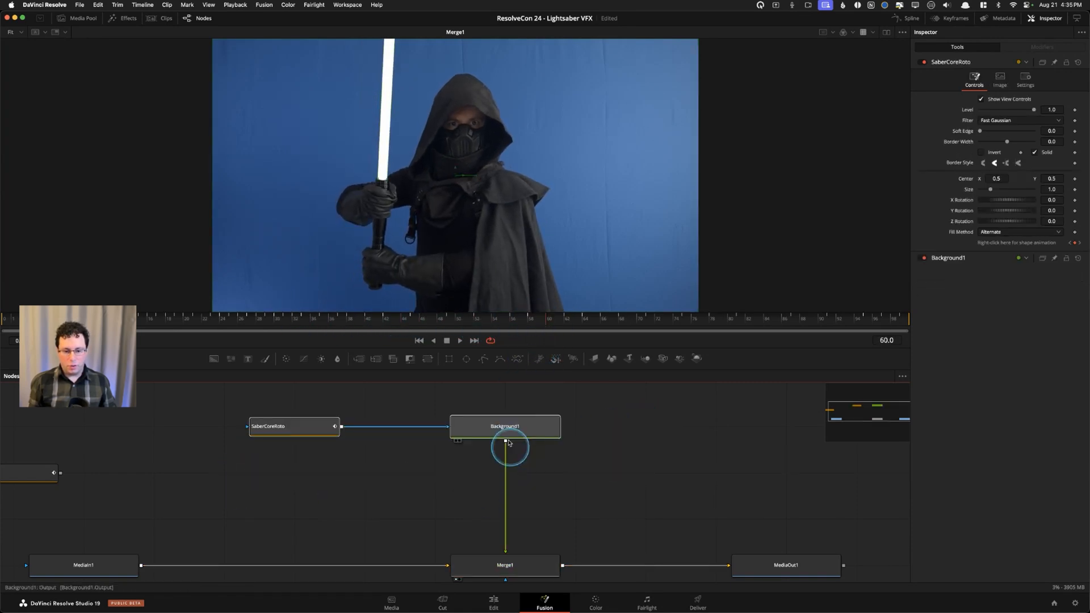
{"action": "left_click", "coordinate": [504, 423]}
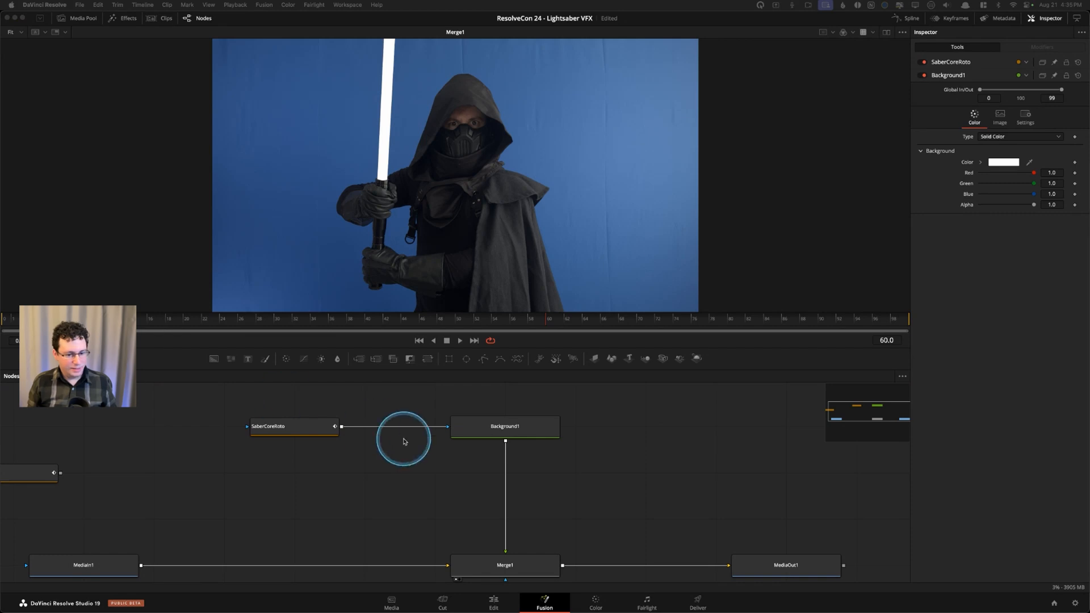
{"action": "left_click", "coordinate": [396, 471]}
{"action": "left_click_drag", "start_coordinate": [407, 489], "coordinate": [442, 466]}
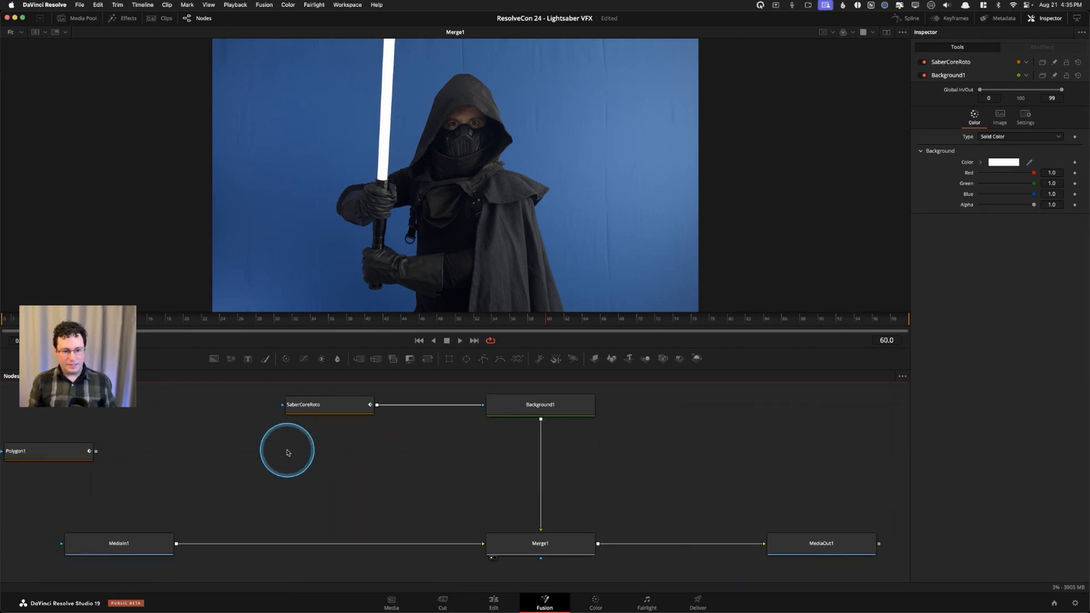
{"action": "scroll", "coordinate": [373, 442], "scroll_direction": "right", "scroll_amount": 5}
{"action": "mouse_move", "coordinate": [271, 414]}
{"action": "left_mouse_down"}
{"action": "mouse_move", "coordinate": [348, 415]}
{"action": "mouse_move", "coordinate": [278, 414]}
{"action": "left_mouse_up"}
{"action": "left_click", "coordinate": [401, 489]}
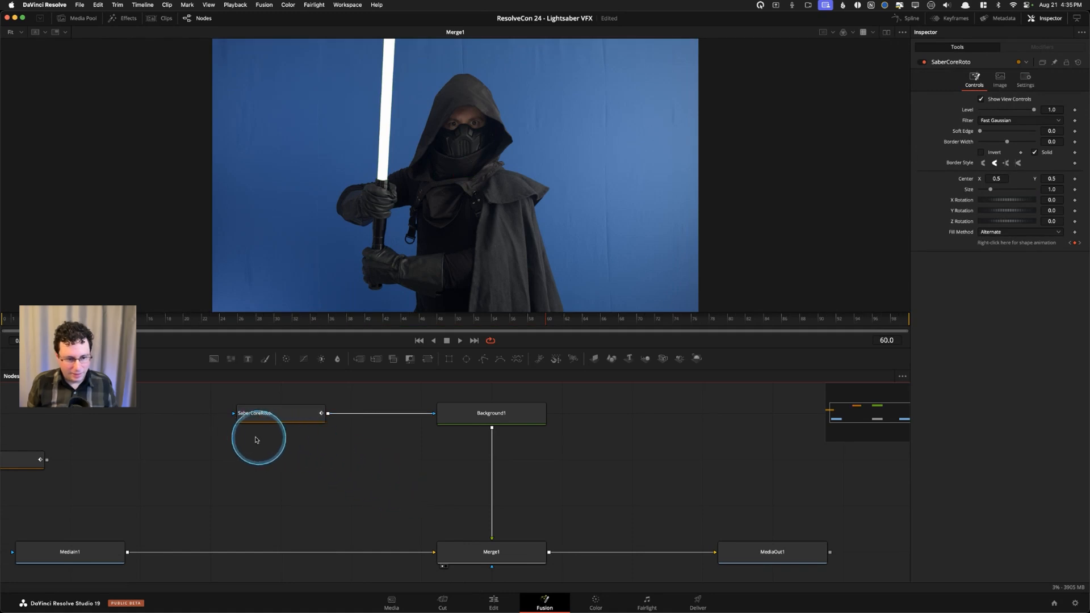
{"action": "mouse_move", "coordinate": [456, 430]}
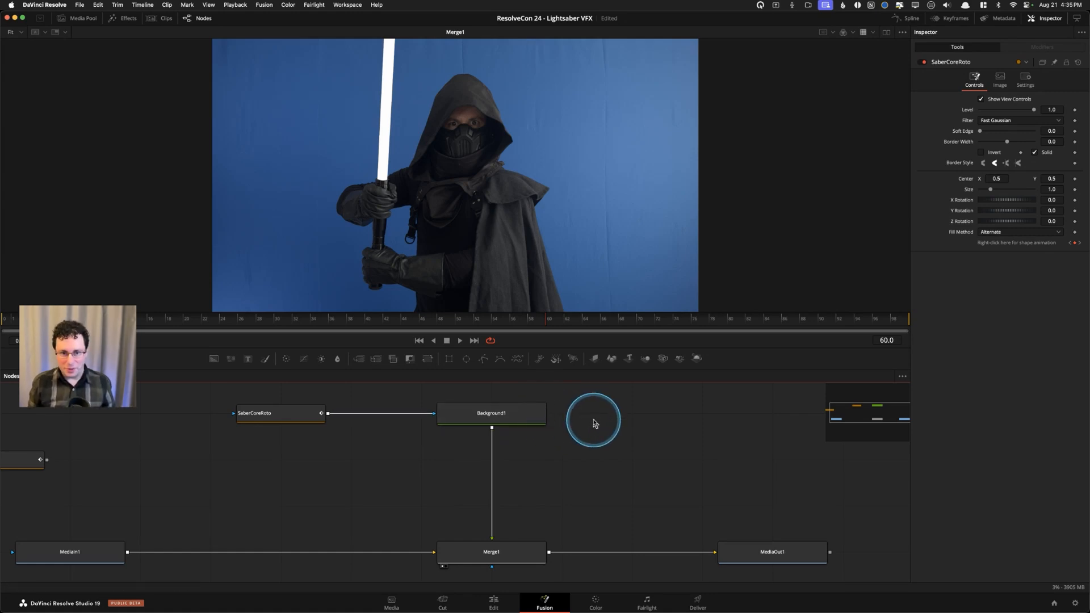
{"action": "left_click", "coordinate": [488, 419]}
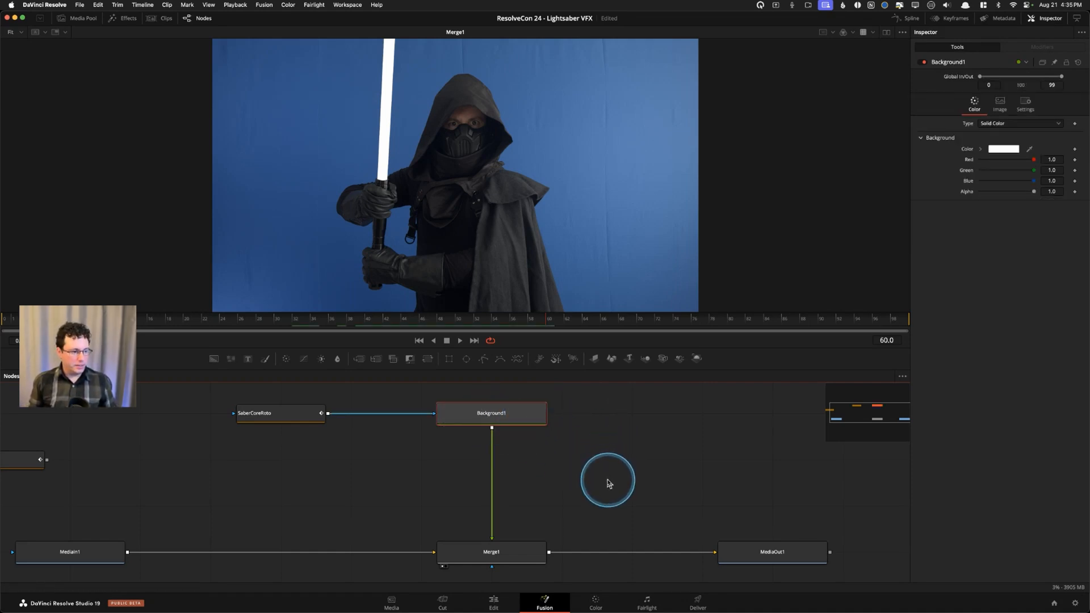
{"action": "left_click", "coordinate": [601, 469]}
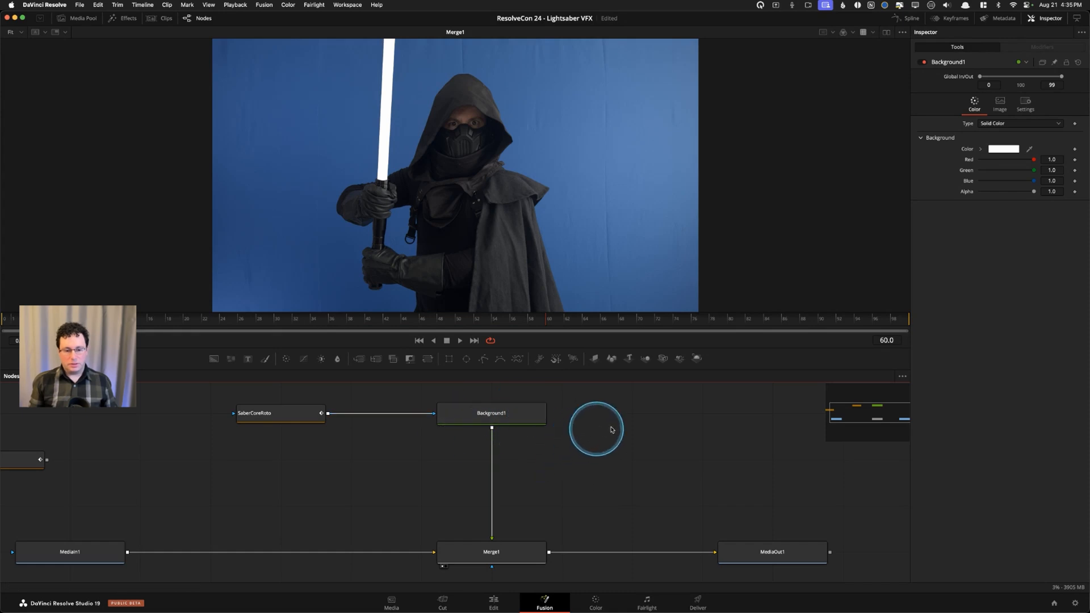
Raise SaberCoreRoto and Background1 further to make more room above Merge1.
{"action": "left_click_drag", "start_coordinate": [637, 448], "coordinate": [400, 448]}
{"action": "scroll", "coordinate": [635, 486], "scroll_direction": "down", "scroll_amount": 3}
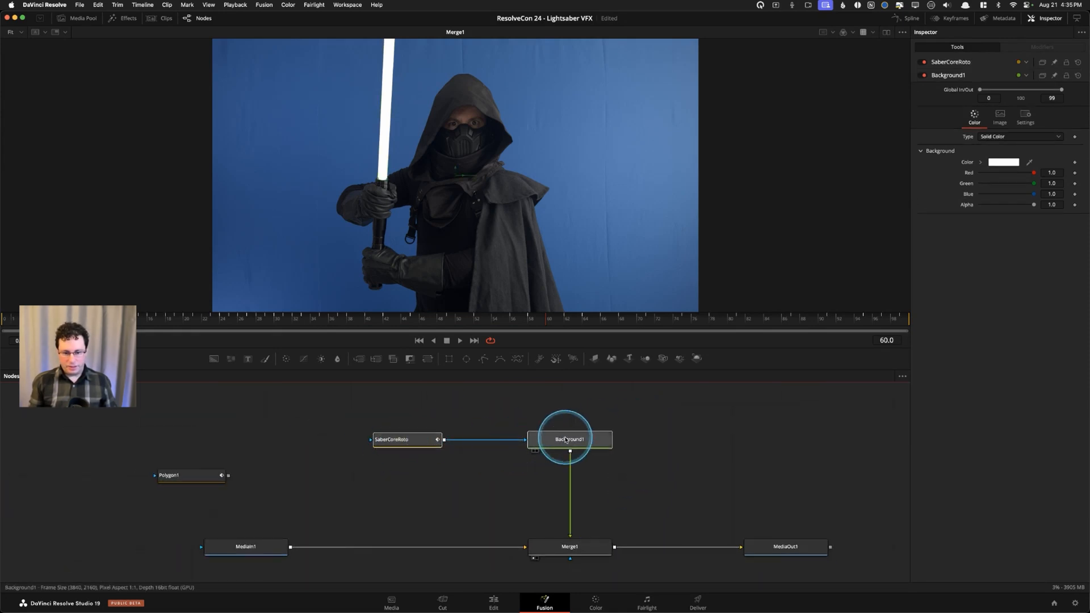
{"action": "left_click_drag", "start_coordinate": [566, 440], "coordinate": [566, 406]}
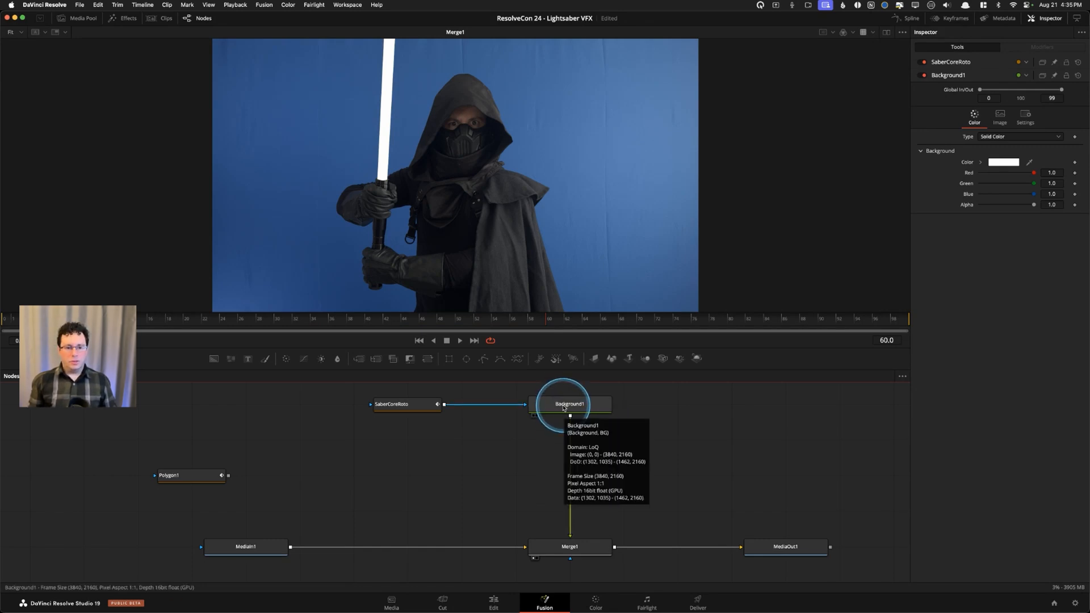
Insert a Gaussian Blur between Background1 and Merge1, and set its strength to 0.157.
{"action": "scroll", "coordinate": [378, 140], "scroll_direction": "up", "scroll_amount": 2}
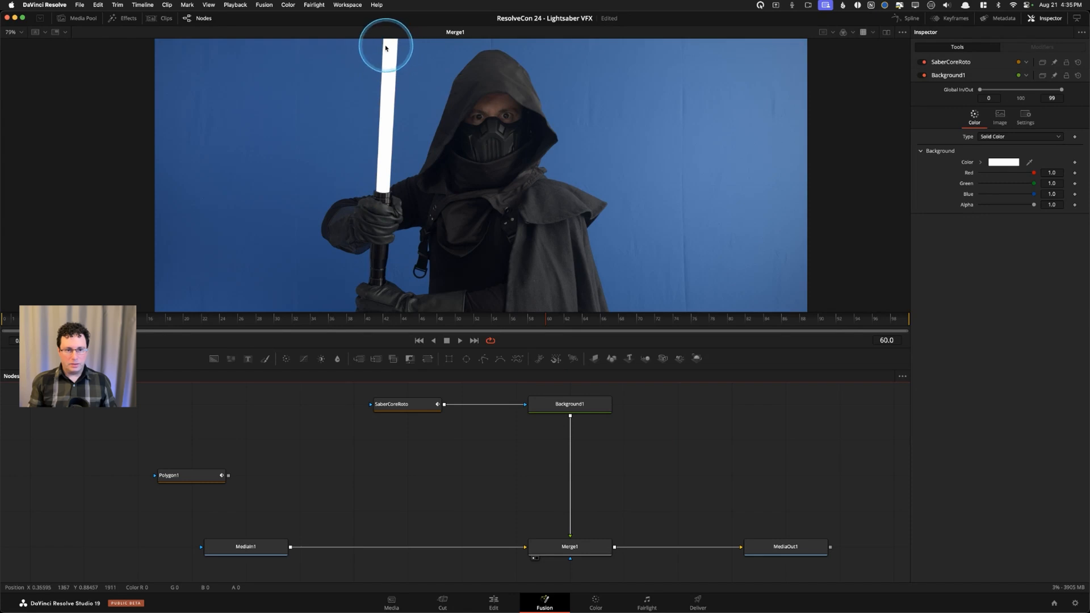
{"action": "left_click", "coordinate": [577, 409]}
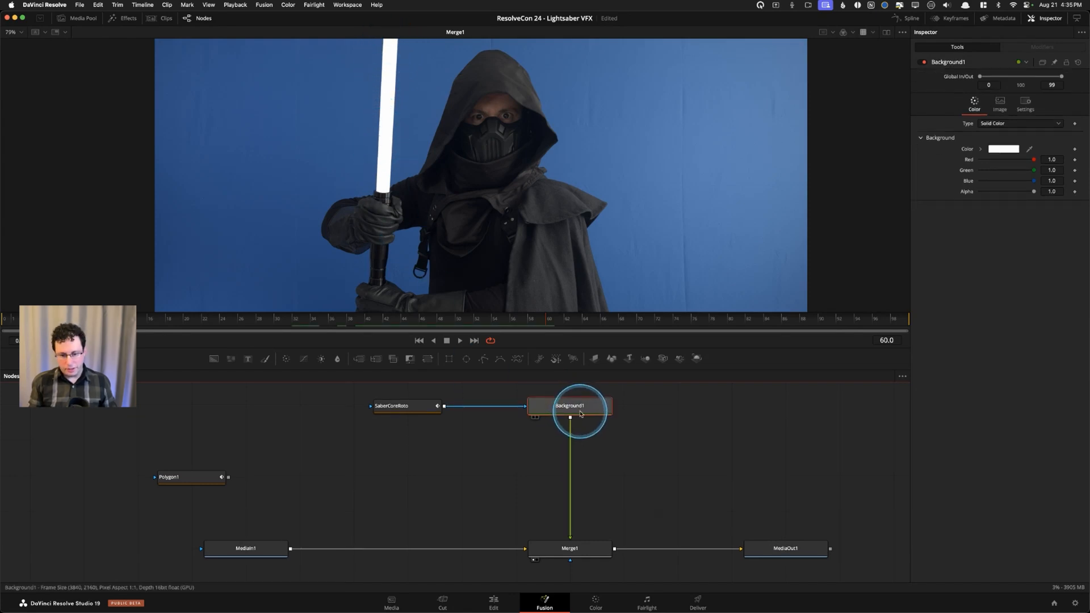
{"action": "key", "text": "shift+space"}
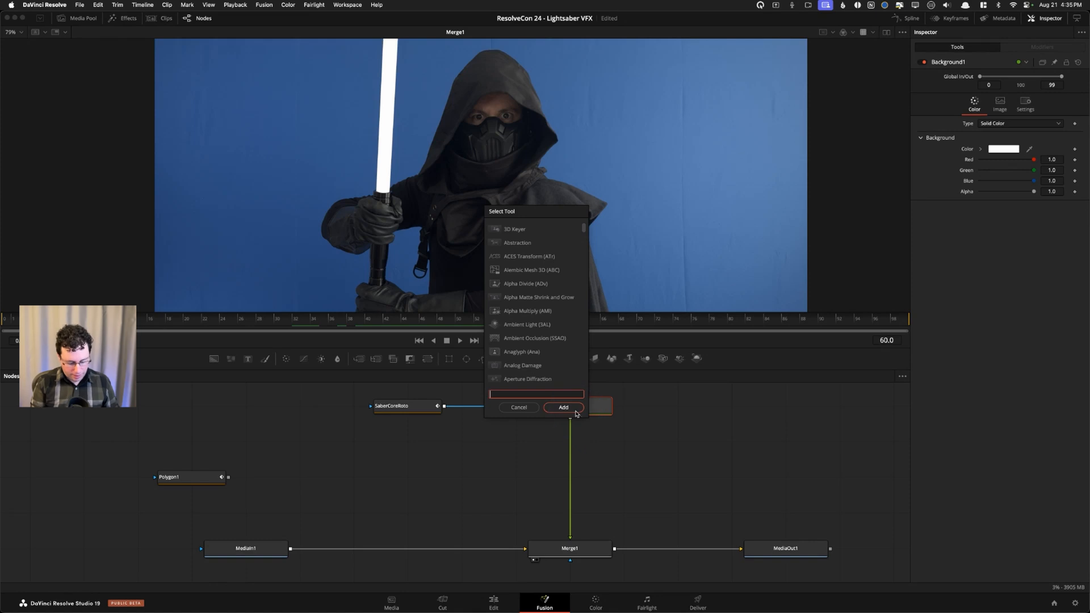
{"action": "type", "text": "blur"}
{"action": "key", "text": "Down"}
{"action": "key", "text": "Down"}
{"action": "key", "text": "Down"}
{"action": "key", "text": "Down"}
{"action": "key", "text": "Down"}
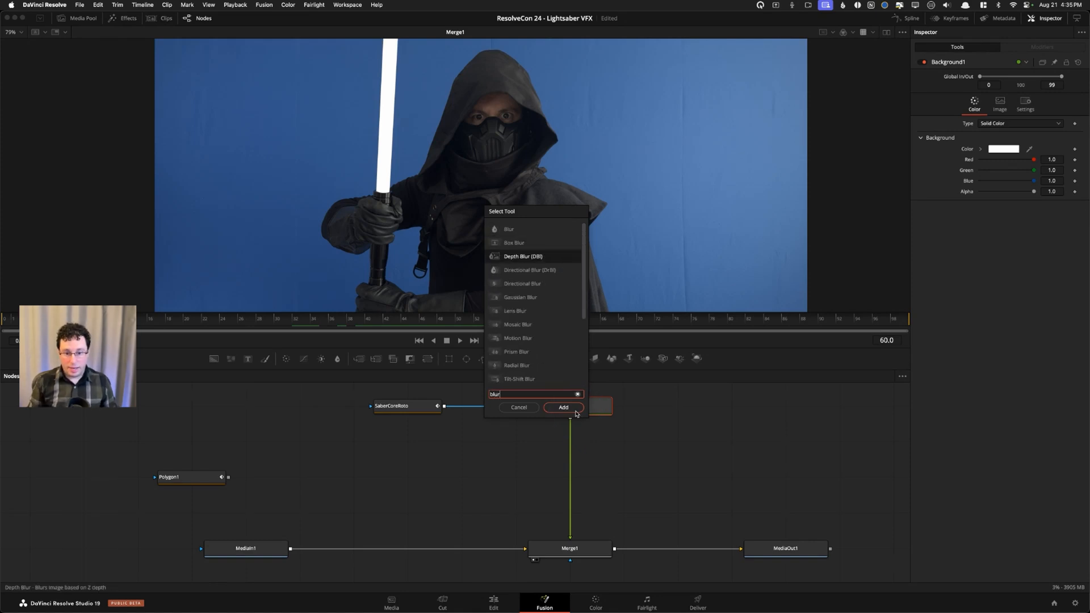
{"action": "left_click", "coordinate": [575, 411]}
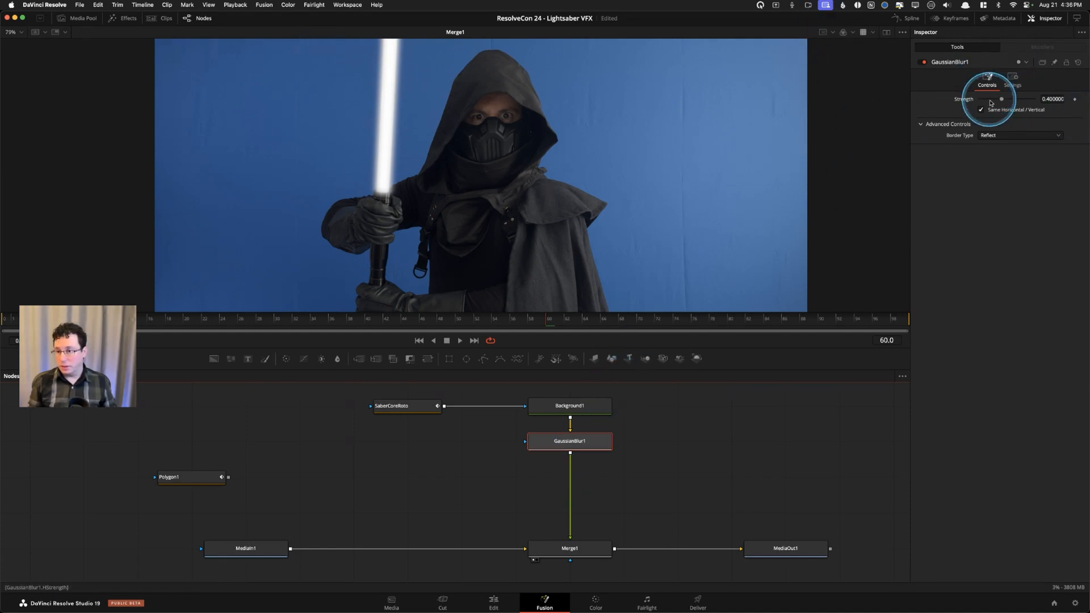
{"action": "left_click_drag", "start_coordinate": [999, 100], "coordinate": [994, 101]}
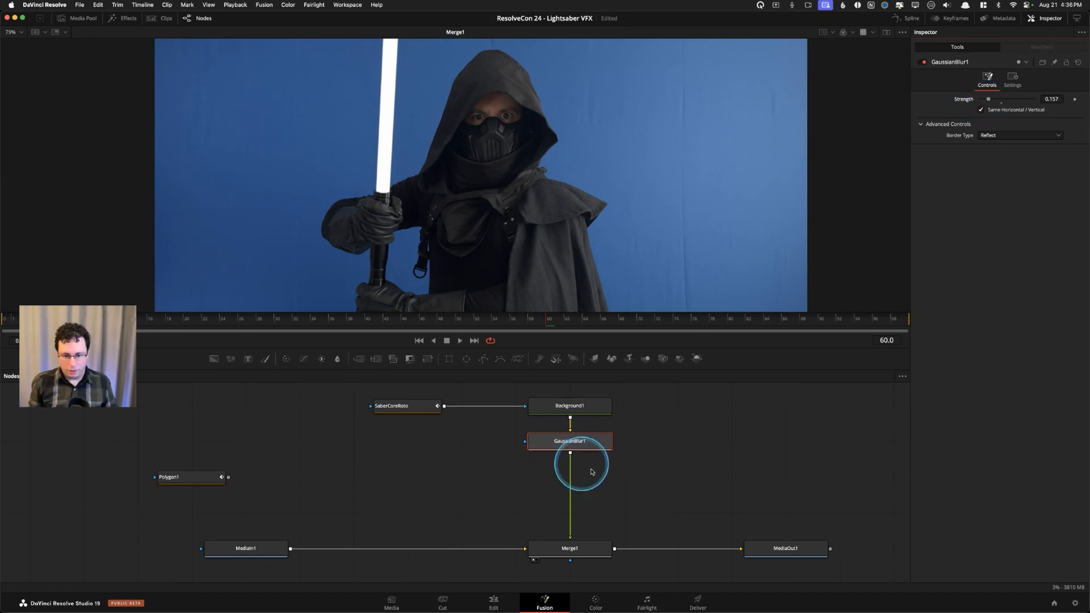
Move SaberCoreRoto, Background1 and GaussianBlur1 together farther up from Merge1 in the node graph.
{"action": "left_click", "coordinate": [646, 446]}
{"action": "left_click_drag", "start_coordinate": [653, 440], "coordinate": [603, 462]}
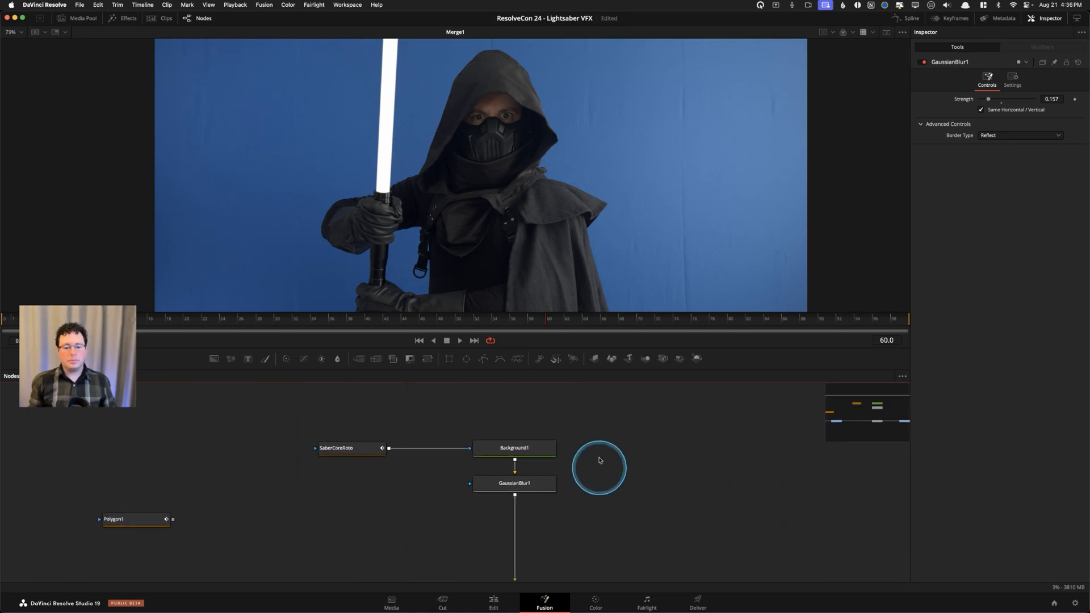
{"action": "left_click_drag", "start_coordinate": [601, 418], "coordinate": [397, 489]}
{"action": "left_click_drag", "start_coordinate": [519, 470], "coordinate": [521, 435]}
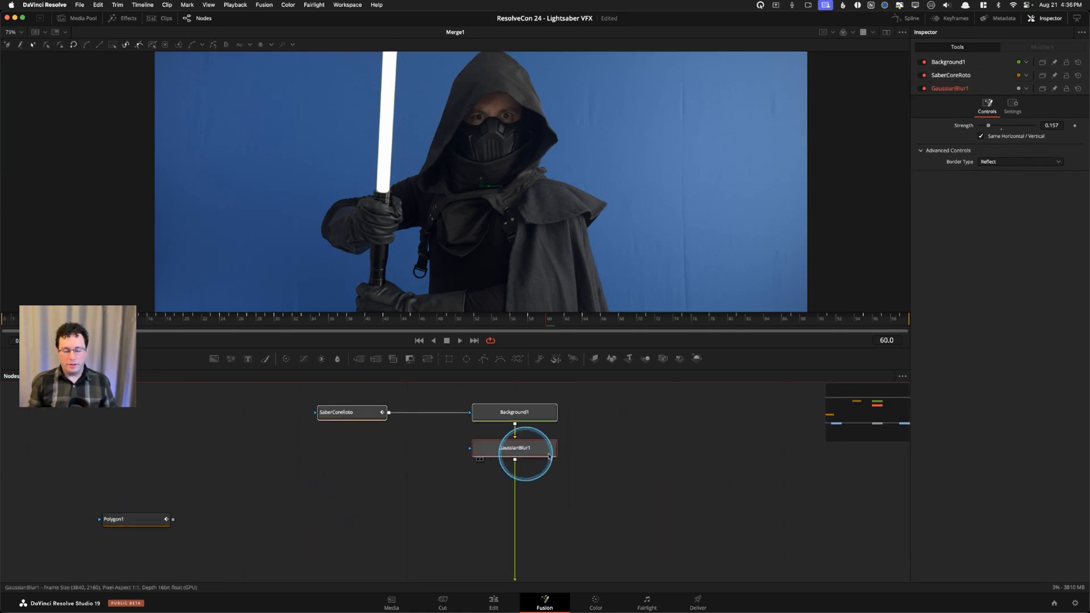
{"action": "scroll", "coordinate": [613, 494], "scroll_direction": "down", "scroll_amount": 5}
{"action": "scroll", "coordinate": [604, 441], "scroll_direction": "up", "scroll_amount": 2}
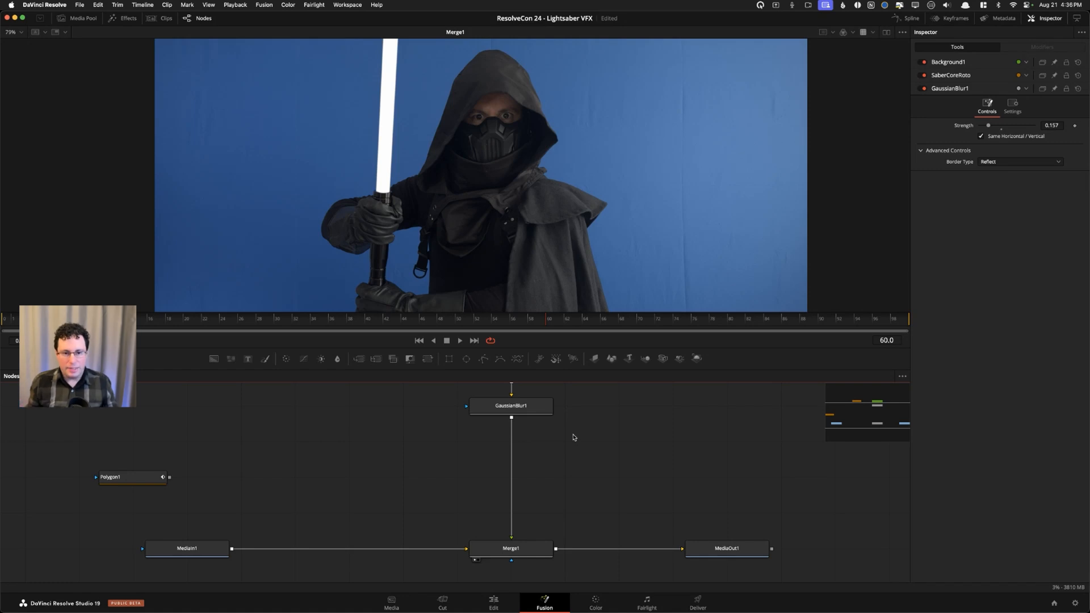
Insert a Soft Glow node between GaussianBlur1 and Merge1.
{"action": "scroll", "coordinate": [596, 440], "scroll_direction": "up", "scroll_amount": 1}
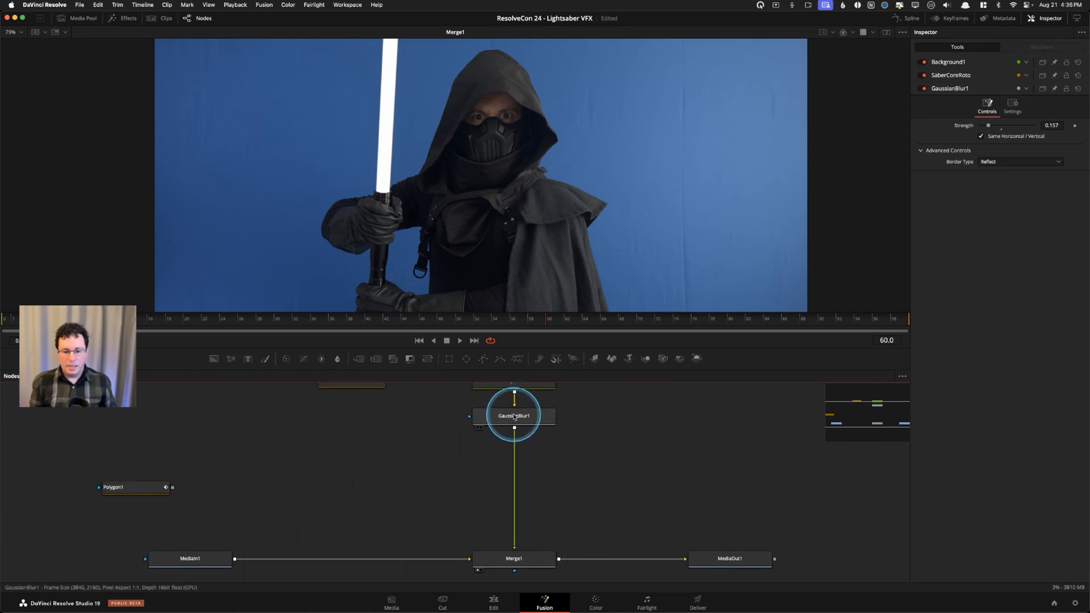
{"action": "left_click", "coordinate": [510, 418]}
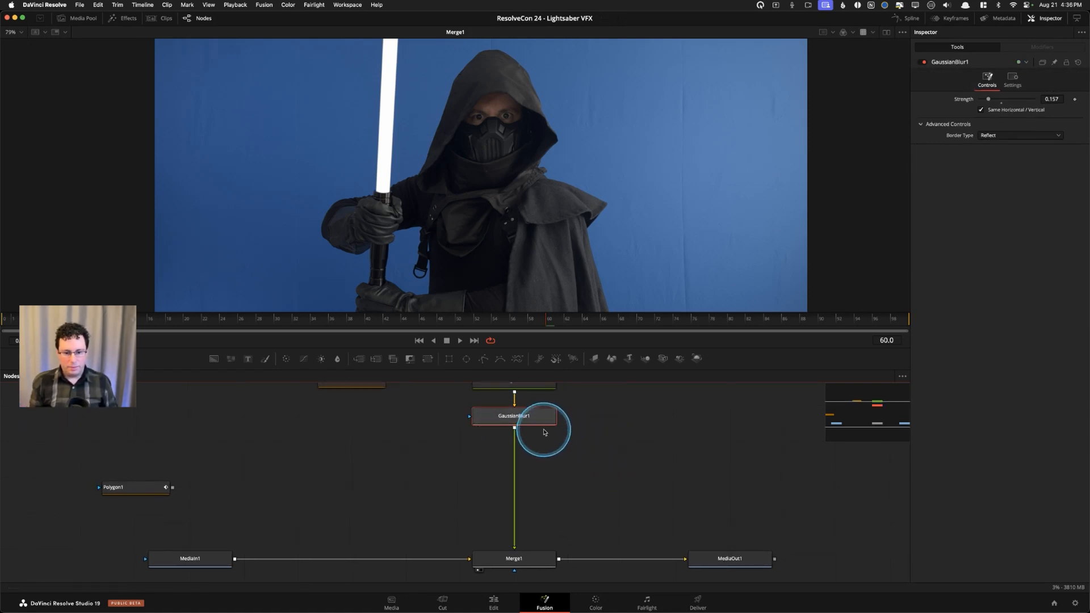
{"action": "scroll", "coordinate": [567, 433], "scroll_direction": "up", "scroll_amount": 2}
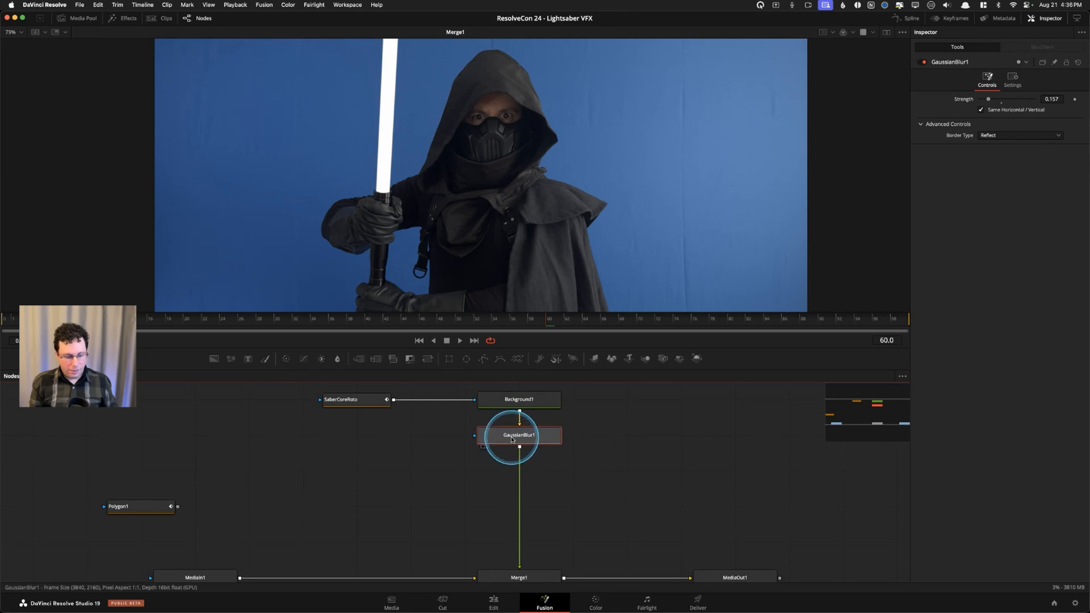
{"action": "key", "text": "shift+space"}
{"action": "type", "text": "blur"}
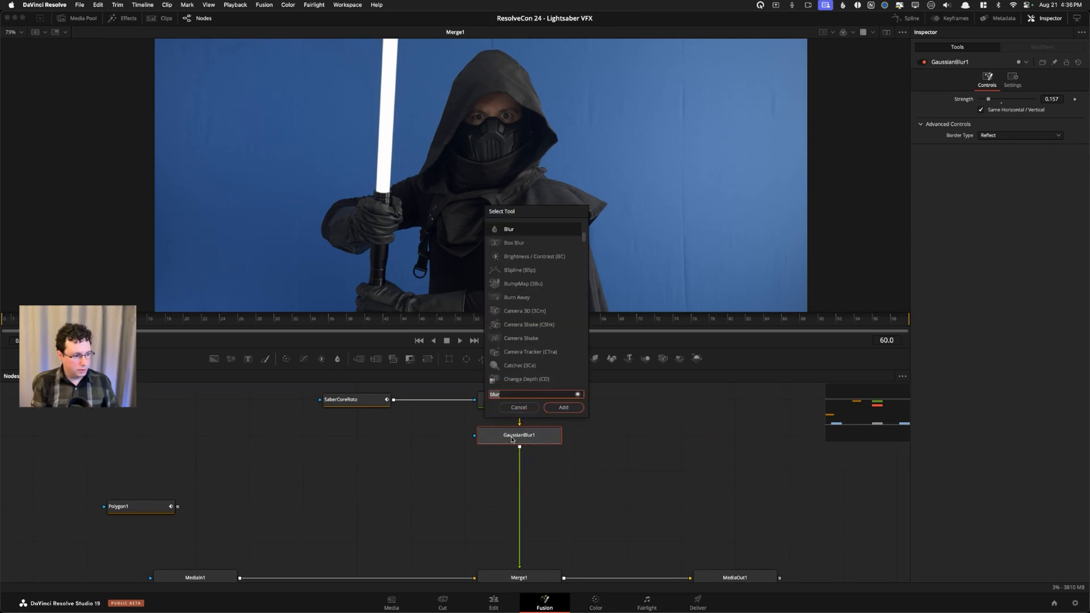
{"action": "key", "text": "BackSpace"}
{"action": "key", "text": "BackSpace"}
{"action": "key", "text": "BackSpace"}
{"action": "key", "text": "BackSpace"}
{"action": "type", "text": "soft"}
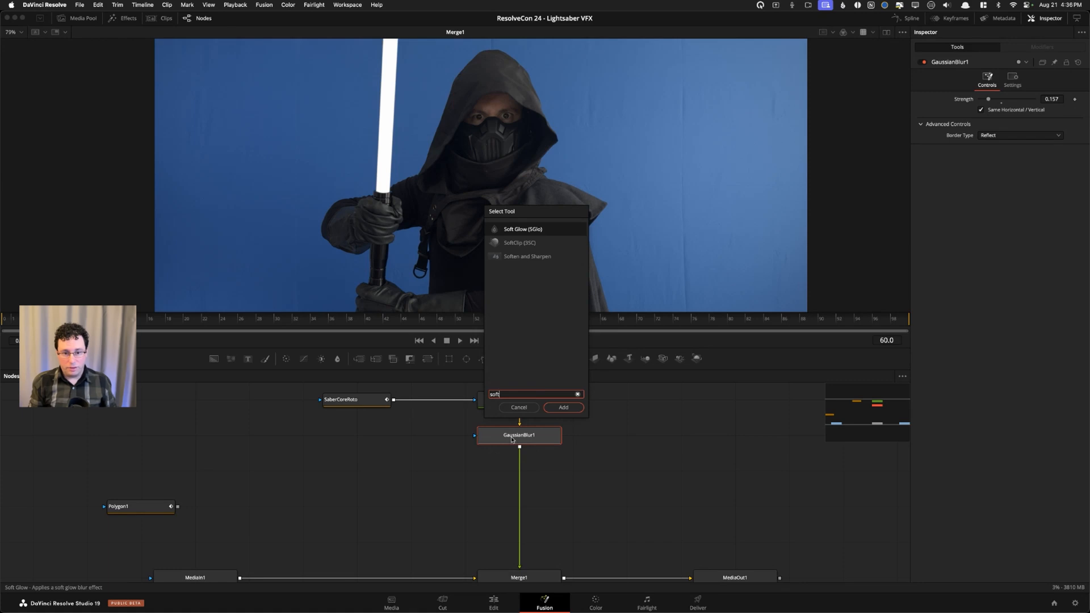
{"action": "key", "text": "Return"}
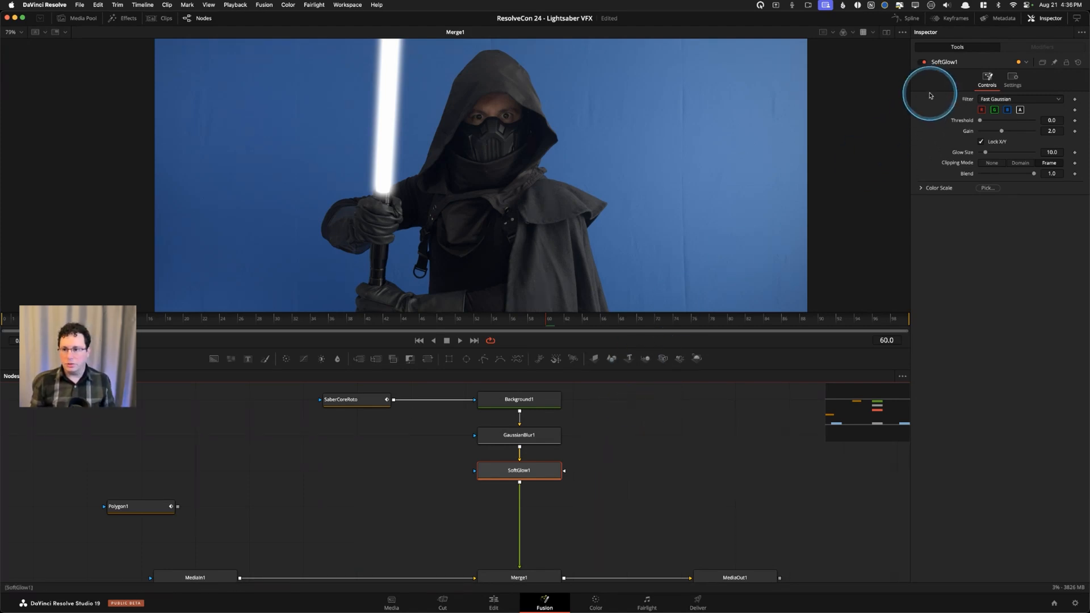
Enlarge the node editor area slightly so the whole chain down to Merge1 fits.
{"action": "left_click_drag", "start_coordinate": [924, 107], "coordinate": [922, 160]}
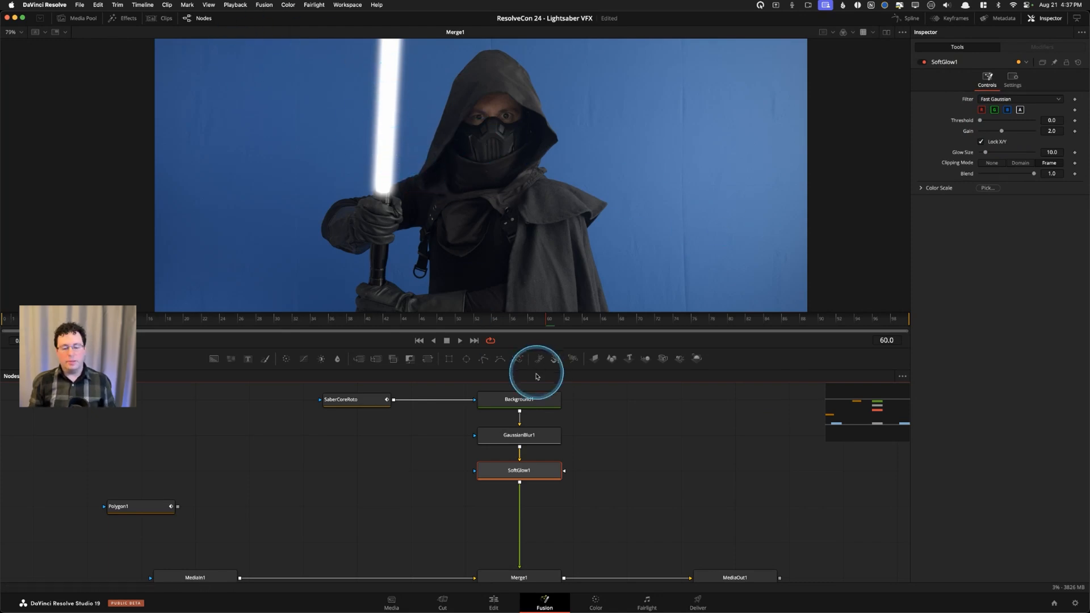
{"action": "mouse_move", "coordinate": [613, 348]}
{"action": "left_mouse_down"}
{"action": "mouse_move", "coordinate": [620, 316]}
{"action": "mouse_move", "coordinate": [615, 328]}
{"action": "left_mouse_up"}
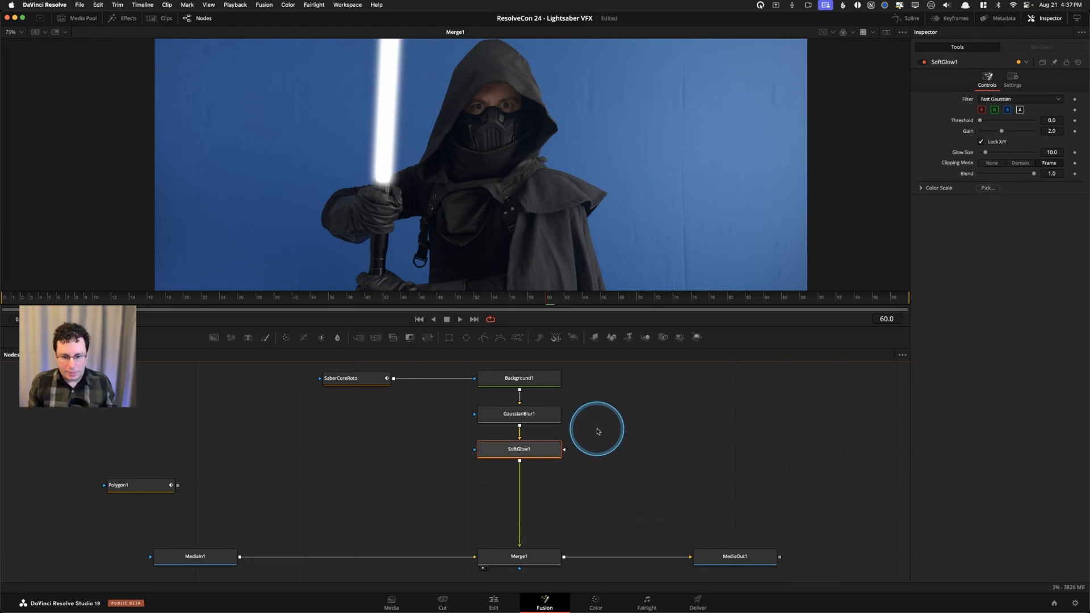
Move SaberCoreRoto, Background1 and GaussianBlur1 farther up the node graph and bring SoftGlow1 up beneath them, leaving space above Merge1.
{"action": "scroll", "coordinate": [600, 408], "scroll_direction": "up", "scroll_amount": 3}
{"action": "left_click_drag", "start_coordinate": [601, 407], "coordinate": [324, 457]}
{"action": "left_click_drag", "start_coordinate": [520, 453], "coordinate": [520, 418]}
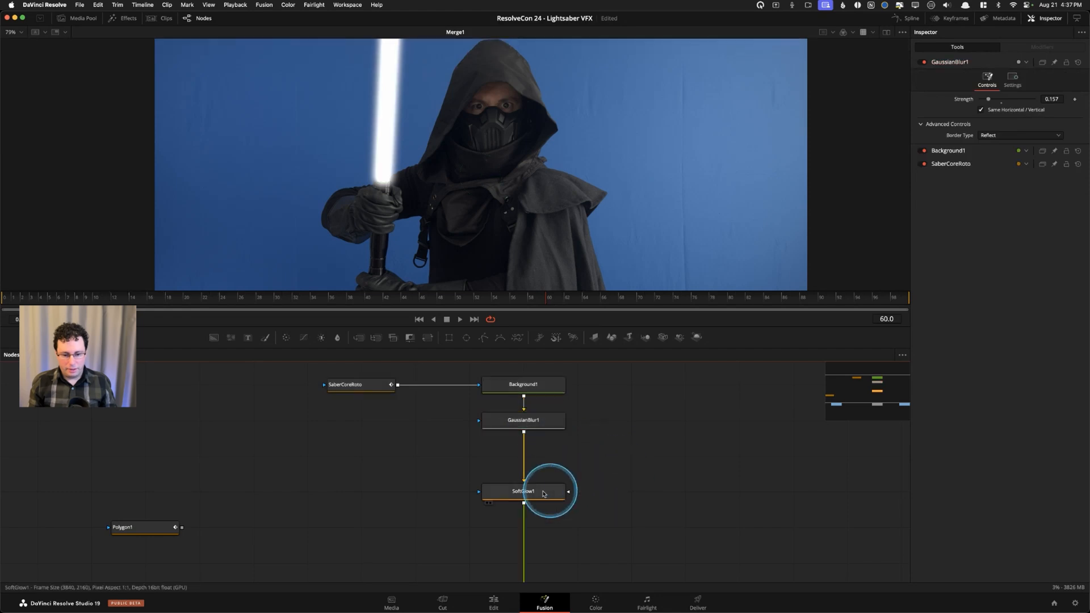
{"action": "left_click_drag", "start_coordinate": [543, 494], "coordinate": [543, 457]}
{"action": "left_click_drag", "start_coordinate": [614, 486], "coordinate": [610, 452]}
Insert a second Soft Glow node between SoftGlow1 and Merge1.
{"action": "left_click", "coordinate": [529, 424]}
{"action": "key", "text": "shift+space"}
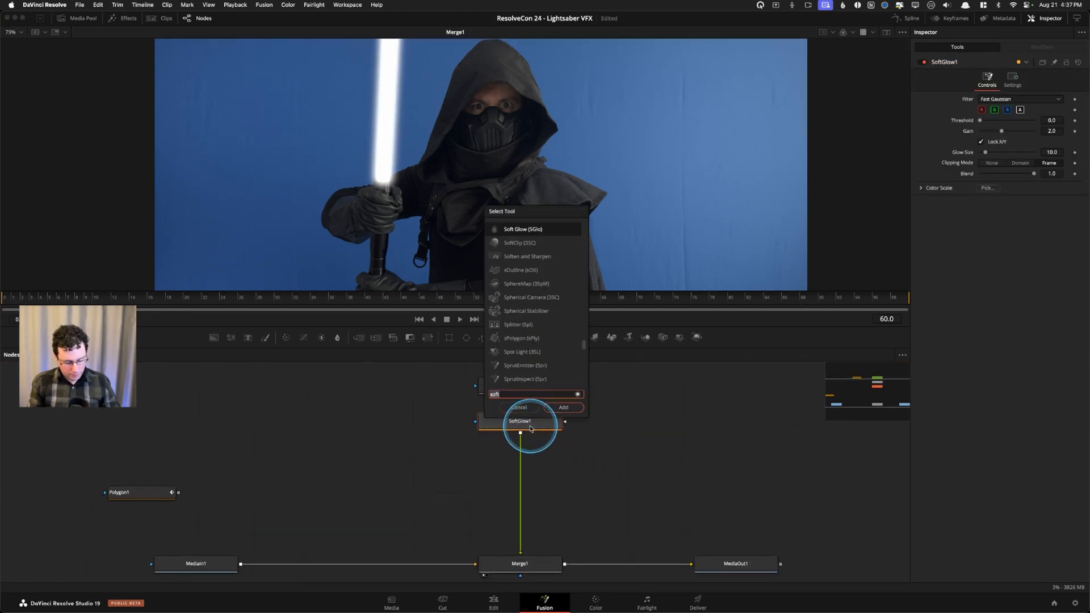
{"action": "type", "text": "sof"}
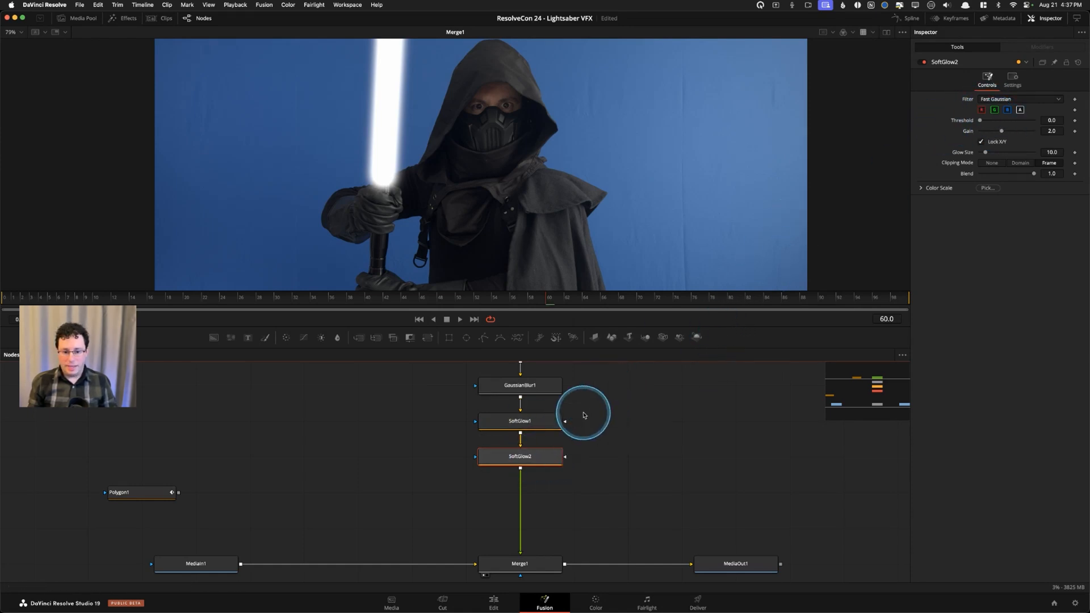
Pin SoftGlow1's controls and link SoftGlow2's Gain to it with the expression SoftGlow1.Gain/2.
{"action": "left_click", "coordinate": [534, 421]}
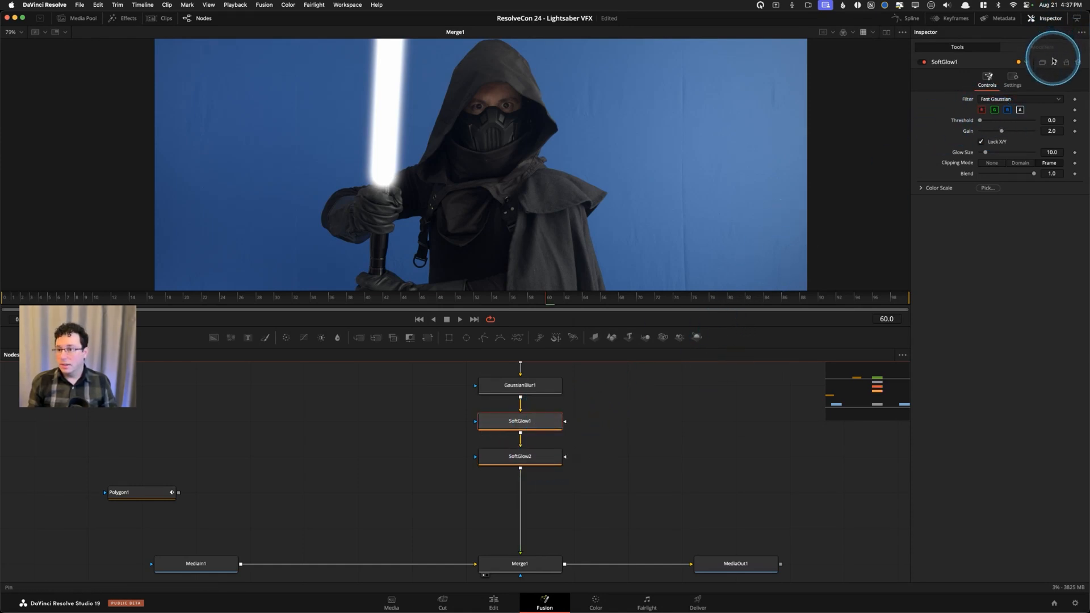
{"action": "left_click", "coordinate": [528, 457], "text": "shift"}
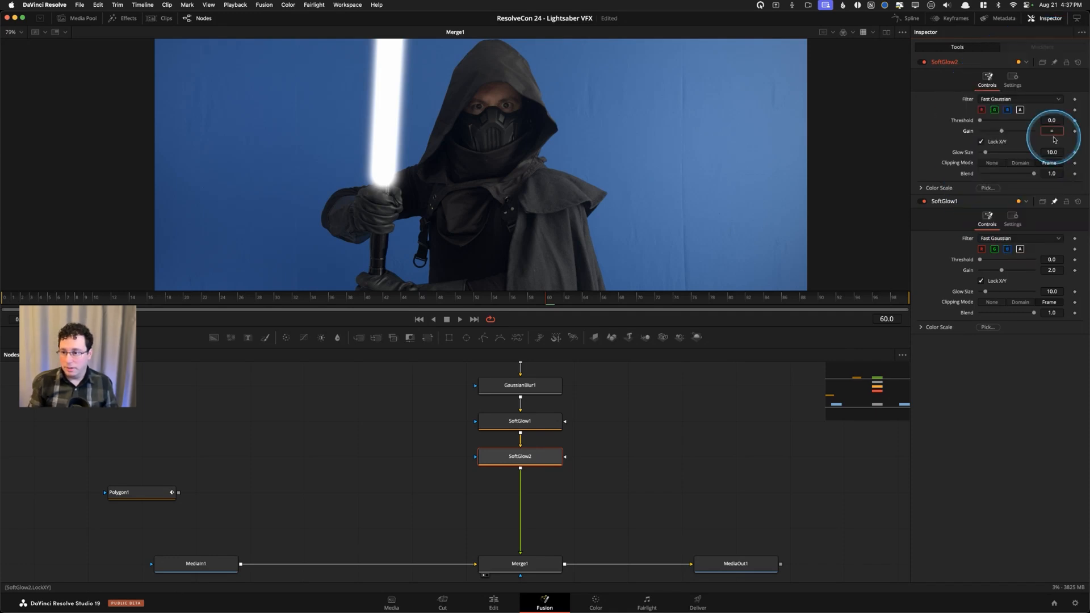
{"action": "key", "text": "Return"}
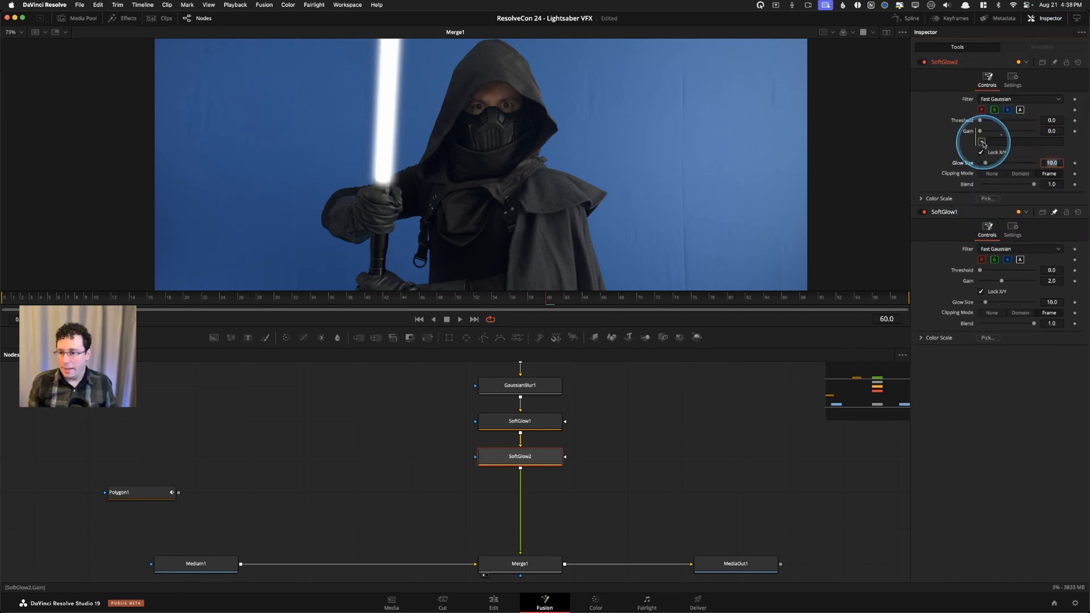
{"action": "left_click_drag", "start_coordinate": [983, 142], "coordinate": [982, 144]}
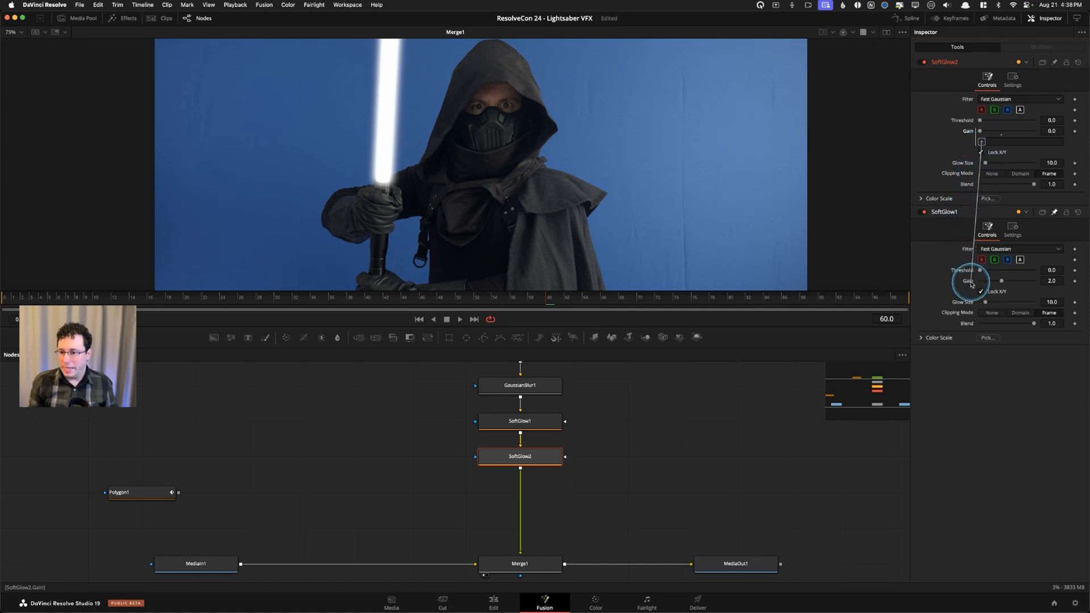
{"action": "left_click_drag", "start_coordinate": [970, 284], "coordinate": [971, 282]}
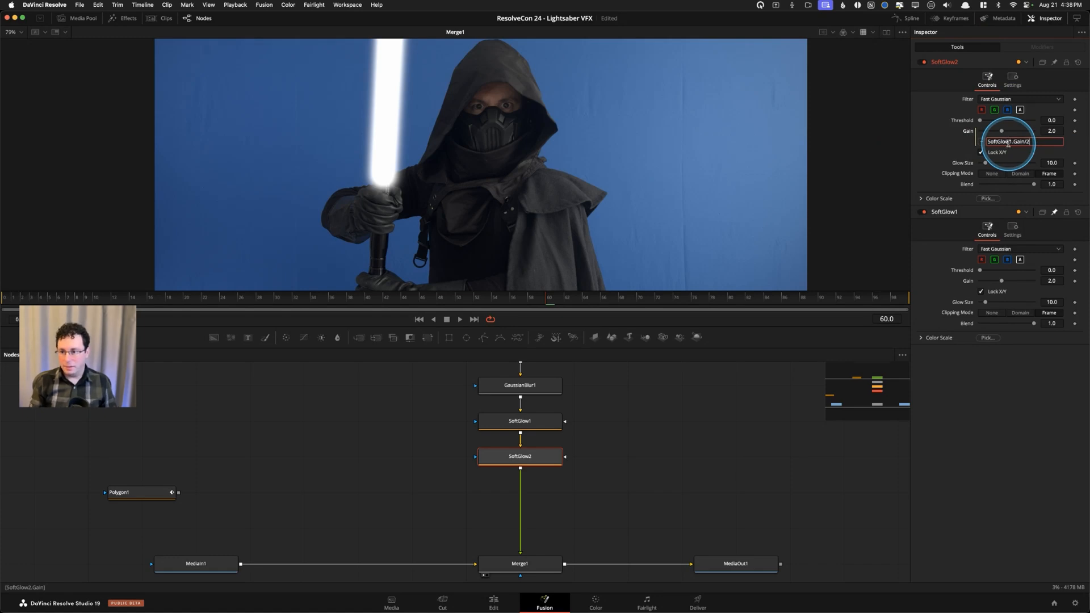
{"action": "key", "text": "Tab"}
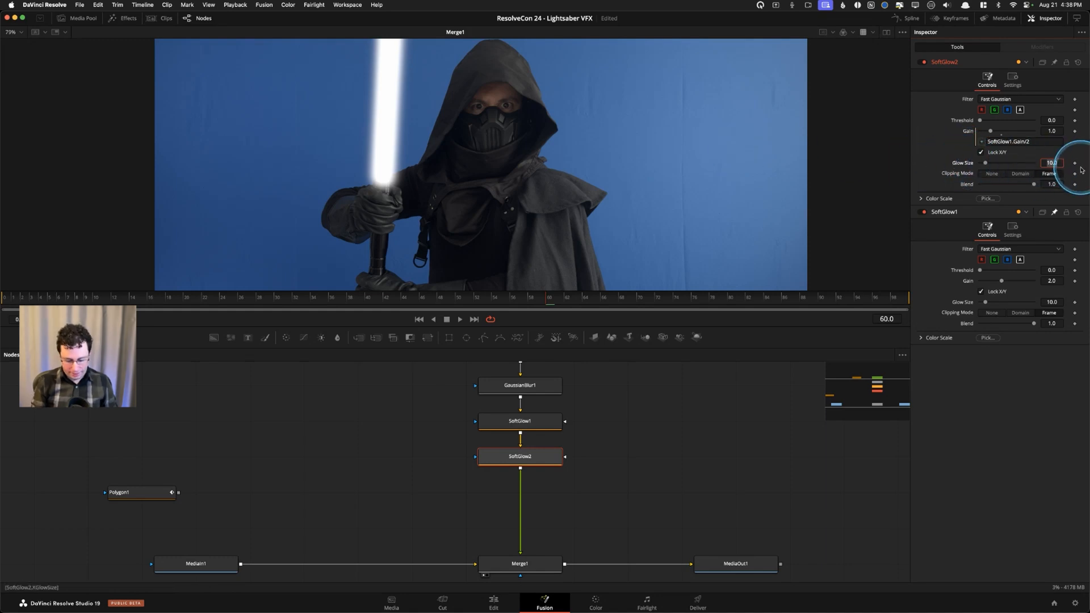
Link SoftGlow2's Glow Size to SoftGlow1 with the expression SoftGlow1.XGlowSize*2.
{"action": "key", "text": "Return"}
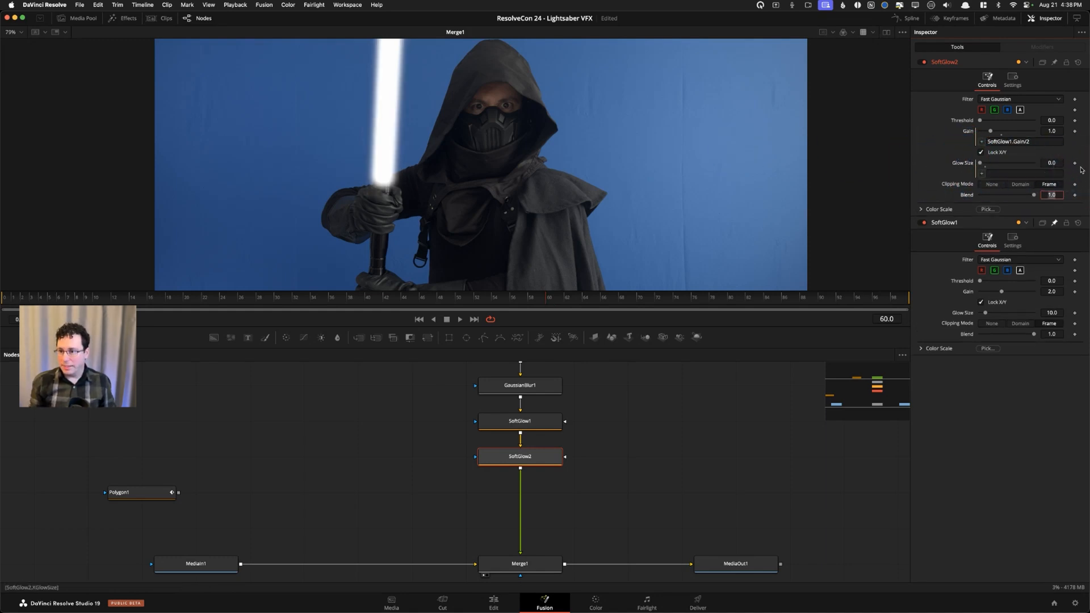
{"action": "left_click_drag", "start_coordinate": [982, 174], "coordinate": [972, 237]}
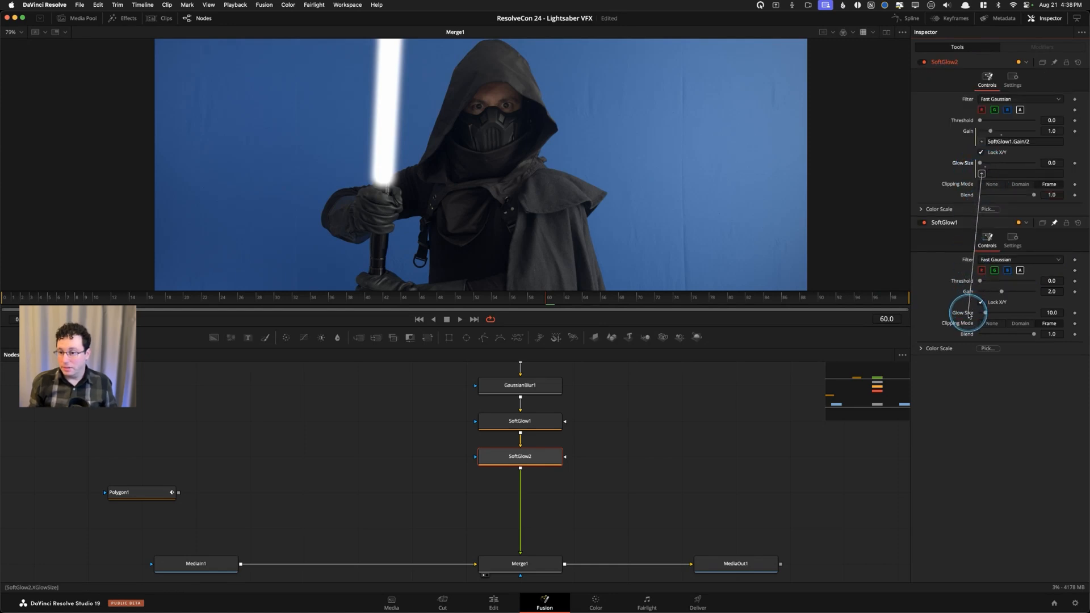
{"action": "left_click_drag", "start_coordinate": [969, 316], "coordinate": [968, 314]}
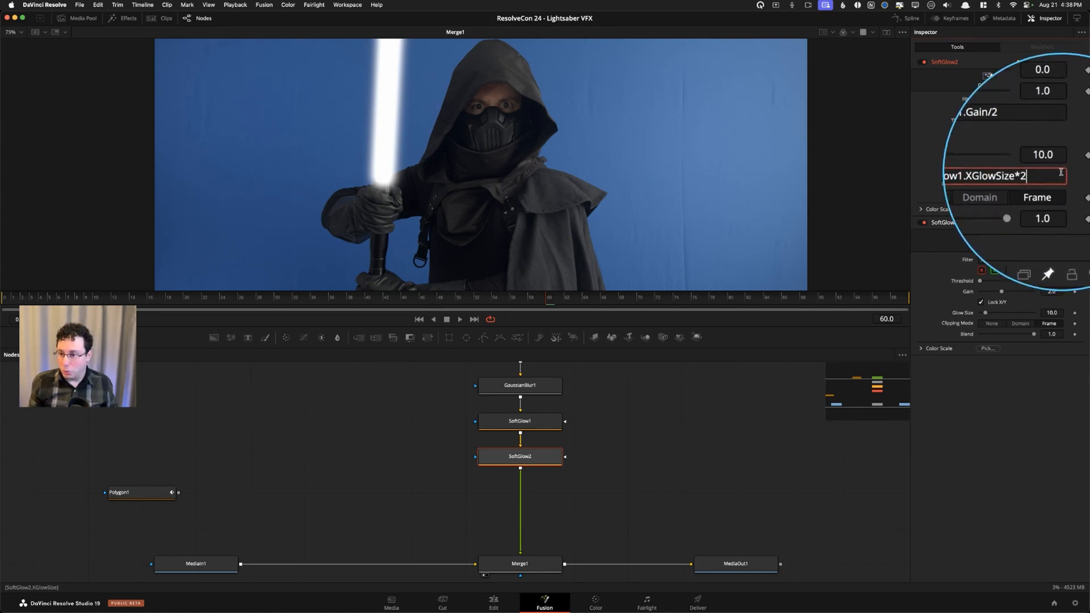
{"action": "key", "text": "Tab"}
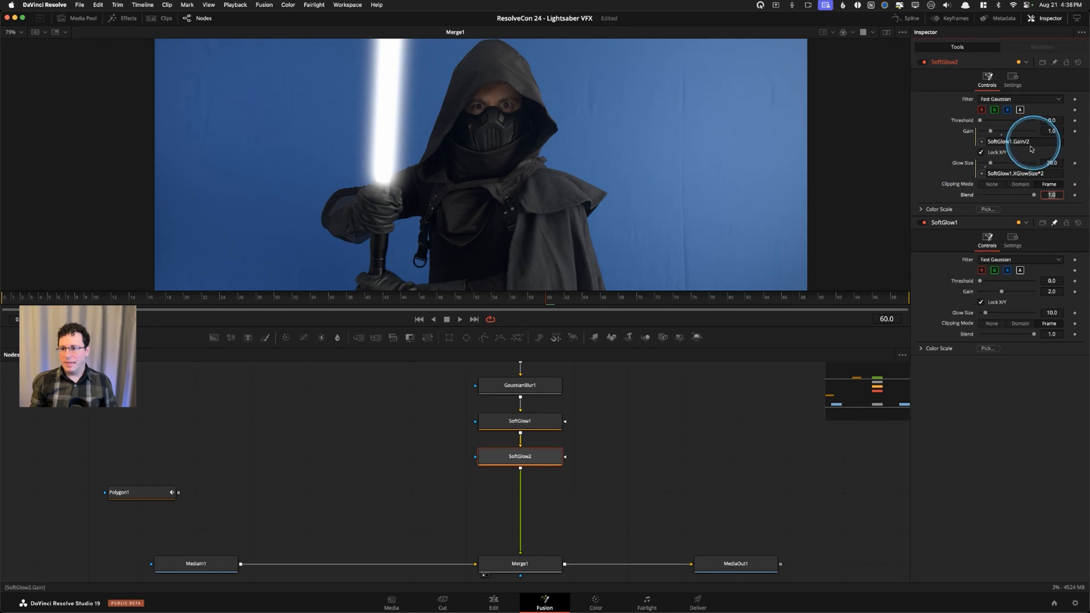
Duplicate SoftGlow2 and insert the copy between SoftGlow2 and Merge1.
{"action": "left_click", "coordinate": [537, 462]}
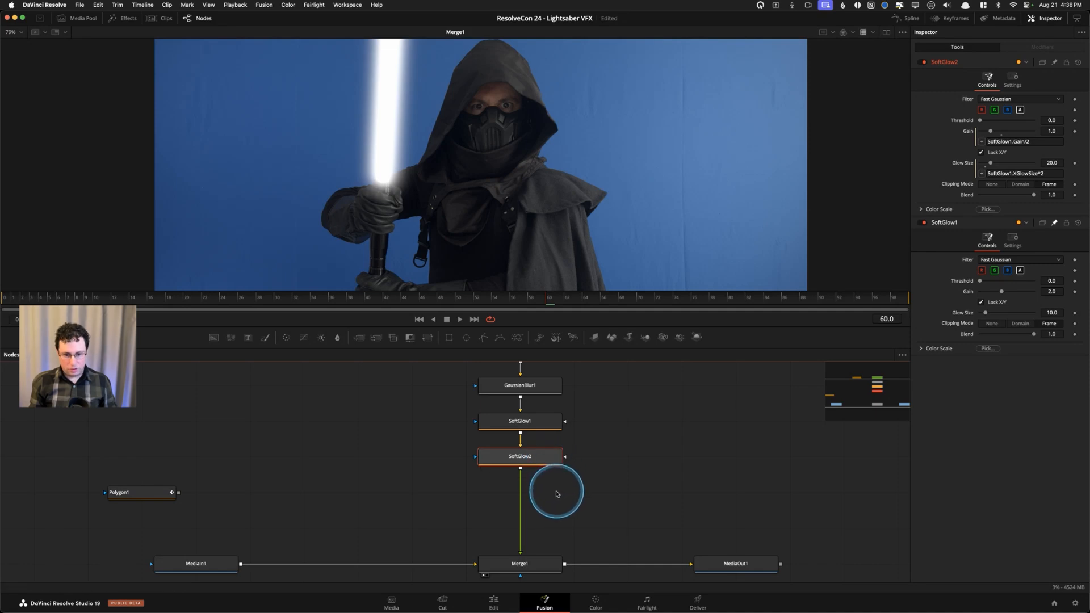
{"action": "key", "text": "ctrl+v"}
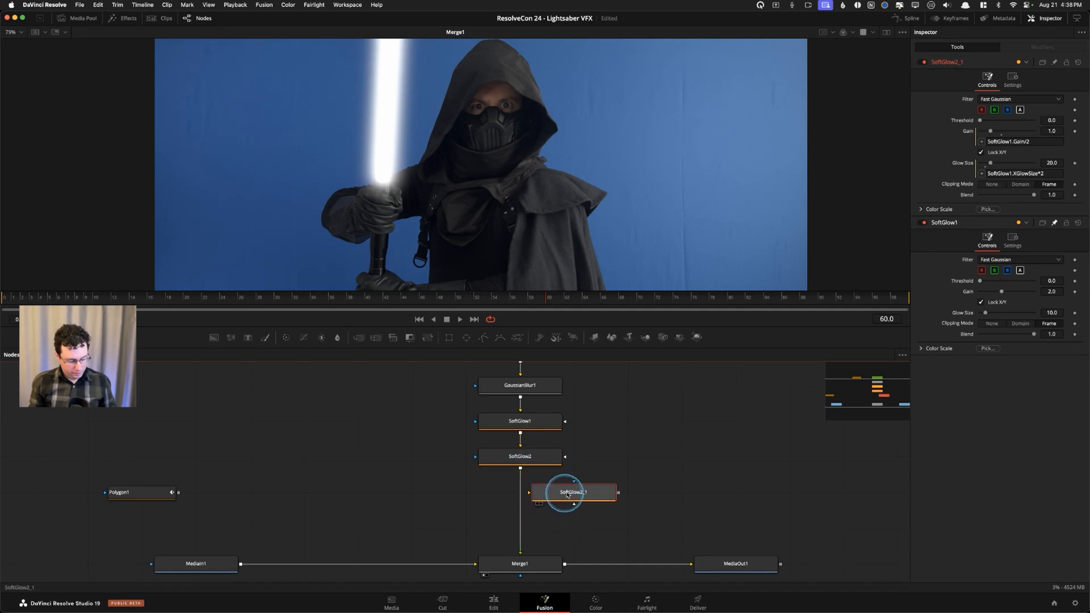
{"action": "left_click_drag", "start_coordinate": [567, 494], "coordinate": [523, 496]}
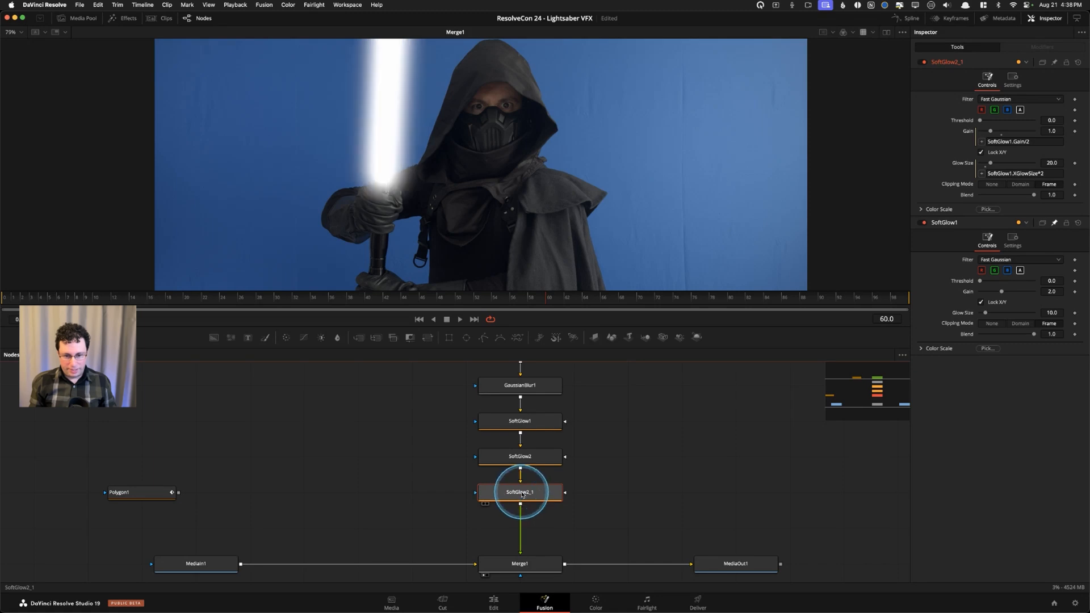
Change SoftGlow2_1's expressions to SoftGlow1.Gain/4 for Gain and SoftGlow1.XGlowSize*4 for Glow Size.
{"action": "left_click", "coordinate": [1037, 143]}
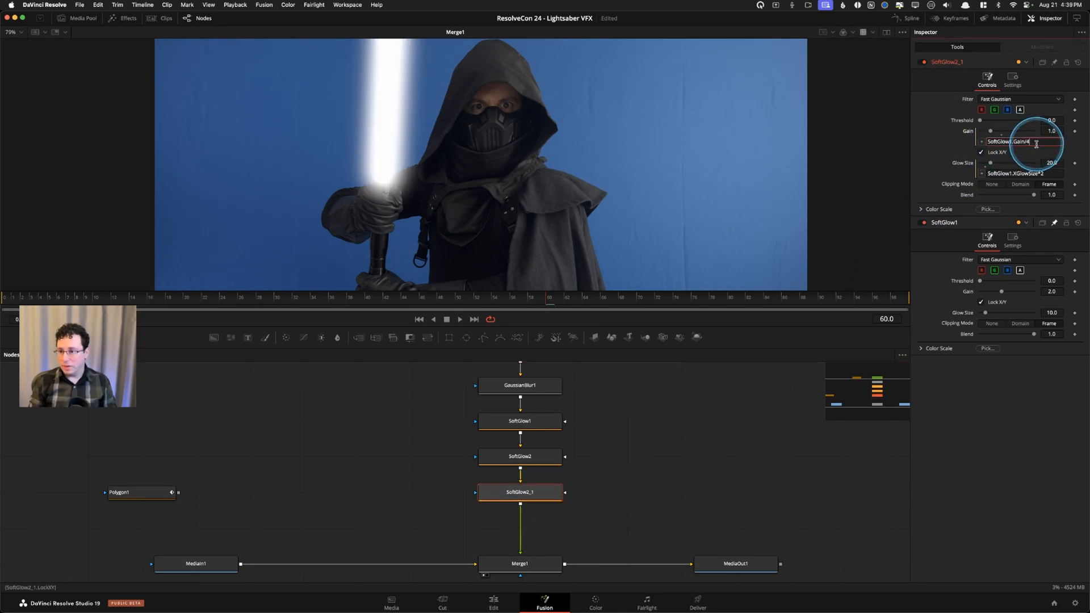
{"action": "key", "text": "Return"}
{"action": "left_click", "coordinate": [1054, 173]}
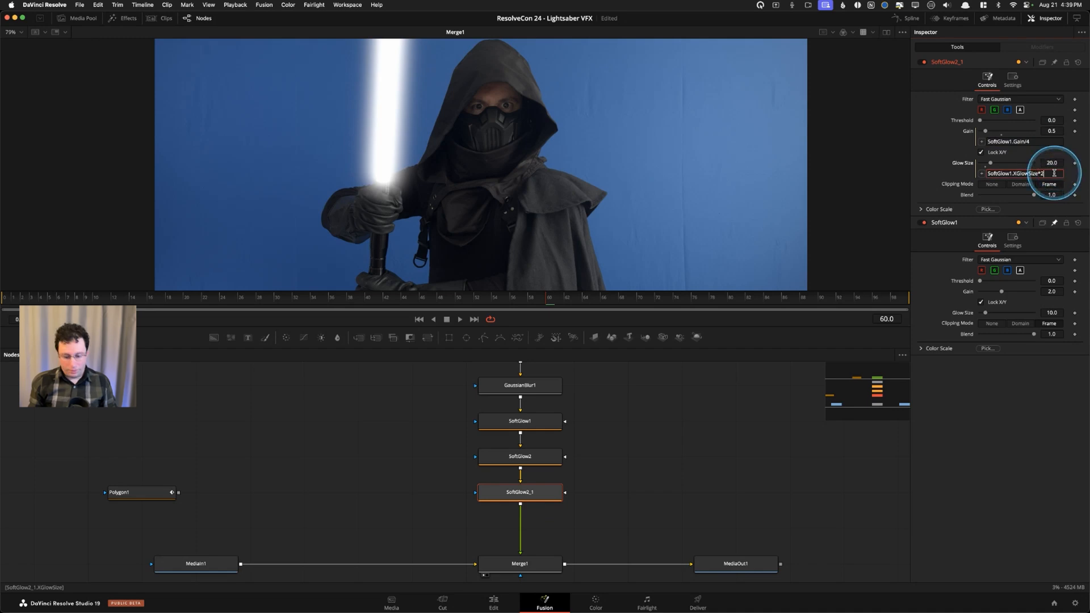
{"action": "type", "text": "4"}
{"action": "key", "text": "Return"}
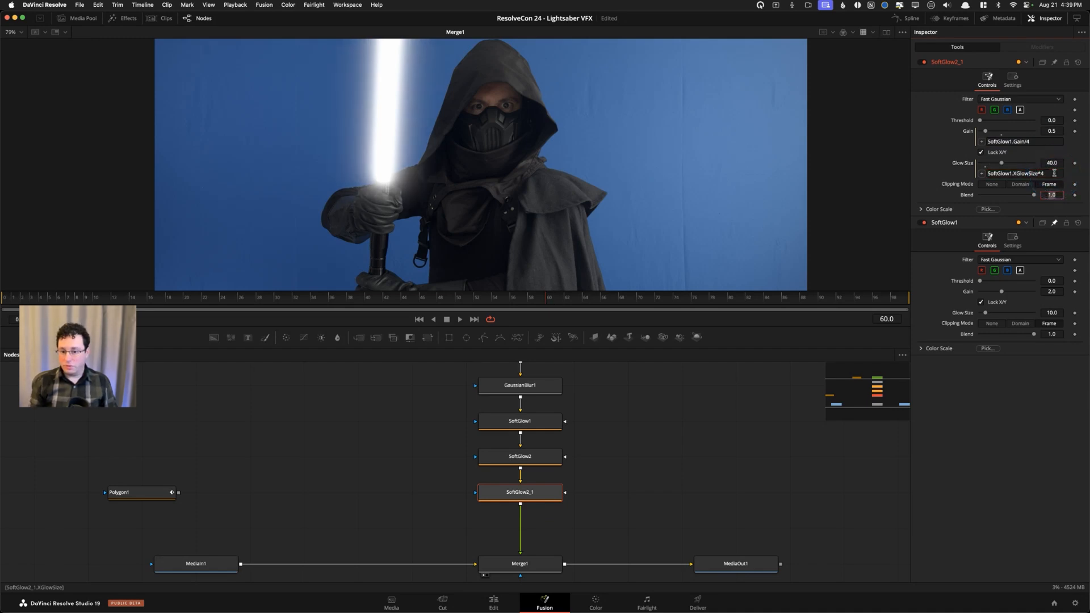
Duplicate SoftGlow2_1, insert the copy before Merge1, and set its expressions to SoftGlow1.Gain/8 for Gain and SoftGlow1.XGlowSize*8 for Glow Size.
{"action": "left_click", "coordinate": [535, 496]}
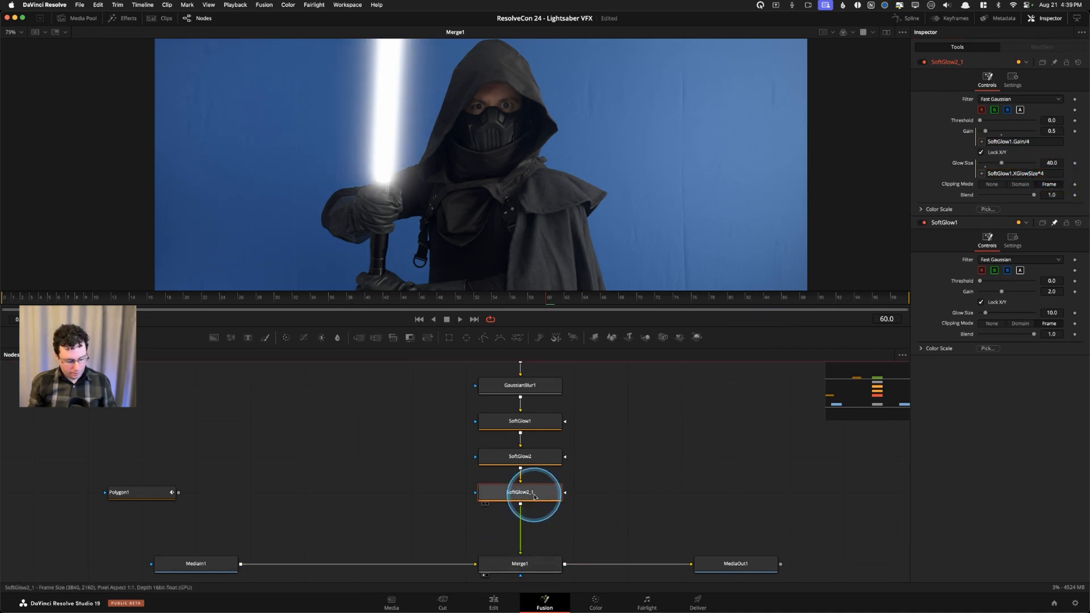
{"action": "key", "text": "super+c"}
{"action": "key", "text": "super+v"}
{"action": "mouse_move", "coordinate": [529, 529]}
{"action": "left_mouse_down"}
{"action": "mouse_move", "coordinate": [486, 525]}
{"action": "mouse_move", "coordinate": [524, 531]}
{"action": "left_mouse_up"}
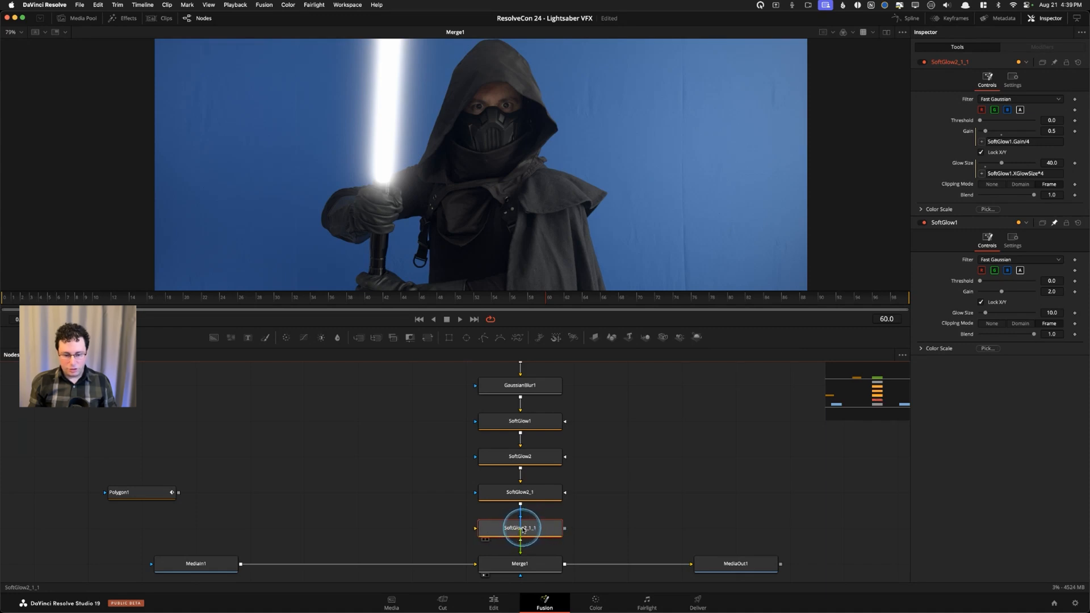
{"action": "mouse_move", "coordinate": [522, 531]}
{"action": "left_mouse_down"}
{"action": "mouse_move", "coordinate": [521, 553]}
{"action": "mouse_move", "coordinate": [521, 538]}
{"action": "left_mouse_up"}
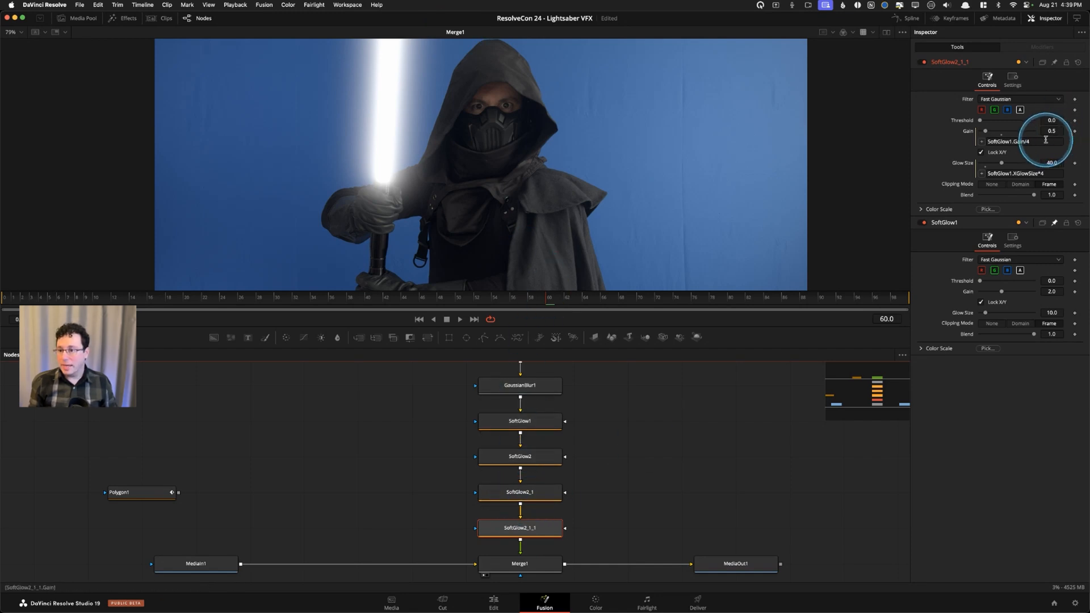
{"action": "key", "text": "Return"}
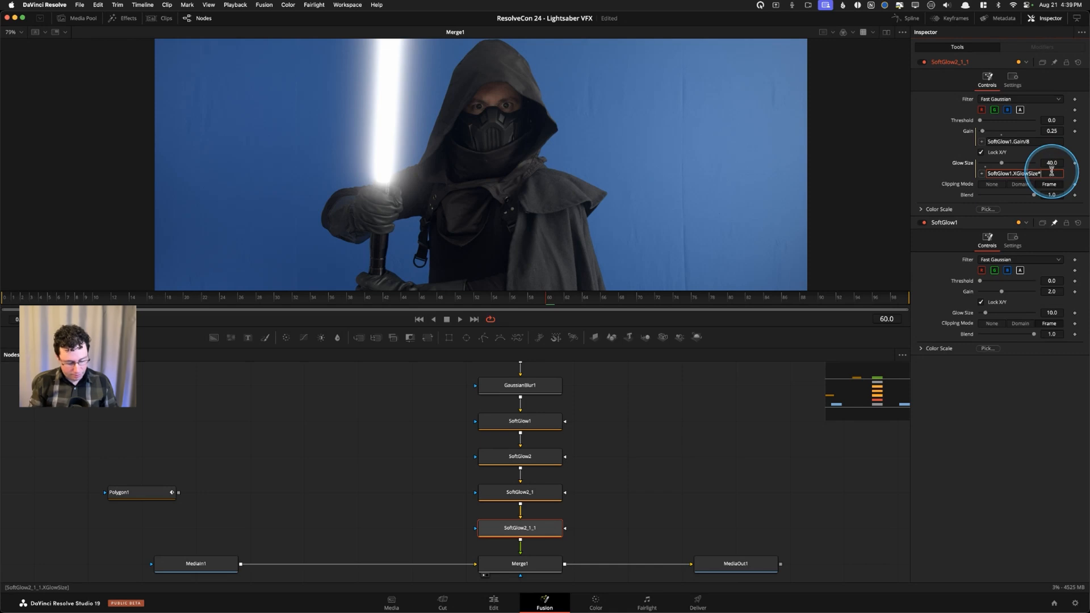
{"action": "key", "text": "Tab"}
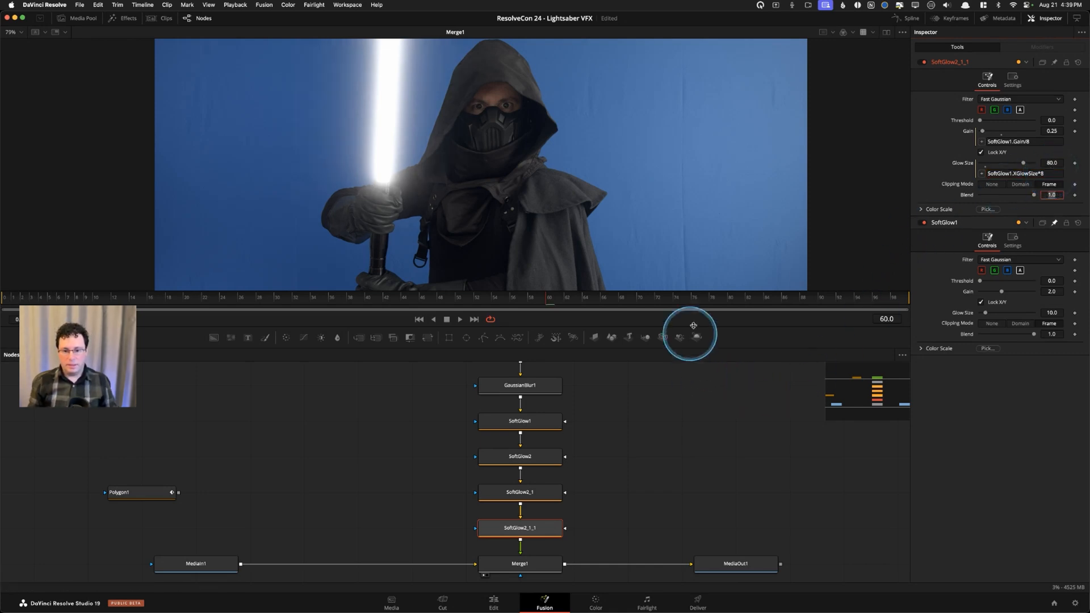
Enlarge the viewer and set SoftGlow1's Gain to 1.102 and its Glow Size to 44.9.
{"action": "left_click_drag", "start_coordinate": [697, 326], "coordinate": [701, 274]}
{"action": "left_click_drag", "start_coordinate": [664, 348], "coordinate": [661, 397]}
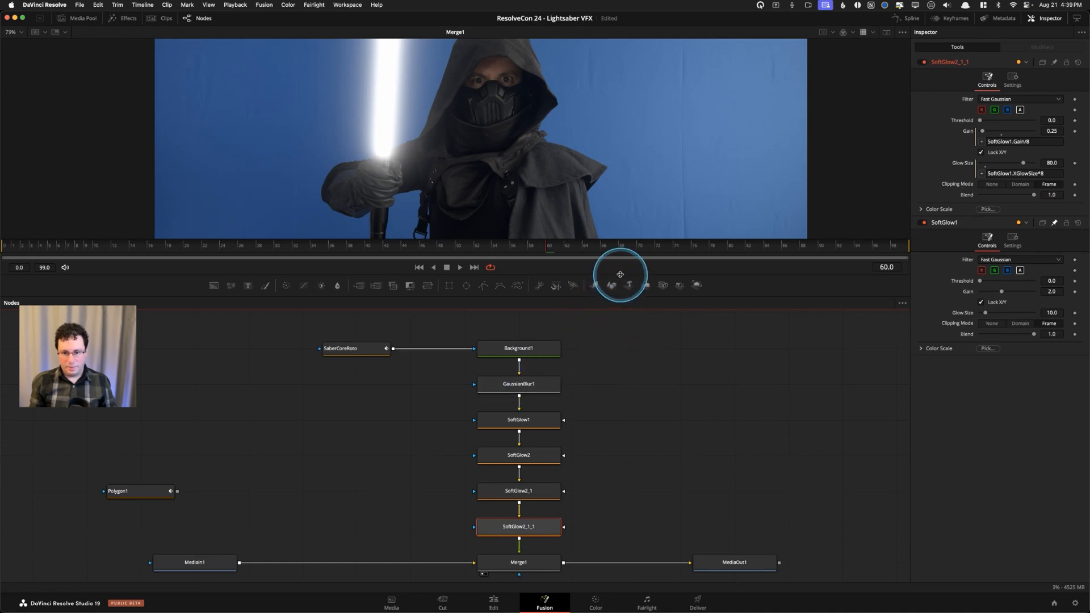
{"action": "left_click_drag", "start_coordinate": [620, 280], "coordinate": [615, 414]}
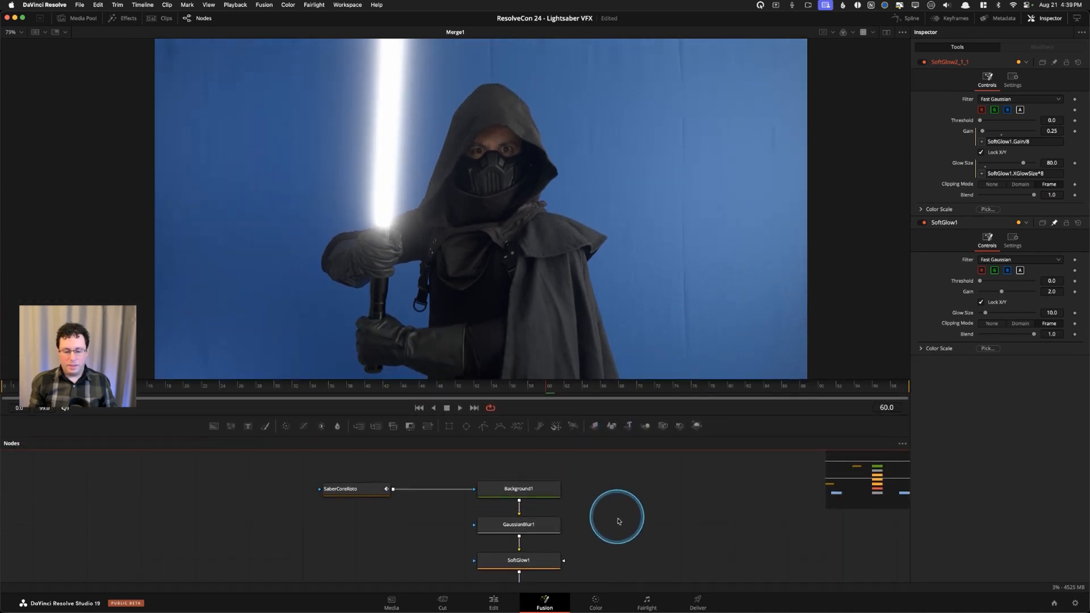
{"action": "left_click", "coordinate": [530, 541]}
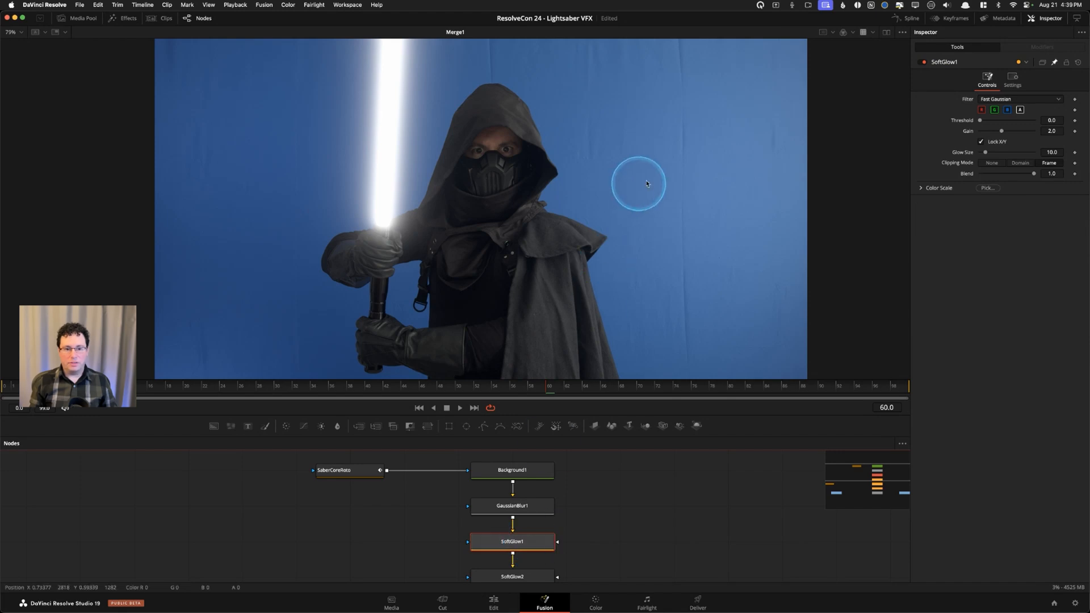
{"action": "left_click_drag", "start_coordinate": [1001, 130], "coordinate": [988, 155]}
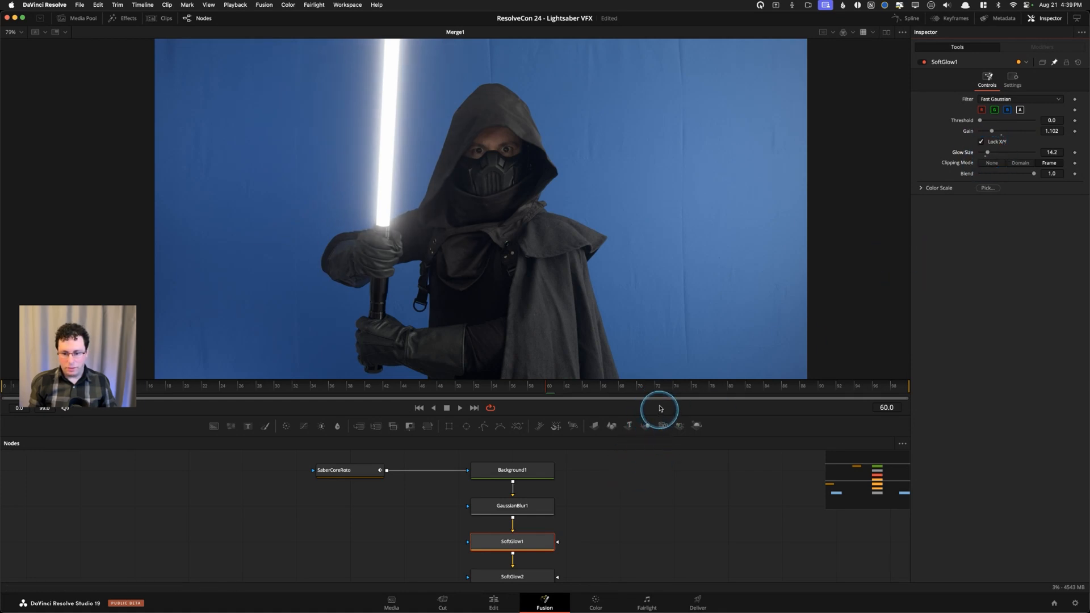
{"action": "left_click_drag", "start_coordinate": [992, 152], "coordinate": [1005, 154]}
Enlarge the node editor and move the chain from SaberCoreRoto to SoftGlow2_1_1 up to leave space above Merge1.
{"action": "left_click_drag", "start_coordinate": [693, 414], "coordinate": [688, 301]}
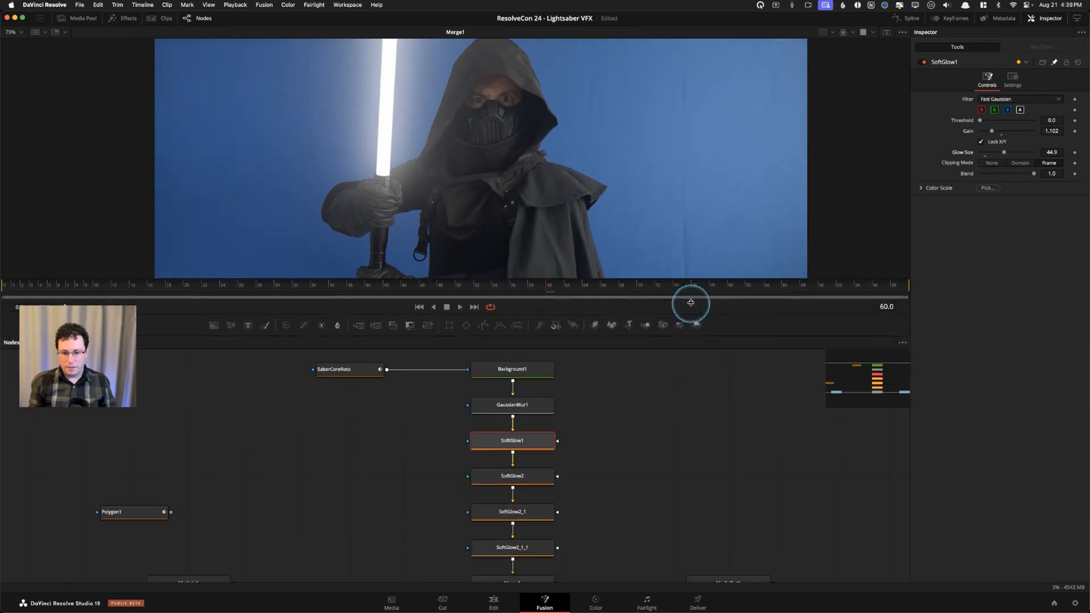
{"action": "left_click", "coordinate": [524, 532]}
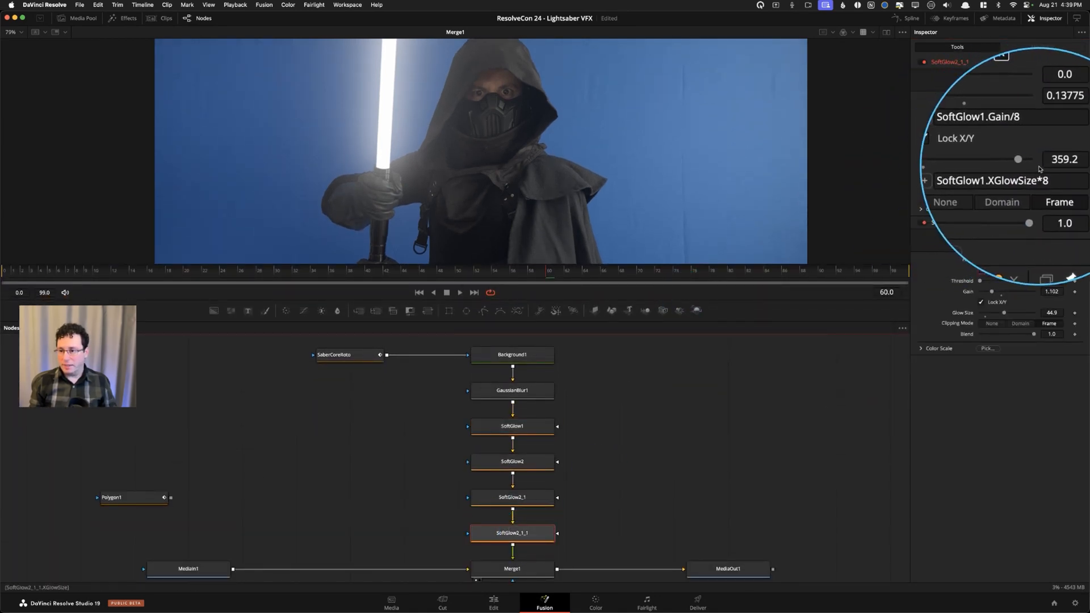
{"action": "left_click", "coordinate": [632, 439]}
{"action": "left_click_drag", "start_coordinate": [286, 348], "coordinate": [517, 493]}
{"action": "left_click", "coordinate": [632, 486]}
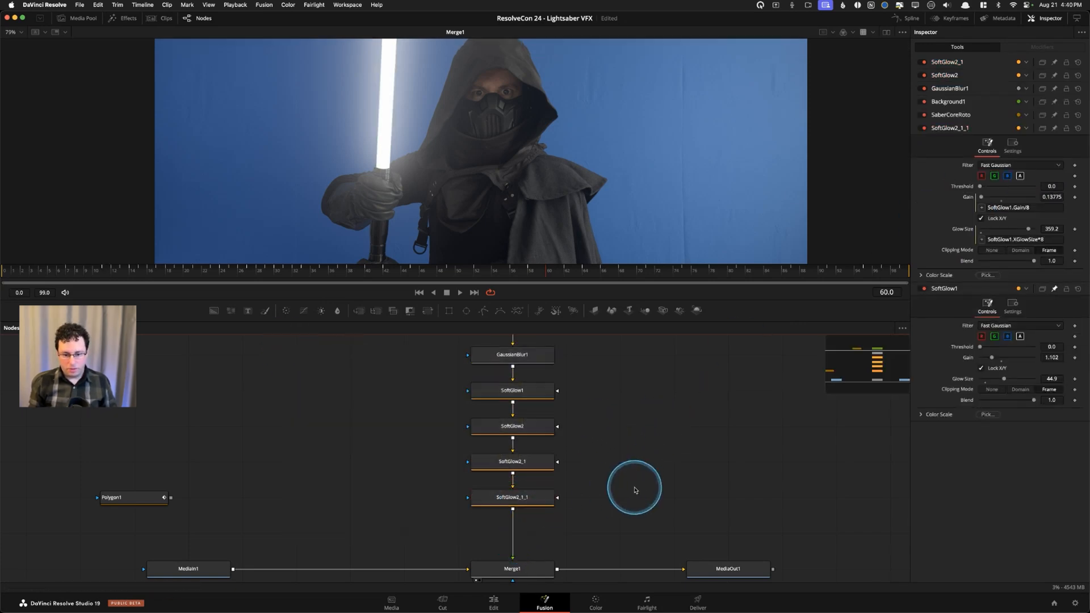
Duplicate SoftGlow2_1_1, insert the copy before Merge1, and set its expressions to SoftGlow1.Gain/16 for Gain and SoftGlow1.XGlowSize*16 for Glow Size.
{"action": "left_click", "coordinate": [512, 498]}
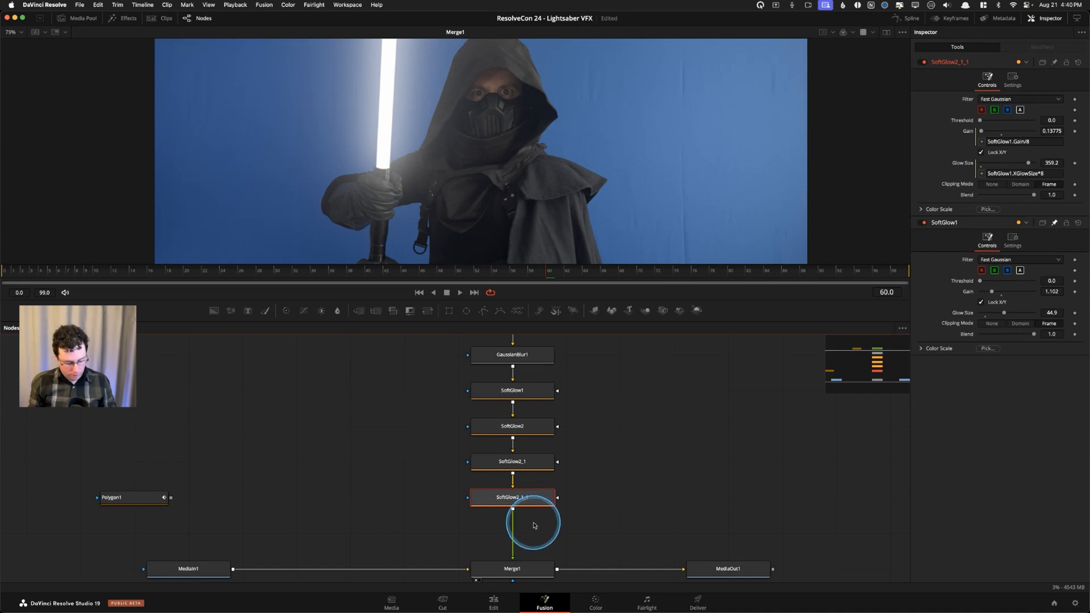
{"action": "key", "text": "ctrl+v"}
{"action": "left_click_drag", "start_coordinate": [523, 537], "coordinate": [511, 537]}
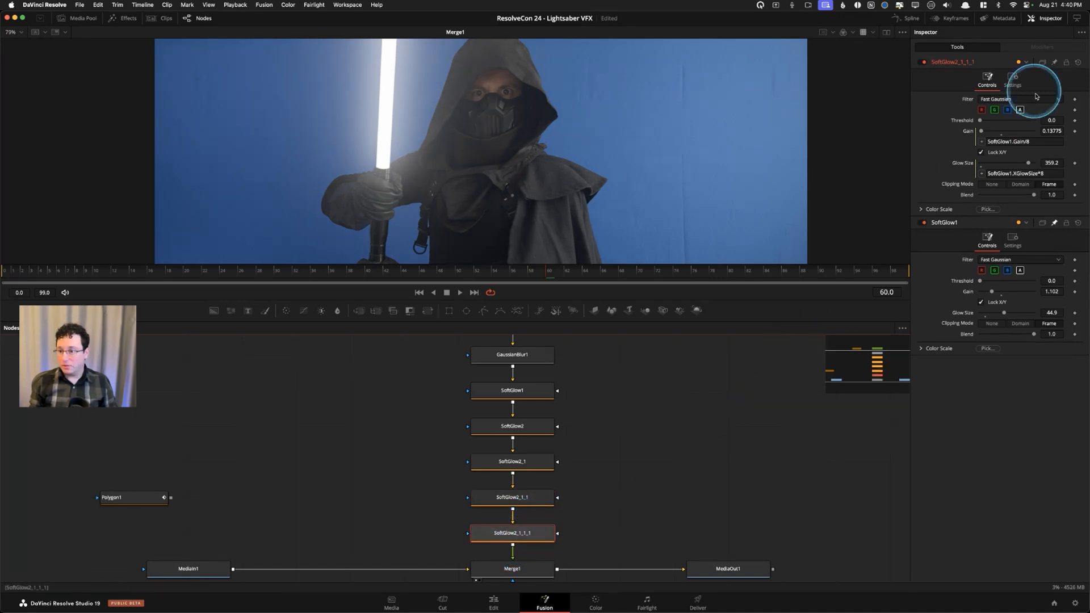
{"action": "left_click", "coordinate": [1040, 142]}
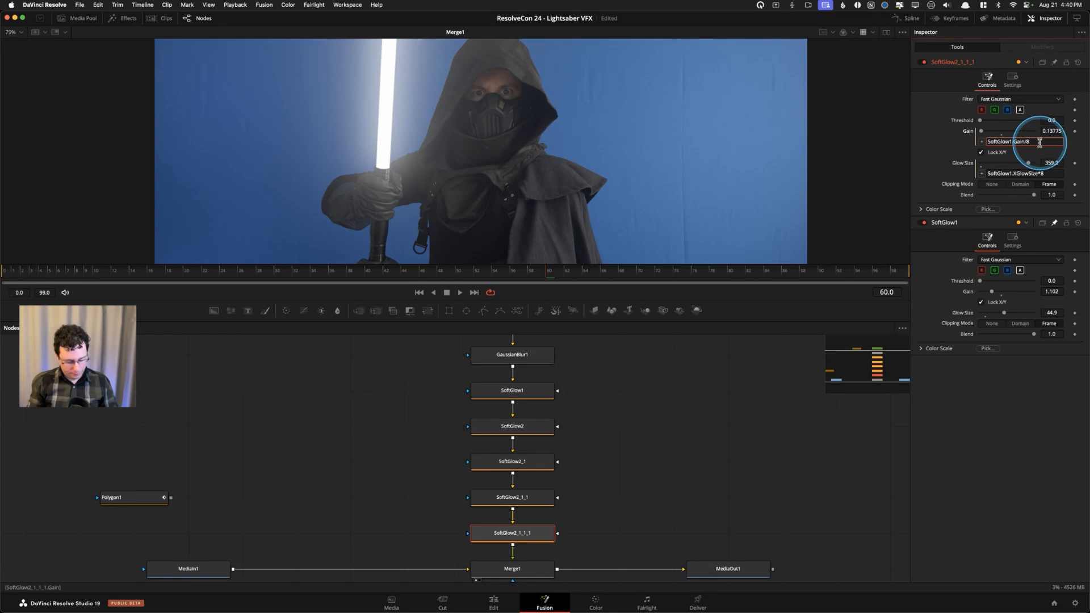
{"action": "left_click", "coordinate": [1051, 173]}
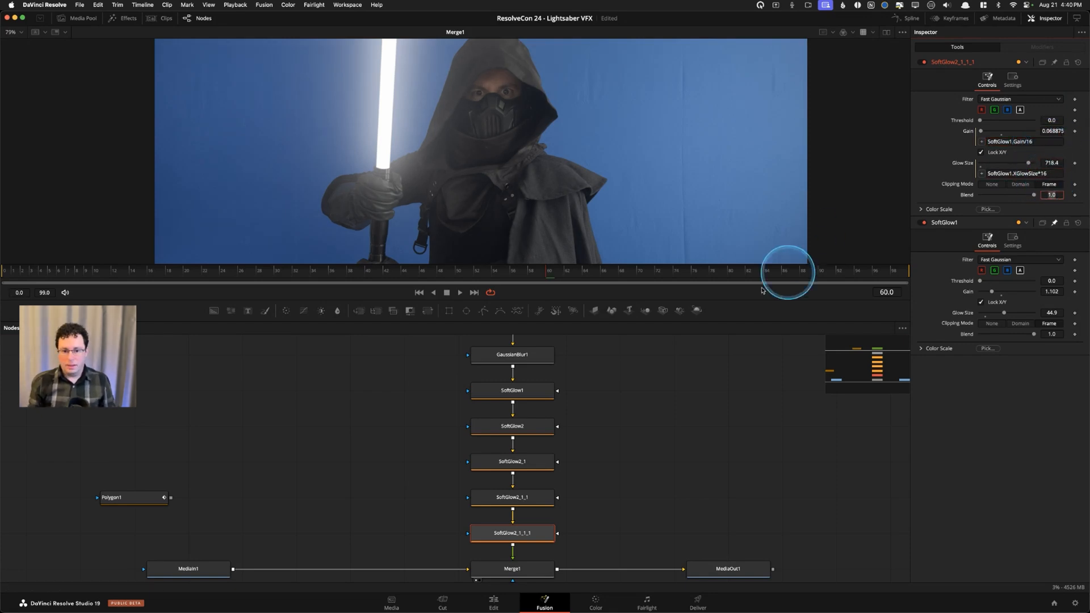
Enlarge the viewer and set SoftGlow1's Gain to 1.181 and its Glow Size to 16.5.
{"action": "left_click_drag", "start_coordinate": [707, 302], "coordinate": [690, 437]}
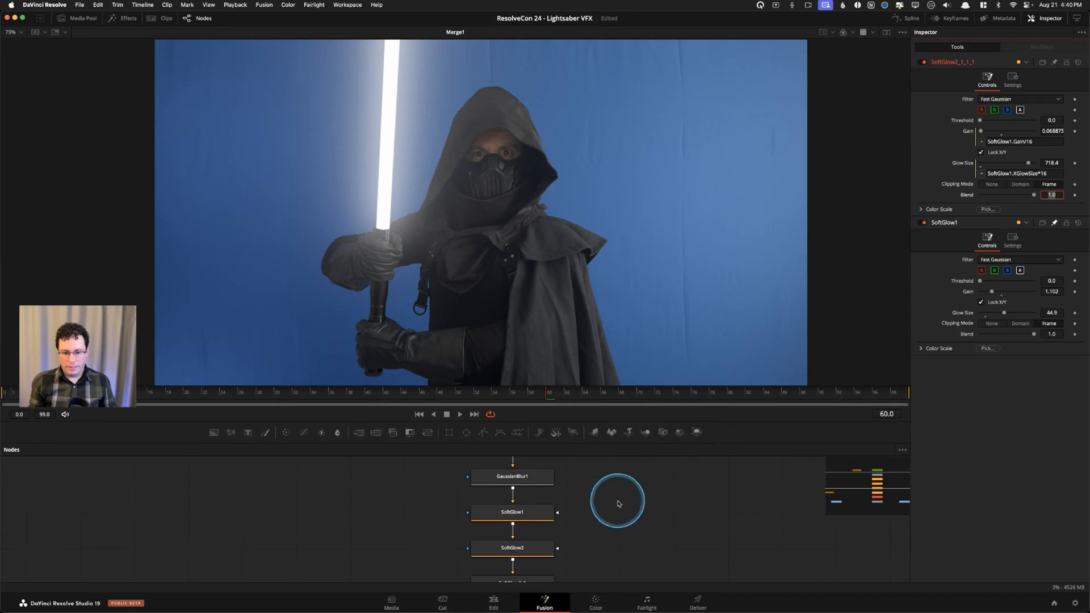
{"action": "left_click_drag", "start_coordinate": [618, 504], "coordinate": [601, 558]}
{"action": "left_click", "coordinate": [499, 536]}
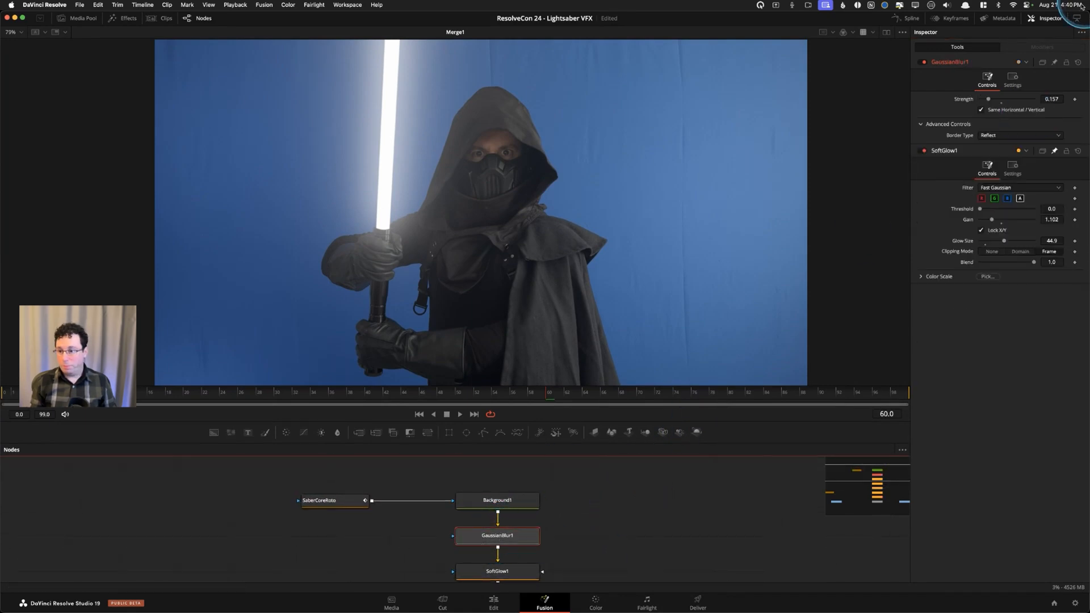
{"action": "scroll", "coordinate": [568, 540], "scroll_direction": "down", "scroll_amount": 2}
{"action": "left_click", "coordinate": [499, 552]}
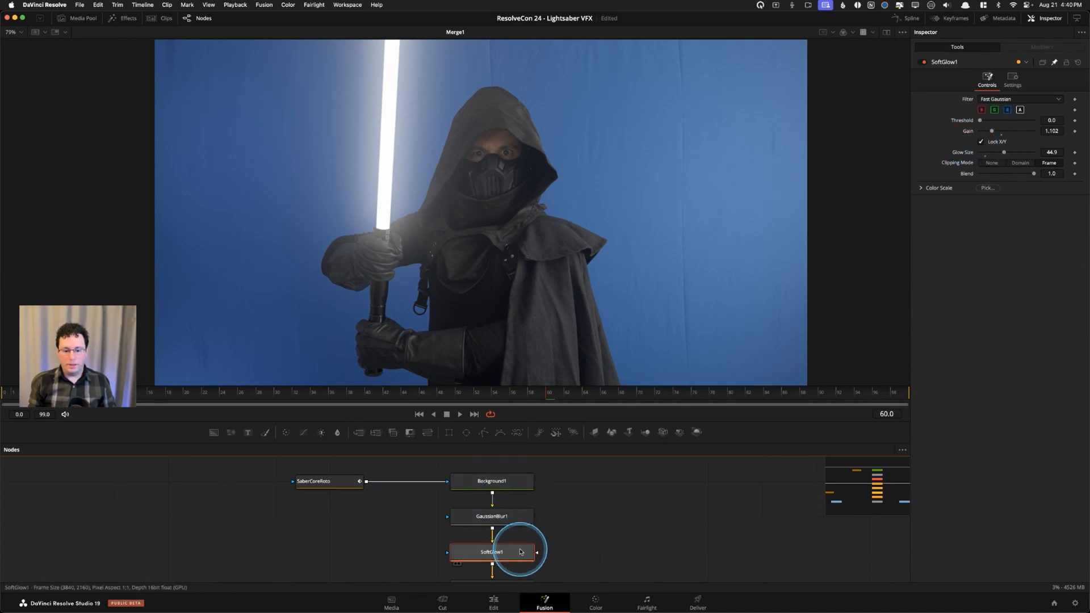
{"action": "left_click", "coordinate": [986, 131]}
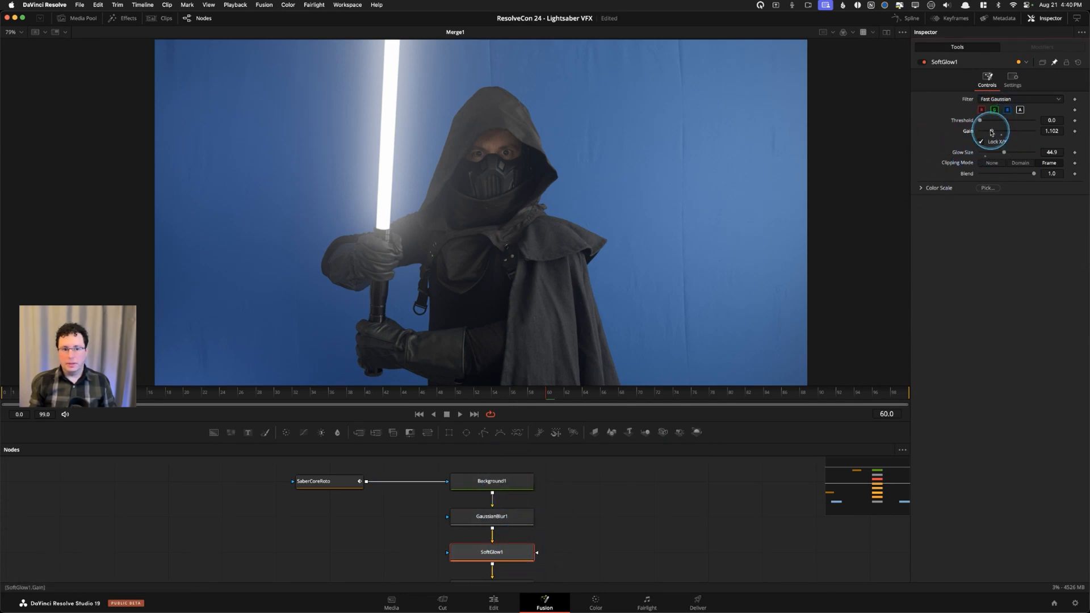
{"action": "mouse_move", "coordinate": [985, 130]}
{"action": "left_mouse_down"}
{"action": "mouse_move", "coordinate": [990, 156]}
{"action": "mouse_move", "coordinate": [991, 135]}
{"action": "left_mouse_up"}
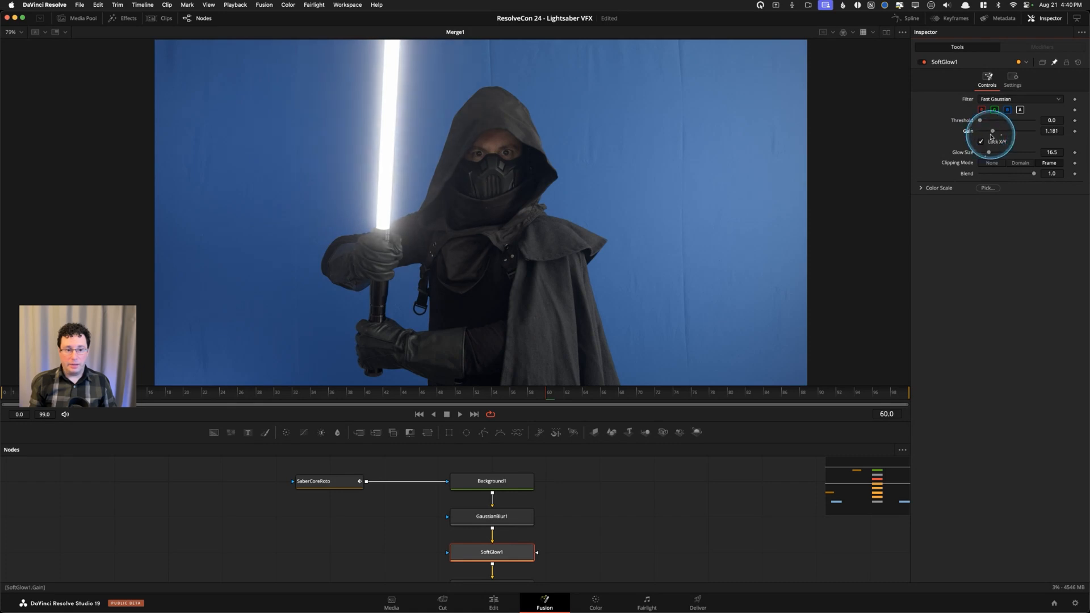
Move the node chain from SaberCoreRoto to SoftGlow2_1_1_1 up to leave space above Merge1.
{"action": "left_click_drag", "start_coordinate": [660, 422], "coordinate": [655, 274]}
{"action": "mouse_move", "coordinate": [610, 487]}
{"action": "left_mouse_down"}
{"action": "mouse_move", "coordinate": [611, 459]}
{"action": "mouse_move", "coordinate": [615, 486]}
{"action": "left_mouse_up"}
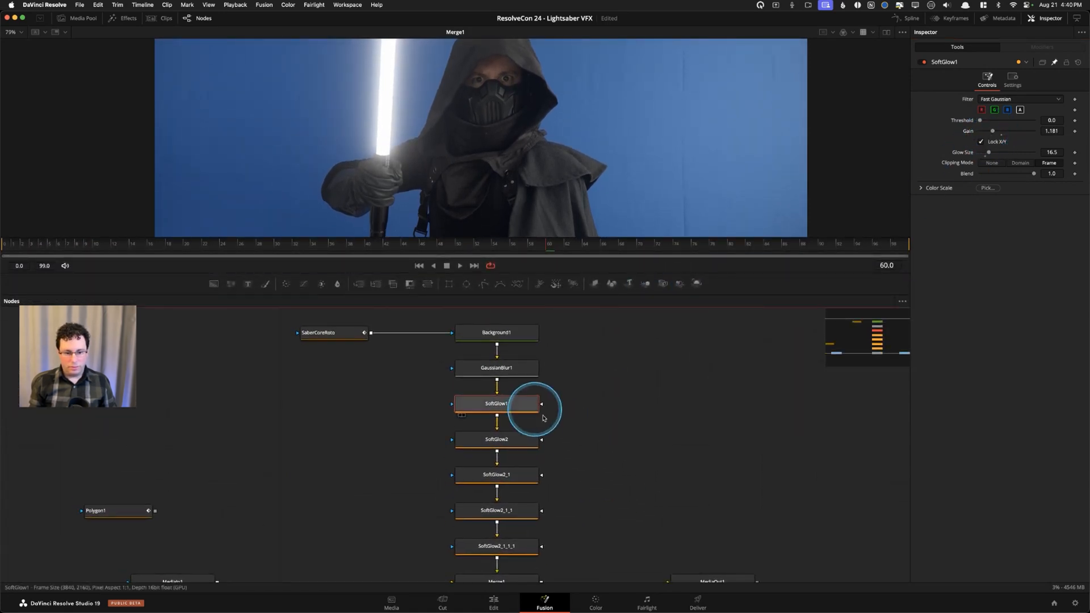
{"action": "left_click_drag", "start_coordinate": [241, 325], "coordinate": [582, 559]}
{"action": "left_click_drag", "start_coordinate": [517, 545], "coordinate": [506, 475]}
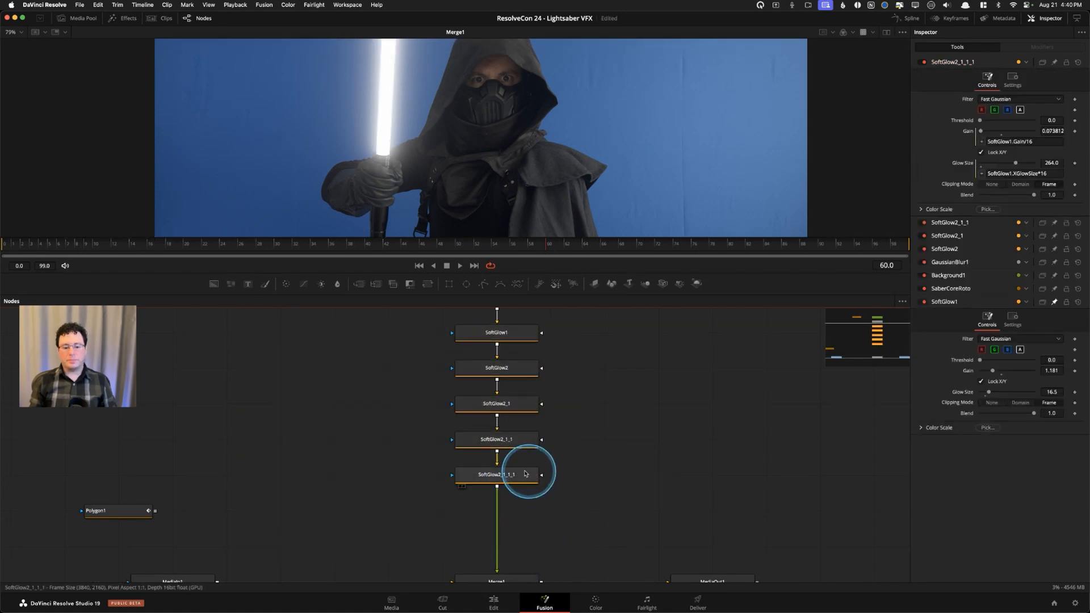
{"action": "left_click_drag", "start_coordinate": [591, 285], "coordinate": [588, 352]}
Insert a Color Corrector node between SoftGlow2_1_1_1 and Merge1, using the tool search, and keep it selected.
{"action": "left_click", "coordinate": [515, 535]}
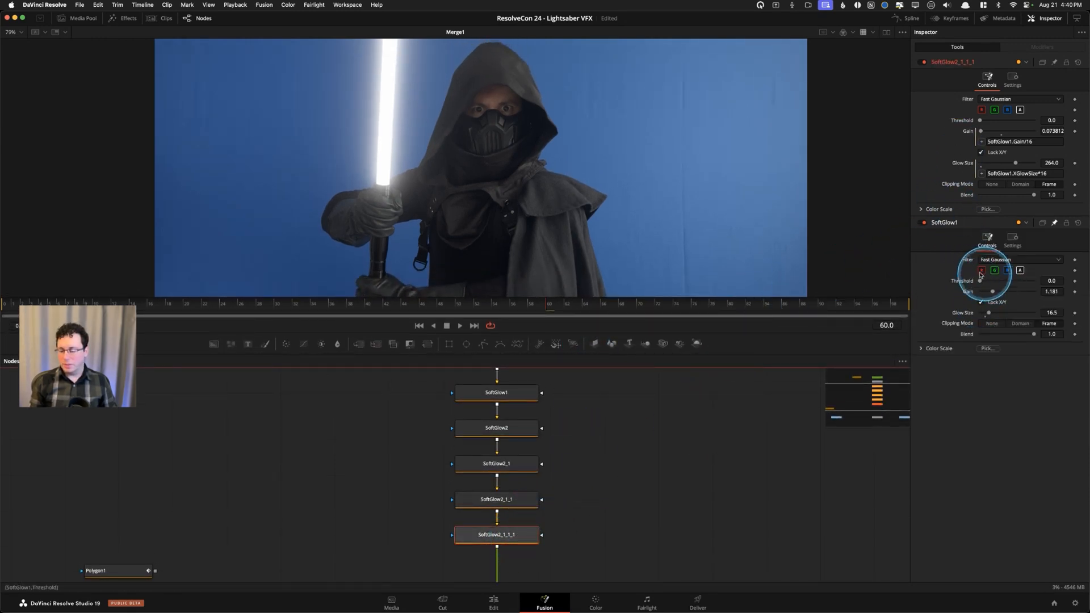
{"action": "left_click", "coordinate": [611, 538]}
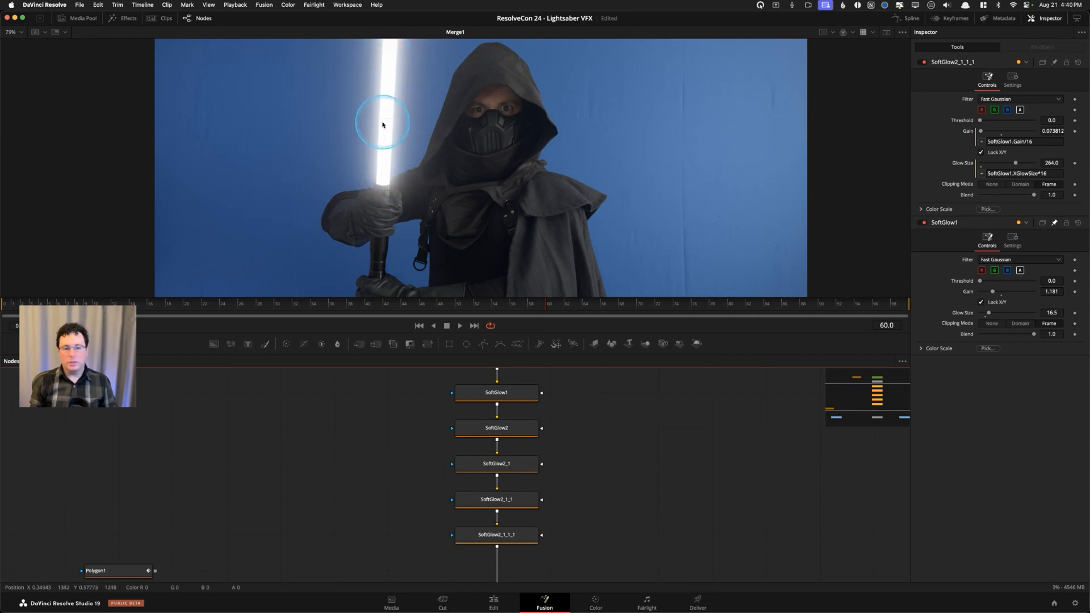
{"action": "left_click", "coordinate": [500, 536]}
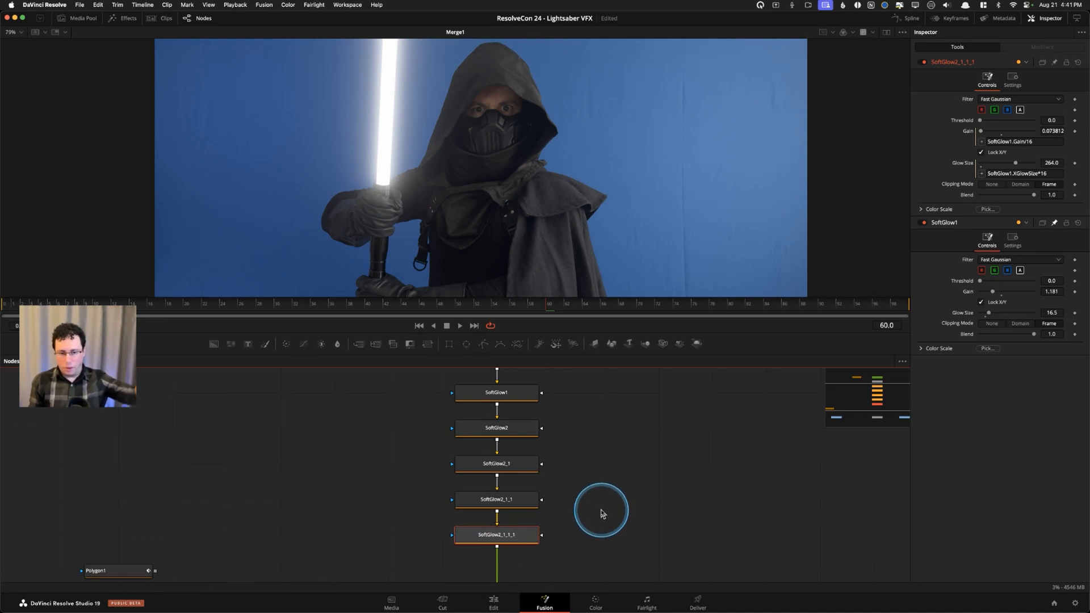
{"action": "scroll", "coordinate": [623, 505], "scroll_direction": "down", "scroll_amount": 3}
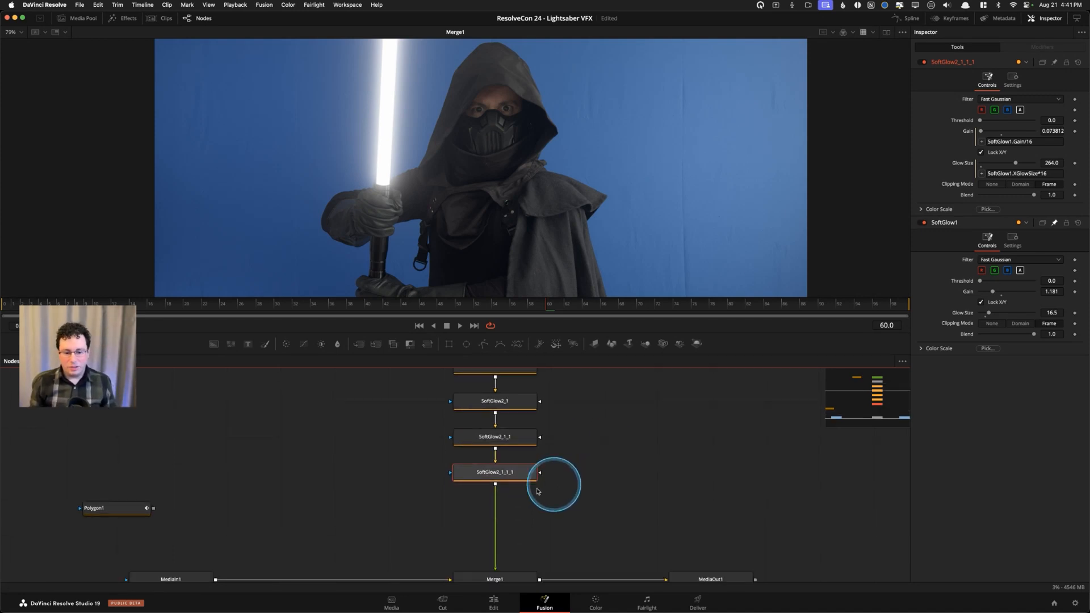
{"action": "key", "text": "shift+space"}
{"action": "type", "text": "soft"}
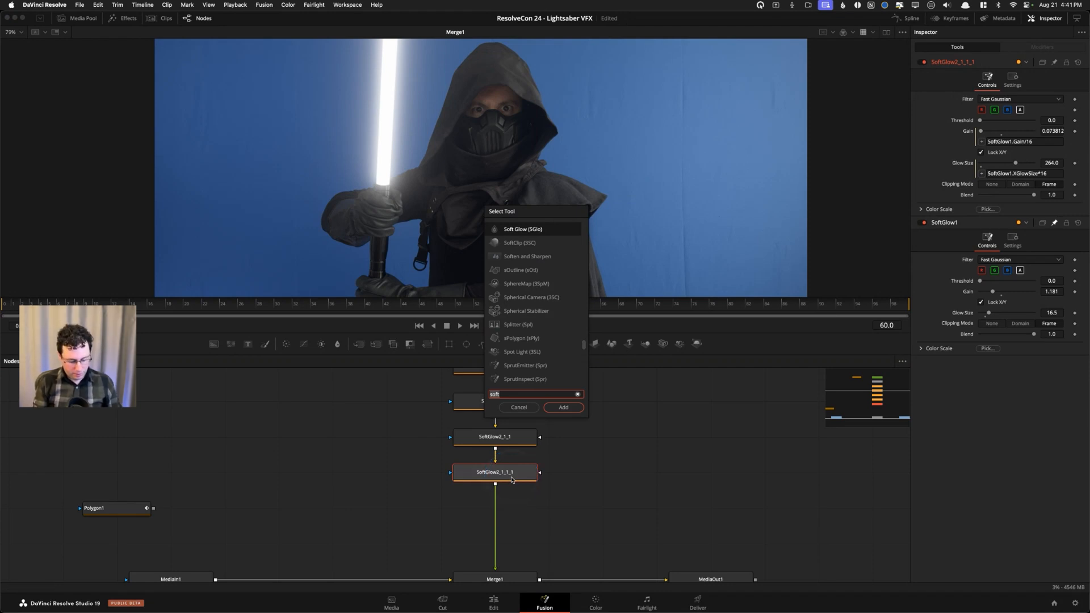
{"action": "key", "text": "BackSpace"}
{"action": "key", "text": "BackSpace"}
{"action": "key", "text": "BackSpace"}
{"action": "key", "text": "BackSpace"}
{"action": "type", "text": "cc"}
{"action": "key", "text": "Return"}
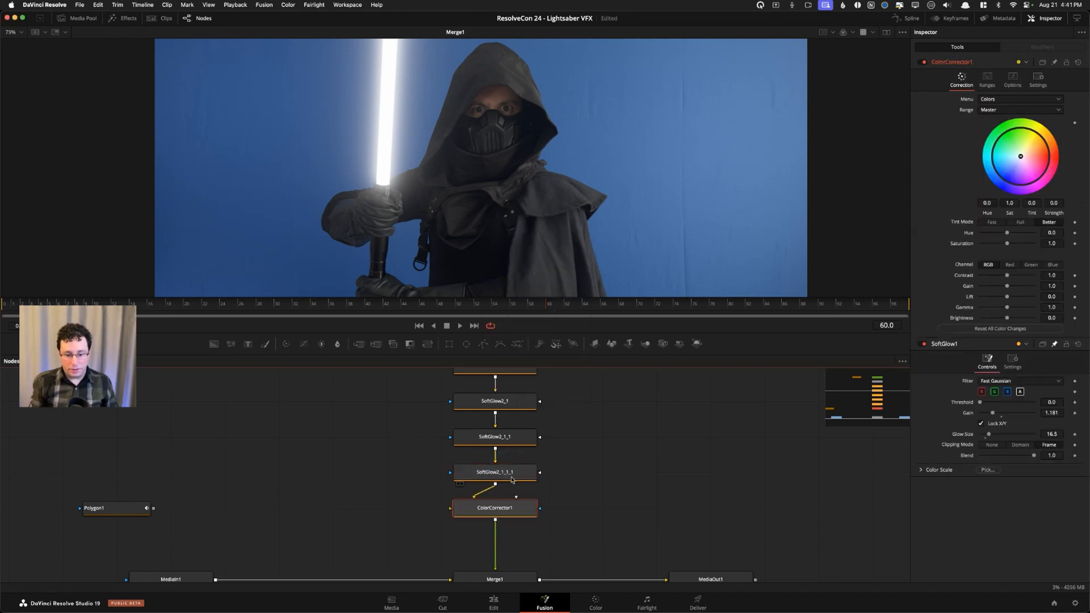
{"action": "left_click", "coordinate": [499, 509]}
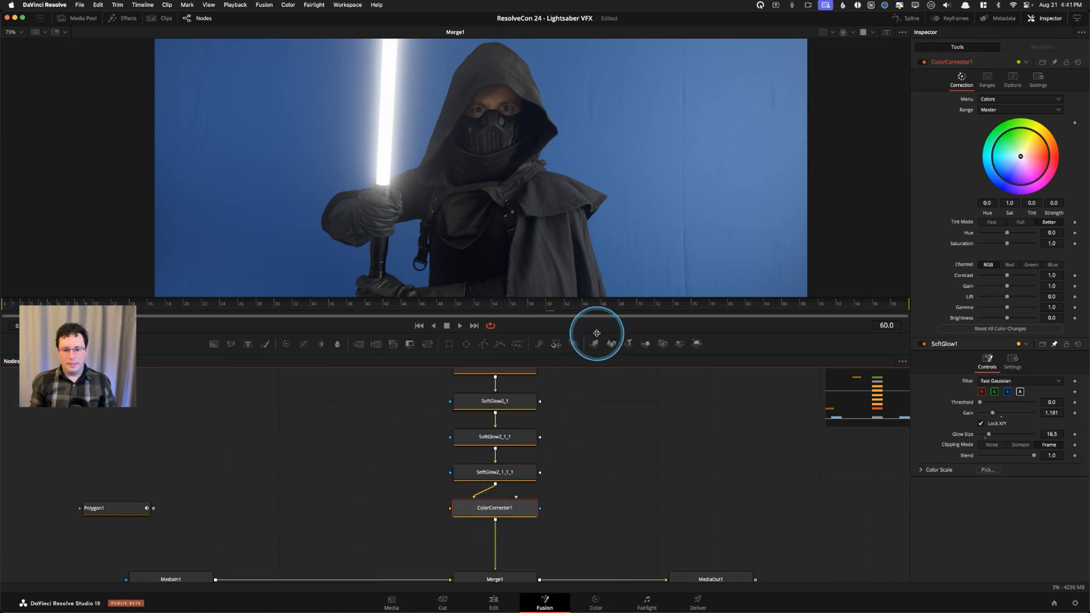
{"action": "left_click_drag", "start_coordinate": [597, 333], "coordinate": [591, 484]}
{"action": "left_click_drag", "start_coordinate": [601, 569], "coordinate": [597, 486]}
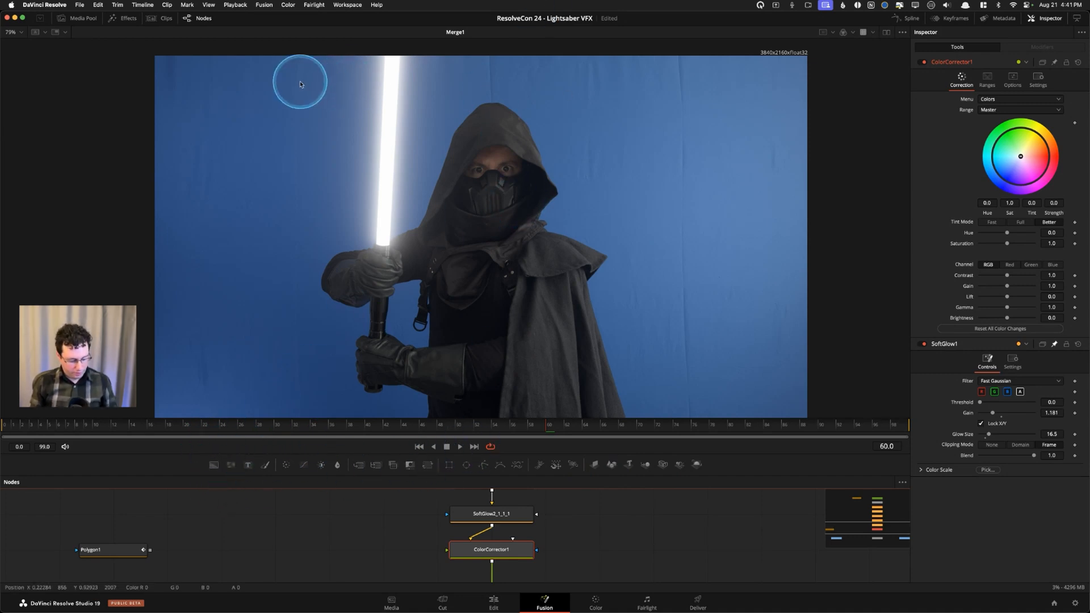
{"action": "mouse_move", "coordinate": [225, 122]}
{"action": "left_mouse_down"}
{"action": "mouse_move", "coordinate": [252, 364]}
{"action": "mouse_move", "coordinate": [578, 363]}
{"action": "left_mouse_up"}
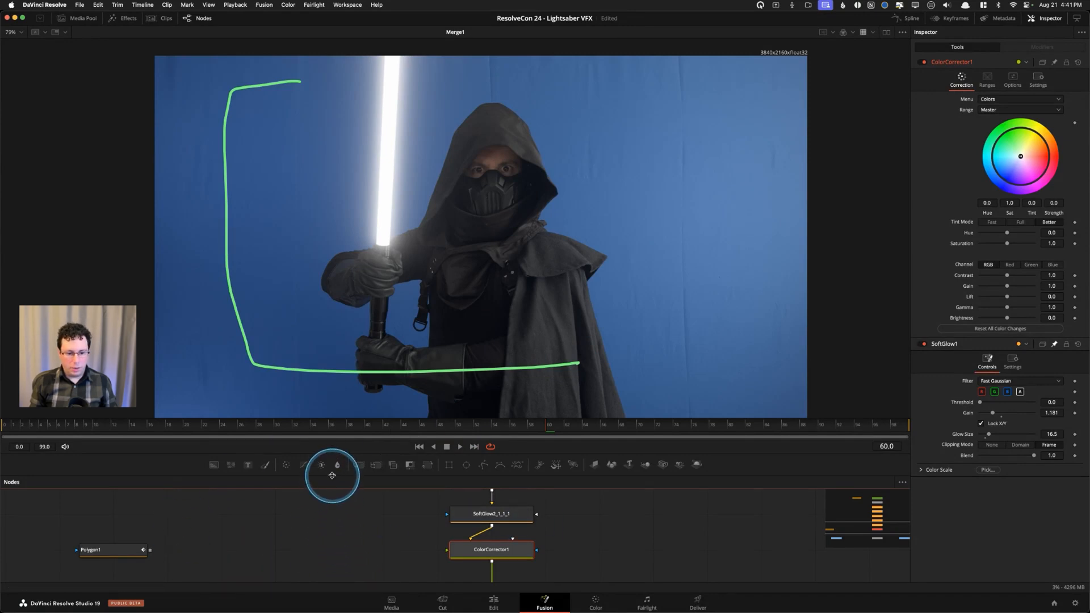
{"action": "key", "text": "ctrl+alt+m"}
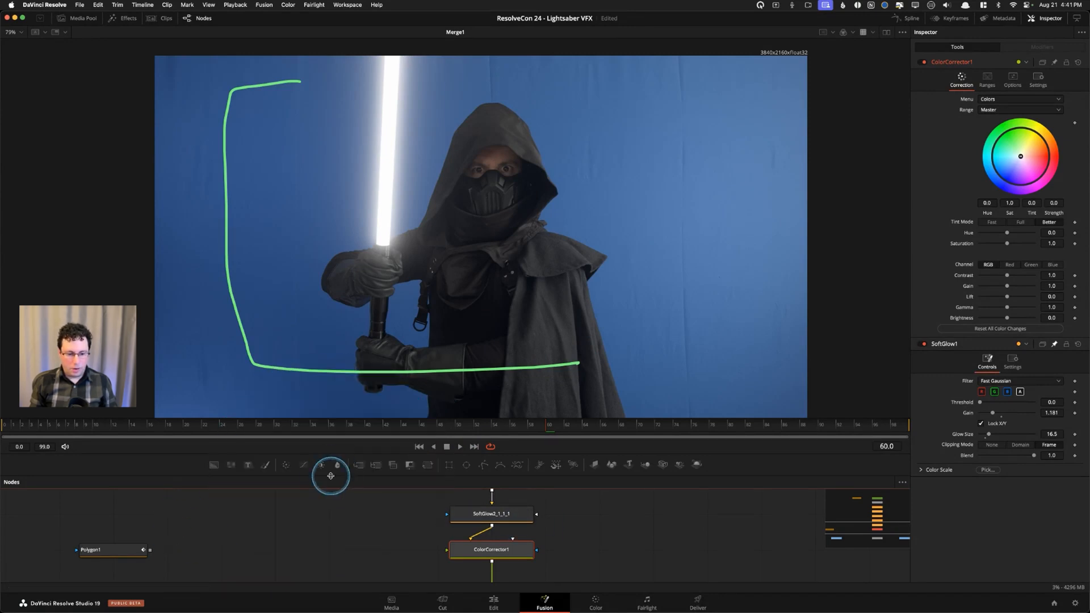
{"action": "mouse_move", "coordinate": [331, 476]}
{"action": "left_mouse_down"}
{"action": "mouse_move", "coordinate": [334, 312]}
{"action": "mouse_move", "coordinate": [332, 517]}
{"action": "mouse_move", "coordinate": [324, 472]}
{"action": "left_mouse_up"}
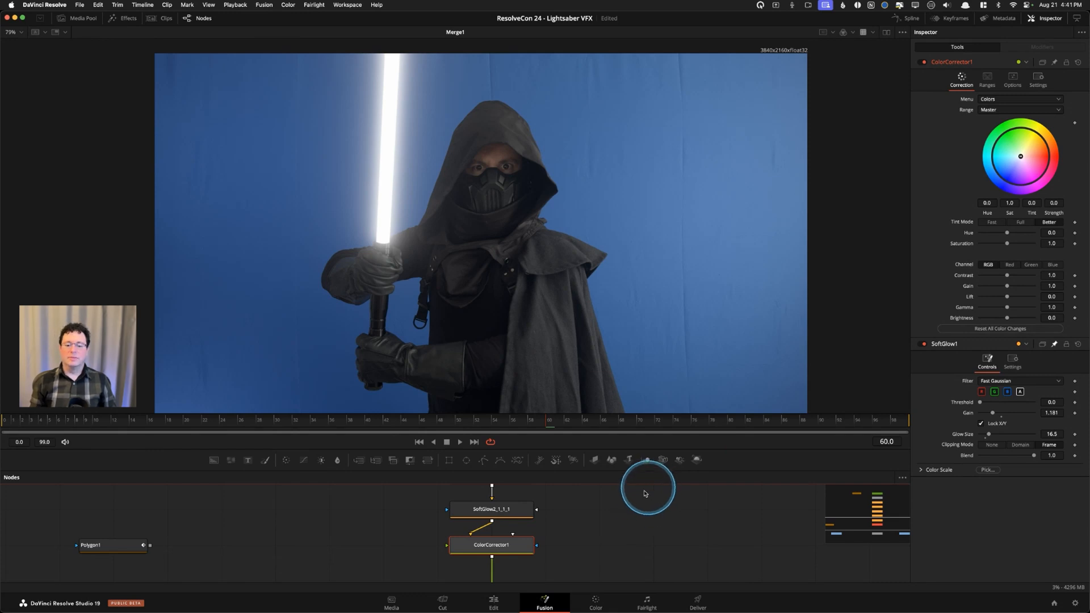
{"action": "left_click", "coordinate": [574, 526]}
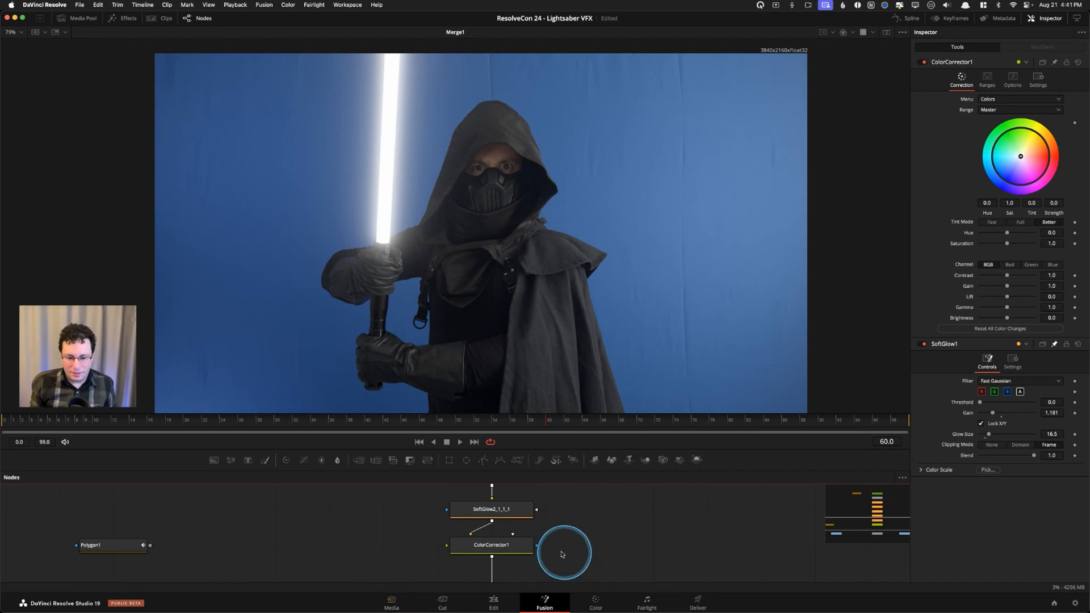
Tint the master range of ColorCorrector1 towards red on the color wheel and set the tint Strength to 0.5.
{"action": "left_click", "coordinate": [508, 548]}
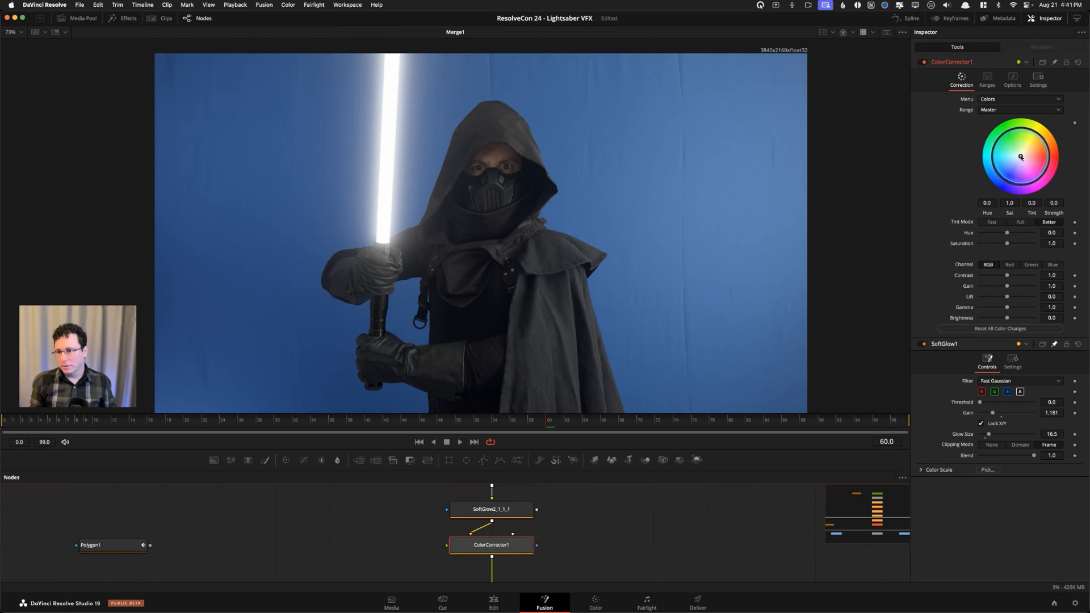
{"action": "left_click_drag", "start_coordinate": [1021, 158], "coordinate": [1021, 159]}
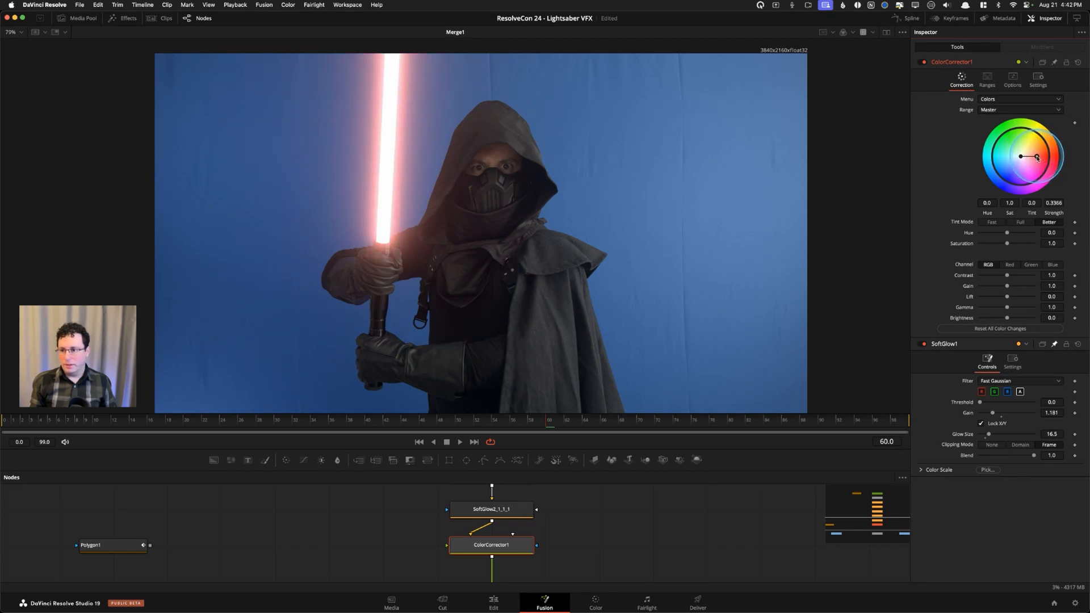
{"action": "mouse_move", "coordinate": [1037, 159]}
{"action": "left_mouse_down"}
{"action": "mouse_move", "coordinate": [1052, 159]}
{"action": "mouse_move", "coordinate": [1036, 156]}
{"action": "left_mouse_up"}
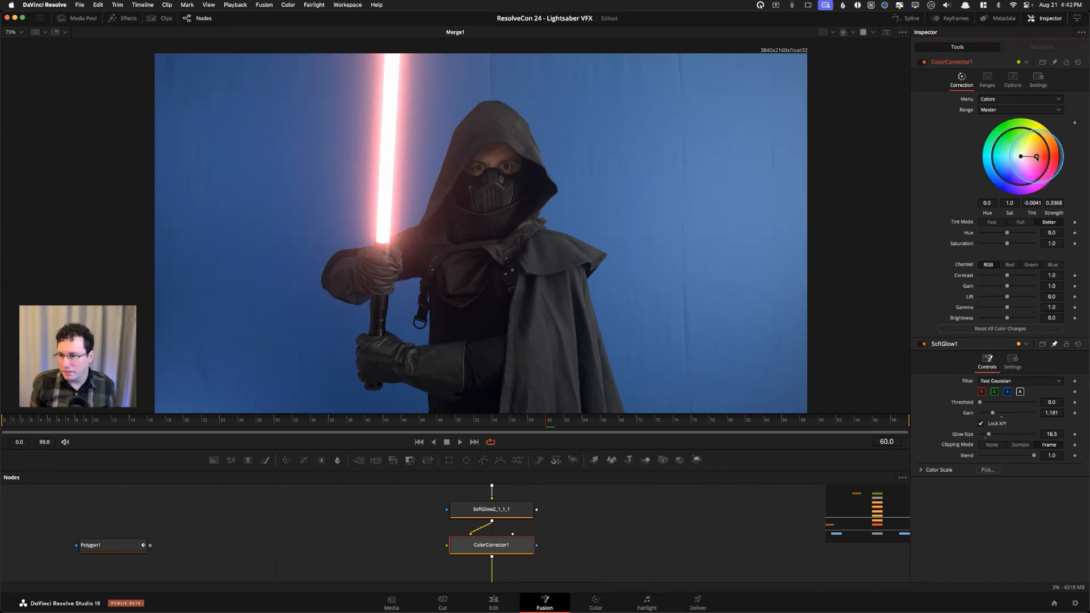
{"action": "left_click_drag", "start_coordinate": [1037, 157], "coordinate": [1047, 158]}
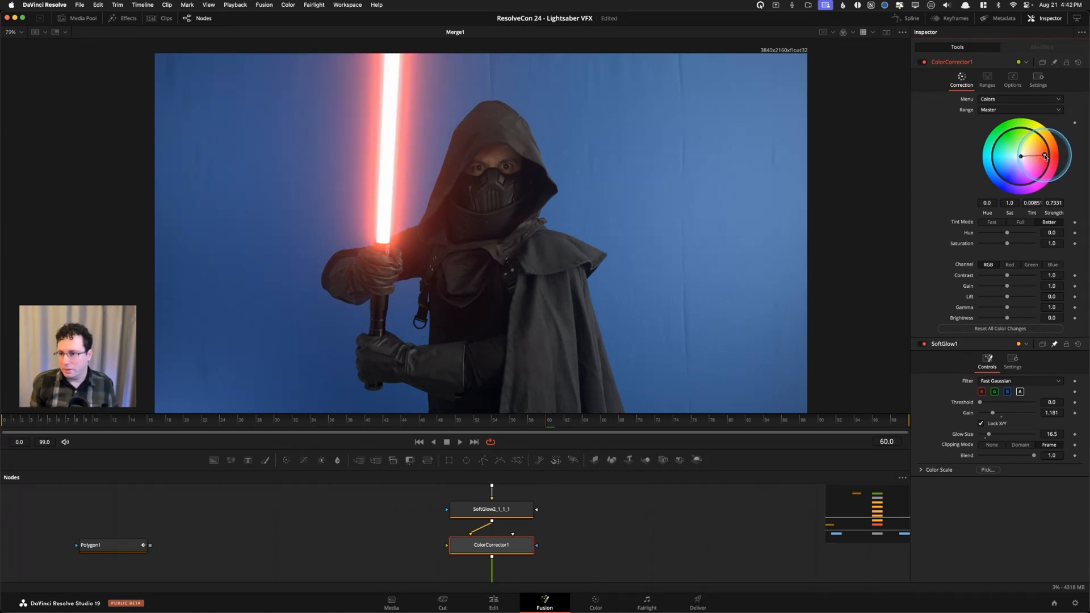
{"action": "left_click", "coordinate": [1055, 202]}
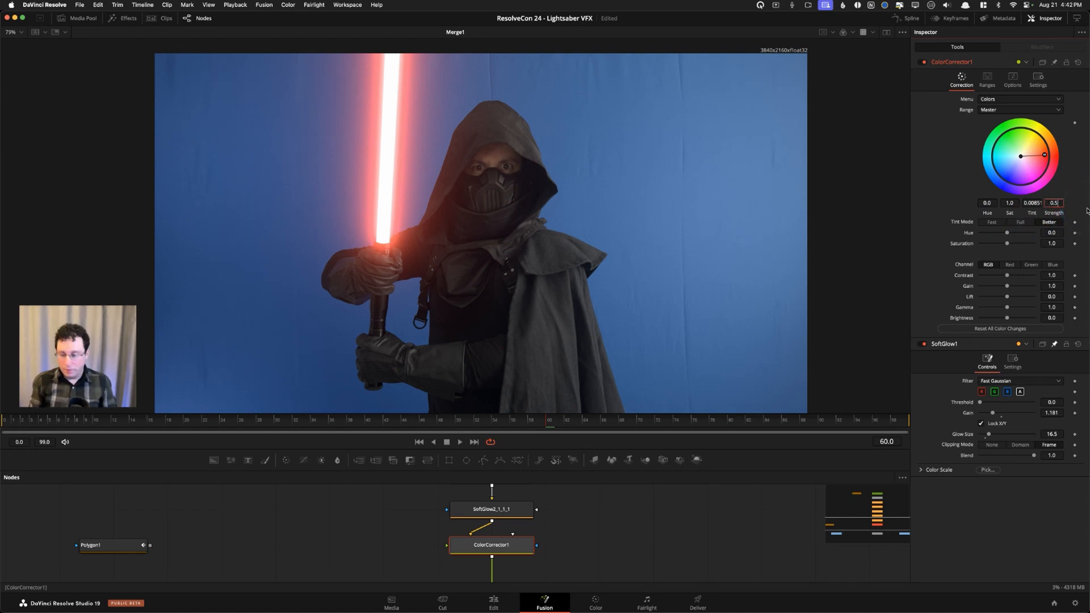
{"action": "type", "text": "0.5"}
{"action": "key", "text": "Tab"}
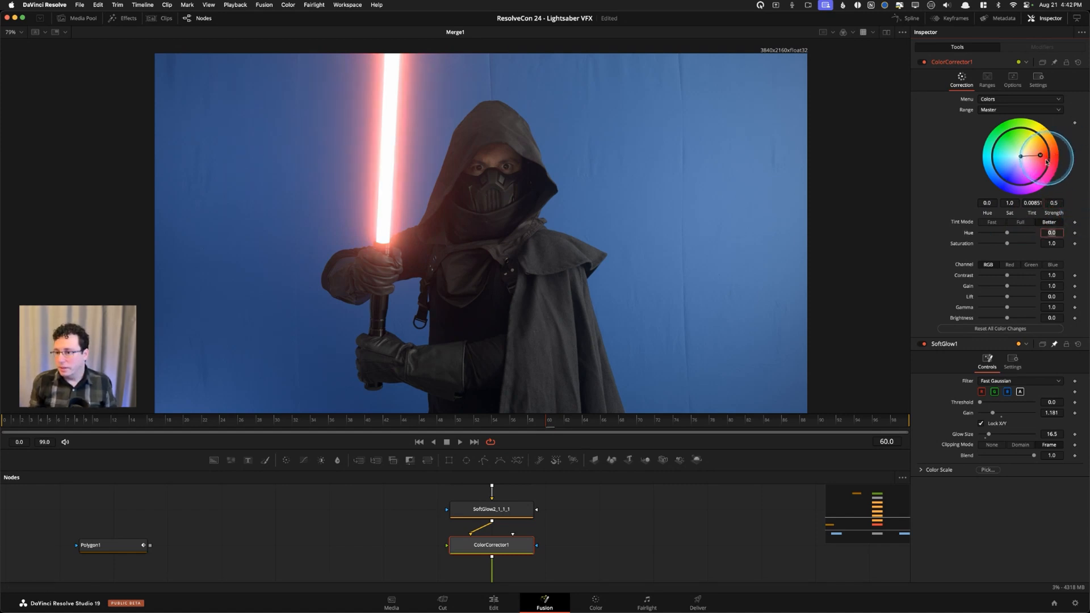
Set SoftGlow1's Gain to 0.669 and its Glow Size to 20.5.
{"action": "left_click_drag", "start_coordinate": [593, 509], "coordinate": [612, 583]}
{"action": "left_click", "coordinate": [522, 532]}
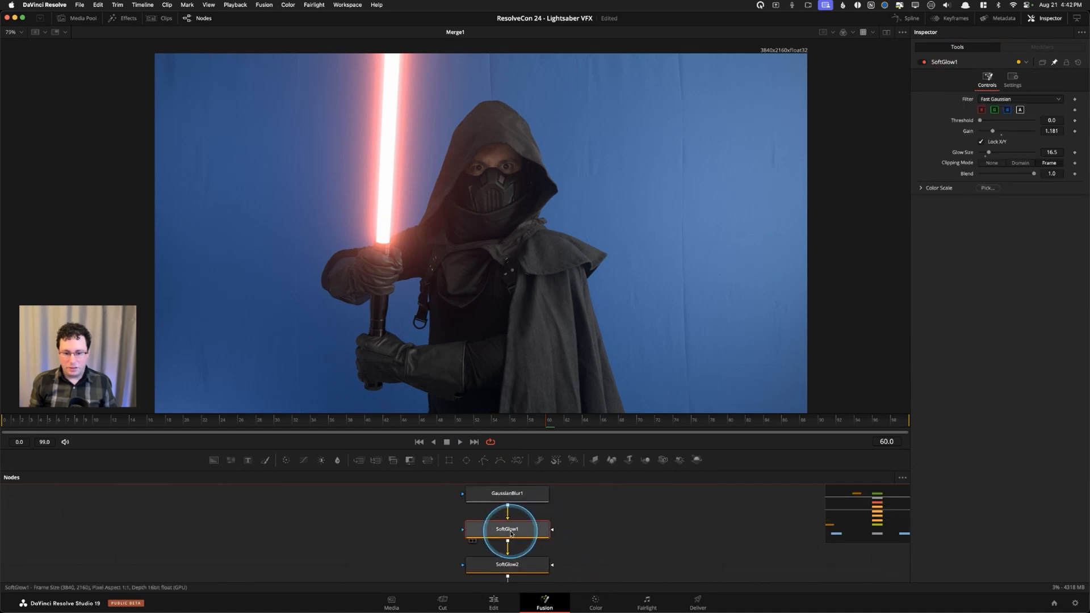
{"action": "left_click_drag", "start_coordinate": [992, 133], "coordinate": [994, 154]}
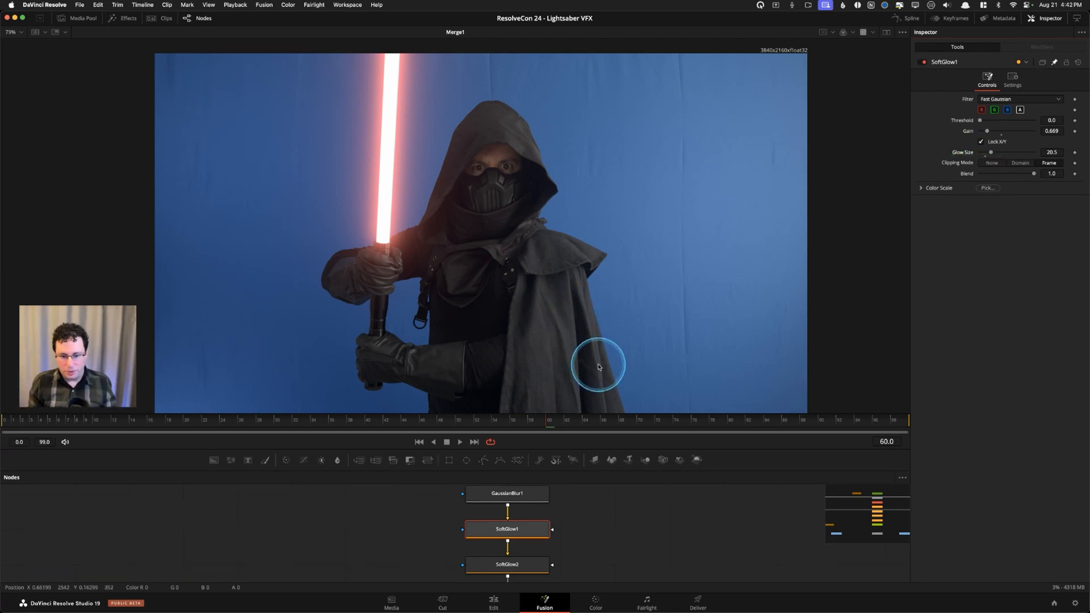
{"action": "left_click_drag", "start_coordinate": [606, 449], "coordinate": [607, 416]}
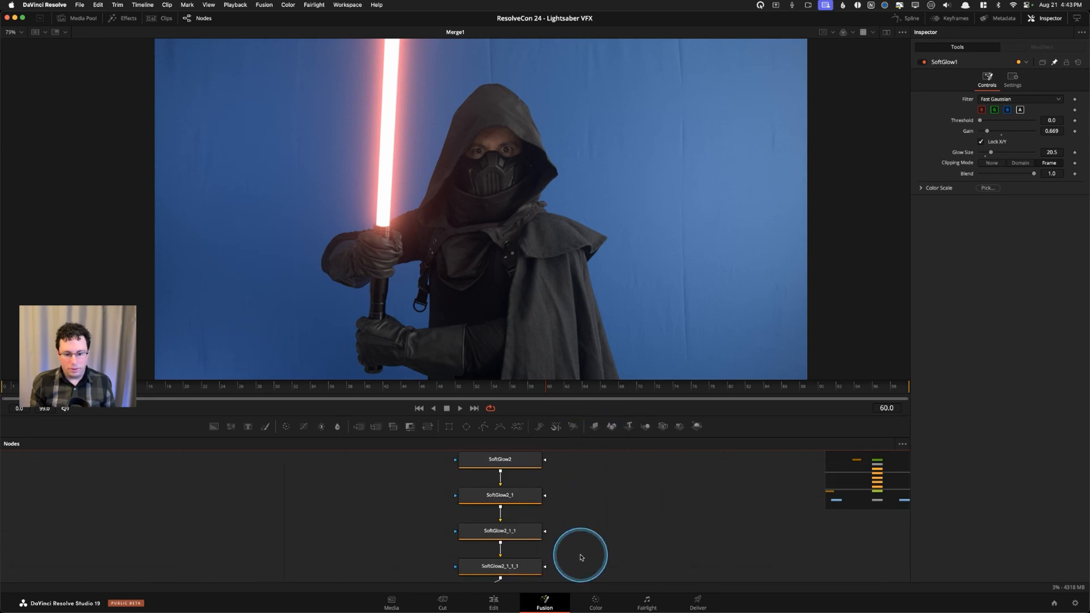
{"action": "scroll", "coordinate": [579, 553], "scroll_direction": "down", "scroll_amount": 10}
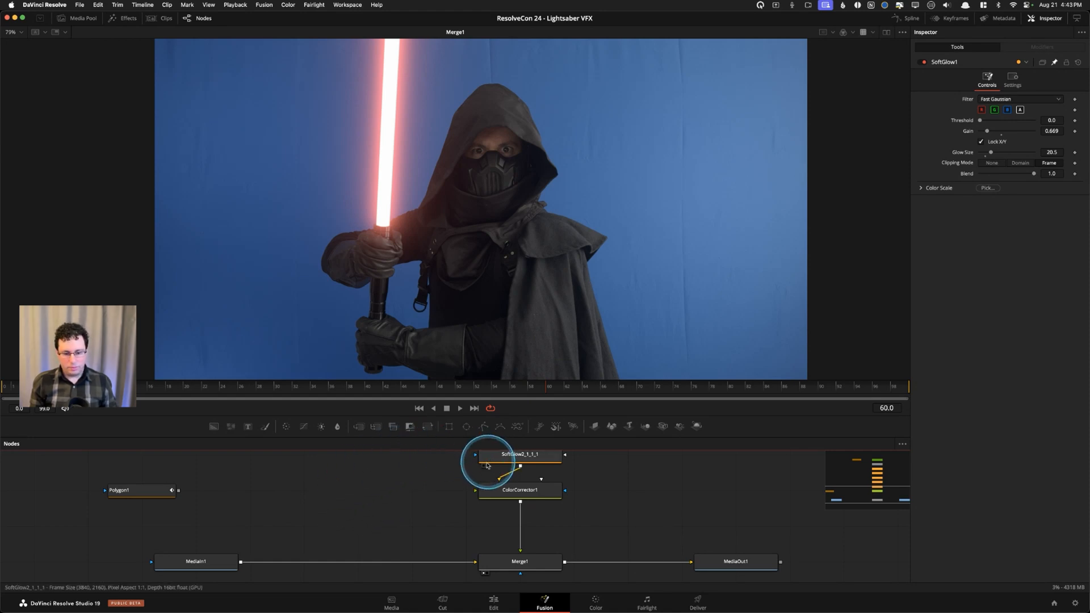
{"action": "scroll", "coordinate": [450, 489], "scroll_direction": "up", "scroll_amount": 3}
{"action": "left_click_drag", "start_coordinate": [428, 491], "coordinate": [418, 457]}
{"action": "left_click_drag", "start_coordinate": [400, 528], "coordinate": [394, 469]}
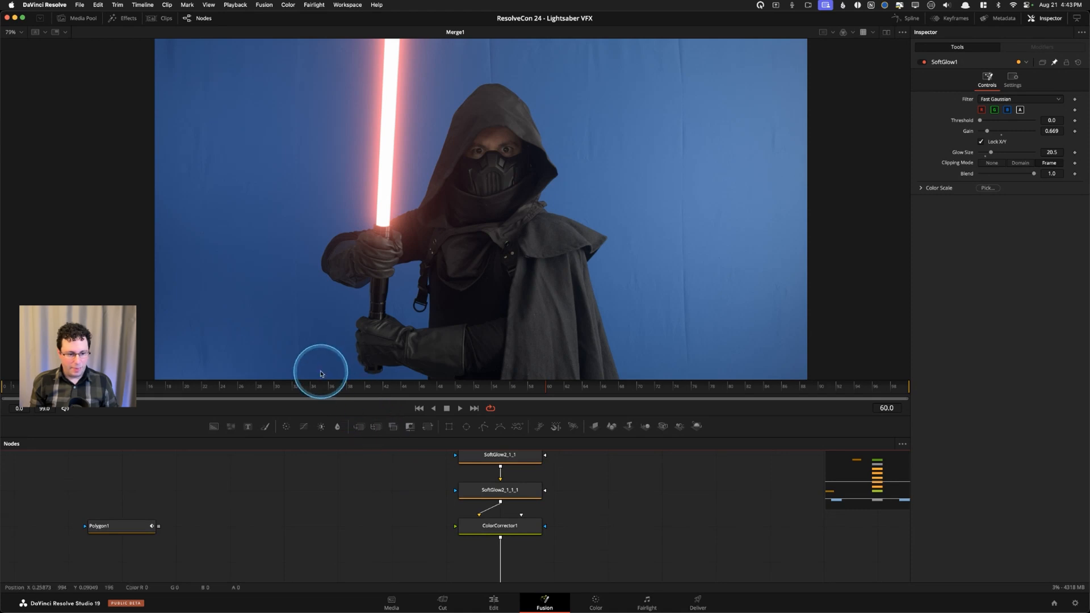
Play the red saber composite from frame 0 and examine the fast blade swing at frame 26.
{"action": "left_click_drag", "start_coordinate": [35, 388], "coordinate": [3, 388]}
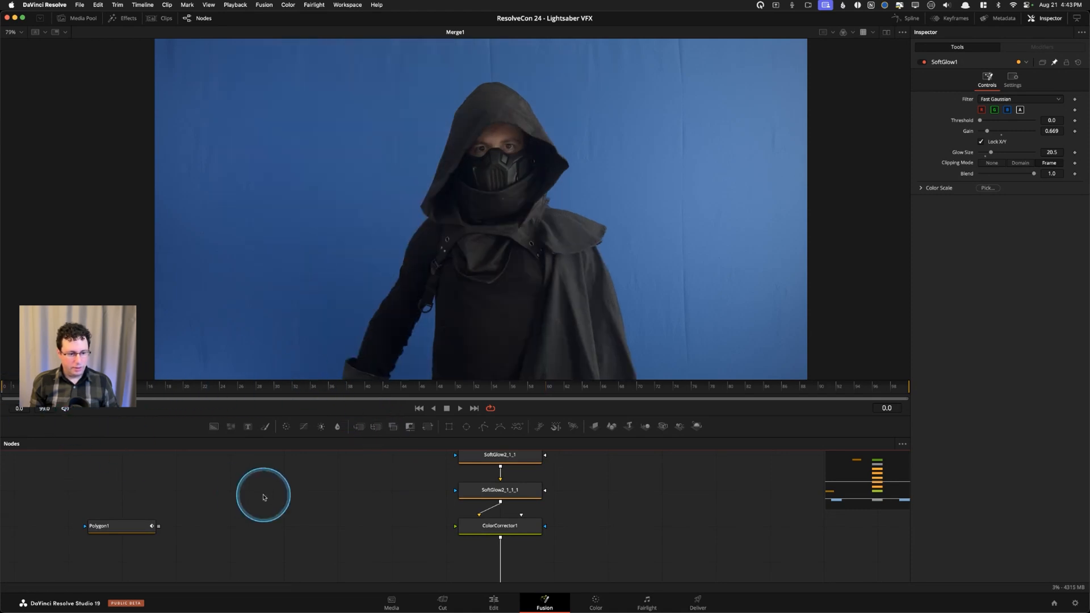
{"action": "right_click", "coordinate": [289, 409]}
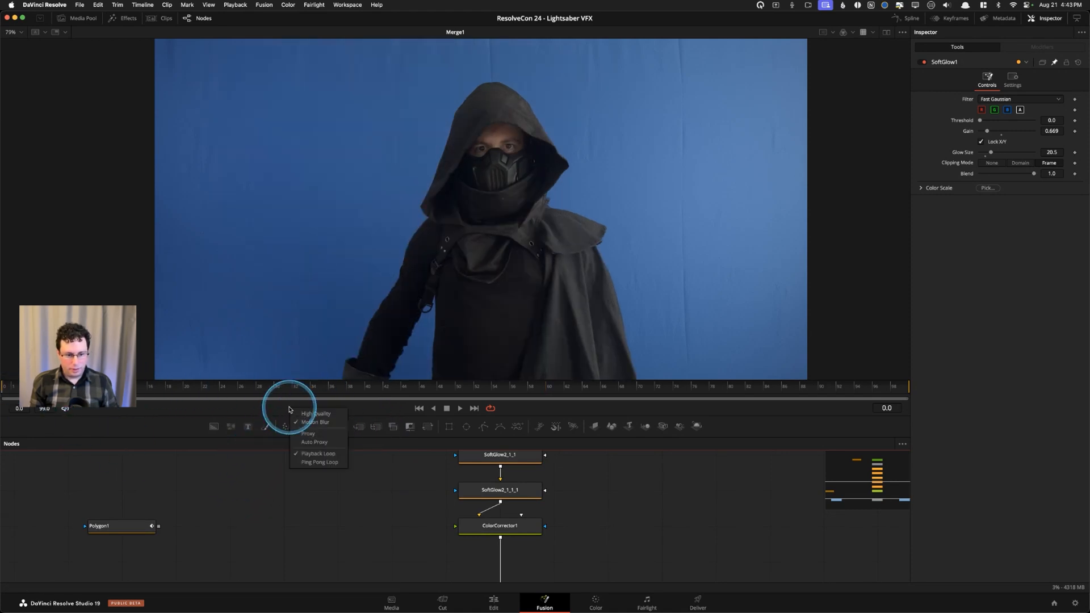
{"action": "left_click", "coordinate": [260, 473]}
{"action": "key", "text": "space"}
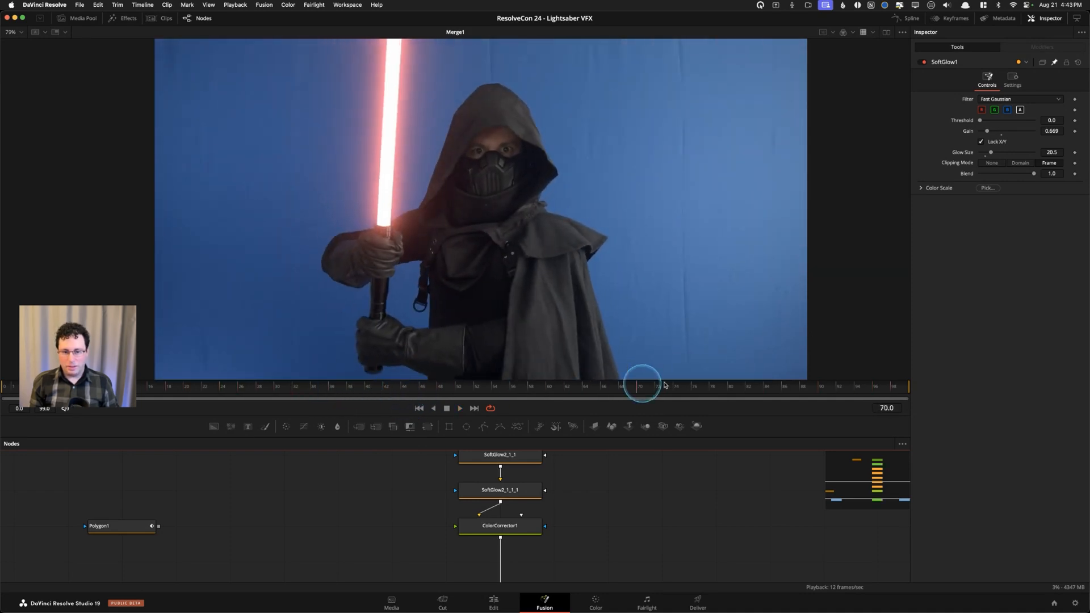
{"action": "left_click_drag", "start_coordinate": [636, 388], "coordinate": [242, 390]}
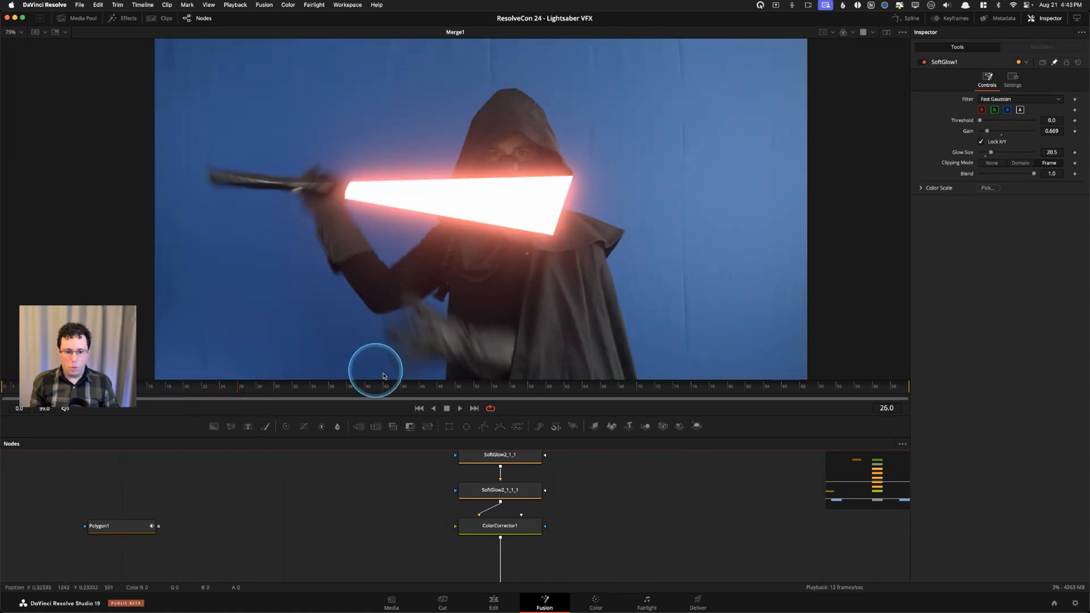
{"action": "left_click_drag", "start_coordinate": [389, 417], "coordinate": [397, 360]}
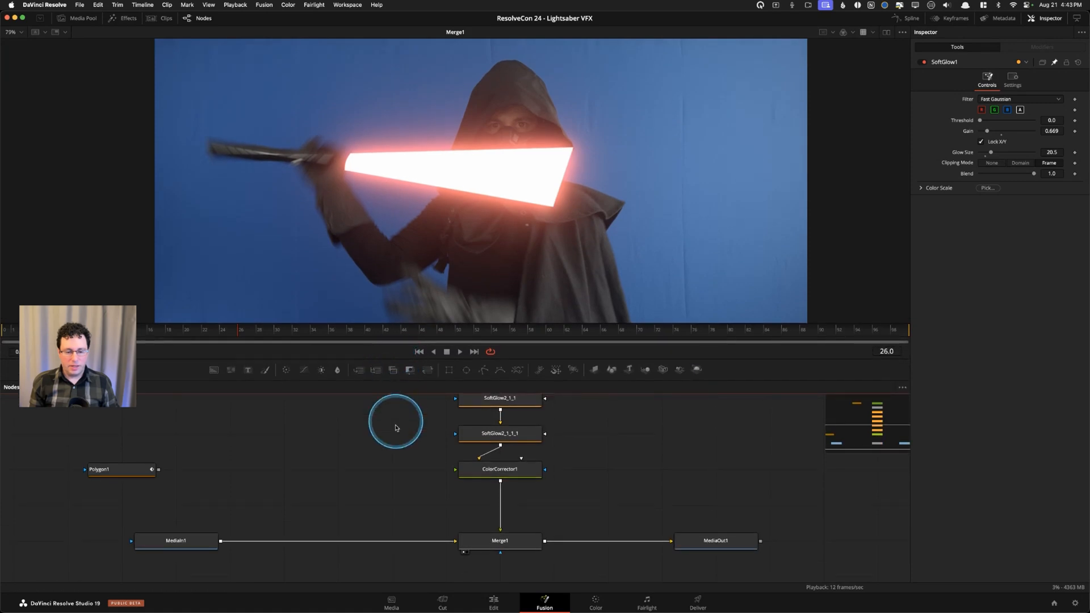
Add a Magic Mask node in the empty graph area beside the Soft Glow stack and connect MediaIn1's output to its input.
{"action": "scroll", "coordinate": [397, 432], "scroll_direction": "up", "scroll_amount": 5}
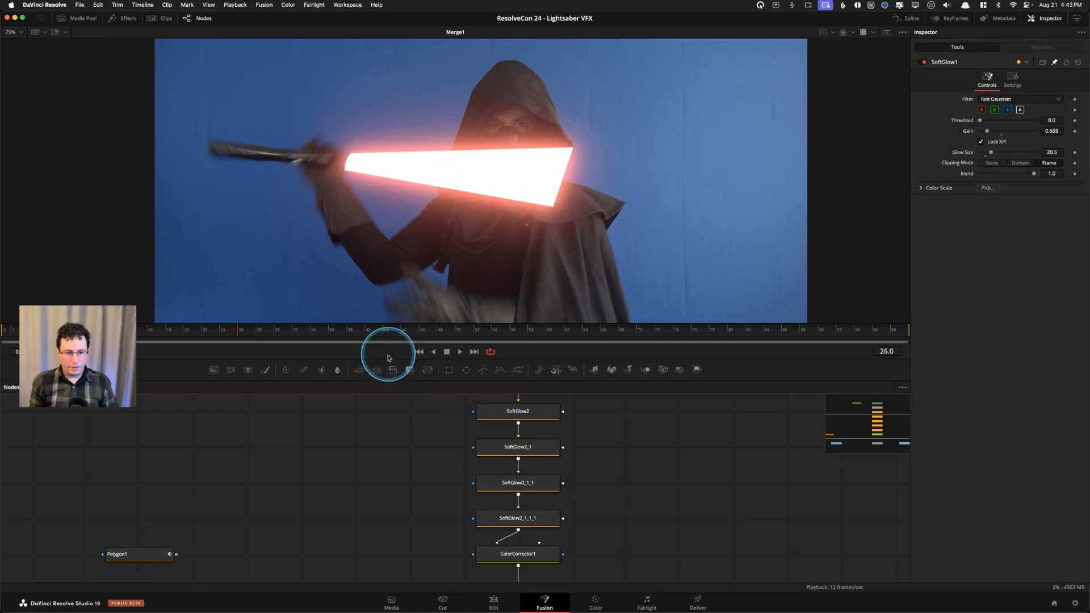
{"action": "left_click_drag", "start_coordinate": [387, 357], "coordinate": [385, 312]}
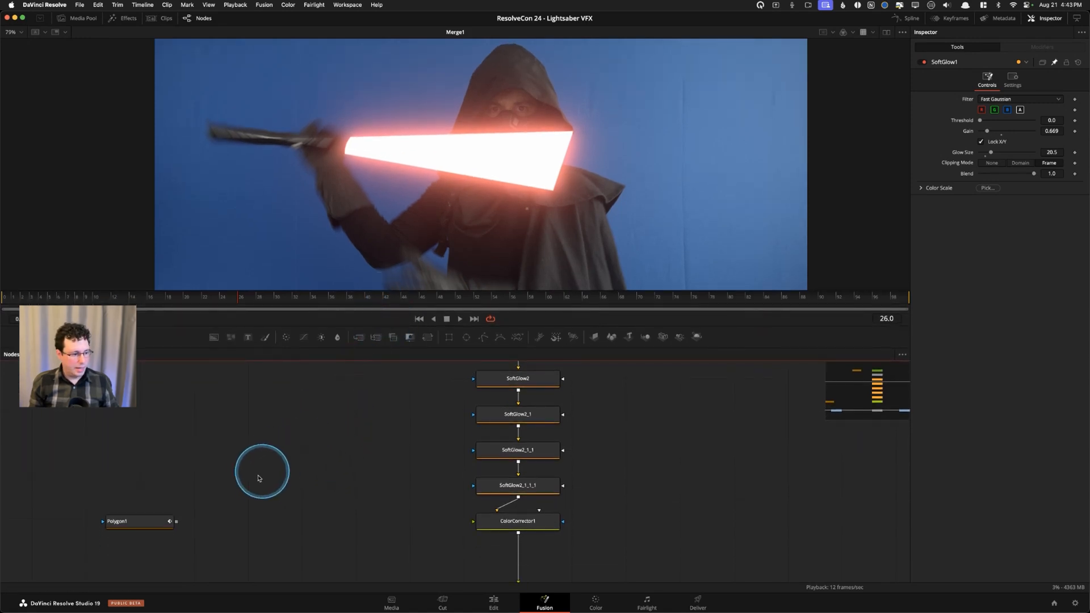
{"action": "scroll", "coordinate": [258, 478], "scroll_direction": "down", "scroll_amount": 2}
{"action": "scroll", "coordinate": [306, 421], "scroll_direction": "up", "scroll_amount": 8}
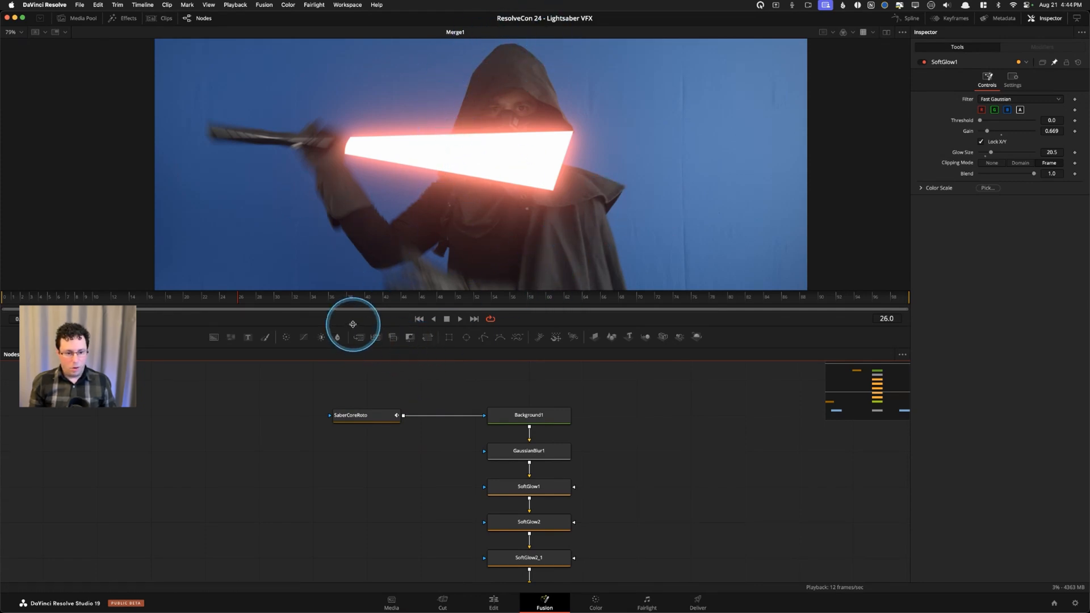
{"action": "left_click_drag", "start_coordinate": [353, 324], "coordinate": [354, 310]}
{"action": "left_click_drag", "start_coordinate": [317, 446], "coordinate": [404, 401]}
{"action": "left_click_drag", "start_coordinate": [332, 477], "coordinate": [301, 455]}
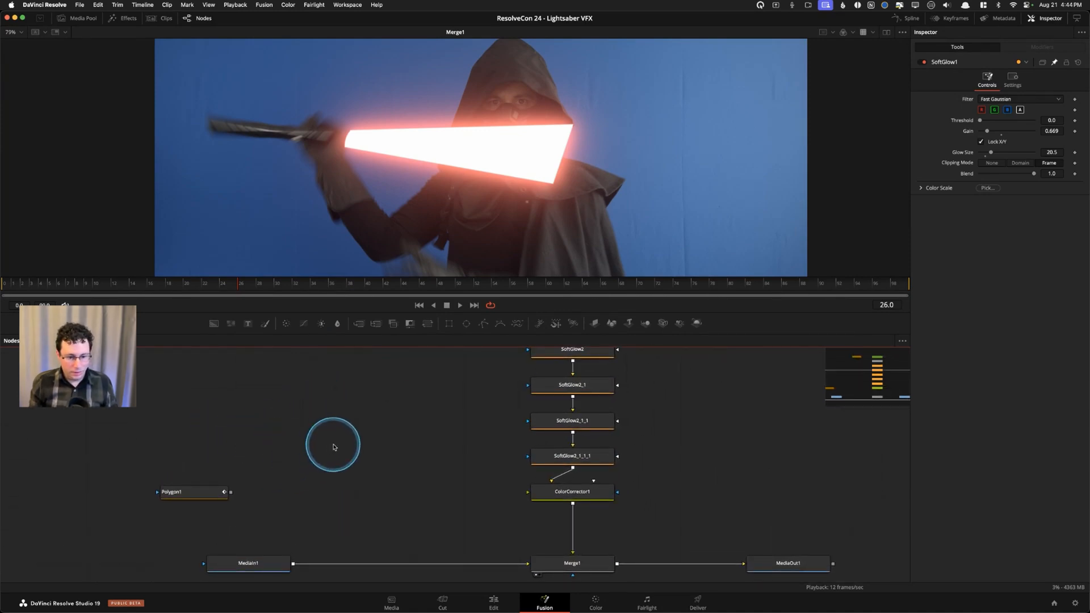
{"action": "key", "text": "shift+space"}
{"action": "type", "text": "cc"}
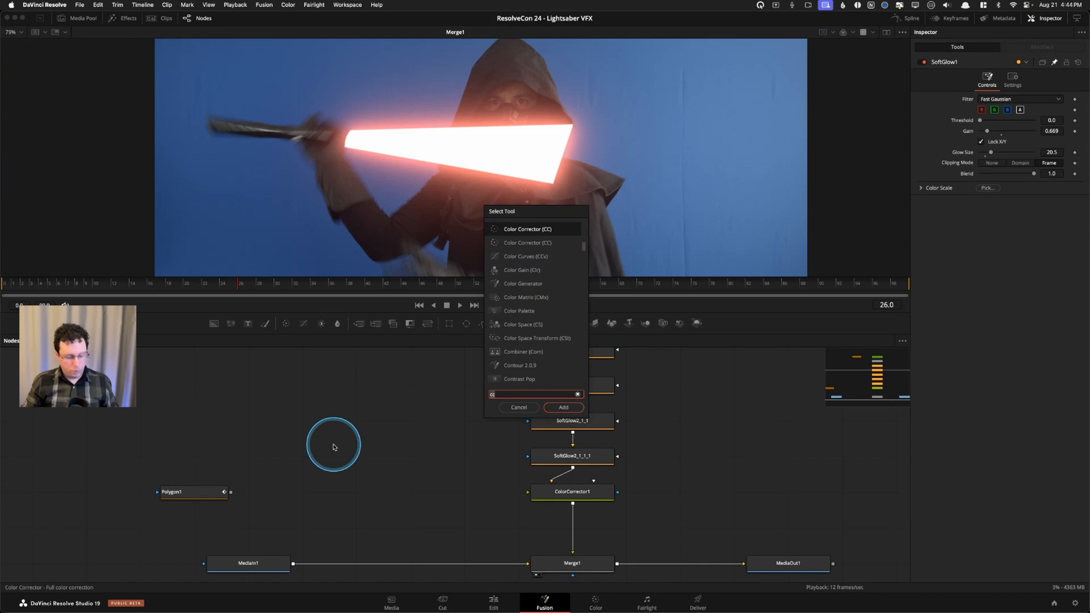
{"action": "key", "text": "BackSpace"}
{"action": "key", "text": "BackSpace"}
{"action": "type", "text": "mm"}
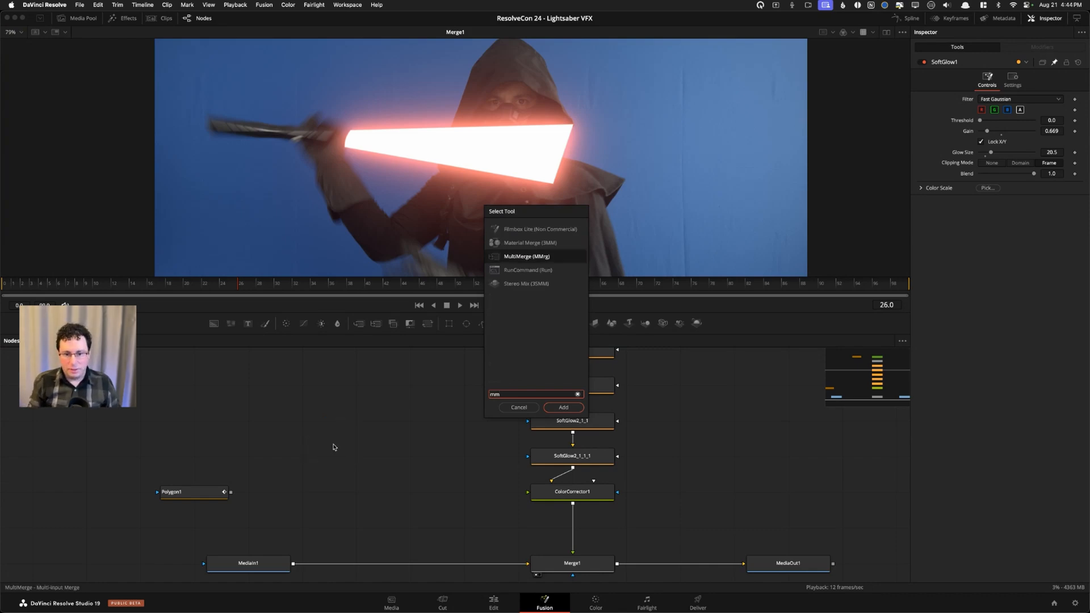
{"action": "key", "text": "BackSpace"}
{"action": "key", "text": "BackSpace"}
{"action": "type", "text": "magic"}
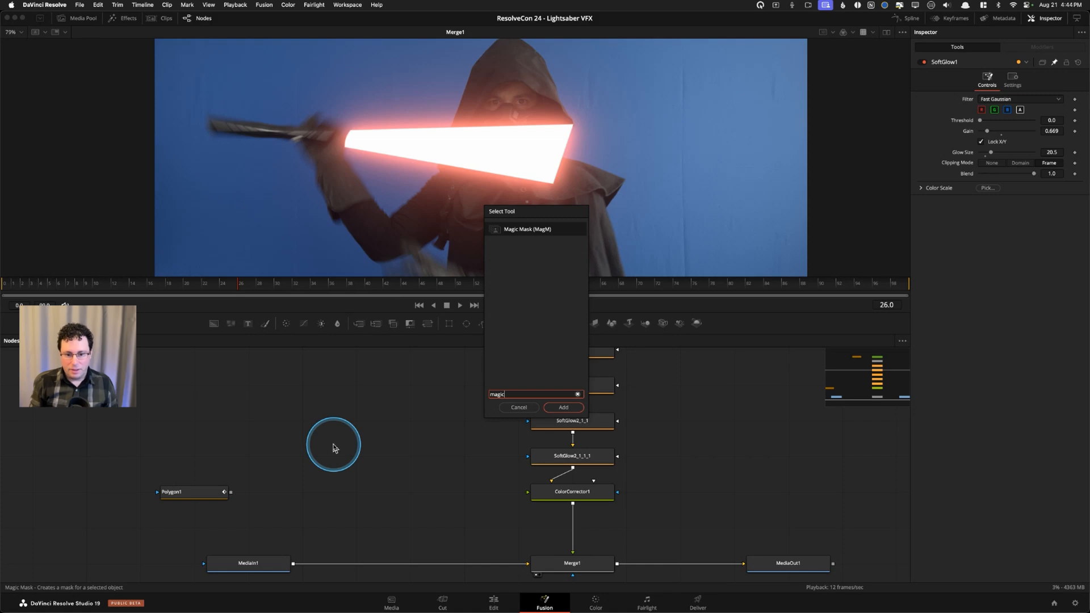
{"action": "key", "text": "Return"}
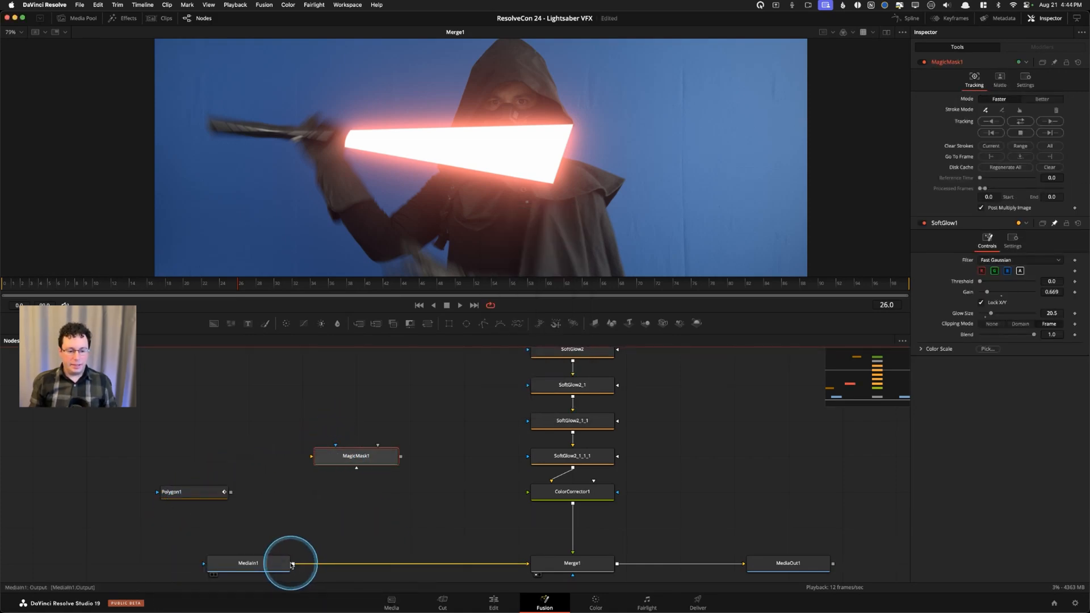
{"action": "left_click_drag", "start_coordinate": [294, 564], "coordinate": [348, 460]}
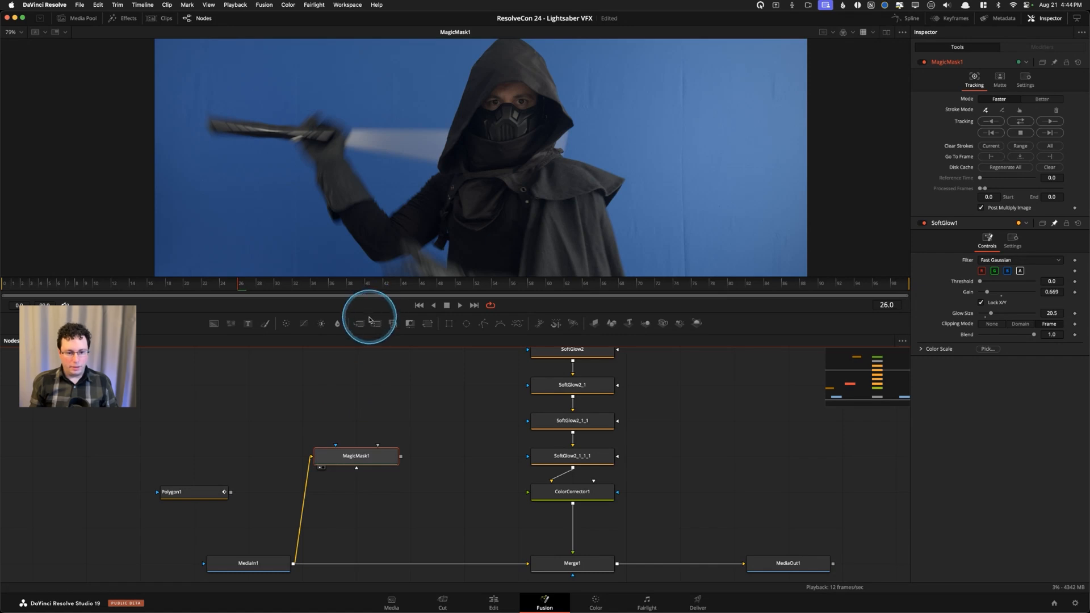
View the outputs of SoftGlow2_1_1_1 and ColorCorrector1 in an enlarged viewer, and return the viewer to MagicMask1.
{"action": "left_click_drag", "start_coordinate": [370, 313], "coordinate": [372, 438]}
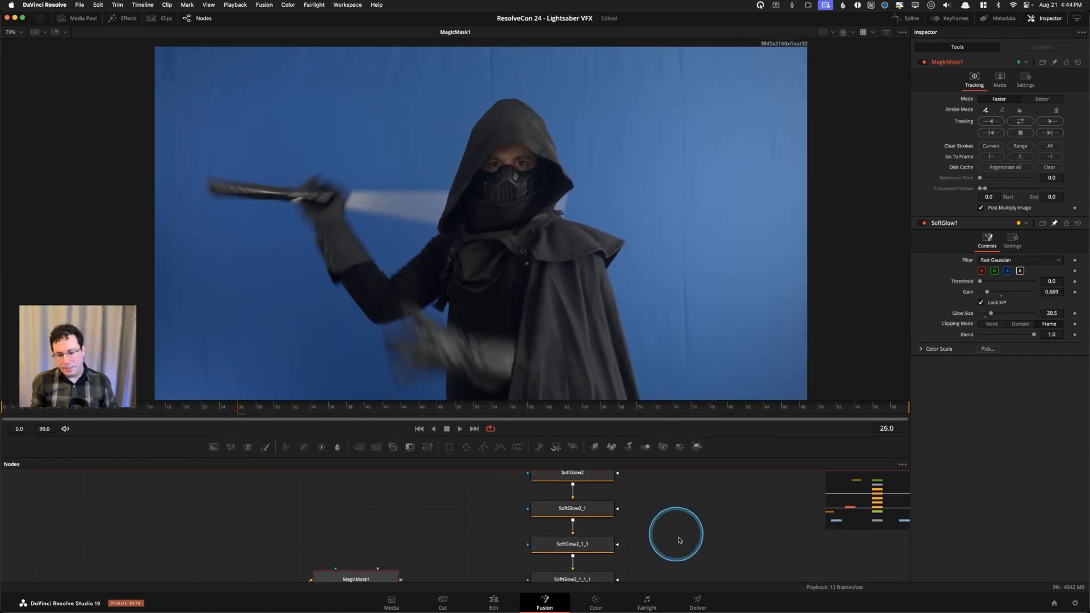
{"action": "left_click_drag", "start_coordinate": [694, 537], "coordinate": [651, 450]}
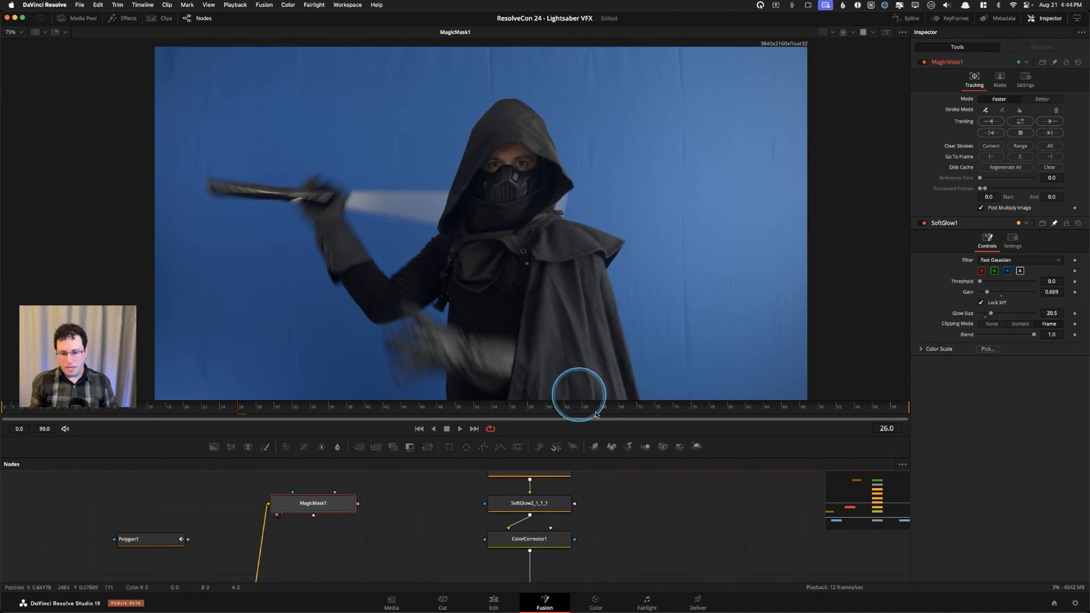
{"action": "left_click_drag", "start_coordinate": [424, 530], "coordinate": [411, 584]}
{"action": "left_click_drag", "start_coordinate": [412, 505], "coordinate": [404, 534]}
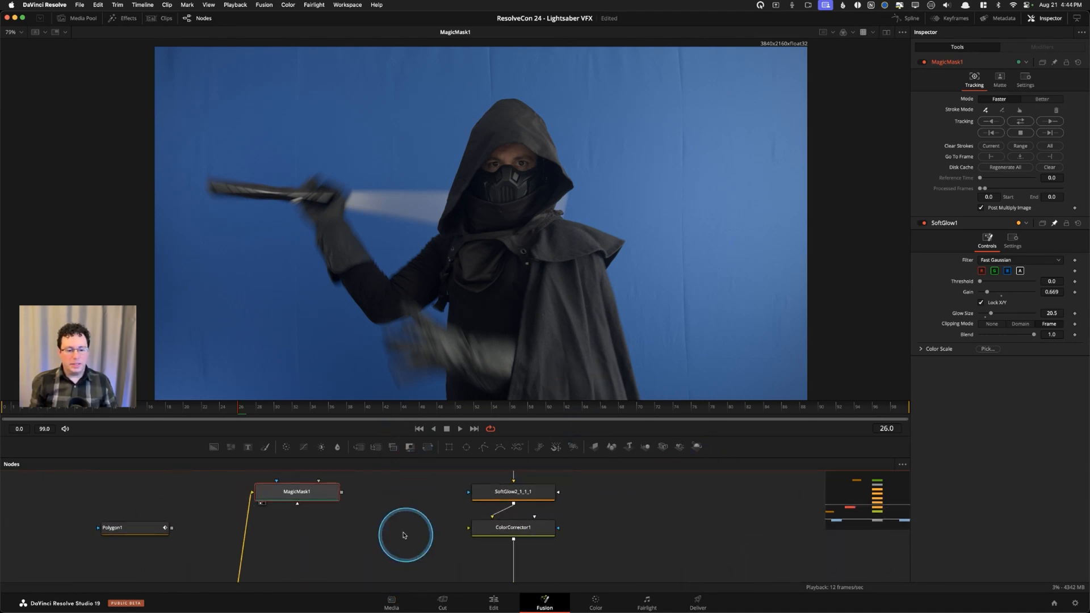
{"action": "left_click_drag", "start_coordinate": [455, 494], "coordinate": [433, 542]}
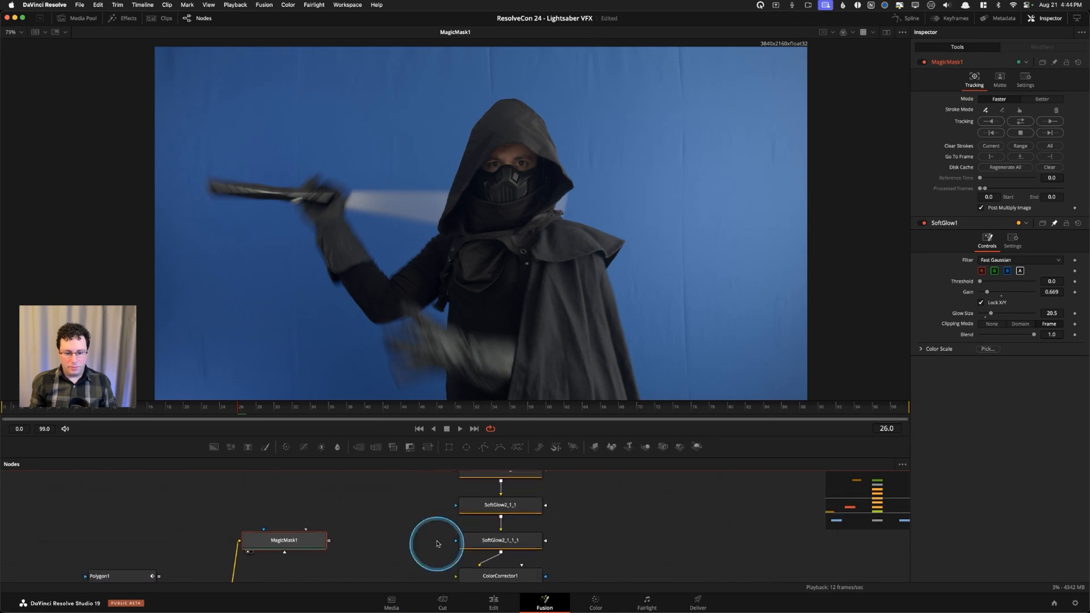
{"action": "left_click", "coordinate": [498, 506]}
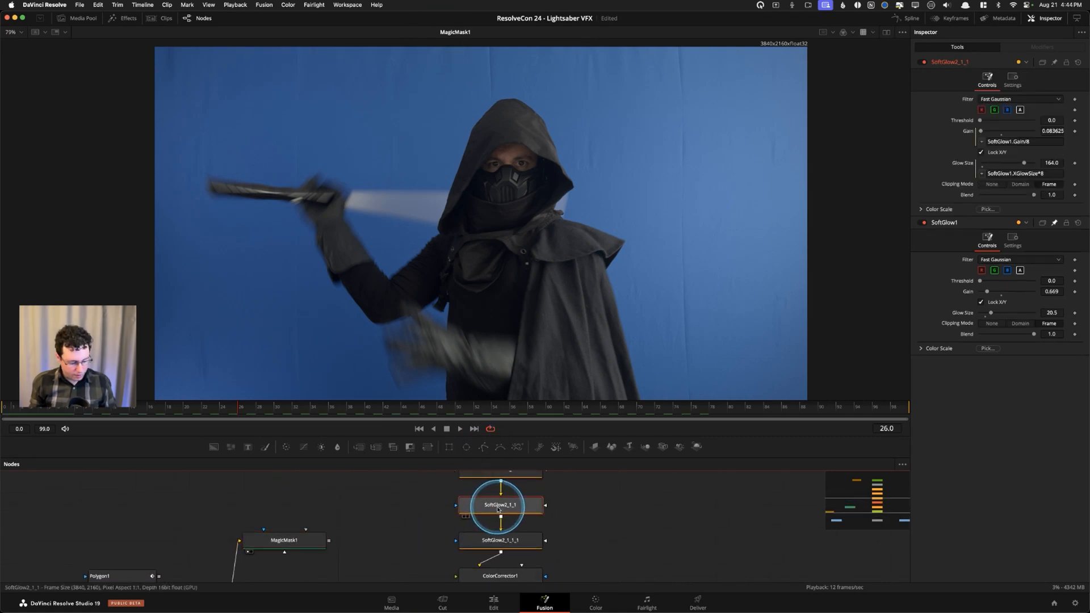
{"action": "key", "text": "1"}
{"action": "left_click_drag", "start_coordinate": [612, 531], "coordinate": [601, 482]}
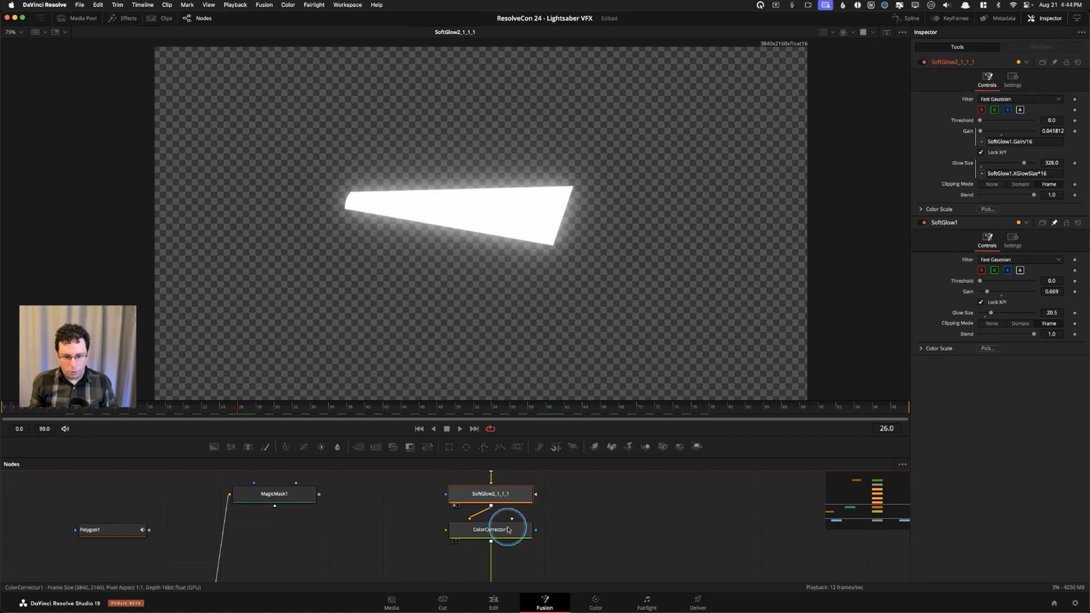
{"action": "left_click", "coordinate": [503, 528]}
{"action": "key", "text": "1"}
{"action": "left_click", "coordinate": [293, 497]}
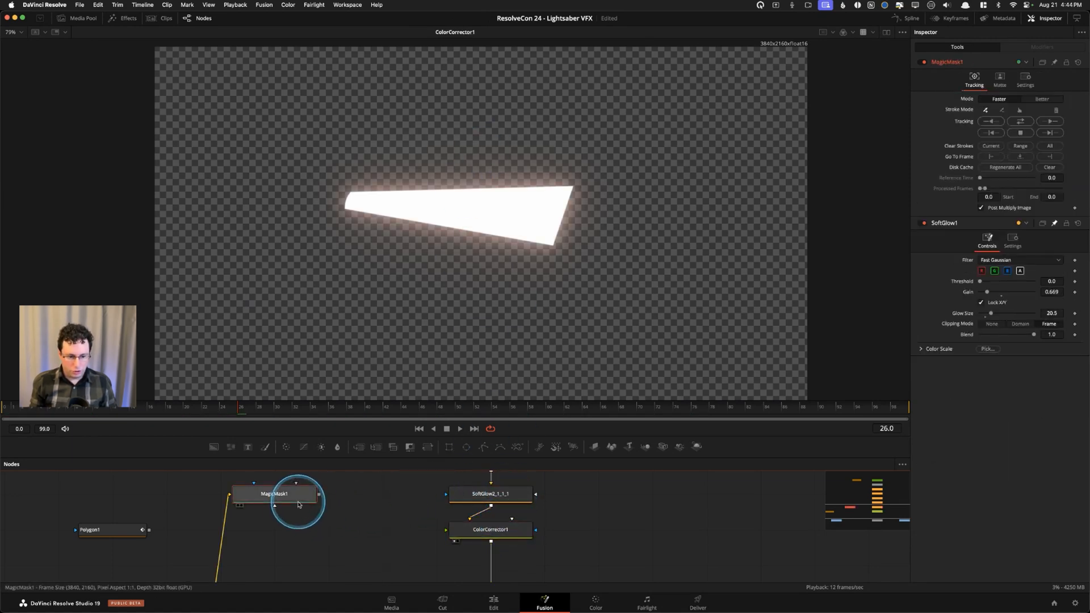
{"action": "key", "text": "1"}
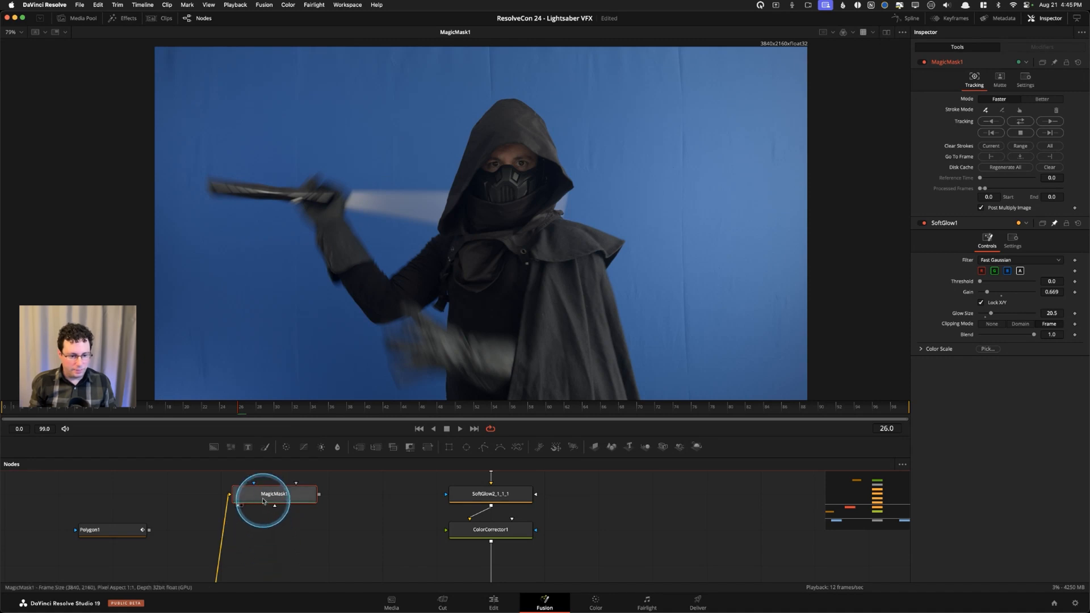
At frame 25, paint Magic Mask strokes over the figure's raised arm, chest, cape, lower hand, neck, face and hood.
{"action": "left_click_drag", "start_coordinate": [260, 413], "coordinate": [230, 413]}
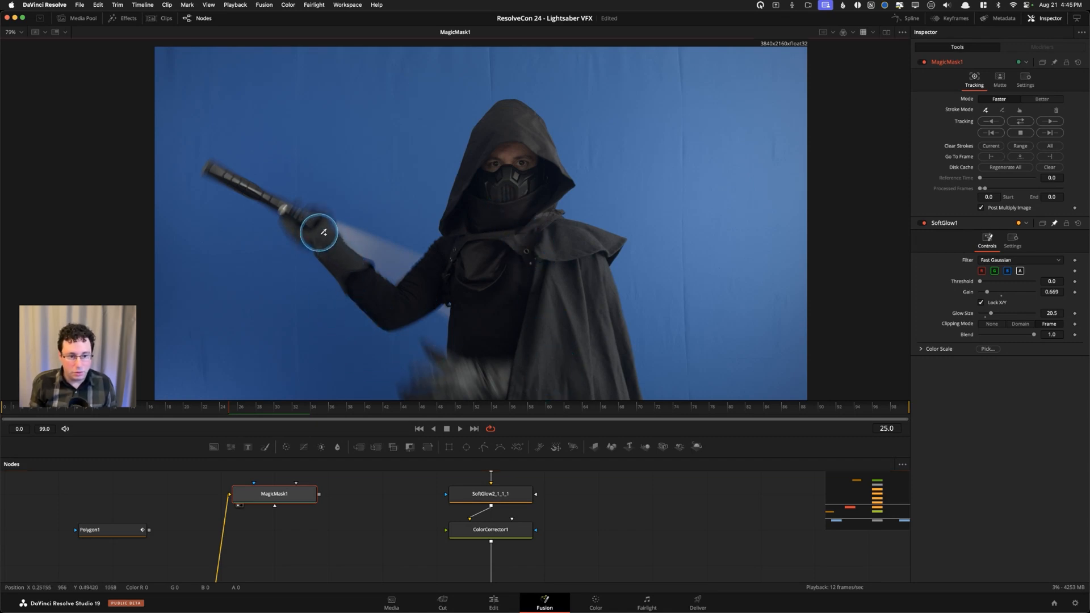
{"action": "mouse_move", "coordinate": [381, 299]}
{"action": "left_mouse_down"}
{"action": "mouse_move", "coordinate": [487, 250]}
{"action": "mouse_move", "coordinate": [557, 260]}
{"action": "mouse_move", "coordinate": [535, 269]}
{"action": "mouse_move", "coordinate": [495, 341]}
{"action": "left_mouse_up"}
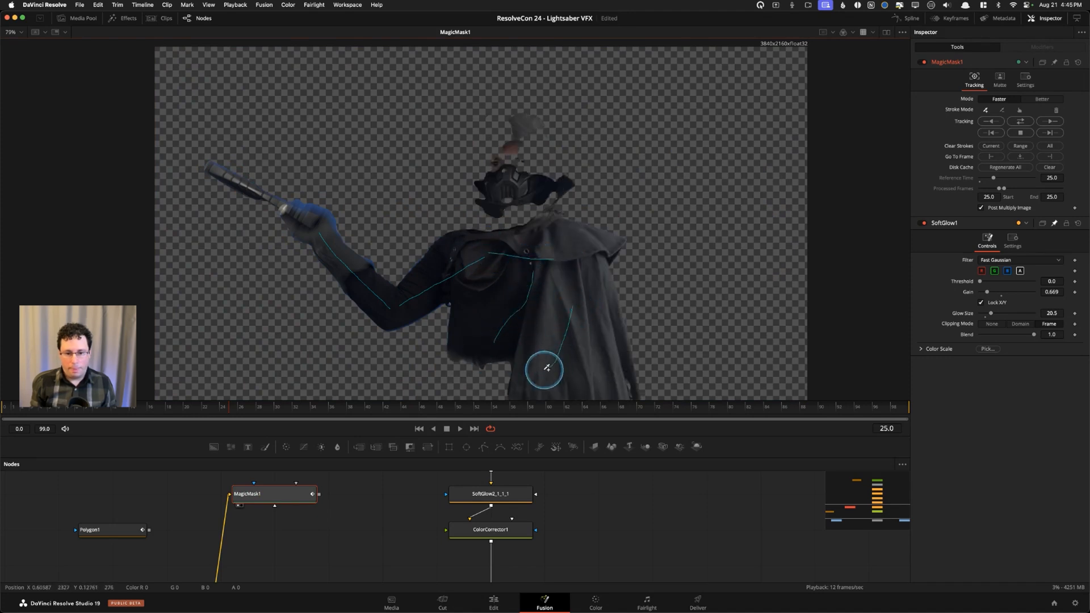
{"action": "left_click_drag", "start_coordinate": [547, 368], "coordinate": [466, 391]}
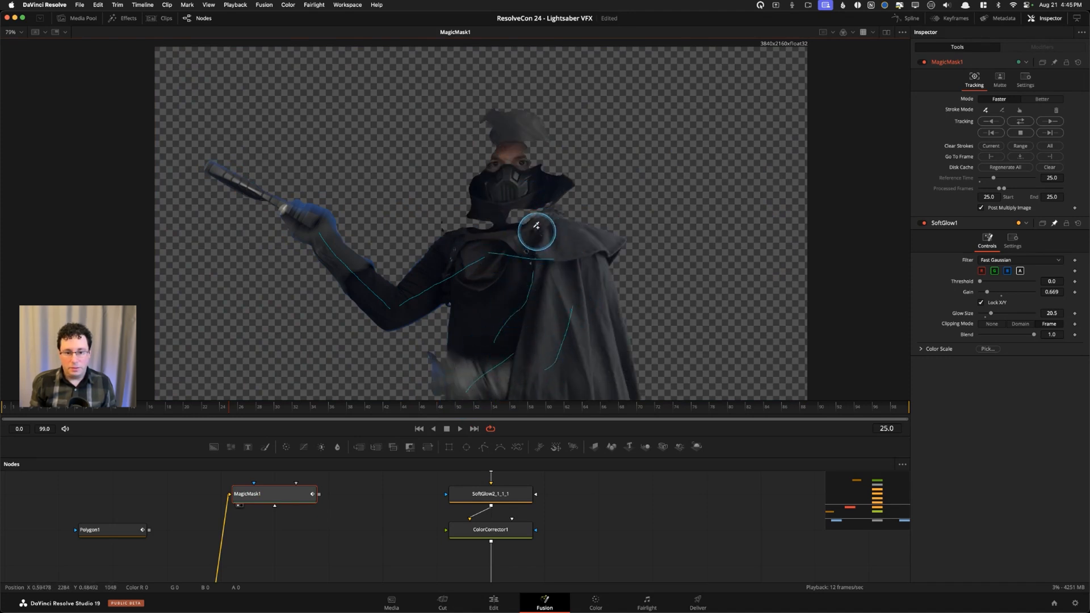
{"action": "left_click_drag", "start_coordinate": [537, 226], "coordinate": [502, 175]}
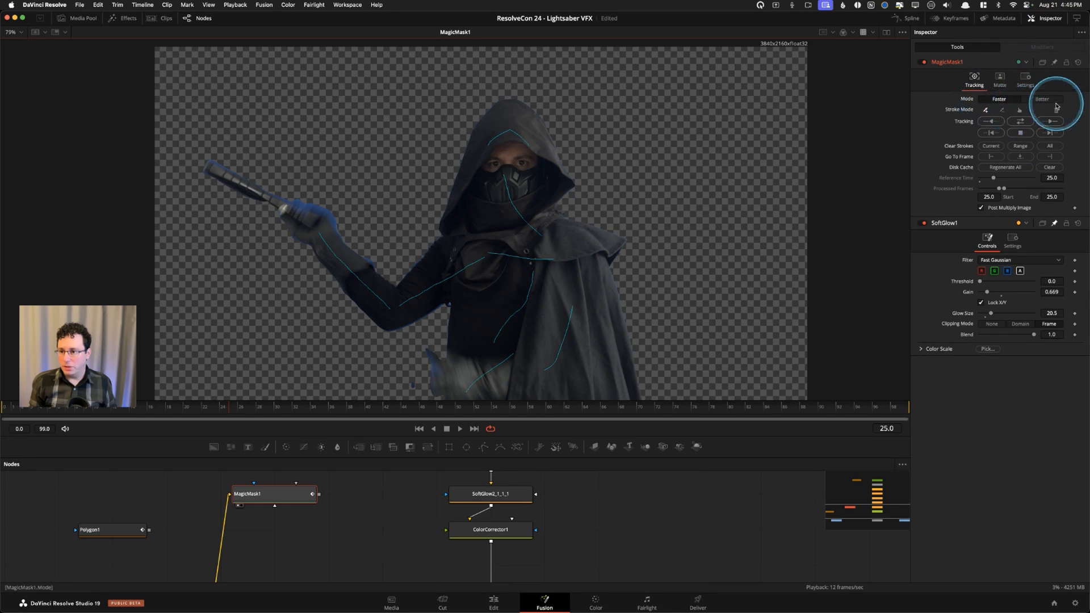
Set the Magic Mask mode to Better and track the mask in both directions.
{"action": "left_click", "coordinate": [1046, 100]}
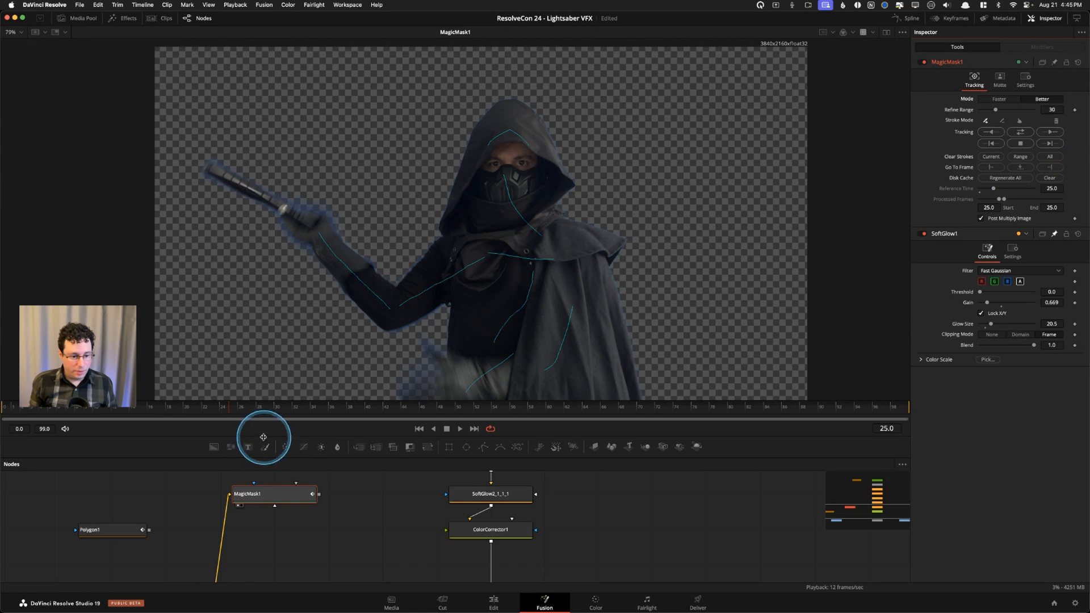
{"action": "left_click", "coordinate": [1019, 134]}
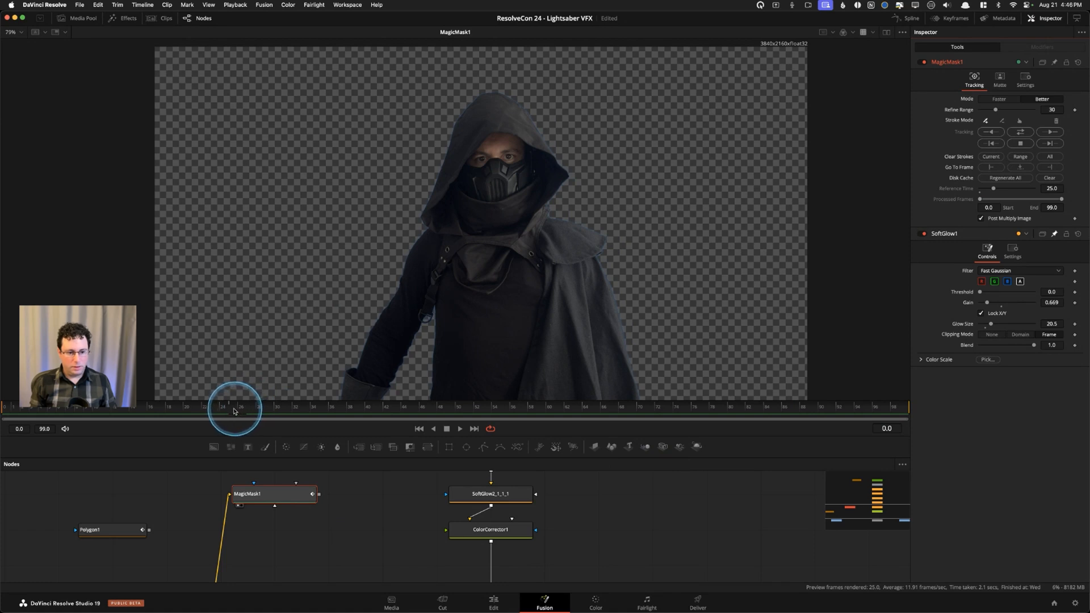
Scrub through the timeline to examine the tracked mask, including the blade at frame 16, and return to frame 25.
{"action": "left_click_drag", "start_coordinate": [234, 411], "coordinate": [801, 411]}
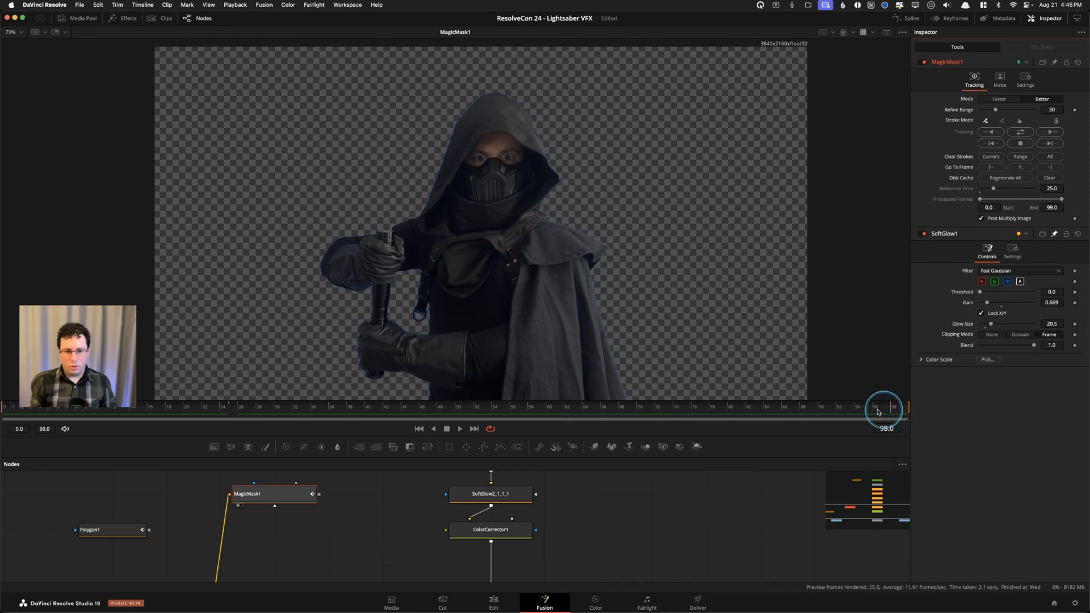
{"action": "left_click_drag", "start_coordinate": [877, 412], "coordinate": [361, 397]}
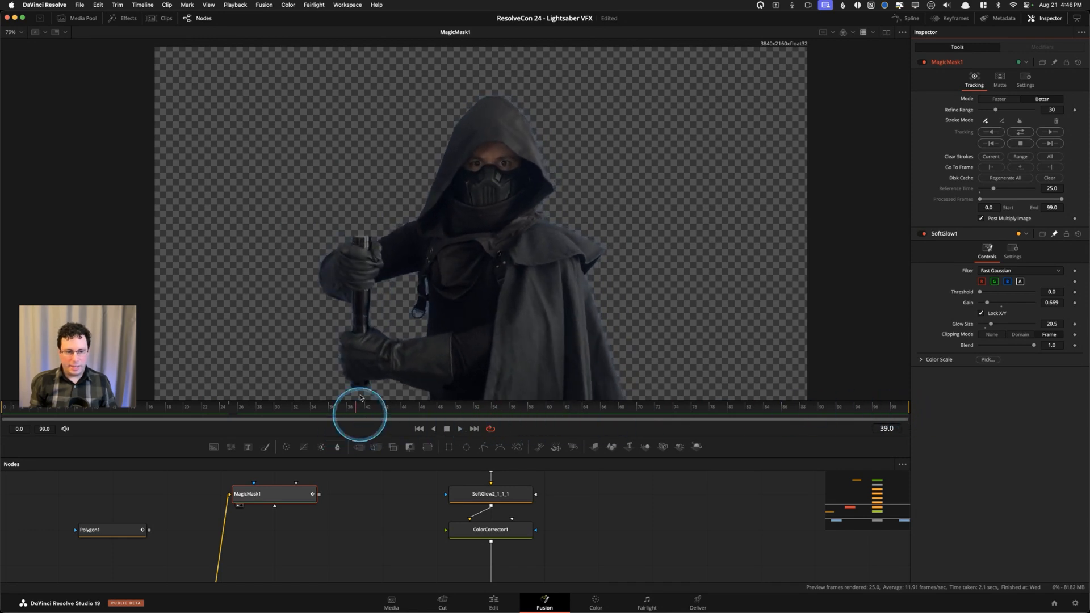
{"action": "left_click", "coordinate": [250, 414]}
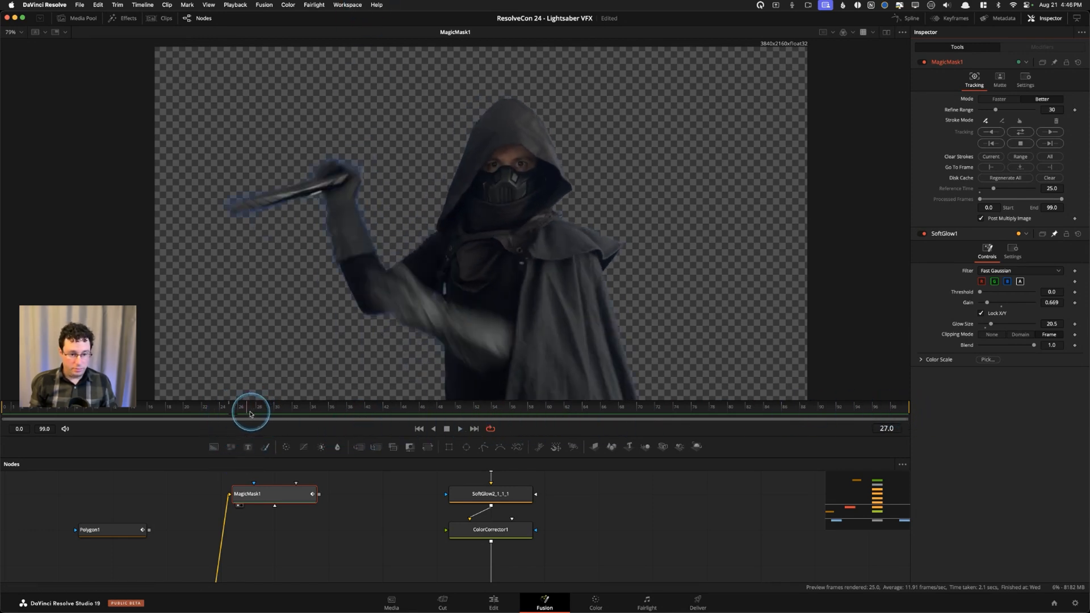
{"action": "left_click_drag", "start_coordinate": [250, 414], "coordinate": [149, 409]}
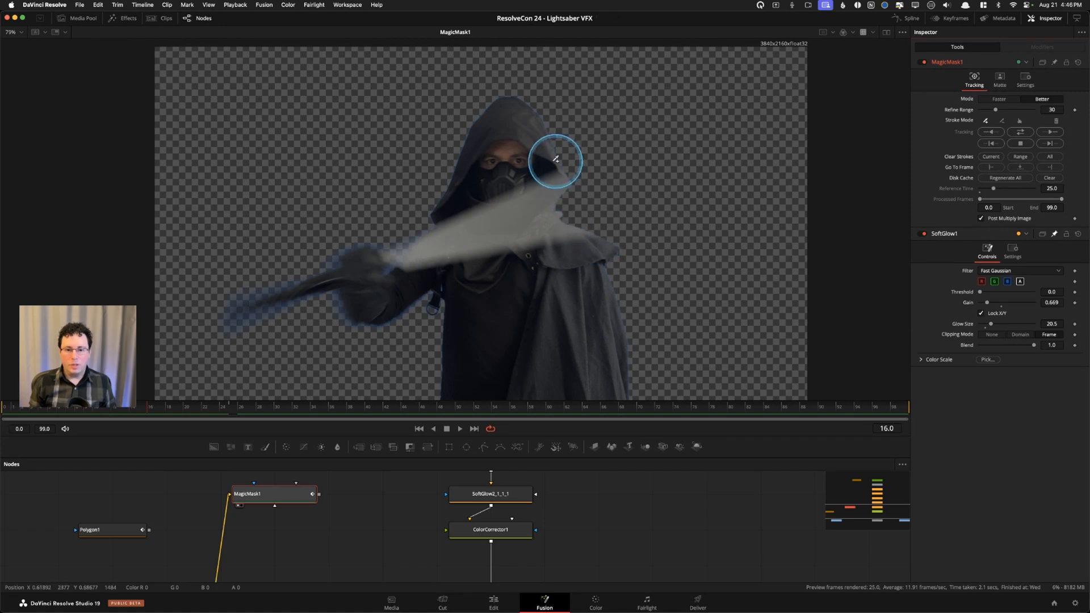
{"action": "key", "text": "ctrl+m"}
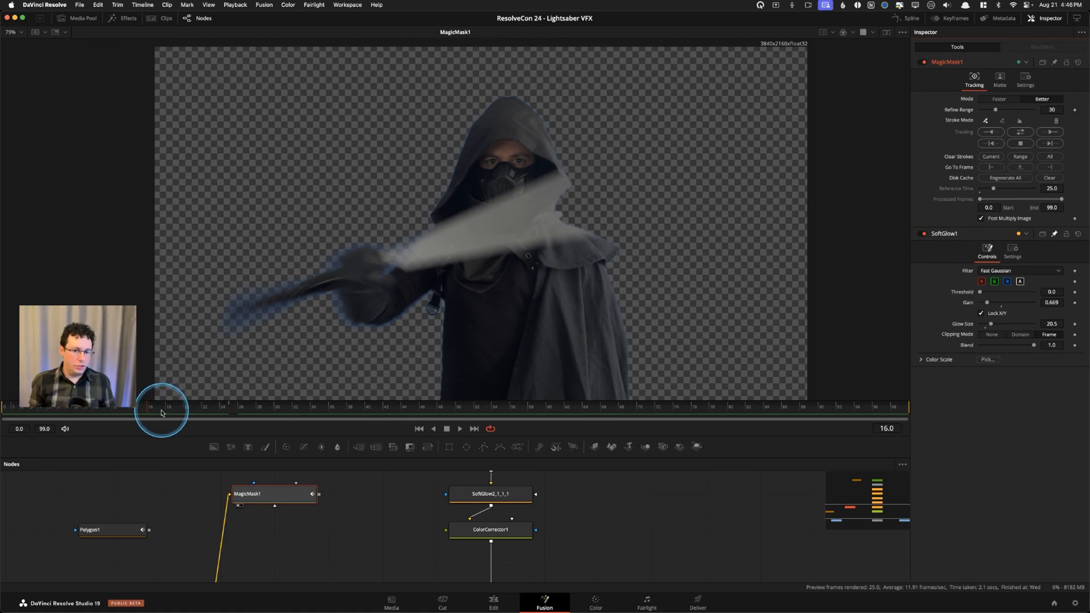
{"action": "left_click_drag", "start_coordinate": [163, 410], "coordinate": [233, 411]}
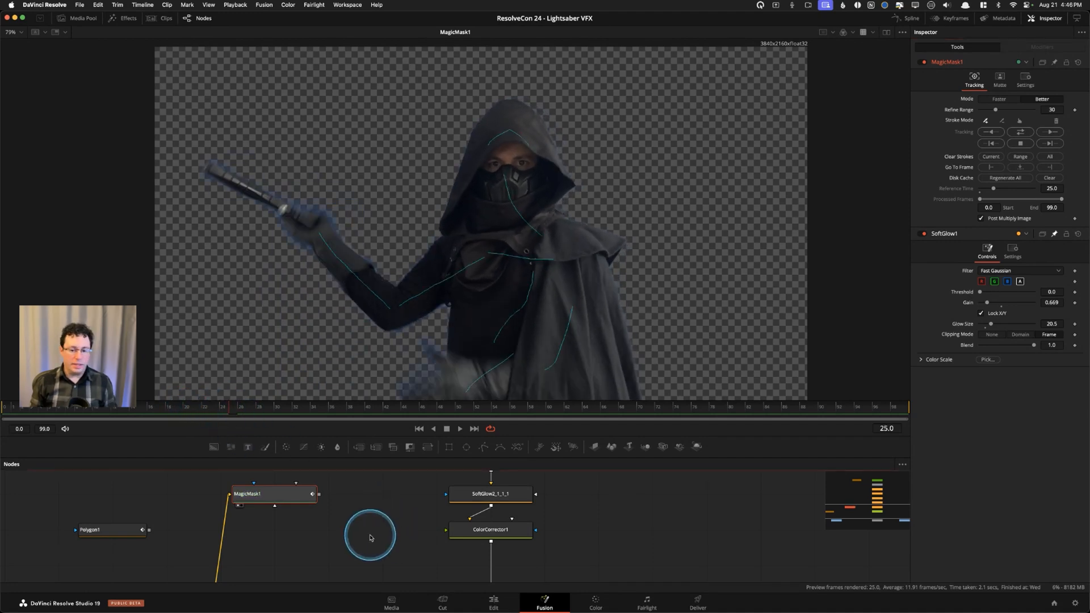
Move MagicMask1 up the node graph next to SaberCoreRoto, and raise SaberCoreRoto above the Background1 row.
{"action": "left_click_drag", "start_coordinate": [377, 457], "coordinate": [380, 412]}
{"action": "left_click_drag", "start_coordinate": [392, 478], "coordinate": [399, 511]}
{"action": "left_click_drag", "start_coordinate": [299, 566], "coordinate": [295, 494]}
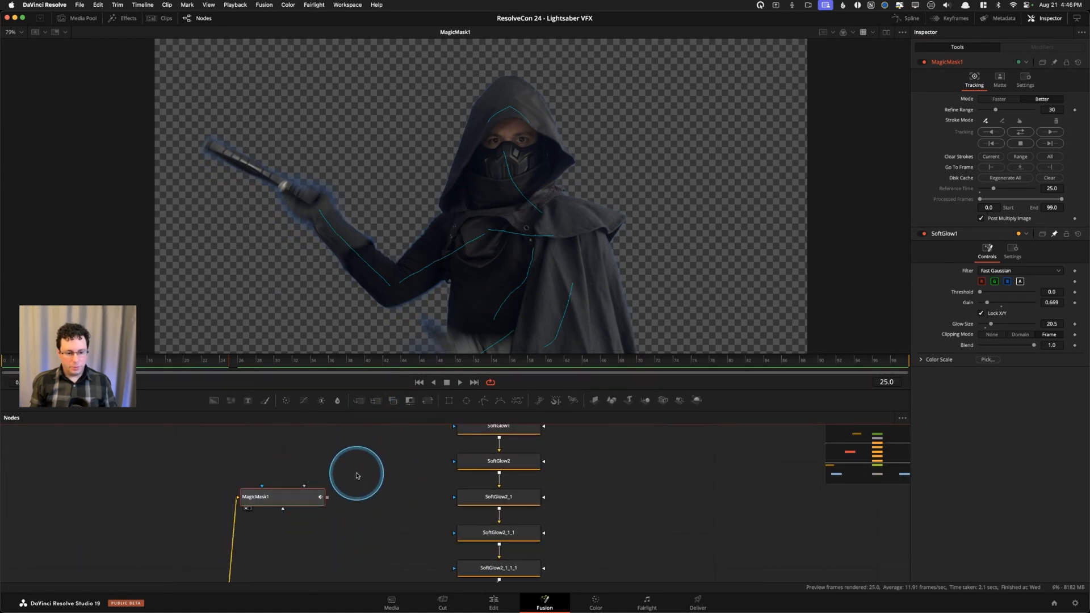
{"action": "scroll", "coordinate": [347, 490], "scroll_direction": "down", "scroll_amount": 3}
{"action": "scroll", "coordinate": [353, 475], "scroll_direction": "up", "scroll_amount": 3}
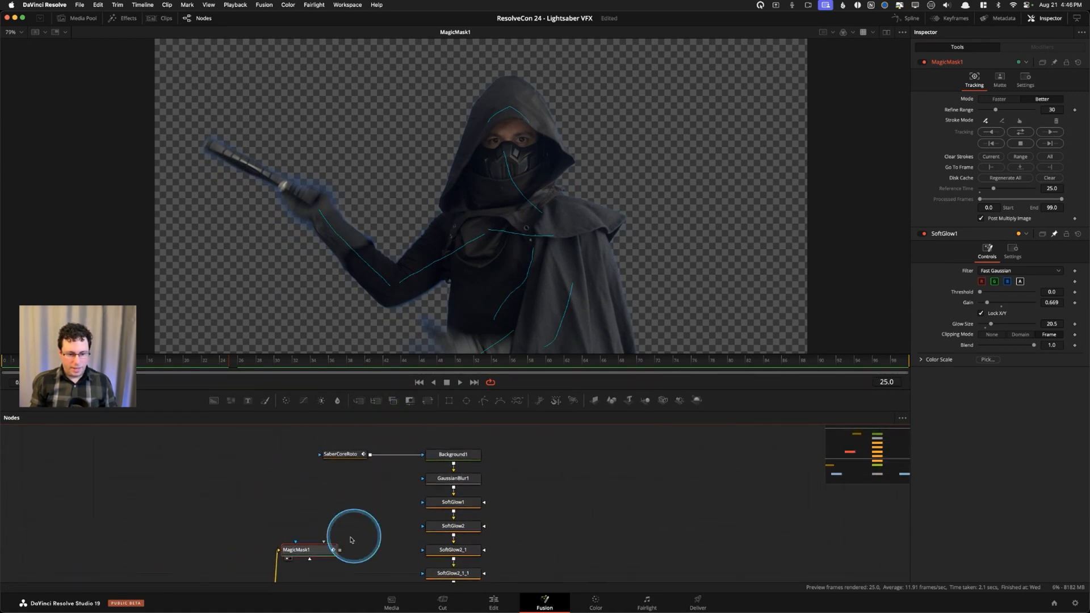
{"action": "left_click_drag", "start_coordinate": [321, 550], "coordinate": [279, 471]}
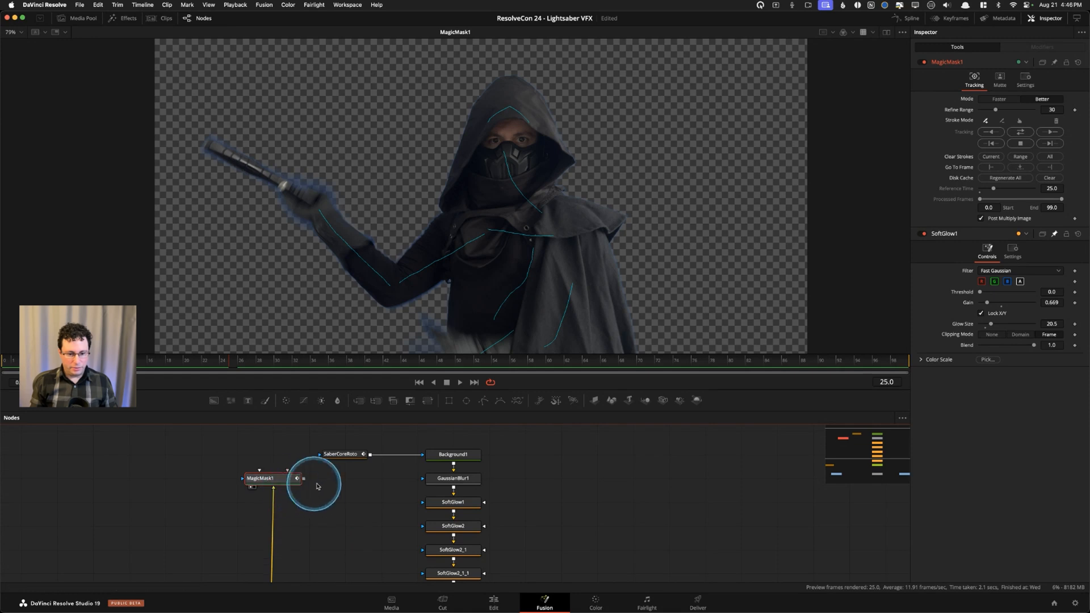
{"action": "left_click_drag", "start_coordinate": [353, 463], "coordinate": [353, 440]}
{"action": "left_click", "coordinate": [354, 440]}
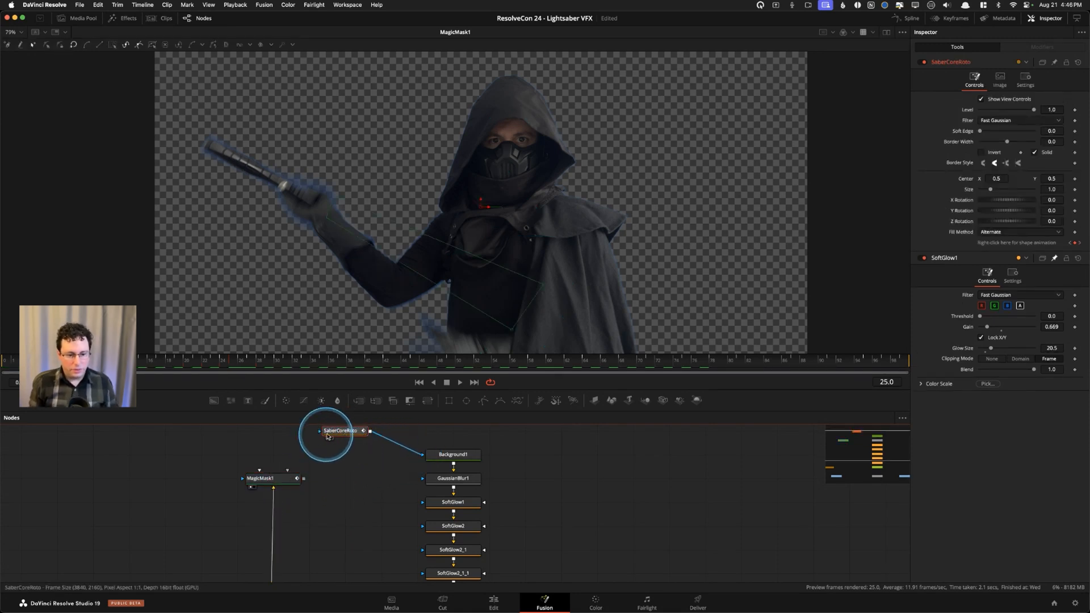
Disconnect SaberCoreRoto from Background1 and show its matte on its own in the viewer.
{"action": "left_click_drag", "start_coordinate": [397, 445], "coordinate": [393, 456]}
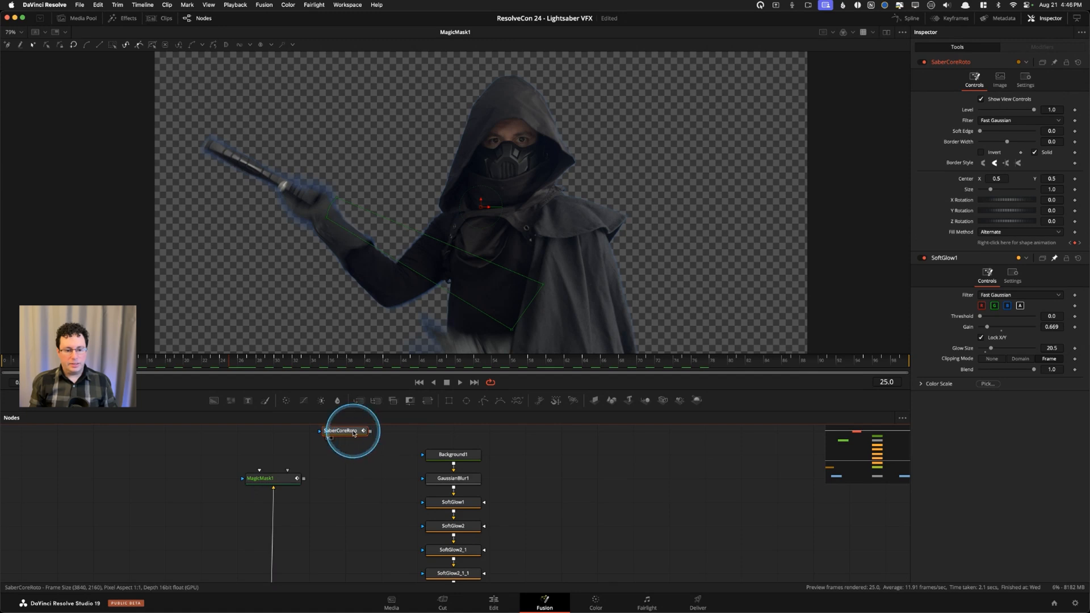
{"action": "key", "text": "1"}
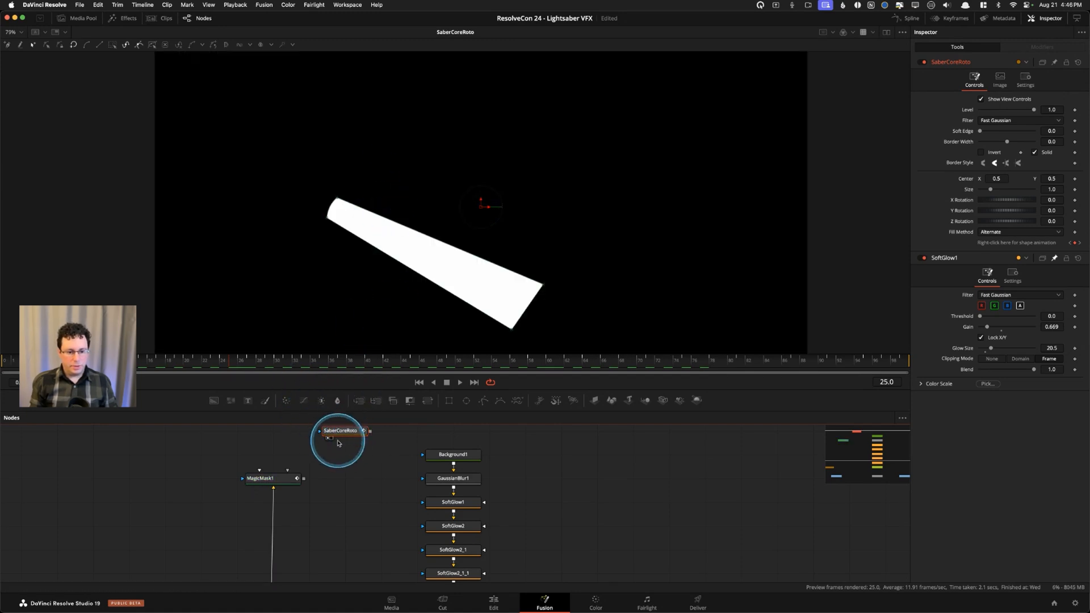
Show the original MediaIn1 footage in the viewer and scrub to frame 27, where the blade passes behind the actor's head.
{"action": "scroll", "coordinate": [373, 518], "scroll_direction": "down", "scroll_amount": 3}
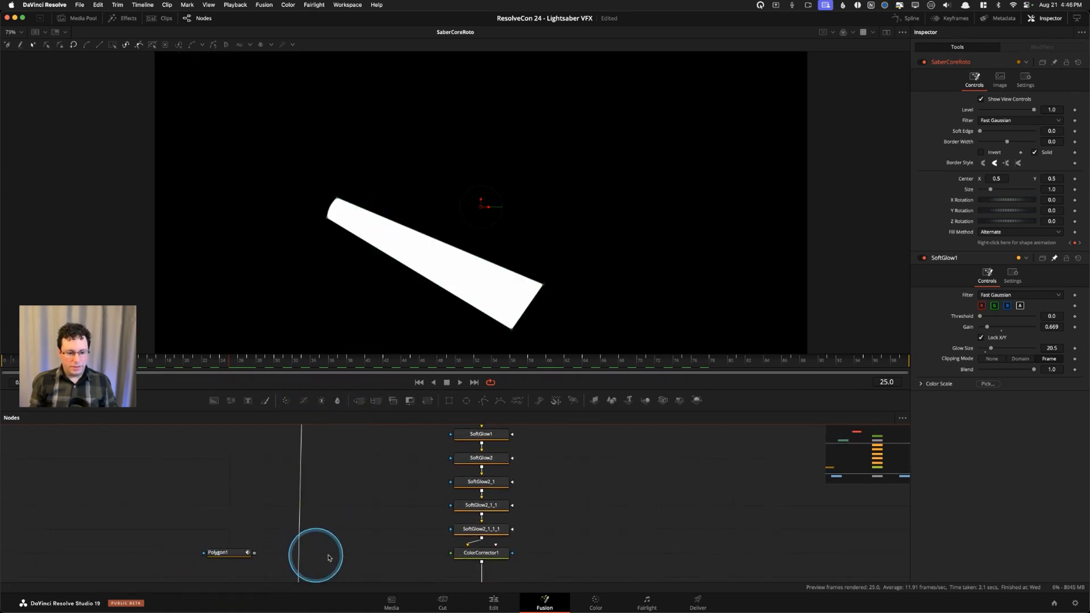
{"action": "scroll", "coordinate": [335, 539], "scroll_direction": "down", "scroll_amount": 3}
{"action": "scroll", "coordinate": [322, 537], "scroll_direction": "down", "scroll_amount": 3}
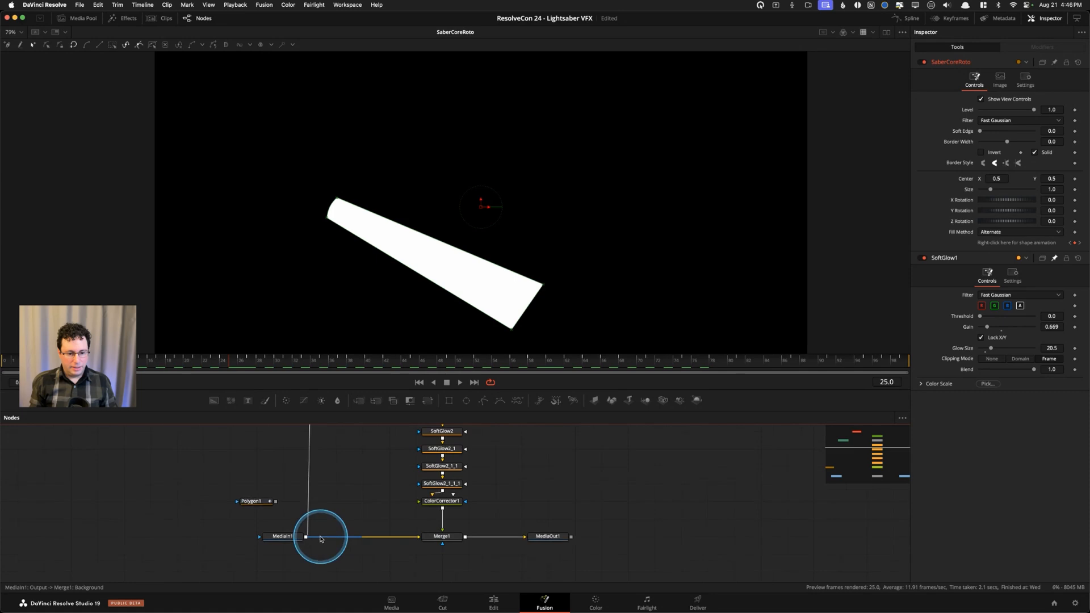
{"action": "left_click", "coordinate": [292, 540]}
{"action": "key", "text": "1"}
{"action": "left_click_drag", "start_coordinate": [194, 360], "coordinate": [255, 367]}
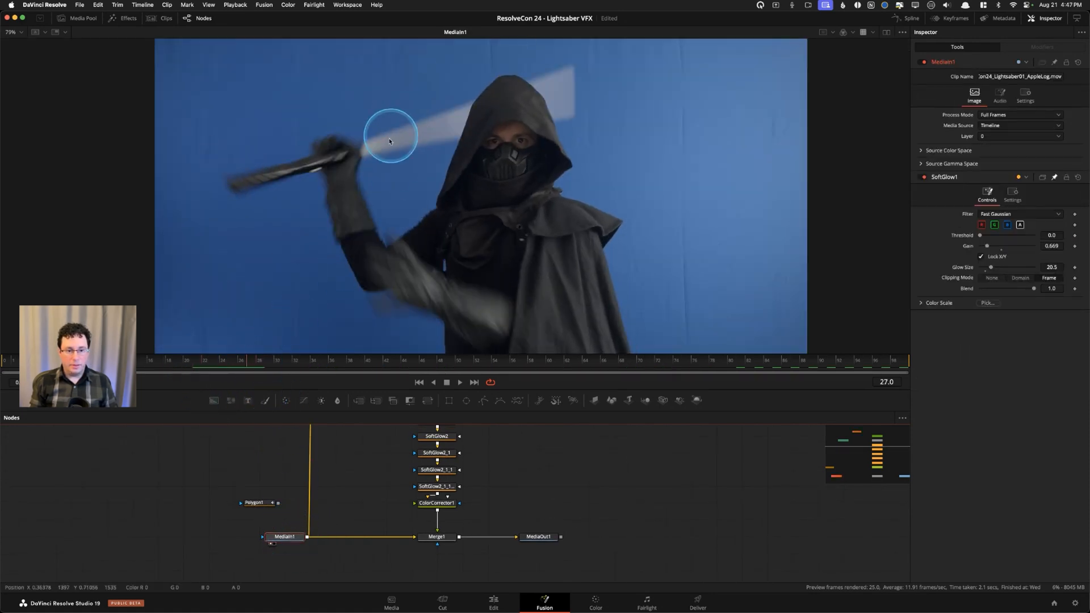
Add an unconnected Merge node to the graph, below SaberCoreRoto and beside MagicMask1.
{"action": "scroll", "coordinate": [388, 443], "scroll_direction": "up", "scroll_amount": 5}
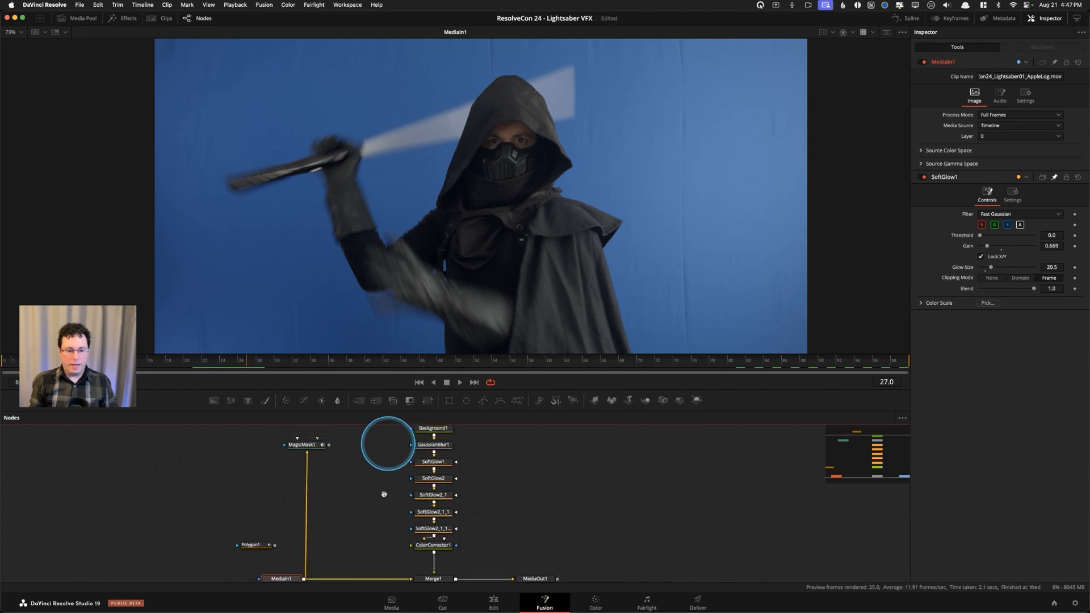
{"action": "scroll", "coordinate": [369, 493], "scroll_direction": "up", "scroll_amount": 2}
{"action": "left_click", "coordinate": [351, 471]}
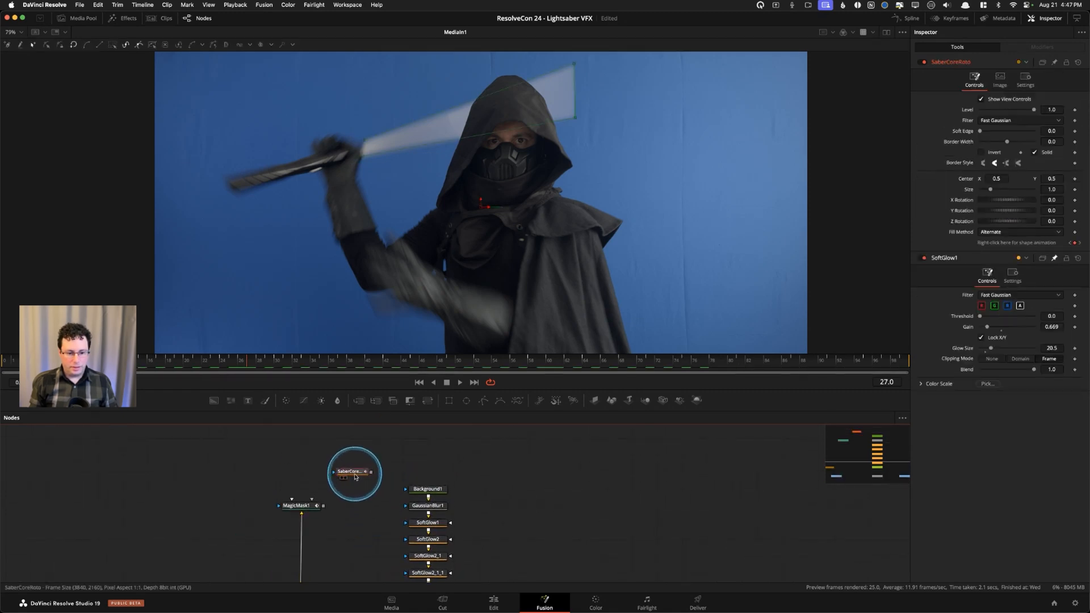
{"action": "left_click", "coordinate": [357, 512]}
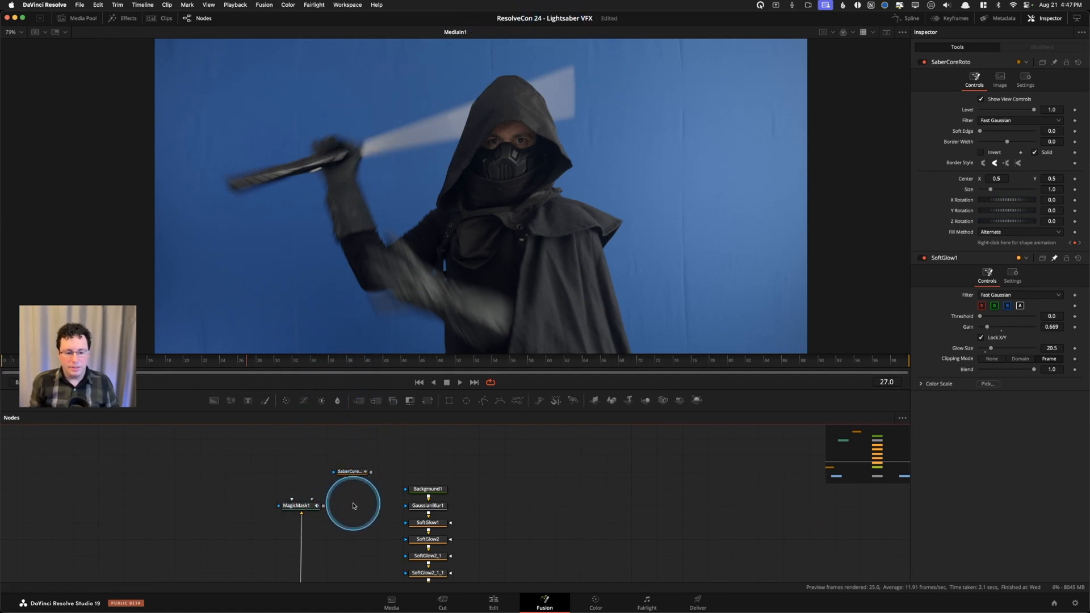
{"action": "key", "text": "shift+space"}
{"action": "type", "text": "magic"}
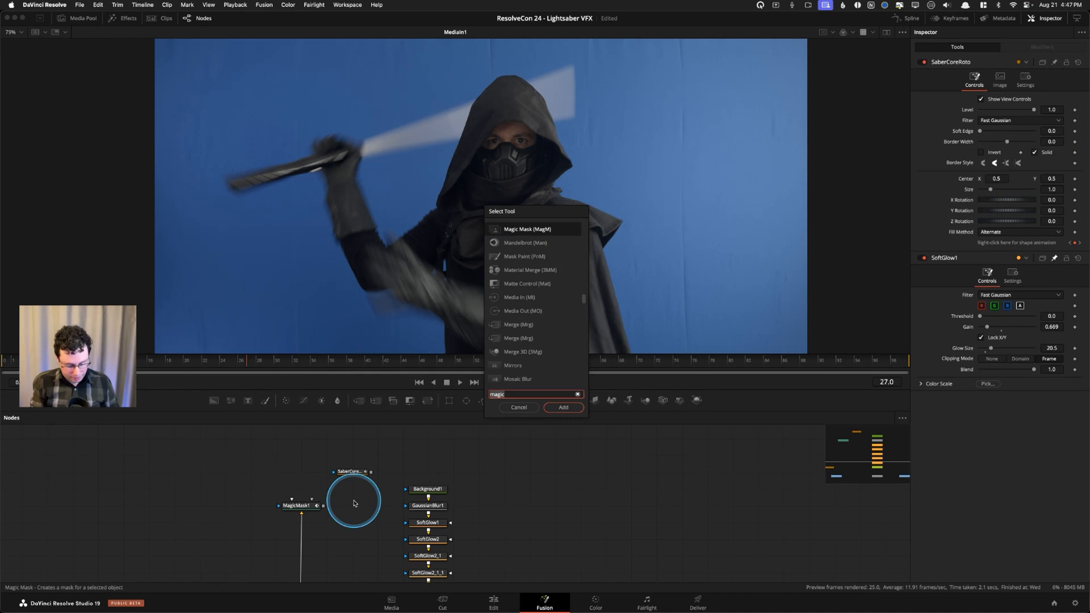
{"action": "key", "text": "BackSpace"}
{"action": "key", "text": "BackSpace"}
{"action": "key", "text": "BackSpace"}
{"action": "key", "text": "BackSpace"}
{"action": "key", "text": "BackSpace"}
{"action": "type", "text": "mrg"}
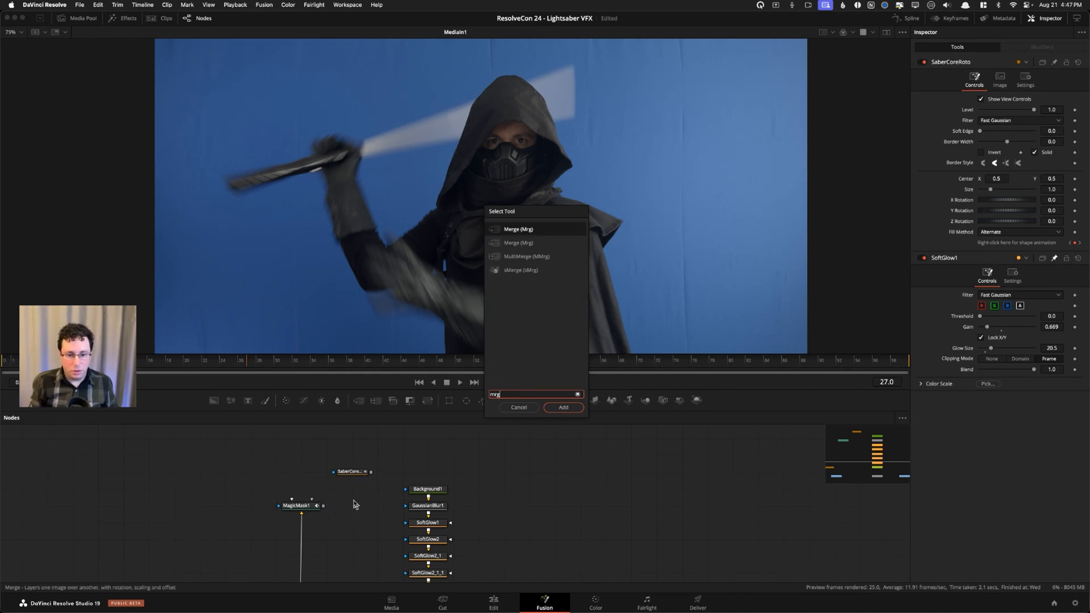
{"action": "key", "text": "Return"}
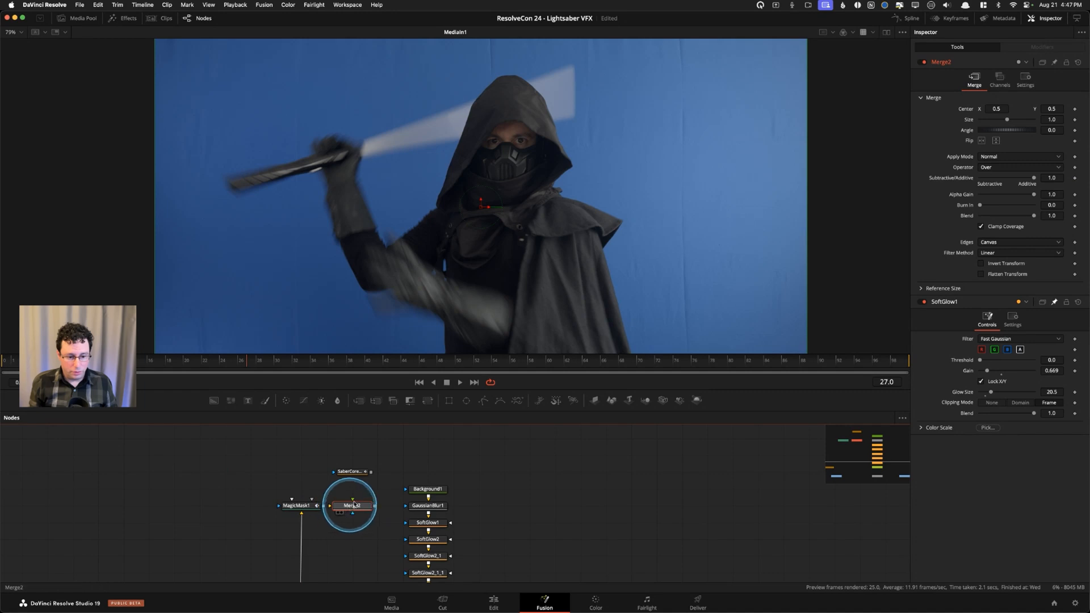
Connect SaberCoreRoto as Merge2's foreground and MagicMask1 as its background, view Merge2, and set its operator to Stencil.
{"action": "left_click_drag", "start_coordinate": [370, 472], "coordinate": [289, 507]}
{"action": "left_click", "coordinate": [290, 506]}
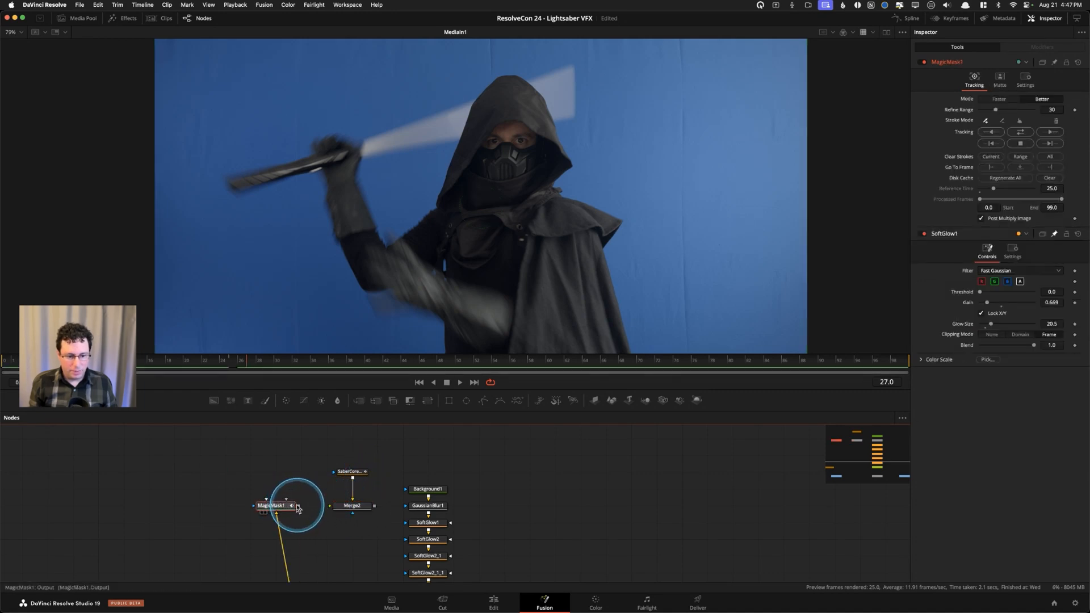
{"action": "left_click", "coordinate": [351, 508]}
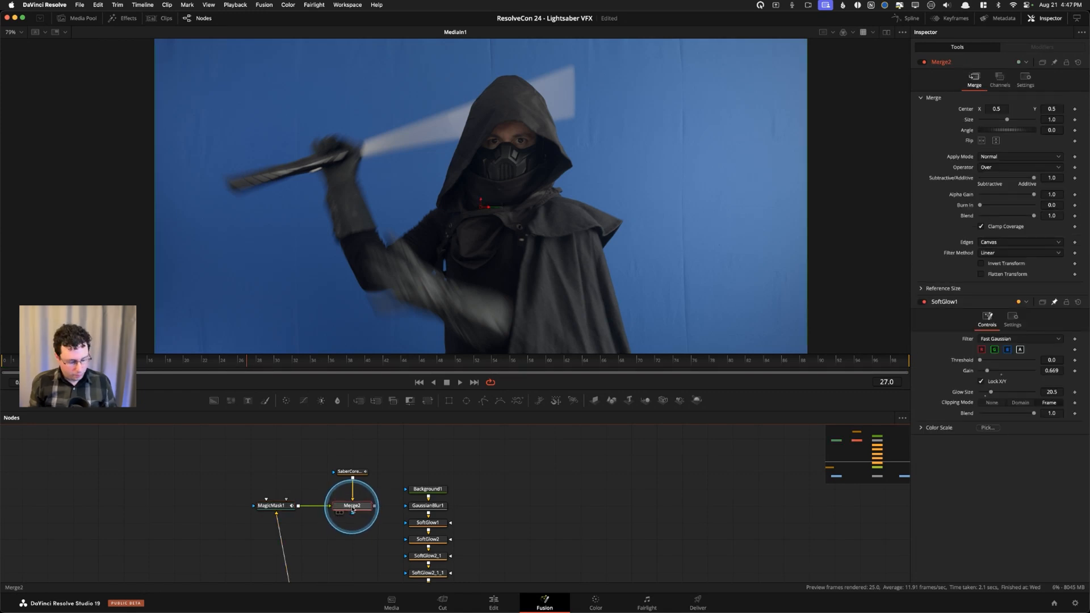
{"action": "key", "text": "1"}
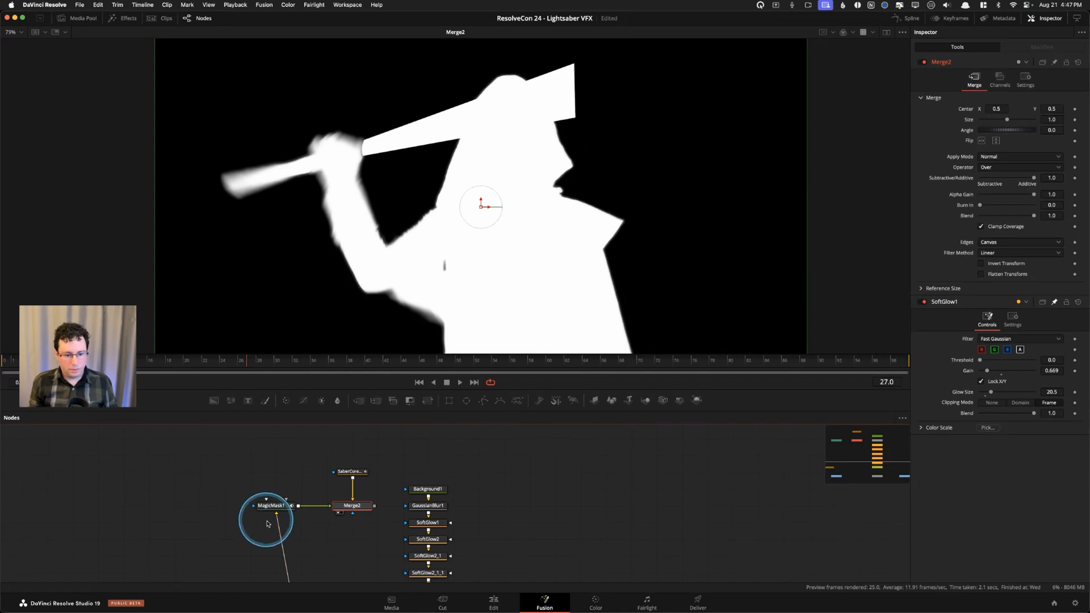
{"action": "left_click", "coordinate": [991, 168]}
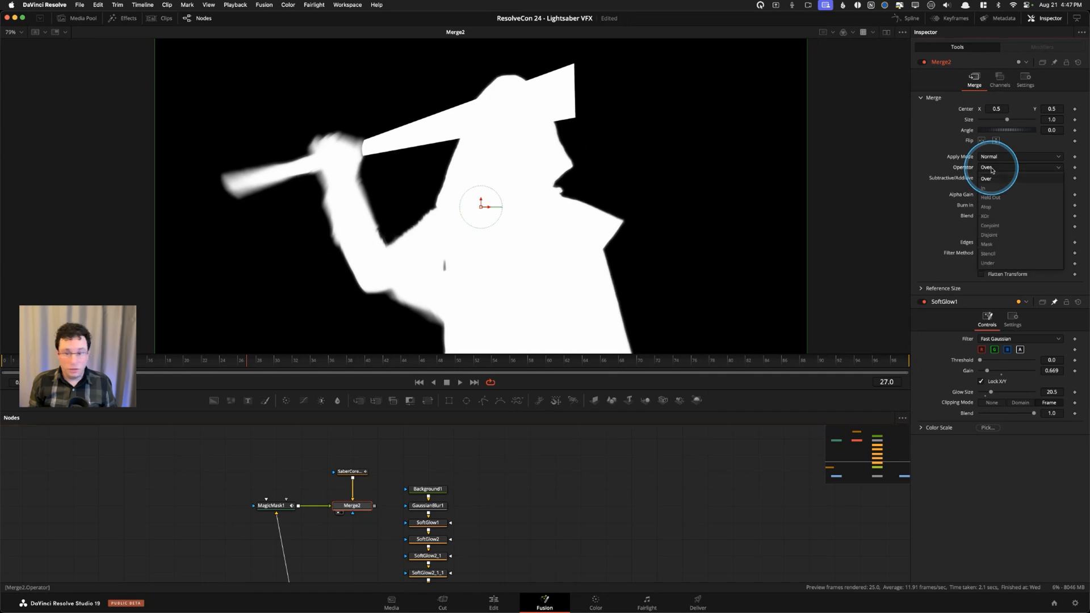
{"action": "left_click", "coordinate": [998, 254]}
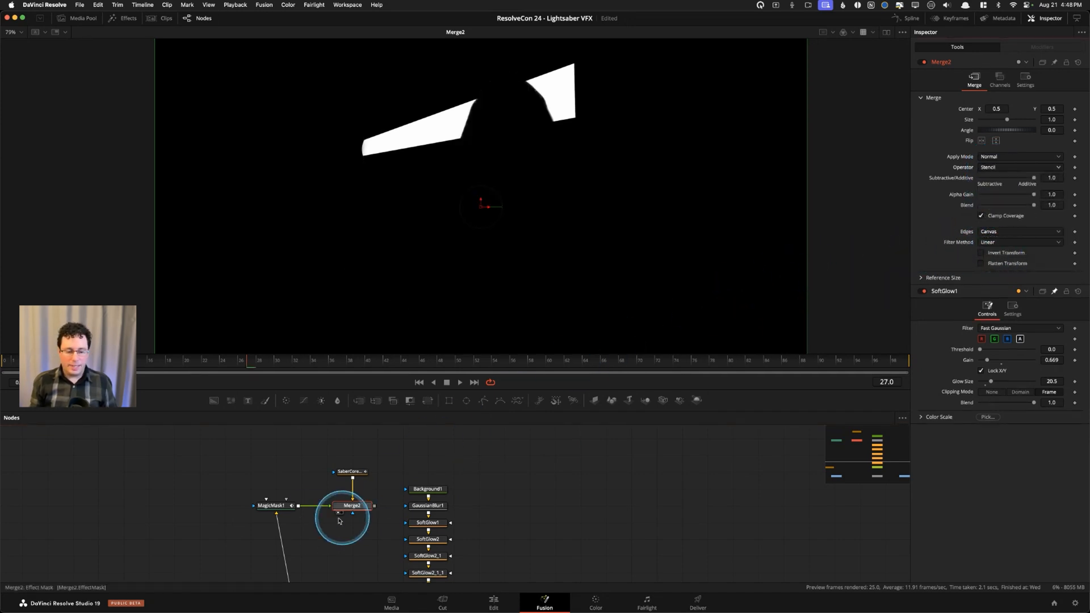
View MagicMask1, SaberCoreRoto and Merge2 in turn to compare the two input mattes with the stencilled result.
{"action": "left_click", "coordinate": [277, 508]}
{"action": "key", "text": "1"}
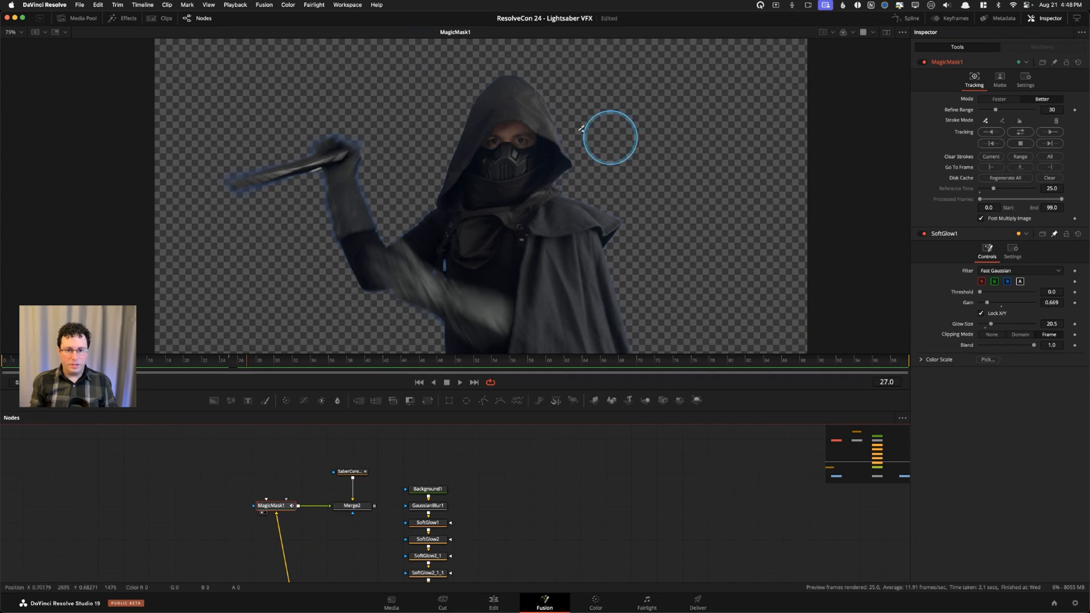
{"action": "left_click", "coordinate": [344, 474]}
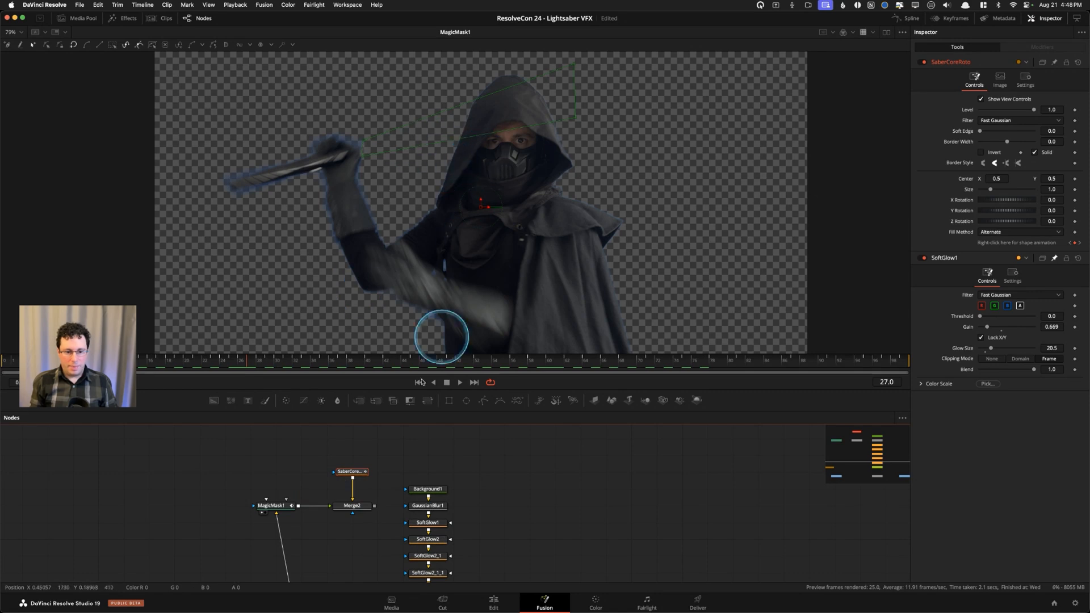
{"action": "left_click_drag", "start_coordinate": [362, 467], "coordinate": [484, 268]}
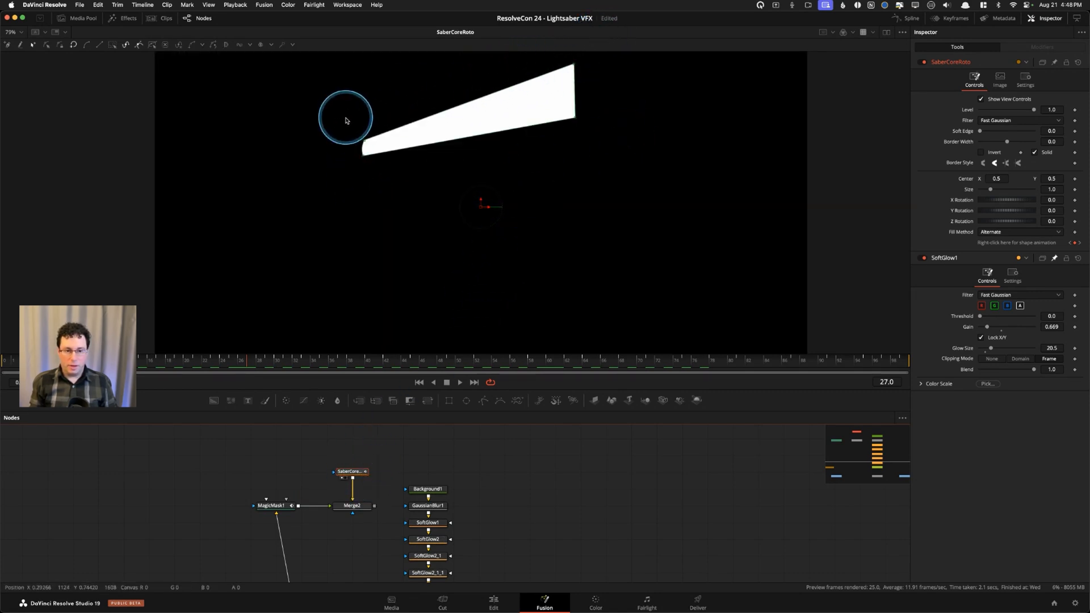
{"action": "left_click", "coordinate": [362, 507]}
{"action": "key", "text": "1"}
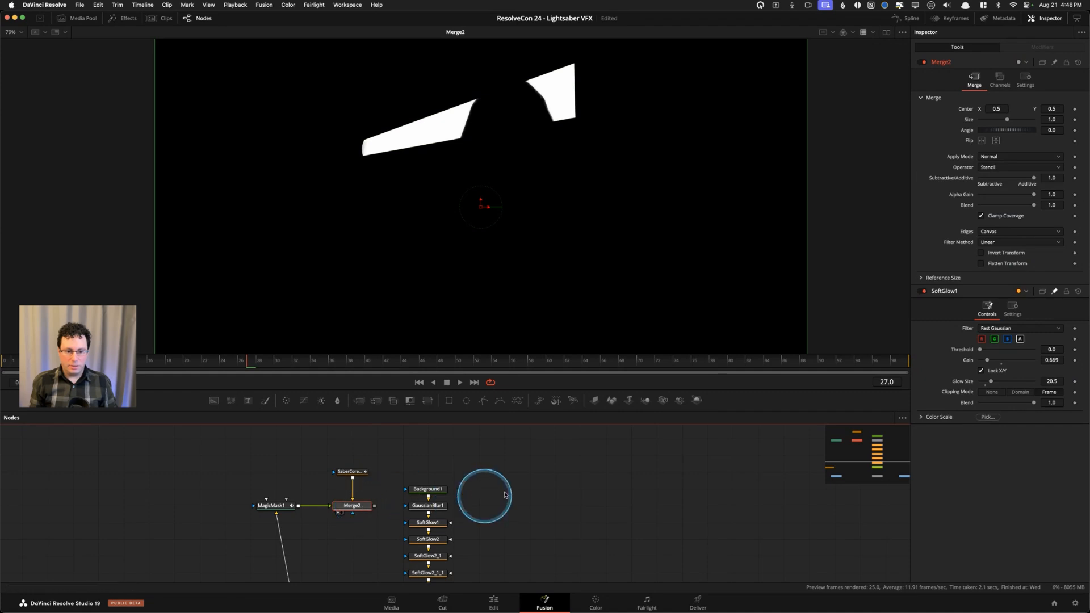
Connect Merge2's output to Background1's mask input and show the MediaOut1 composite in the viewer.
{"action": "left_click", "coordinate": [365, 509]}
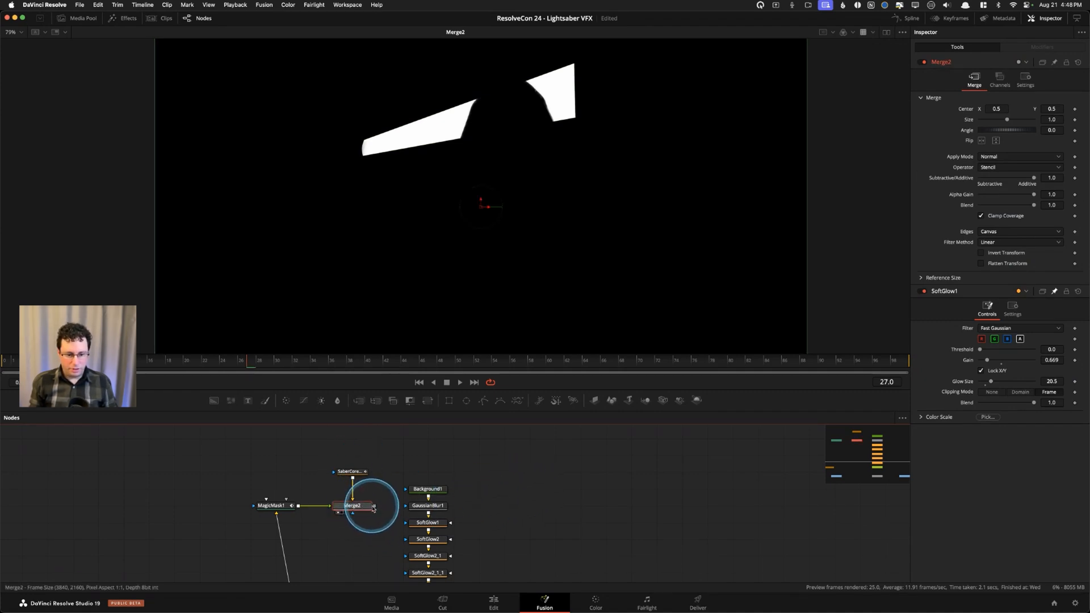
{"action": "left_click_drag", "start_coordinate": [375, 507], "coordinate": [405, 489]}
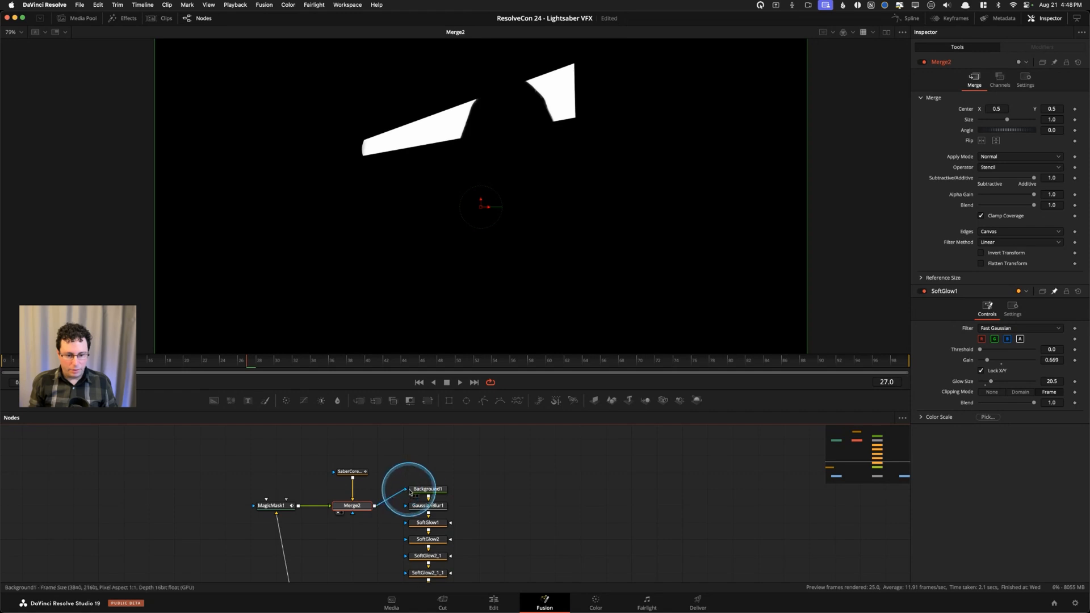
{"action": "left_click", "coordinate": [428, 490]}
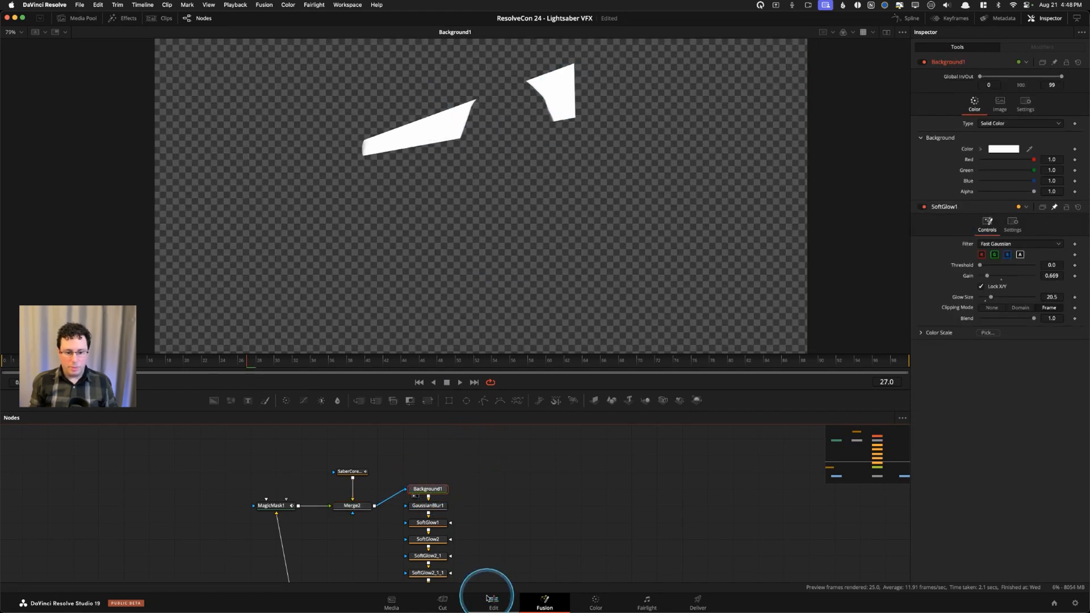
{"action": "scroll", "coordinate": [515, 531], "scroll_direction": "down", "scroll_amount": 8}
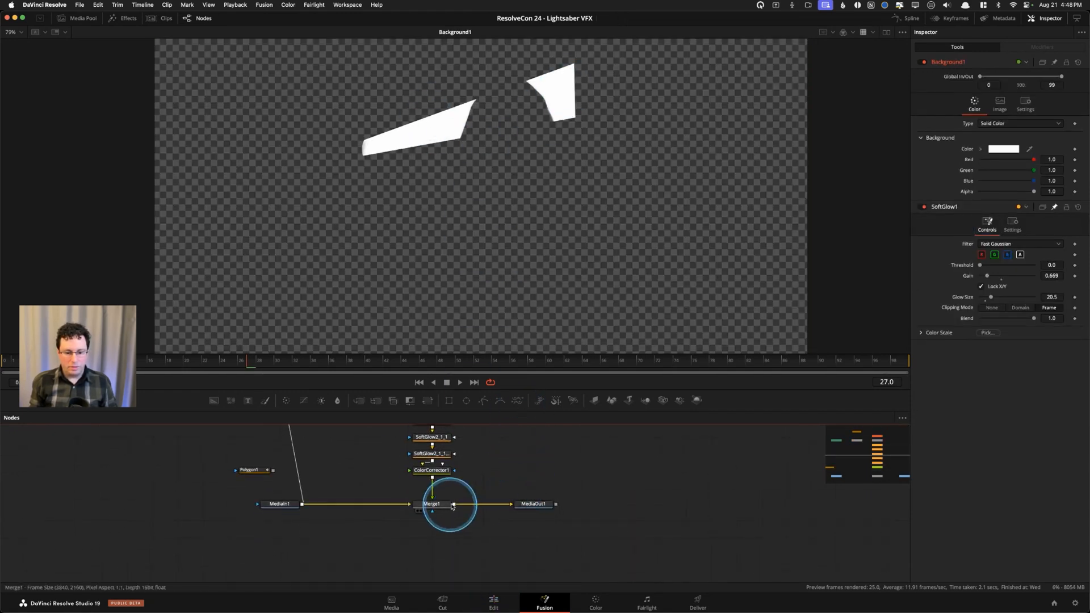
{"action": "left_click", "coordinate": [528, 503]}
{"action": "key", "text": "1"}
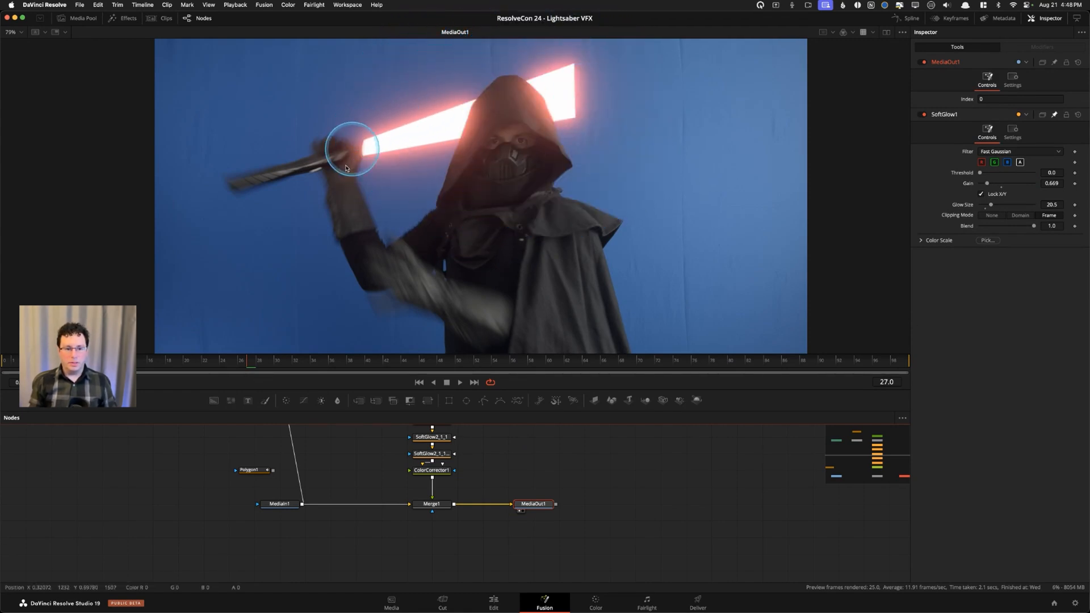
Scrub the composite back to frame 16 to examine where the actor's mask cuts into the blade.
{"action": "left_click_drag", "start_coordinate": [256, 364], "coordinate": [154, 372]}
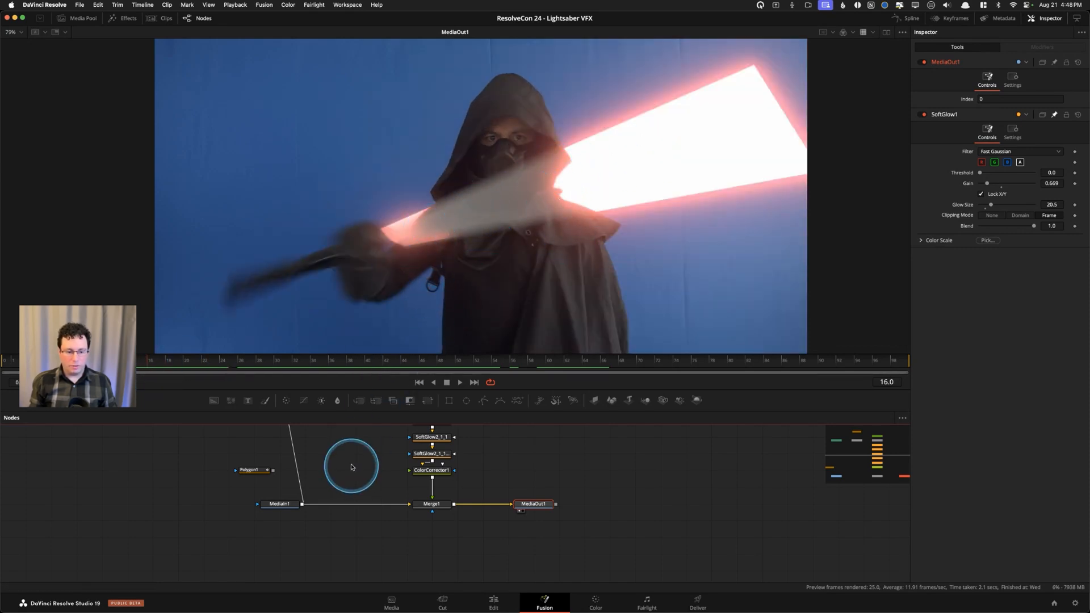
{"action": "scroll", "coordinate": [352, 460], "scroll_direction": "up", "scroll_amount": 5}
{"action": "left_click_drag", "start_coordinate": [356, 520], "coordinate": [355, 530]}
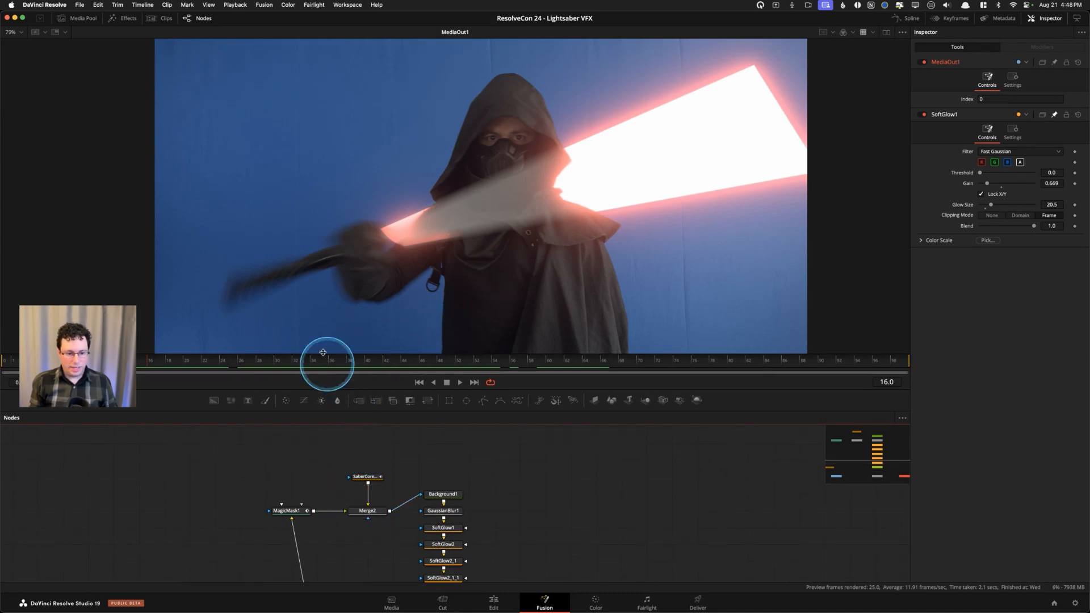
Keyframe Merge2's Blend at frame 17, and set Blend to 0 at frame 15.
{"action": "mouse_move", "coordinate": [153, 363]}
{"action": "left_mouse_down"}
{"action": "mouse_move", "coordinate": [216, 368]}
{"action": "mouse_move", "coordinate": [133, 361]}
{"action": "mouse_move", "coordinate": [333, 363]}
{"action": "mouse_move", "coordinate": [127, 361]}
{"action": "mouse_move", "coordinate": [168, 362]}
{"action": "mouse_move", "coordinate": [157, 361]}
{"action": "left_mouse_up"}
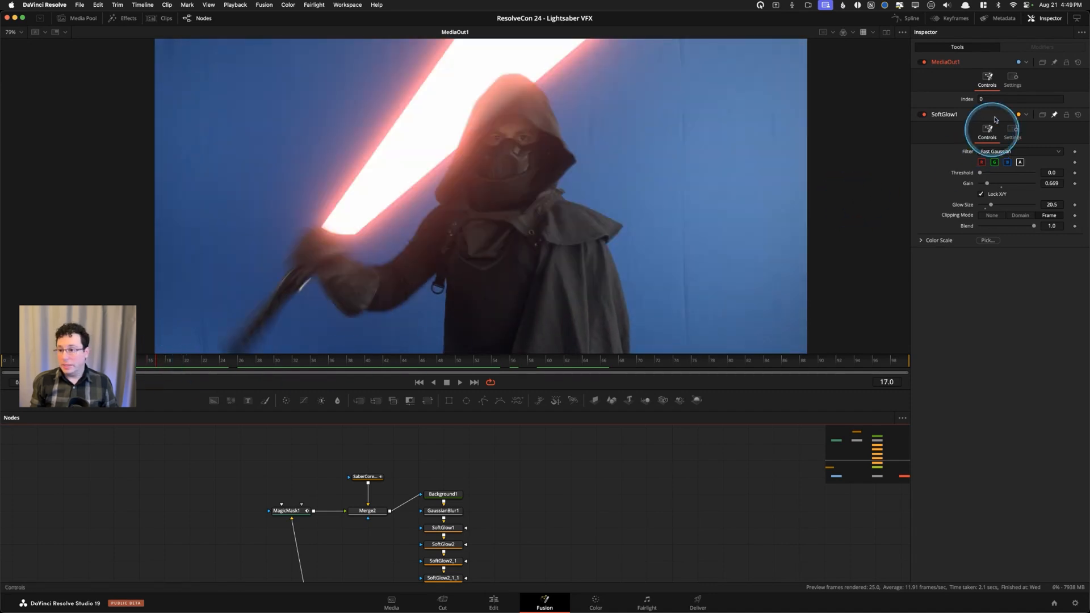
{"action": "left_click", "coordinate": [368, 515]}
{"action": "left_click", "coordinate": [1026, 79]}
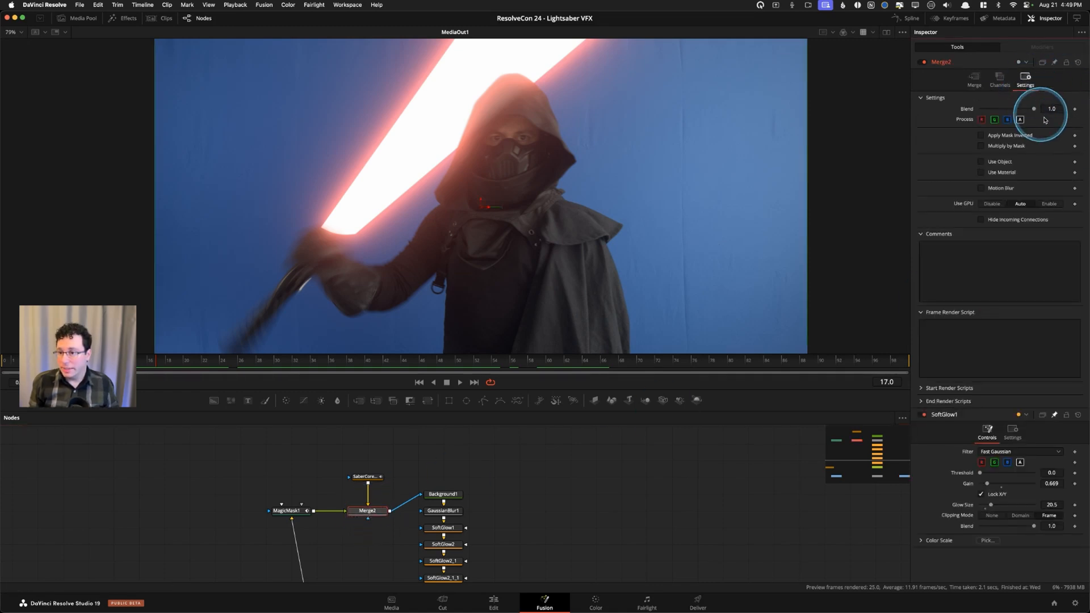
{"action": "left_click", "coordinate": [1075, 110]}
{"action": "key", "text": "Left"}
{"action": "key", "text": "Left"}
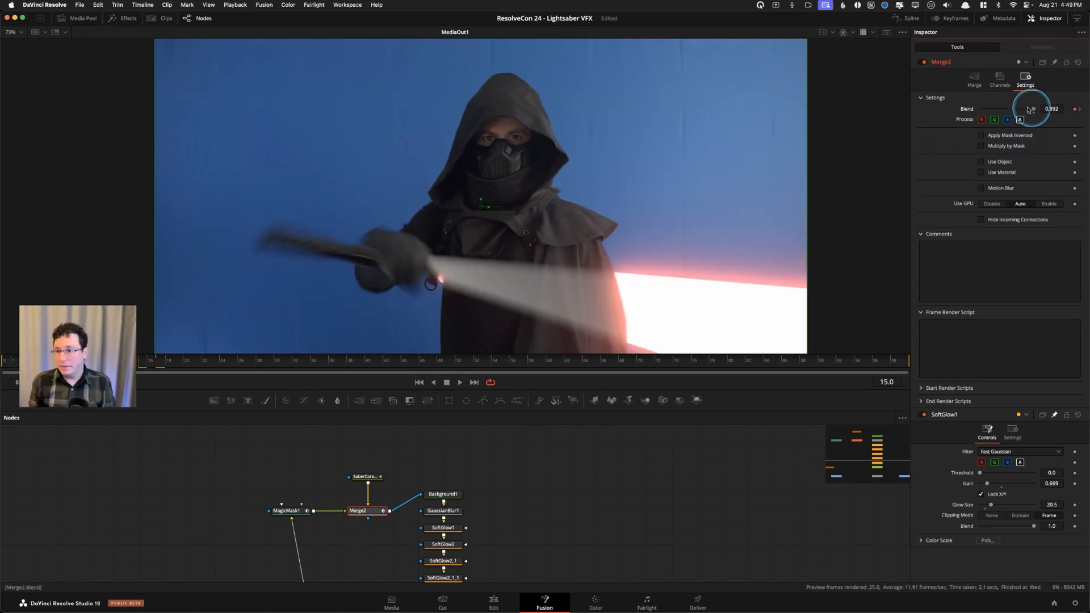
{"action": "left_click_drag", "start_coordinate": [1029, 110], "coordinate": [865, 110]}
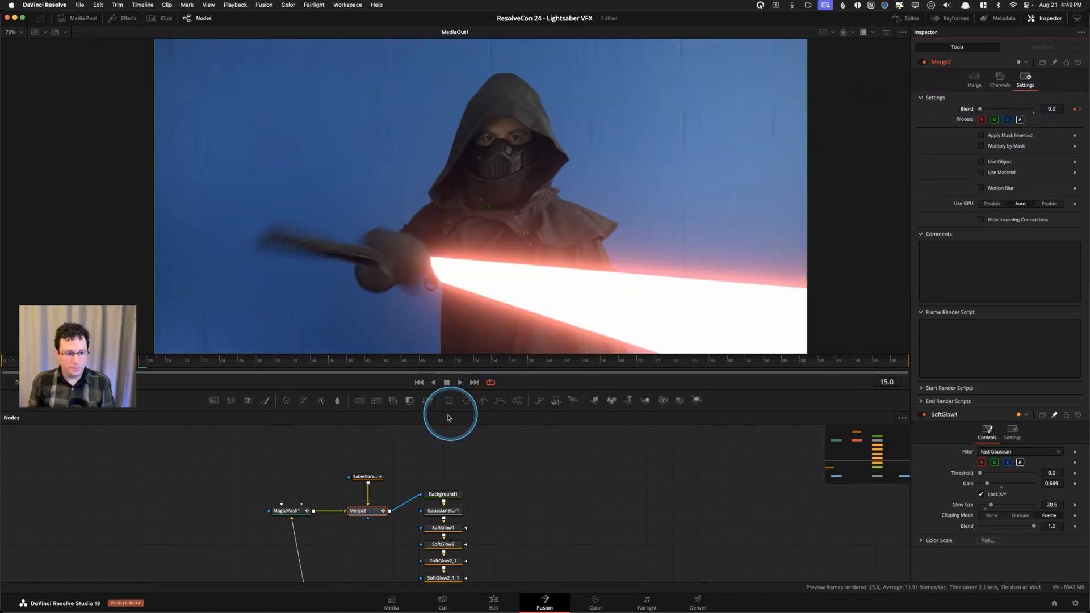
Play the shot and scrub from frame 13 to 15 to check the blade with the animated Blend.
{"action": "key", "text": "space"}
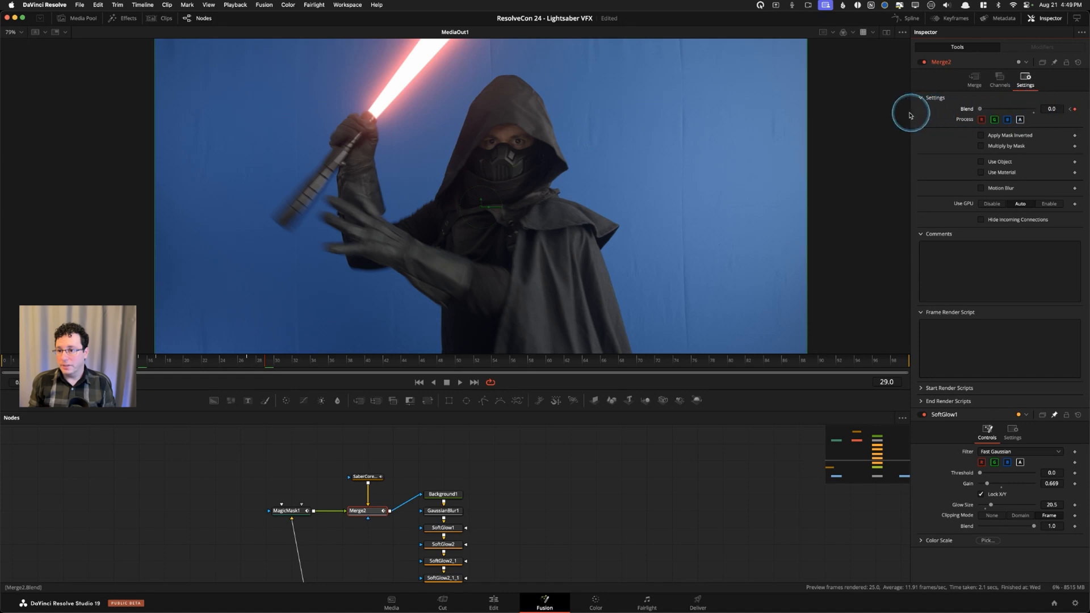
{"action": "left_click", "coordinate": [120, 363]}
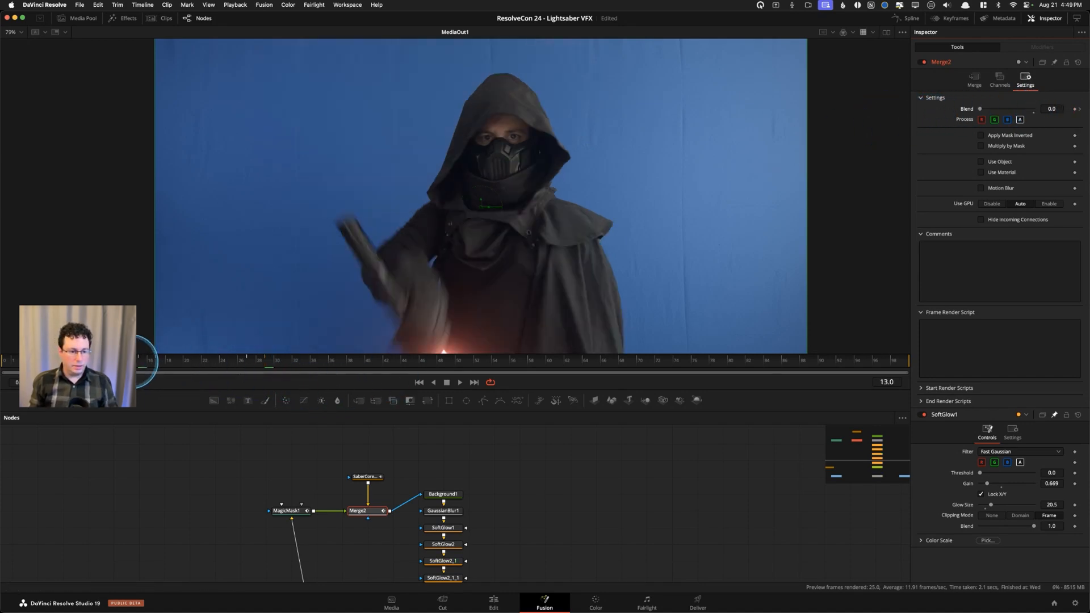
{"action": "left_click_drag", "start_coordinate": [132, 362], "coordinate": [144, 364]}
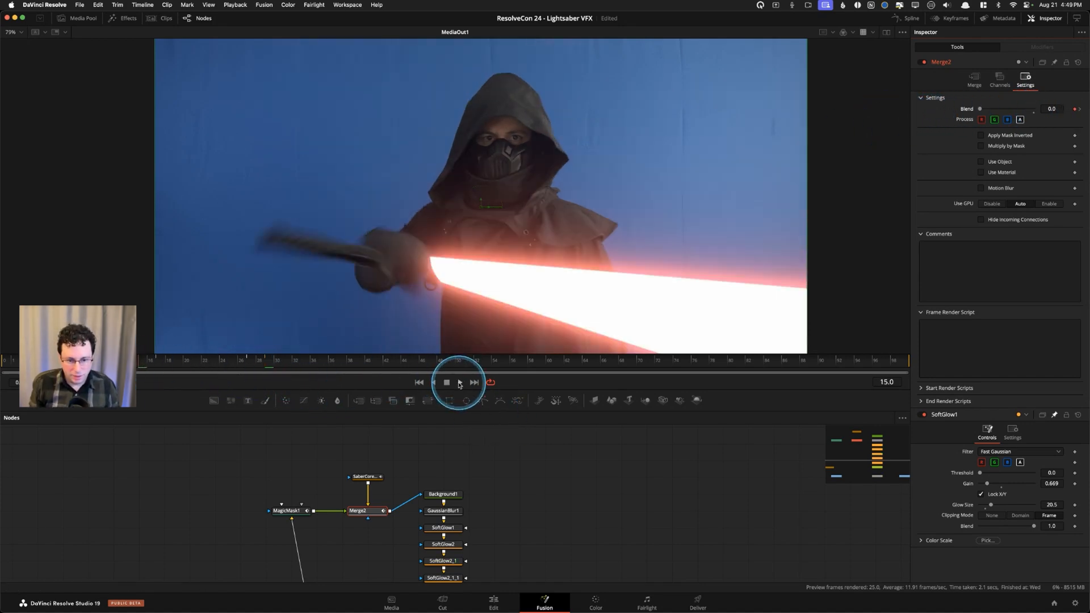
Choose a frame step for forward playback, and move one step forward from frame 15 and back.
{"action": "right_click", "coordinate": [459, 385]}
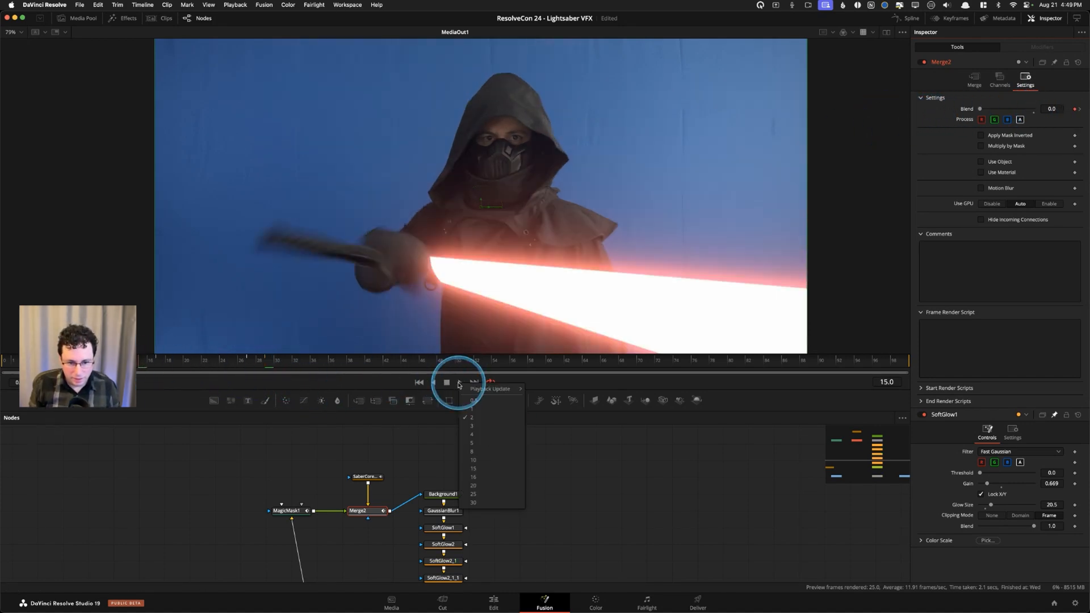
{"action": "left_click", "coordinate": [477, 413]}
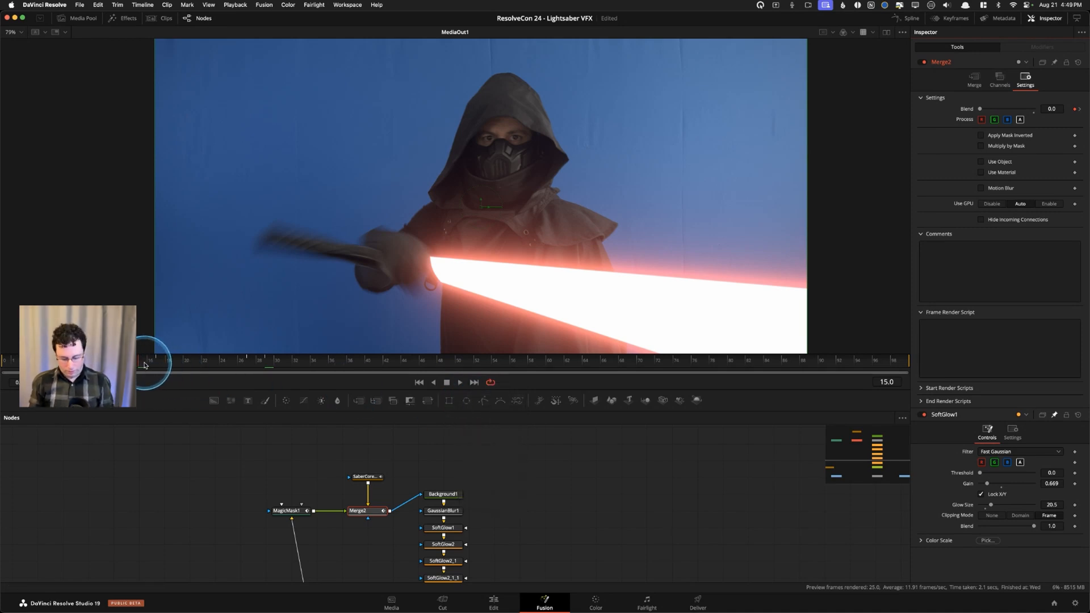
{"action": "key", "text": "Right"}
{"action": "key", "text": "Left"}
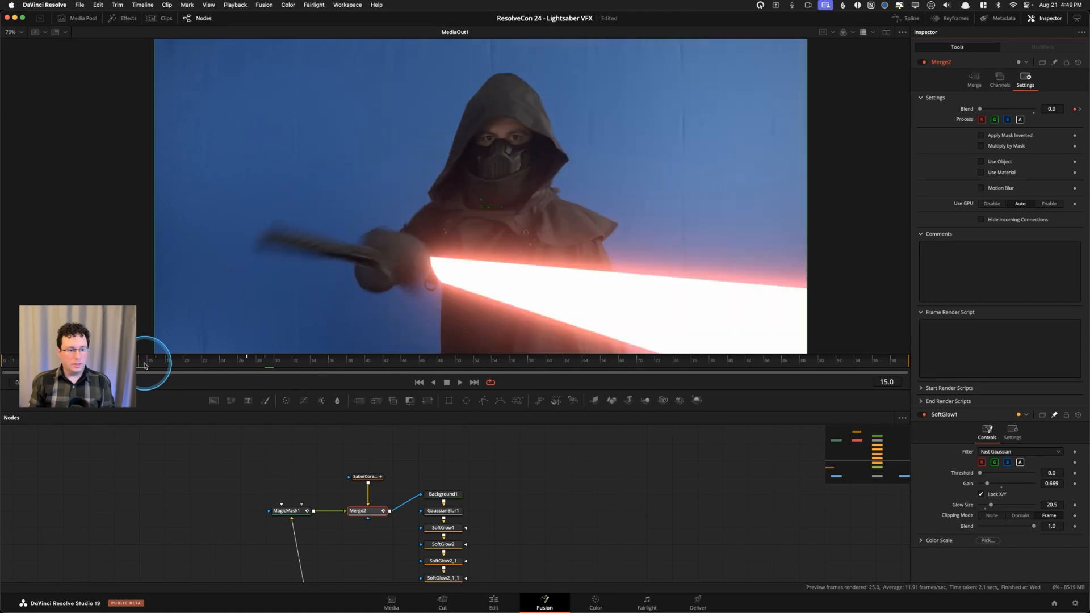
Set Merge2's Blend to 0 at frame 16, where the blade passes in front of the actor.
{"action": "key", "text": "Right"}
{"action": "key", "text": "Right"}
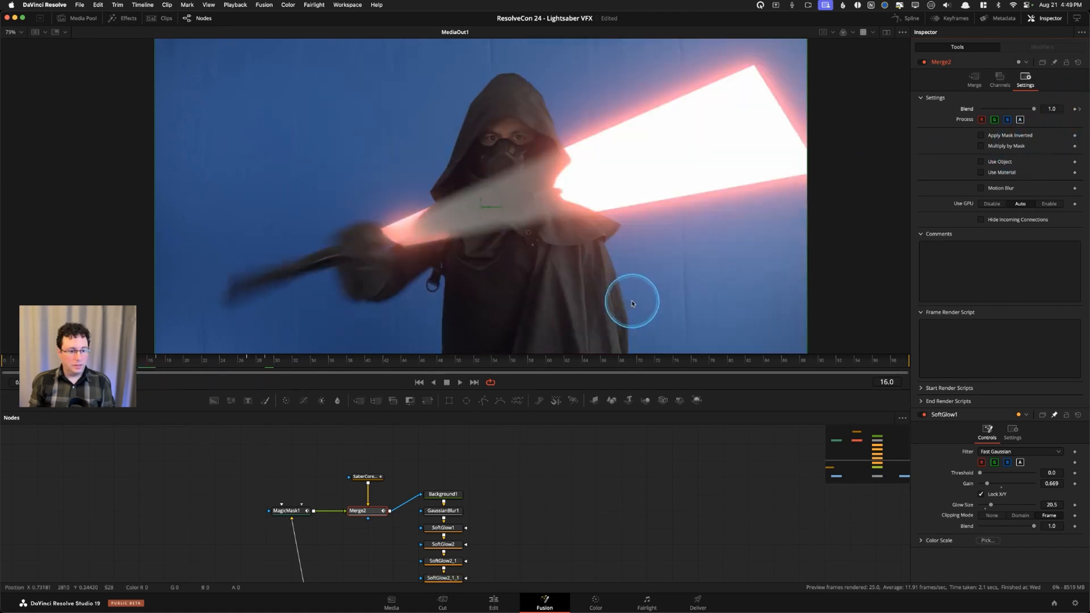
{"action": "key", "text": "Left"}
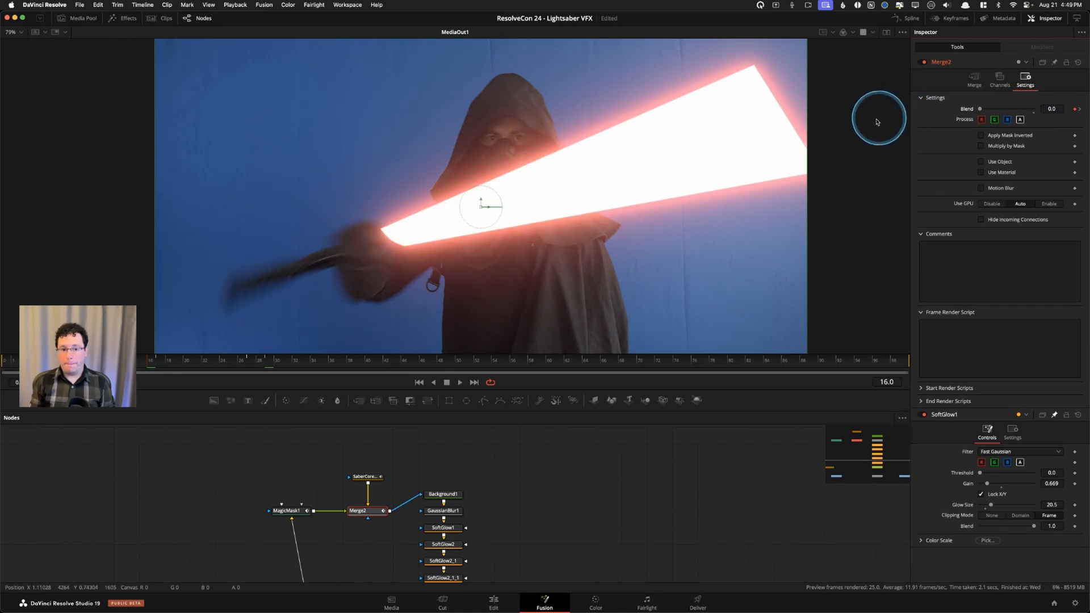
Step back and forth around frame 17 to examine how the blade switches from in front of the actor to behind him.
{"action": "key", "text": "Right"}
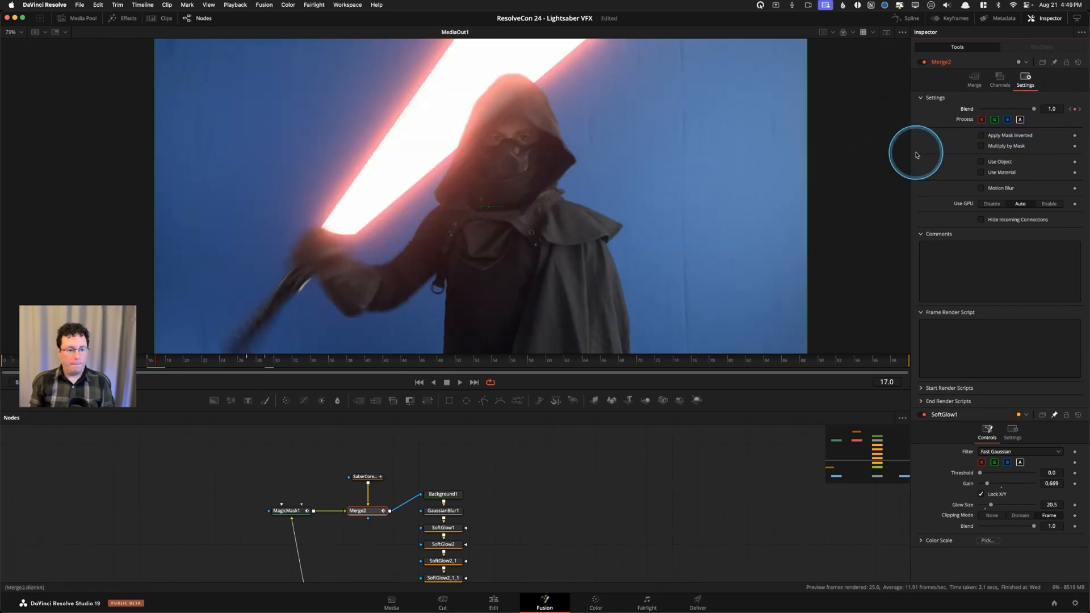
{"action": "key", "text": "Right"}
{"action": "key", "text": "Left"}
{"action": "key", "text": "Left"}
{"action": "key", "text": "Left"}
{"action": "key", "text": "Left"}
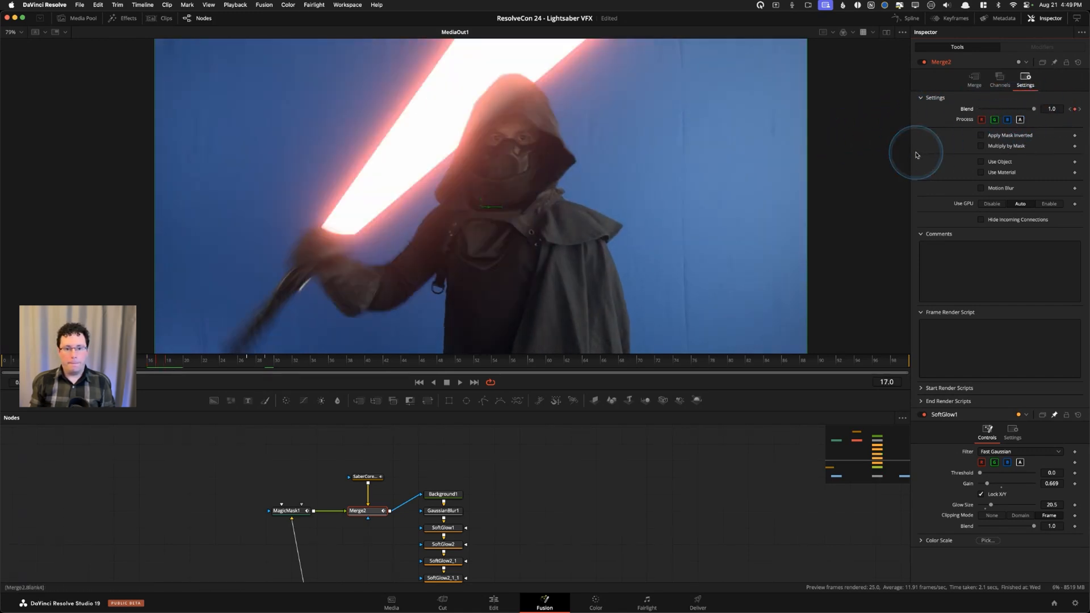
{"action": "key", "text": "Right"}
{"action": "key", "text": "Right"}
{"action": "key", "text": "Right"}
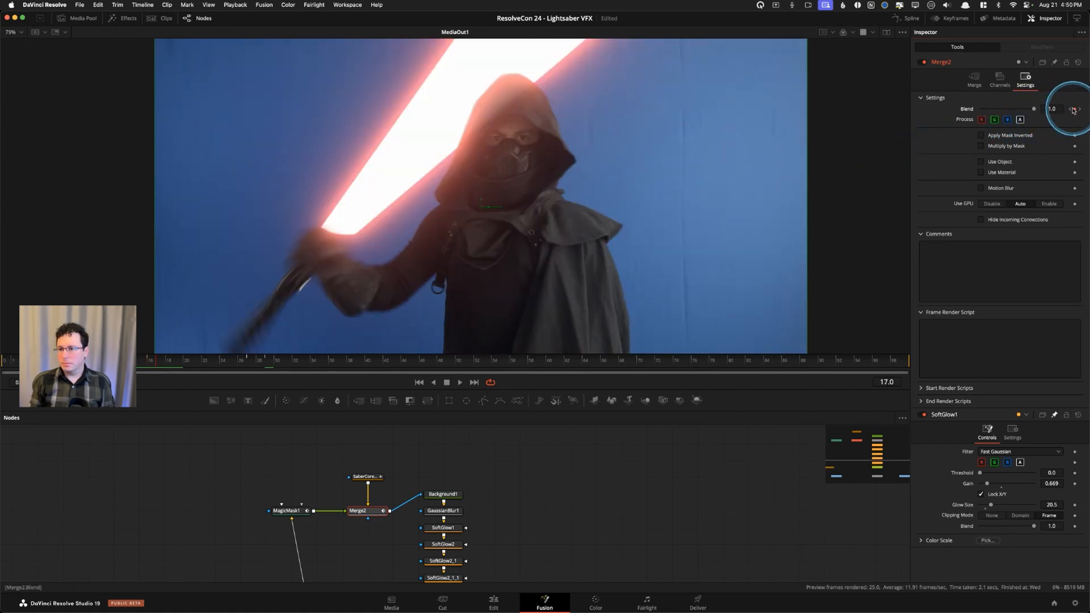
Remove Merge2's Blend keyframe at frame 17 and keyframe Blend at 1.0 on frame 23.
{"action": "key", "text": "Right"}
{"action": "key", "text": "Right"}
{"action": "key", "text": "Right"}
{"action": "key", "text": "Right"}
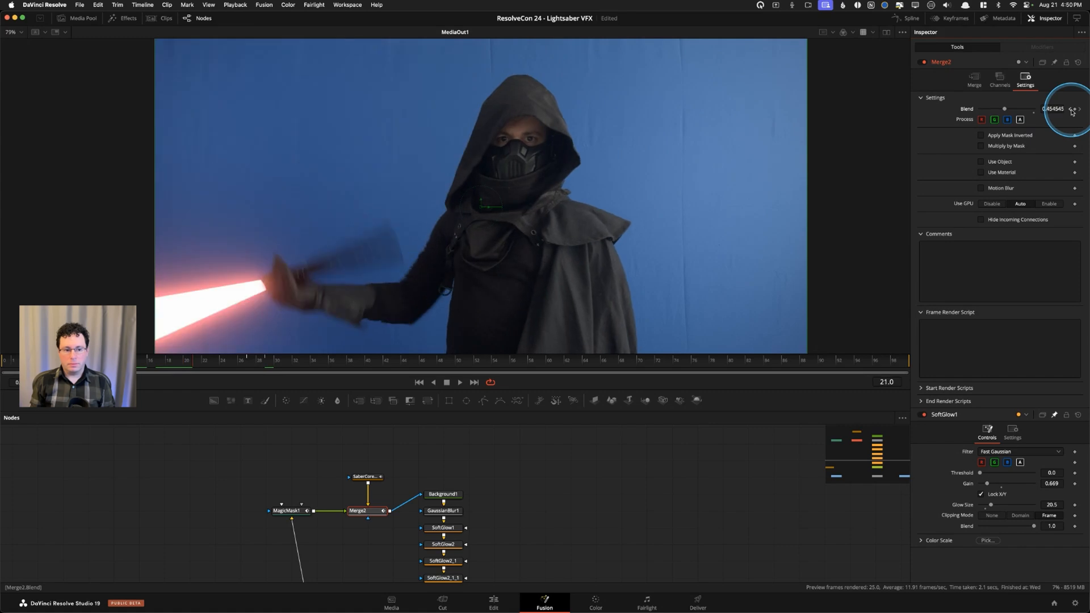
{"action": "key", "text": "Right"}
{"action": "key", "text": "Right"}
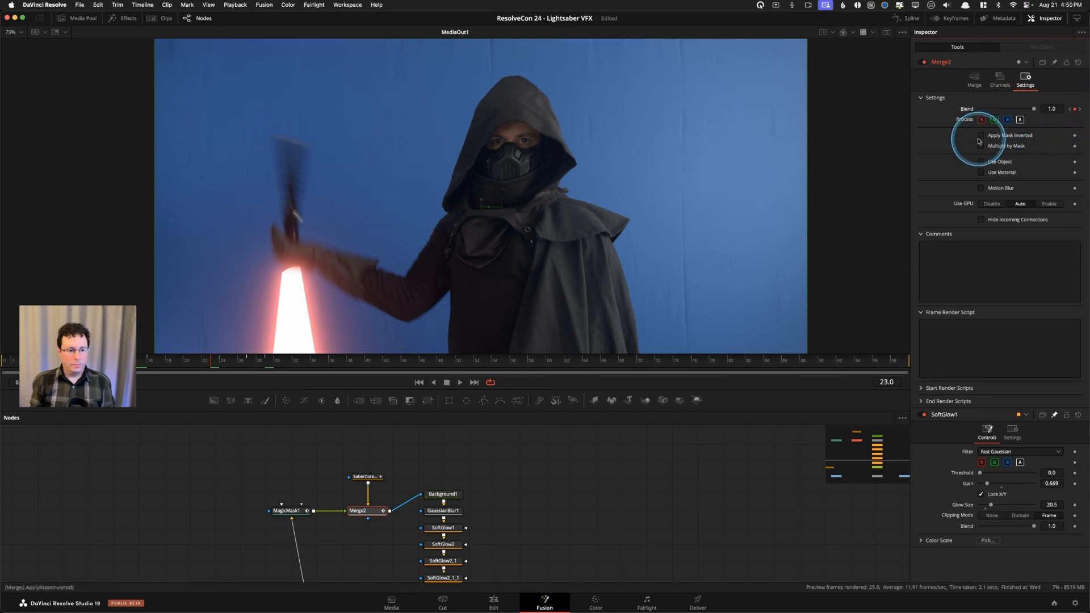
Set Merge2's Blend to 0 at frame 22, and check the Blend at frames 16 and 23.
{"action": "key", "text": "Left"}
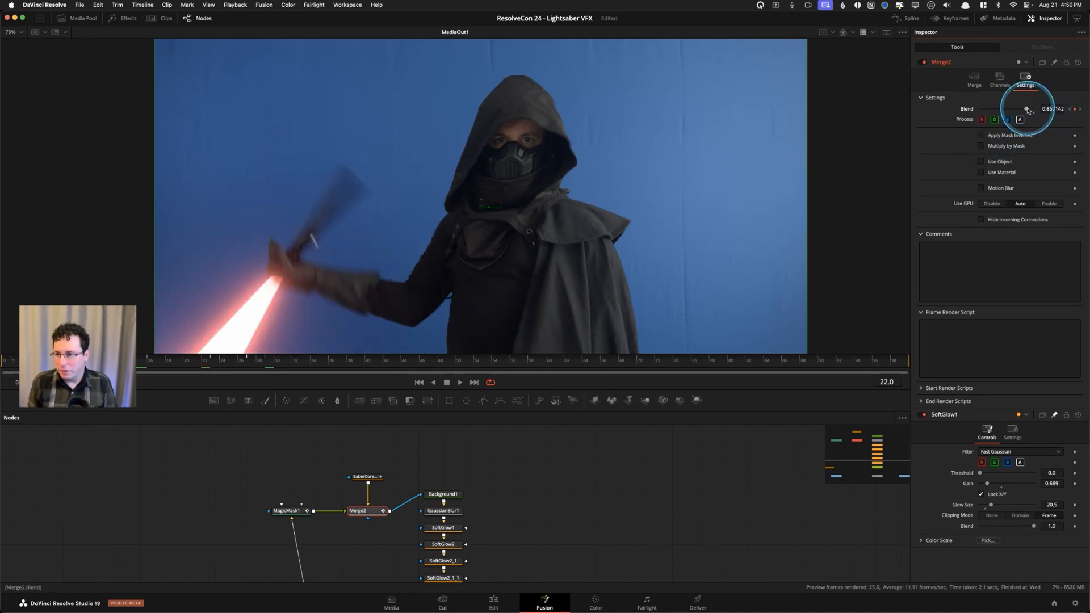
{"action": "left_click_drag", "start_coordinate": [1027, 109], "coordinate": [805, 127]}
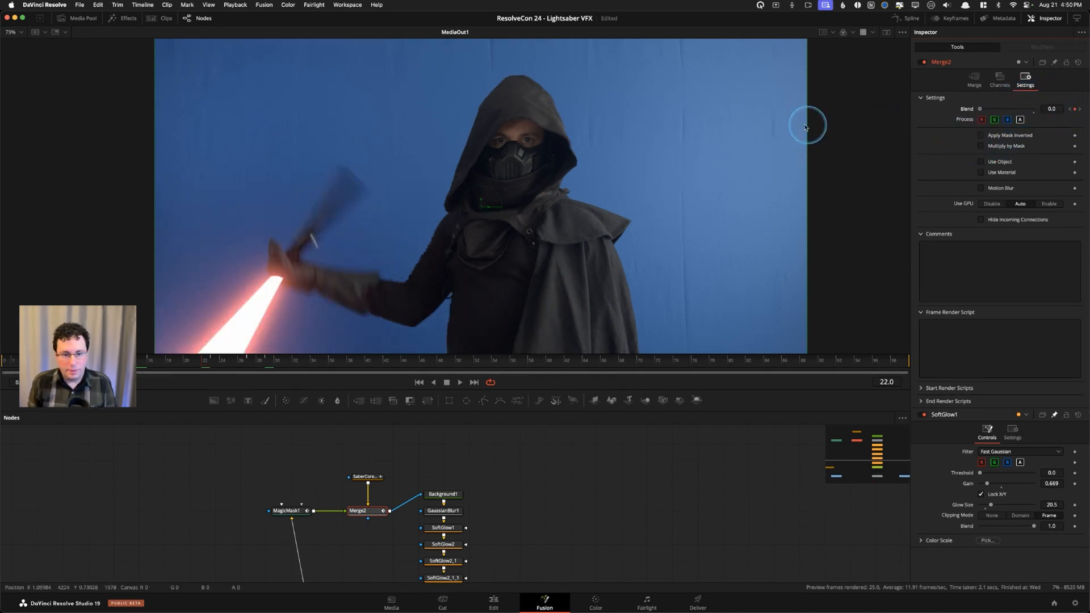
{"action": "left_click", "coordinate": [151, 360]}
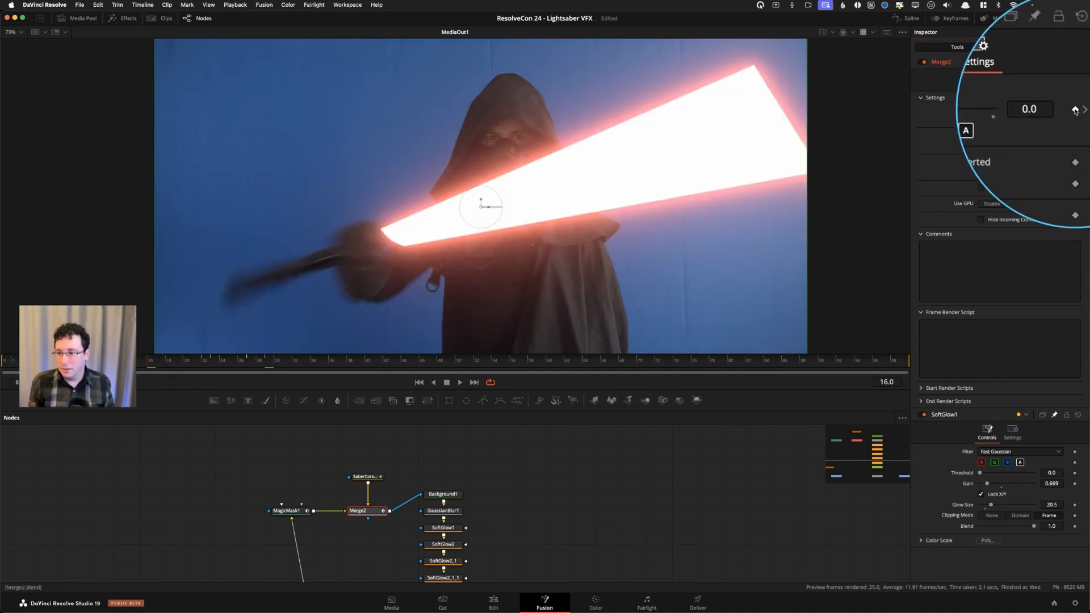
{"action": "left_click_drag", "start_coordinate": [182, 365], "coordinate": [205, 361]}
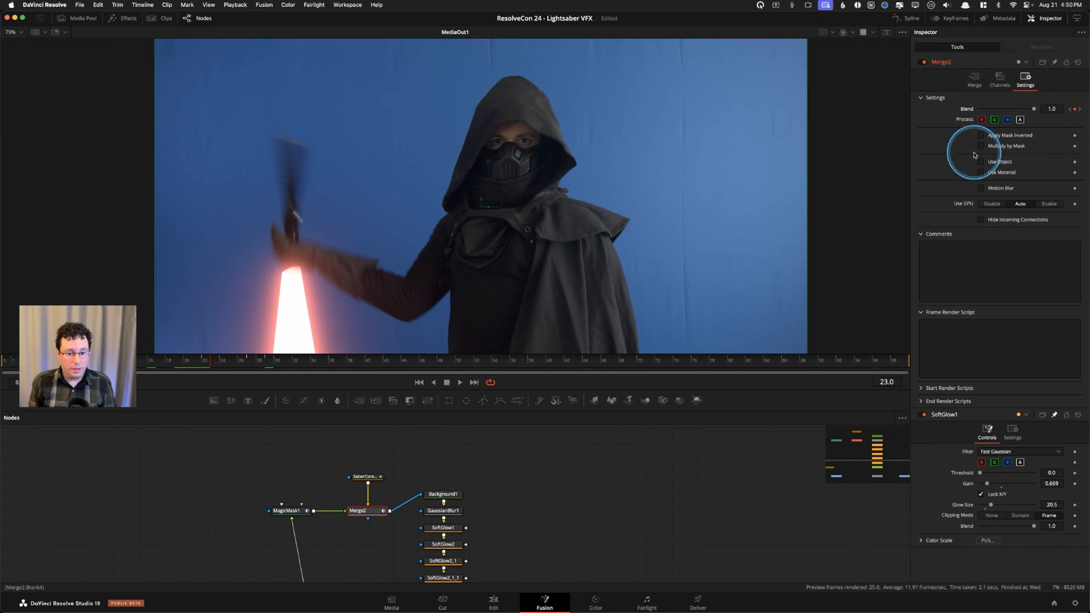
Remove Merge2's Blend keyframe at frame 29 and set Blend to 0 at frame 28.
{"action": "key", "text": "Right"}
{"action": "key", "text": "Right"}
{"action": "key", "text": "Right"}
{"action": "key", "text": "Right"}
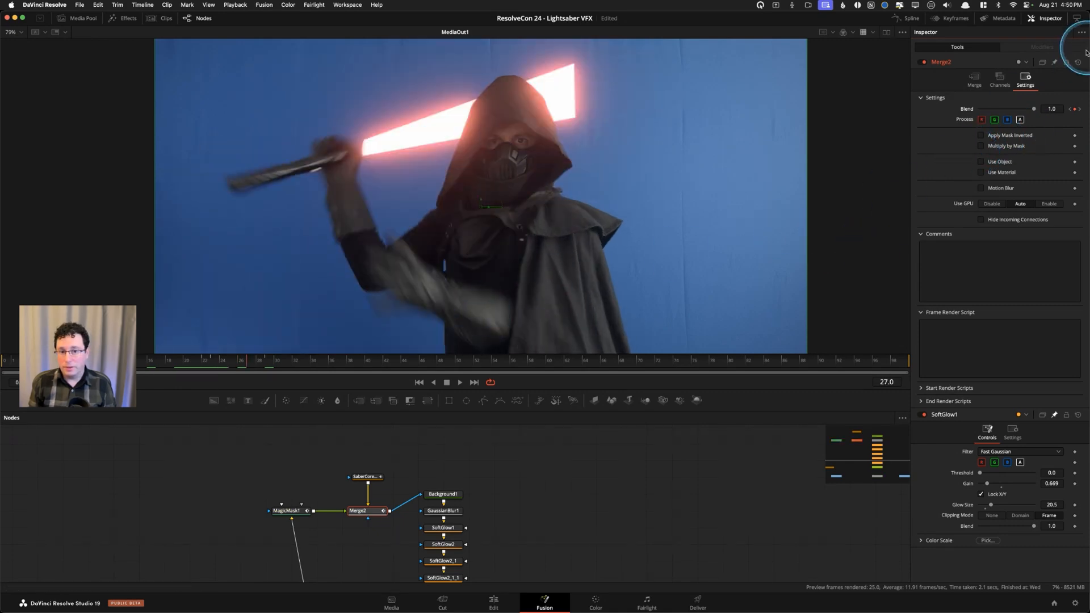
{"action": "key", "text": "Right"}
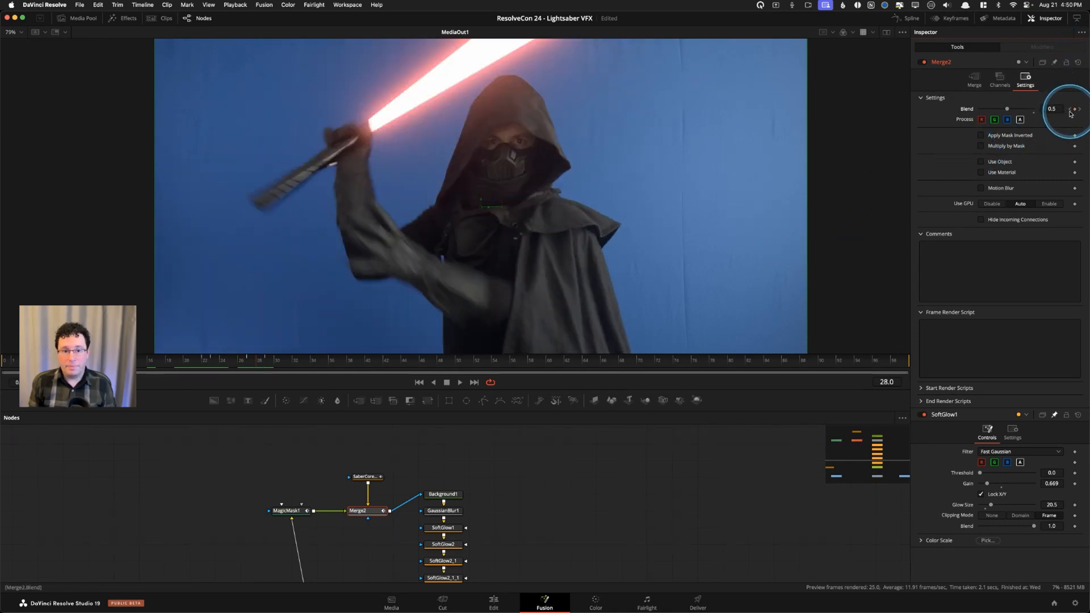
{"action": "key", "text": "Right"}
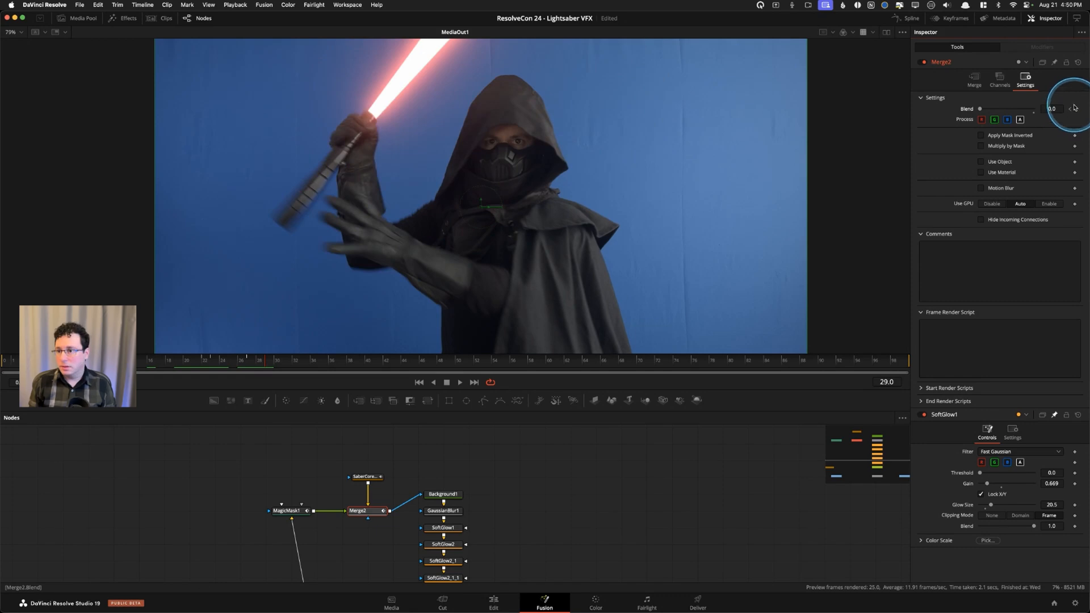
{"action": "key", "text": "Left"}
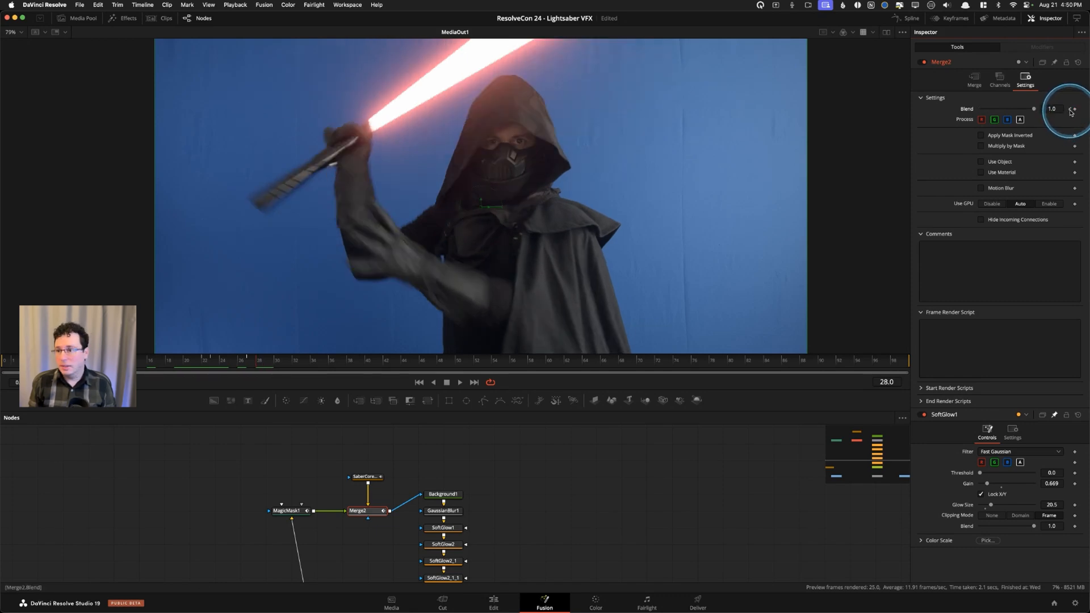
{"action": "key", "text": "Right"}
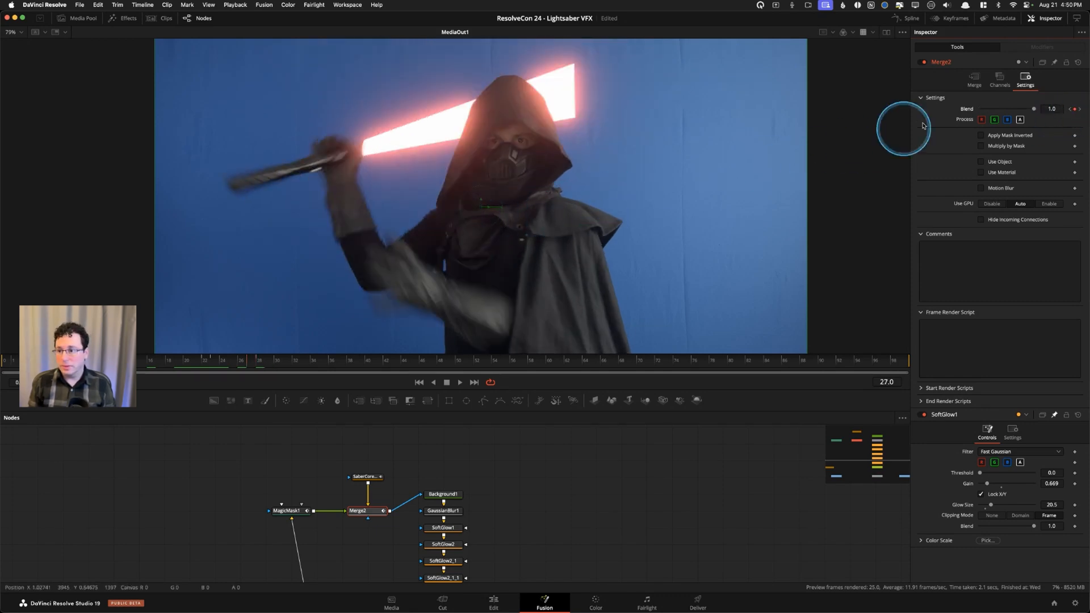
{"action": "key", "text": "Left"}
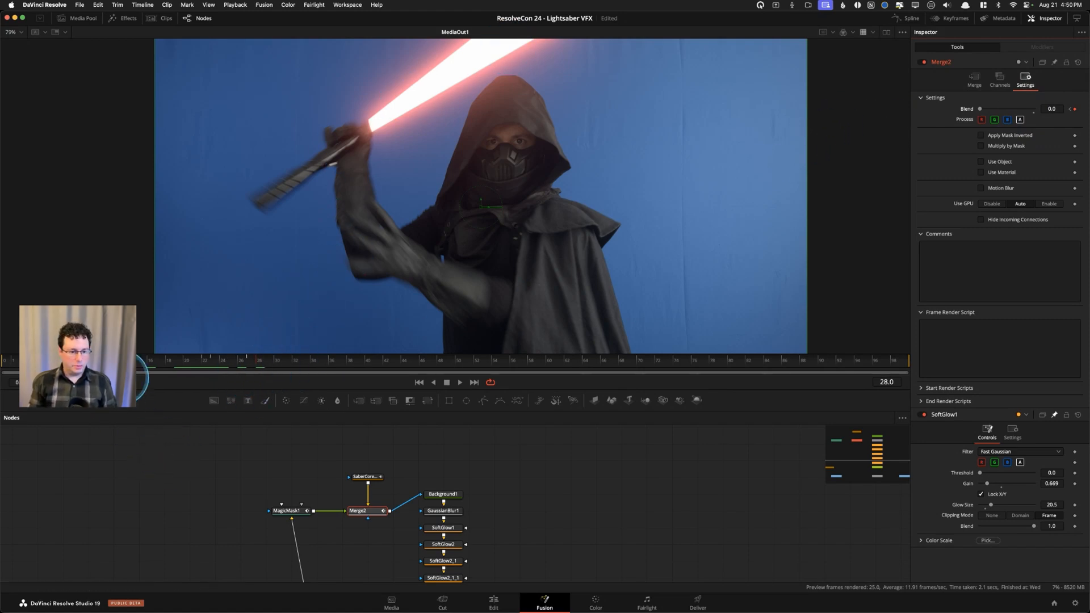
Play the shot from frame 0 and stop at frame 50 to check the blade's occlusion throughout the swing.
{"action": "left_click", "coordinate": [3, 368]}
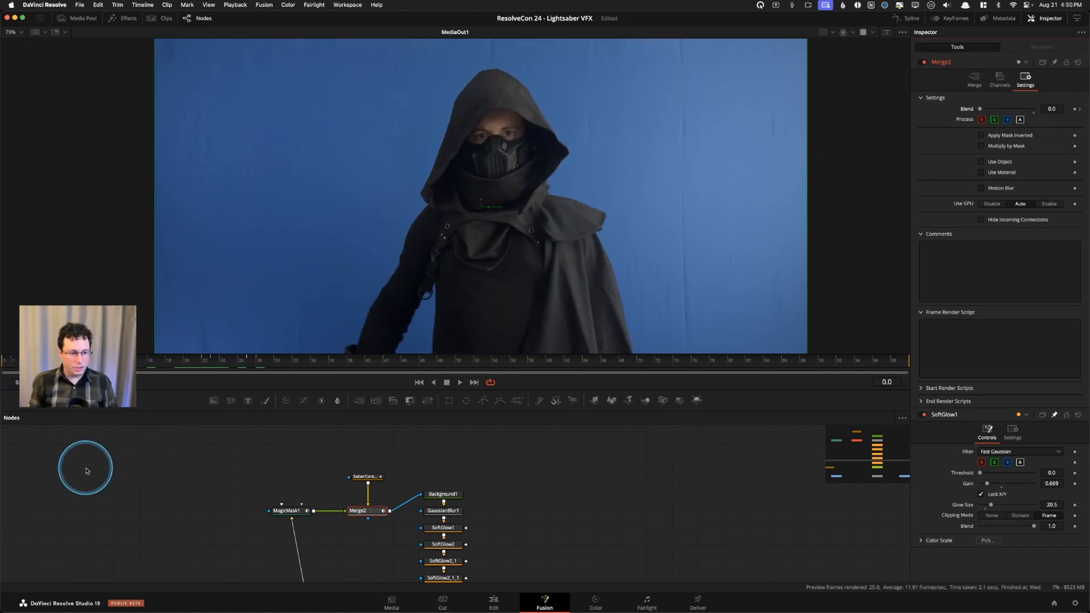
{"action": "key", "text": "space"}
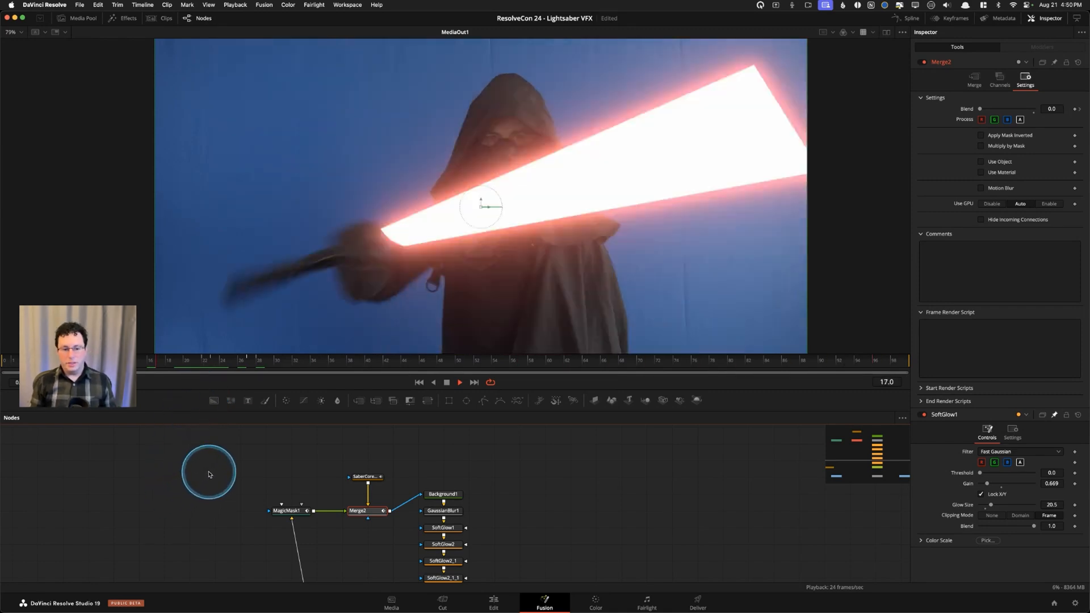
{"action": "key", "text": "space"}
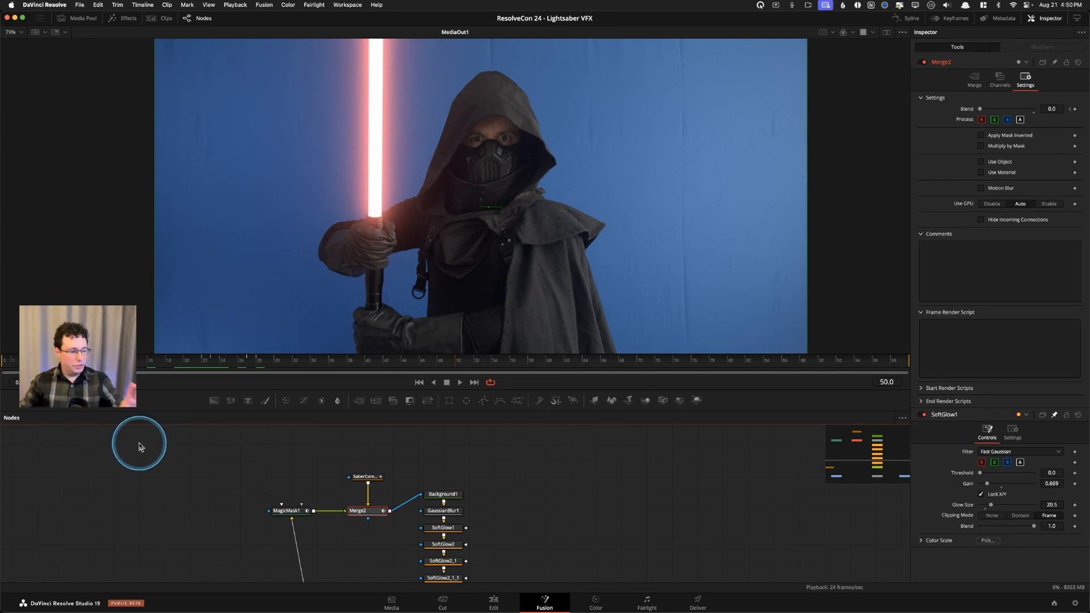
{"action": "left_click_drag", "start_coordinate": [533, 502], "coordinate": [516, 448]}
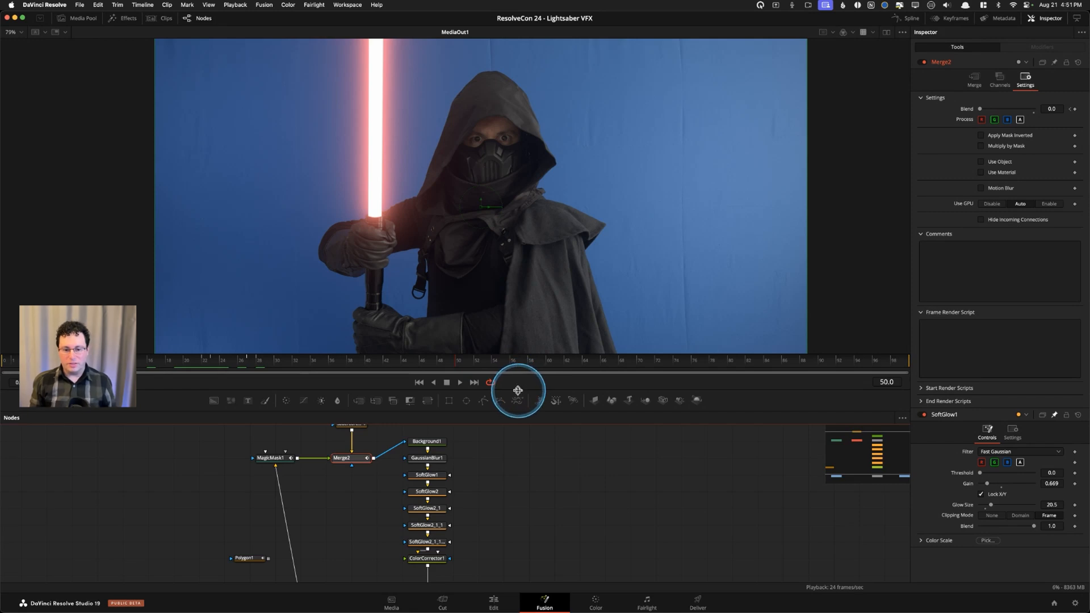
{"action": "left_click", "coordinate": [539, 466]}
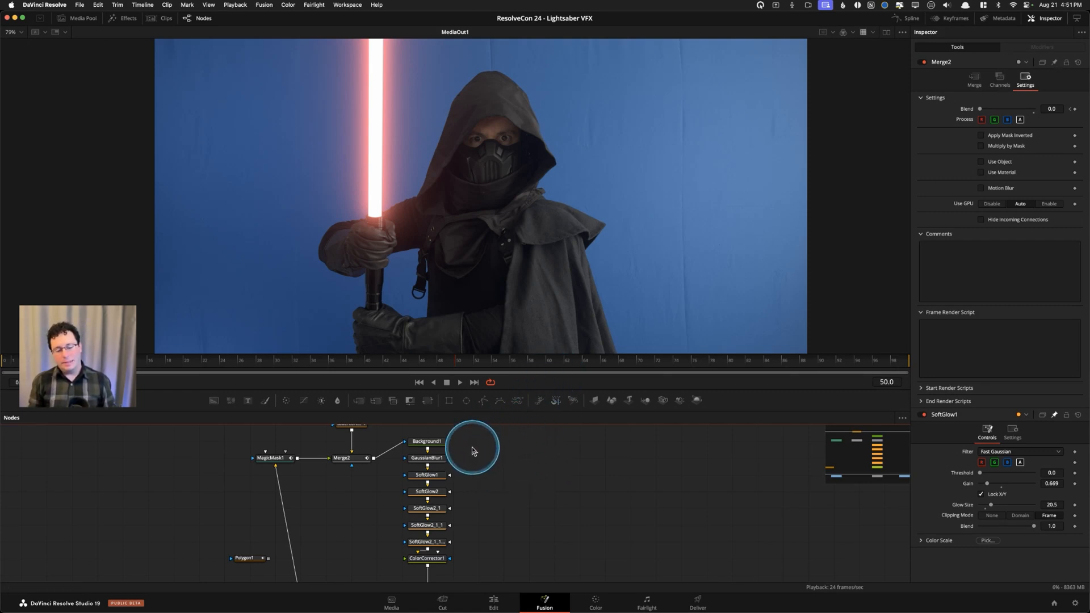
{"action": "left_click_drag", "start_coordinate": [472, 436], "coordinate": [489, 454]}
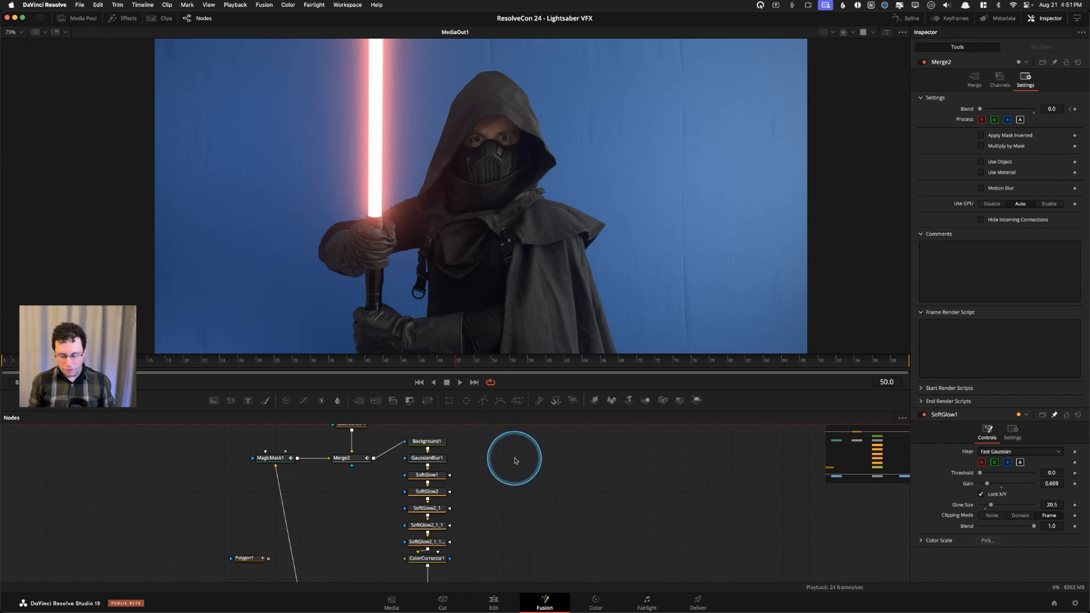
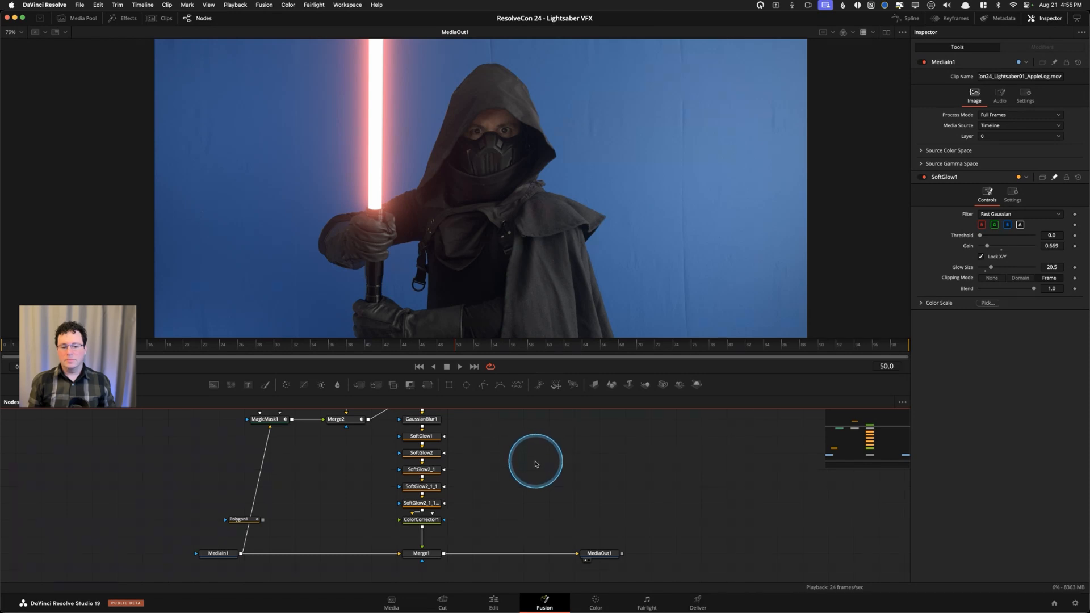
Set Merge1's Apply Mode to Lighten to examine how the saber glow blends with the footage.
{"action": "left_click", "coordinate": [421, 558]}
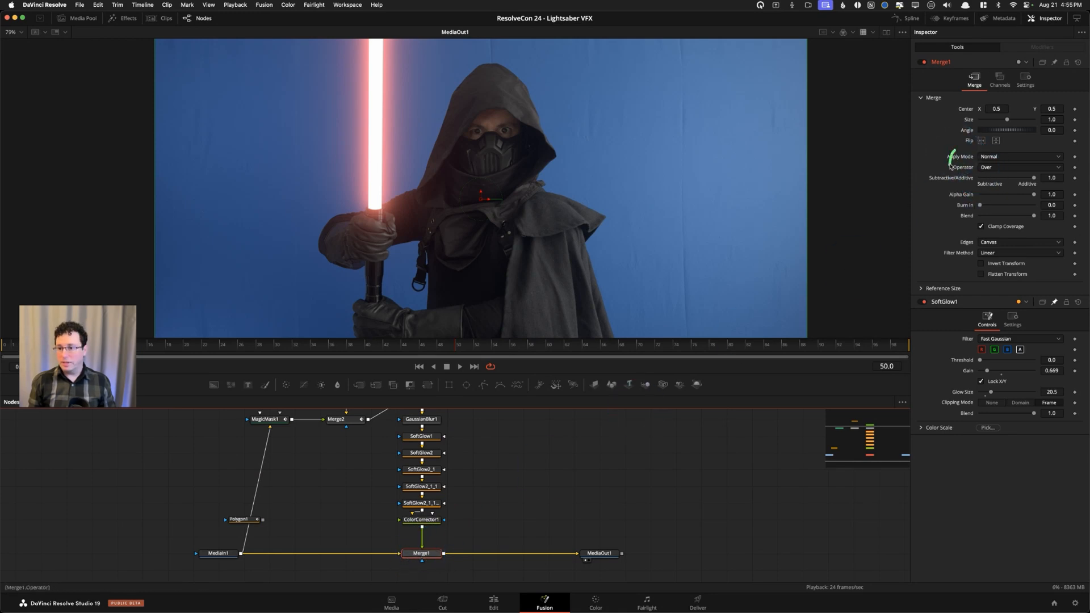
{"action": "left_click", "coordinate": [990, 158]}
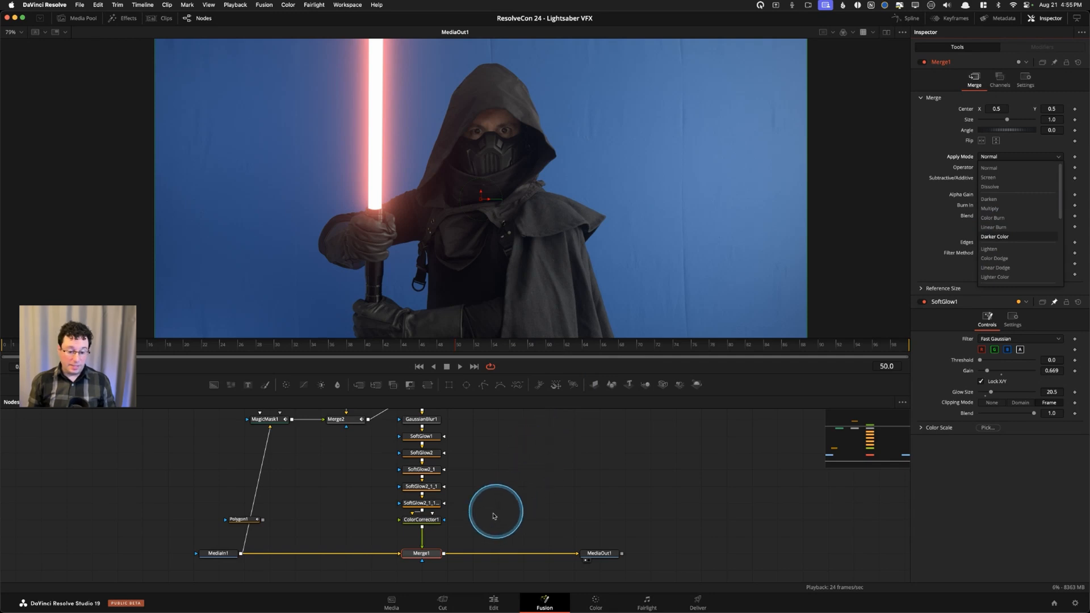
{"action": "left_click", "coordinate": [434, 549]}
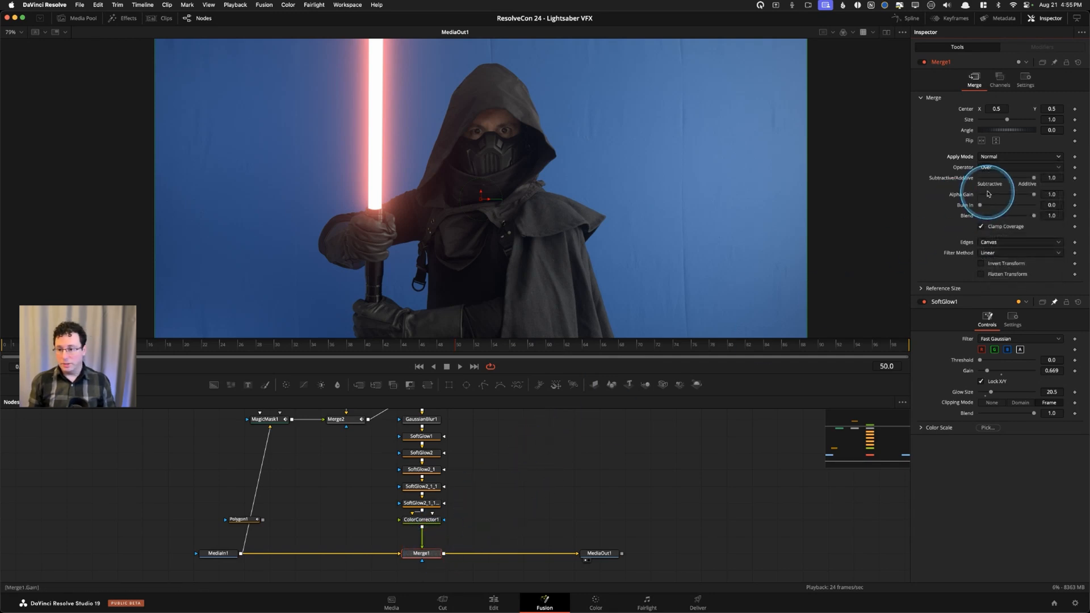
{"action": "left_click", "coordinate": [996, 157]}
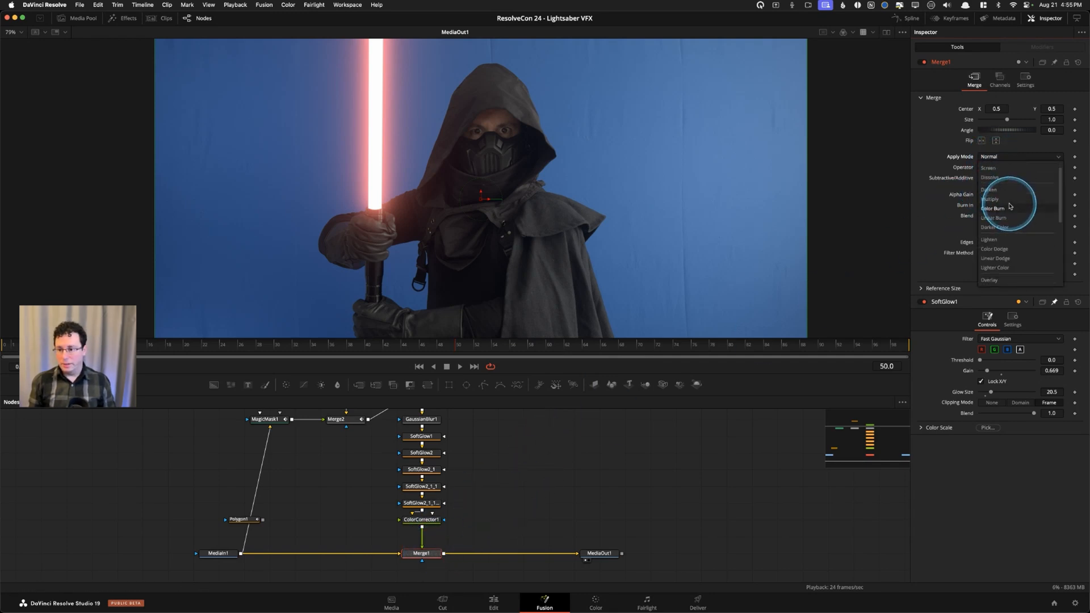
{"action": "left_click", "coordinate": [1005, 248]}
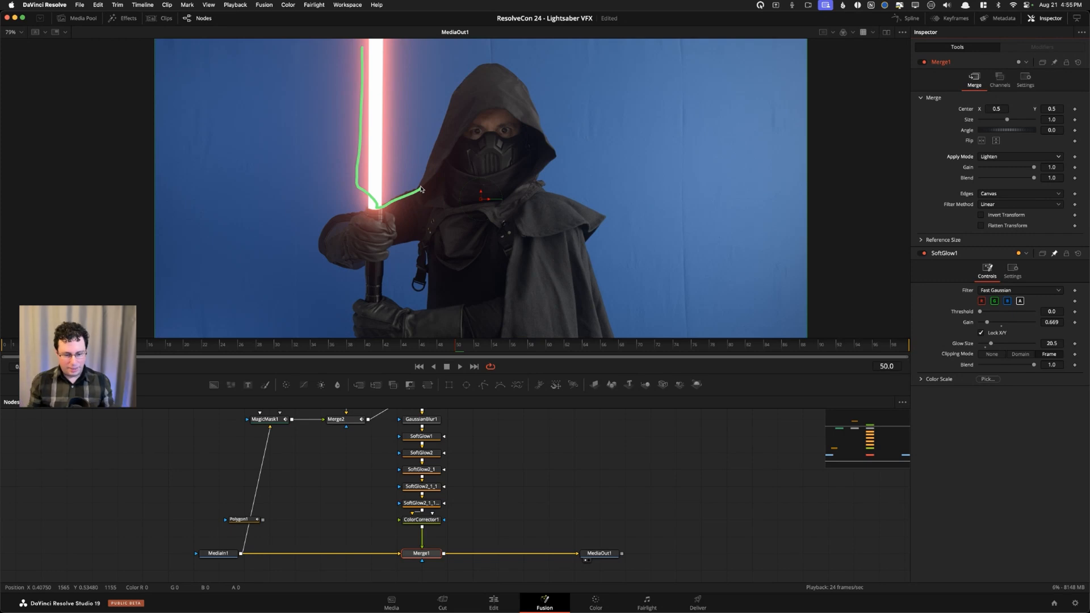
{"action": "key", "text": "Escape"}
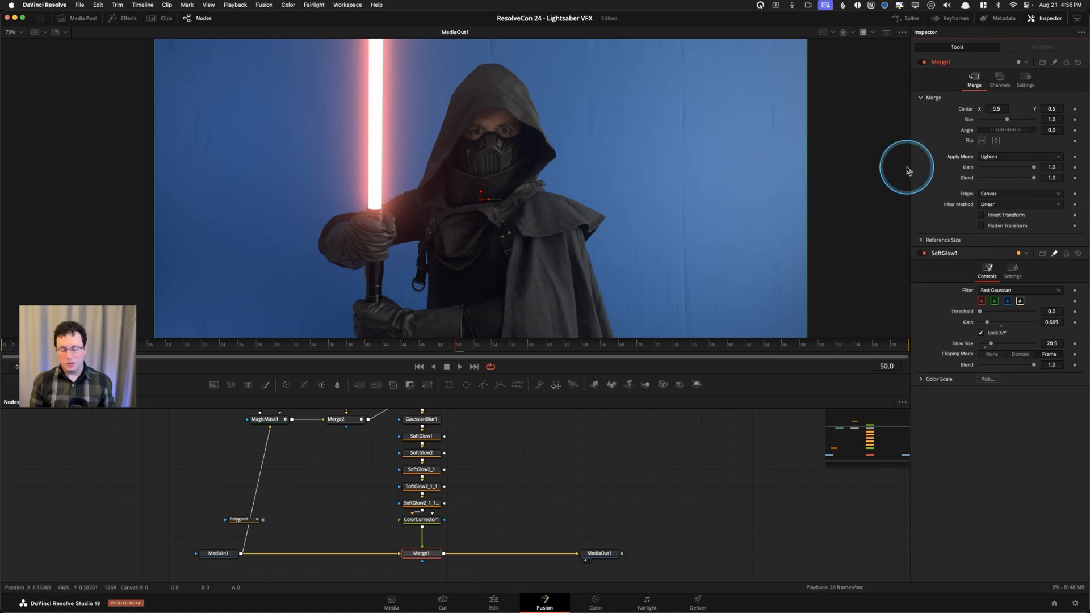
Return Merge1's Apply Mode to Normal.
{"action": "left_click", "coordinate": [992, 158]}
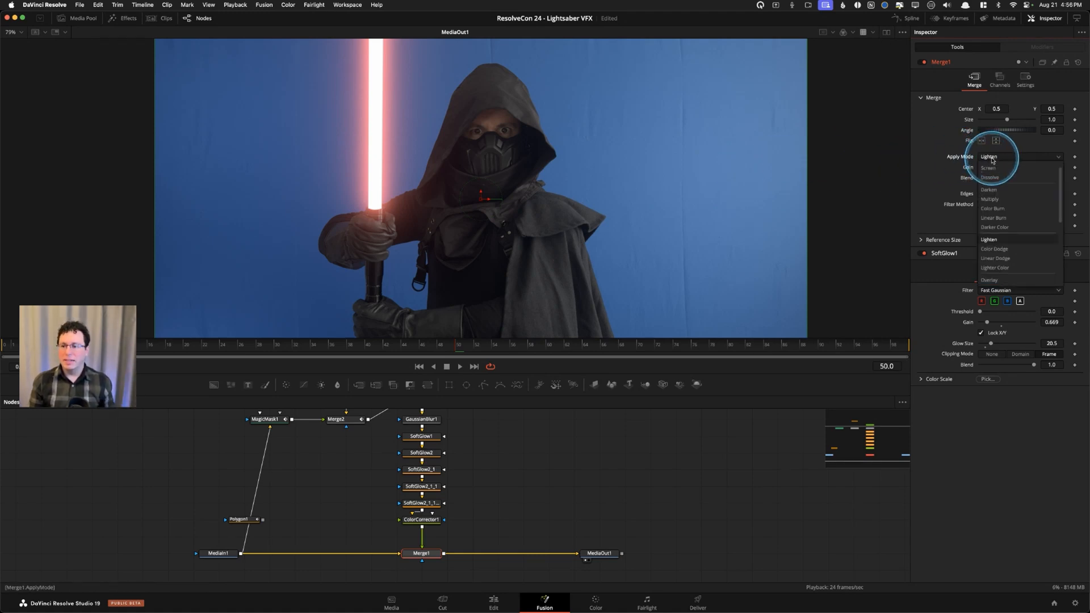
{"action": "left_click", "coordinate": [991, 239]}
{"action": "left_click", "coordinate": [997, 157]}
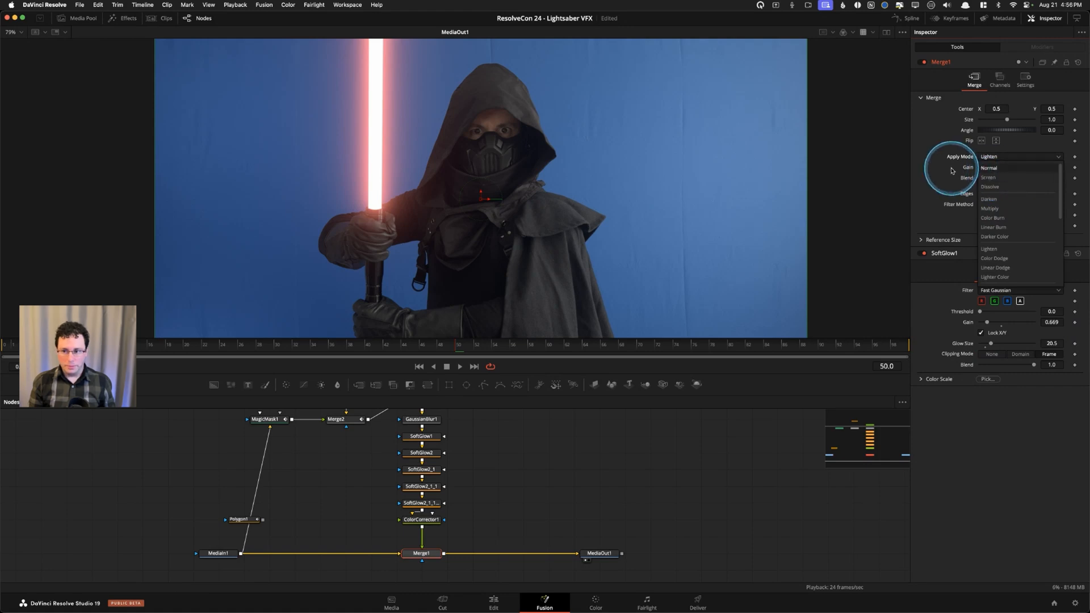
{"action": "left_click", "coordinate": [1016, 168]}
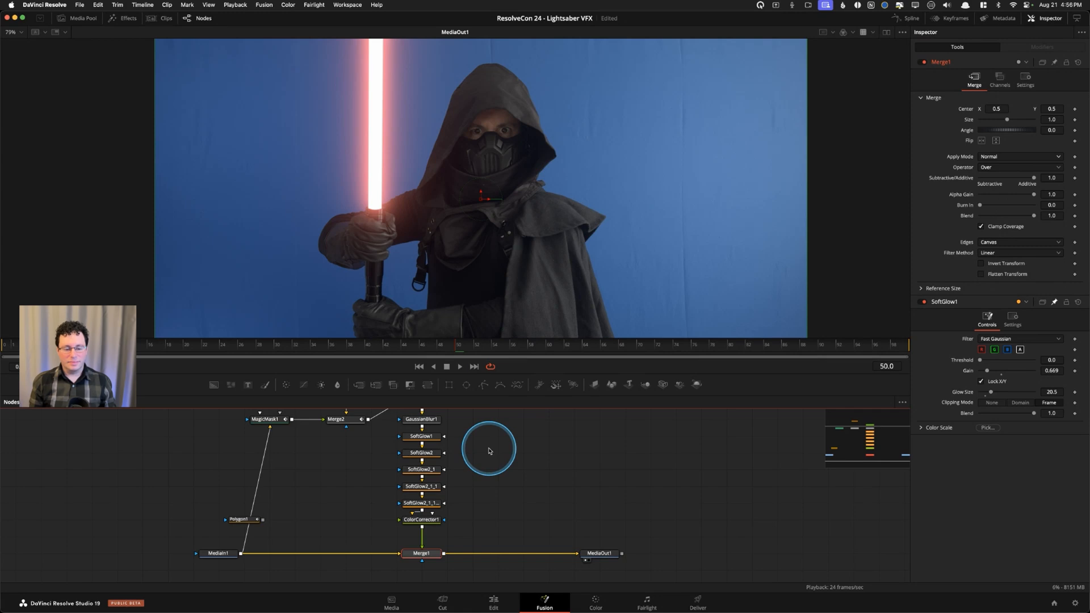
{"action": "left_click_drag", "start_coordinate": [489, 451], "coordinate": [510, 492]}
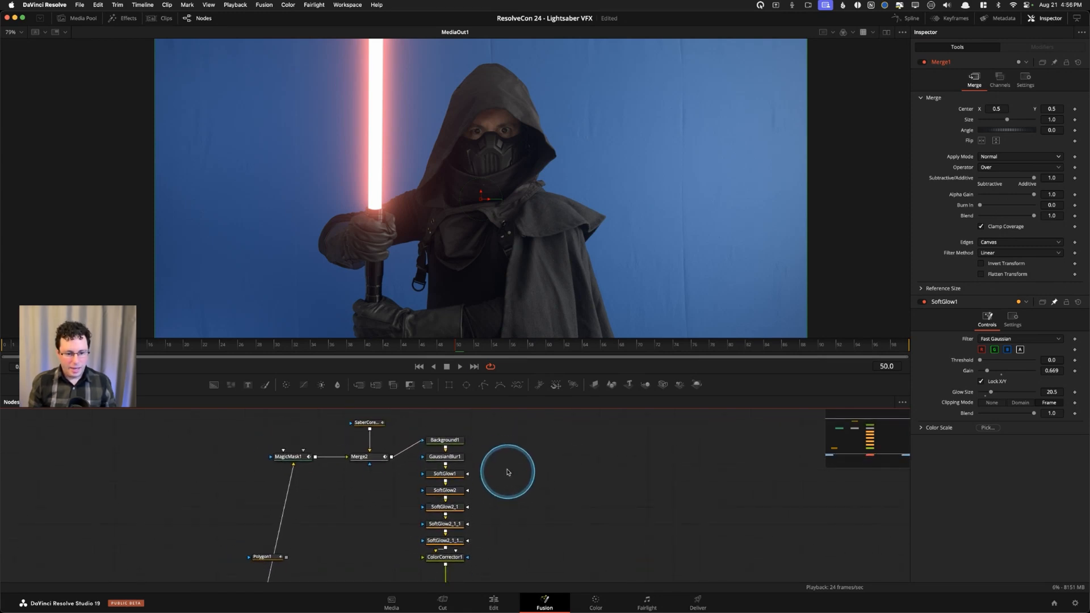
{"action": "scroll", "coordinate": [511, 482], "scroll_direction": "down", "scroll_amount": 3}
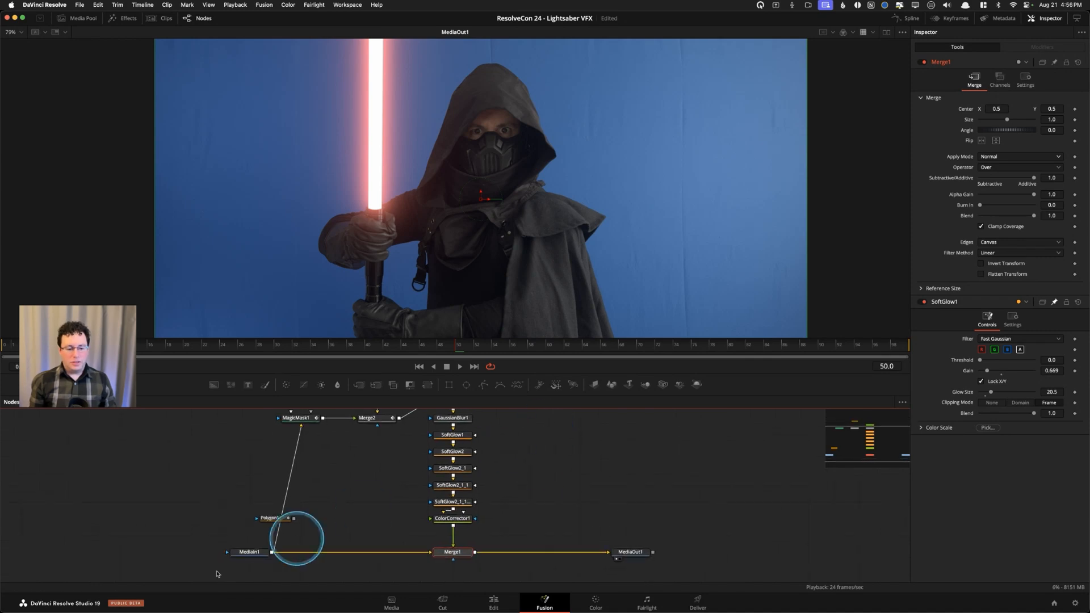
Move Polygon1 and MediaIn1 clear of the saber nodes and copy the chain from SaberCoreRoto through Merge1.
{"action": "left_click_drag", "start_coordinate": [272, 518], "coordinate": [171, 426]}
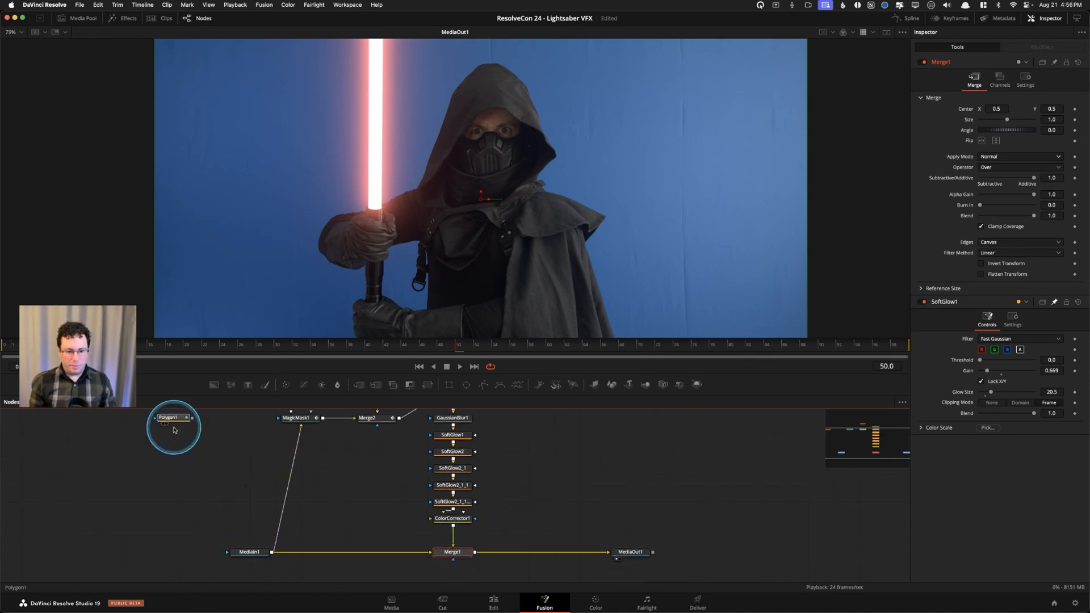
{"action": "scroll", "coordinate": [206, 454], "scroll_direction": "up", "scroll_amount": 2}
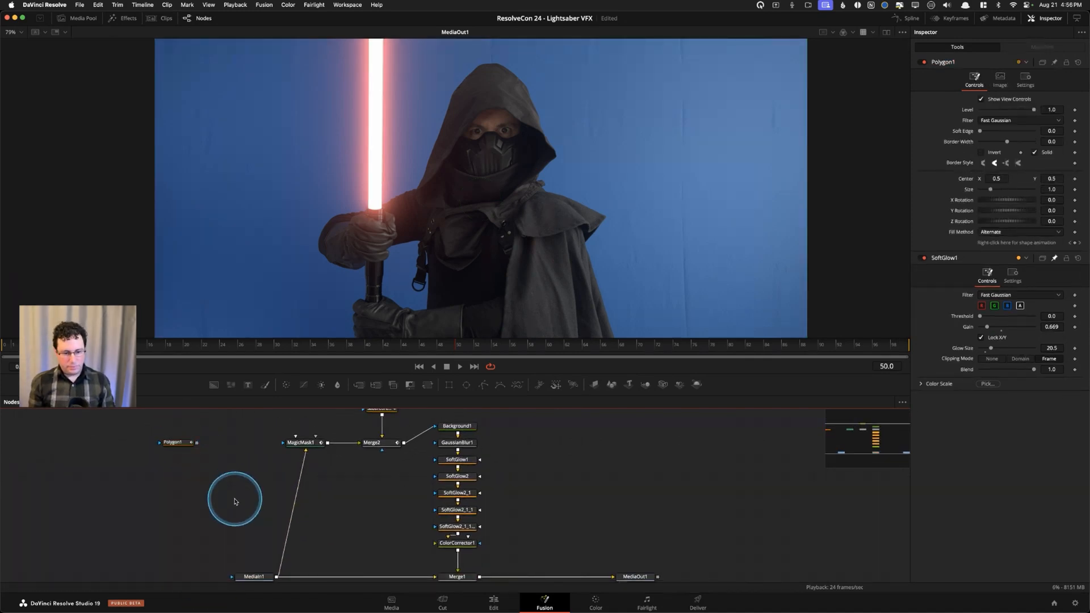
{"action": "left_click_drag", "start_coordinate": [250, 576], "coordinate": [152, 561]}
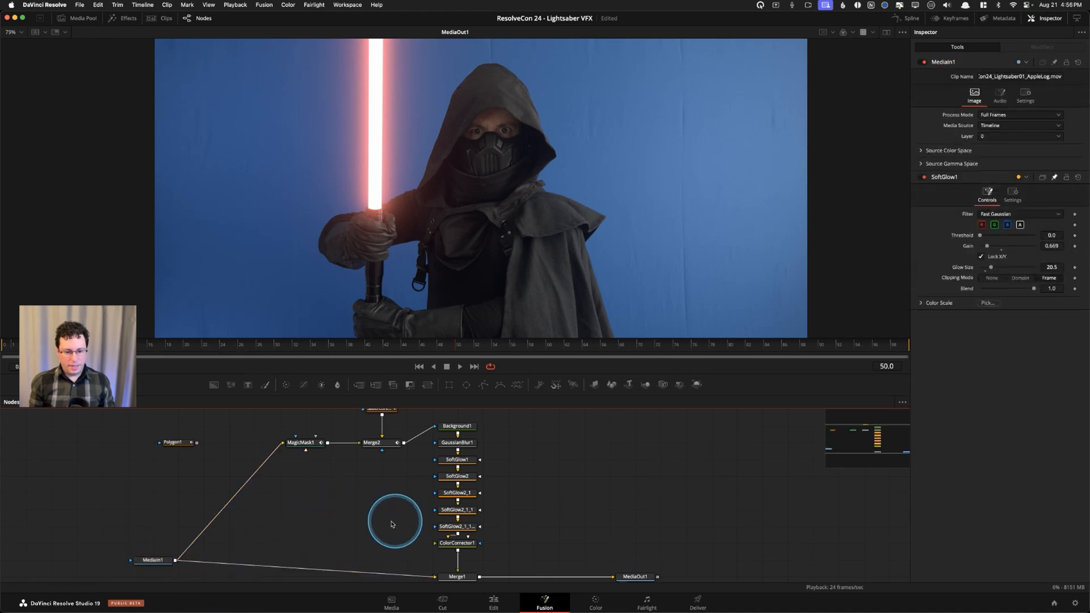
{"action": "scroll", "coordinate": [381, 526], "scroll_direction": "down", "scroll_amount": 3}
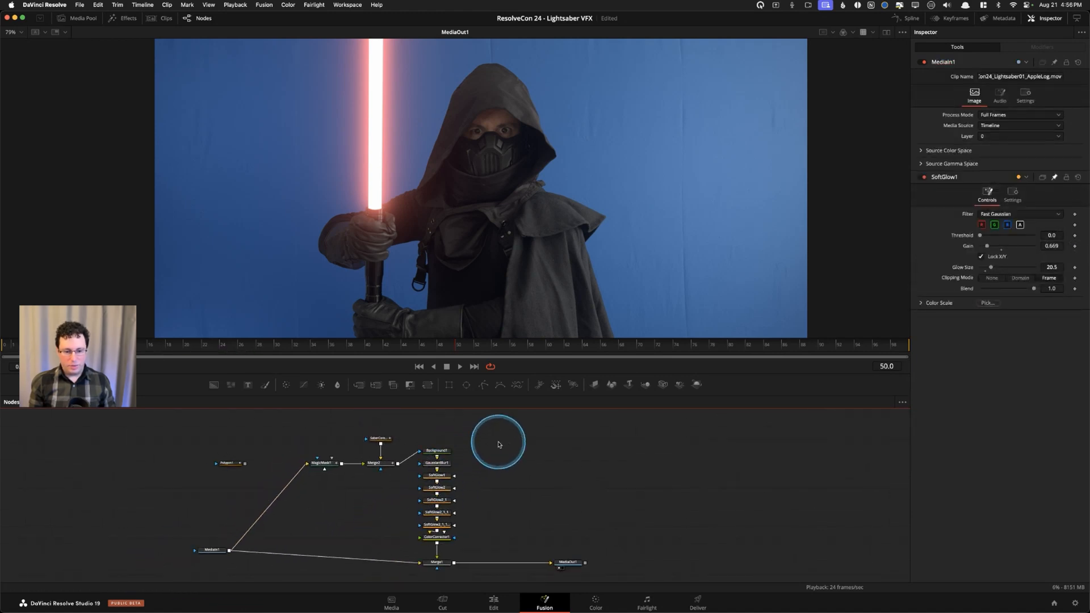
{"action": "left_click_drag", "start_coordinate": [484, 421], "coordinate": [360, 569]}
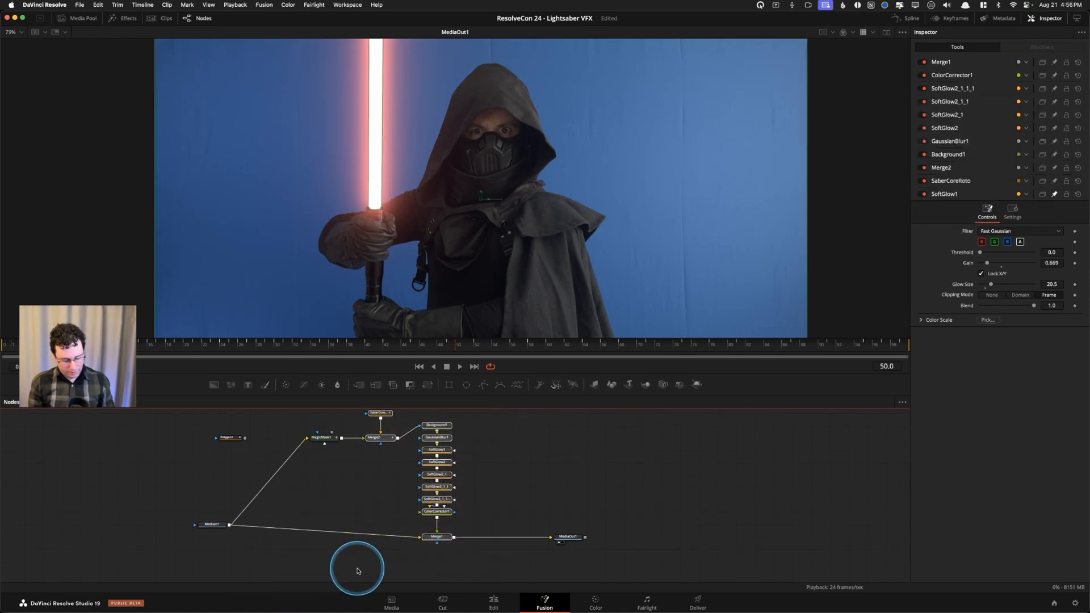
On the Edit page, append the Lightsaber02 footage after the first clip on Video 1 and preview it up to 00:00:05:05.
{"action": "key", "text": "shift+4"}
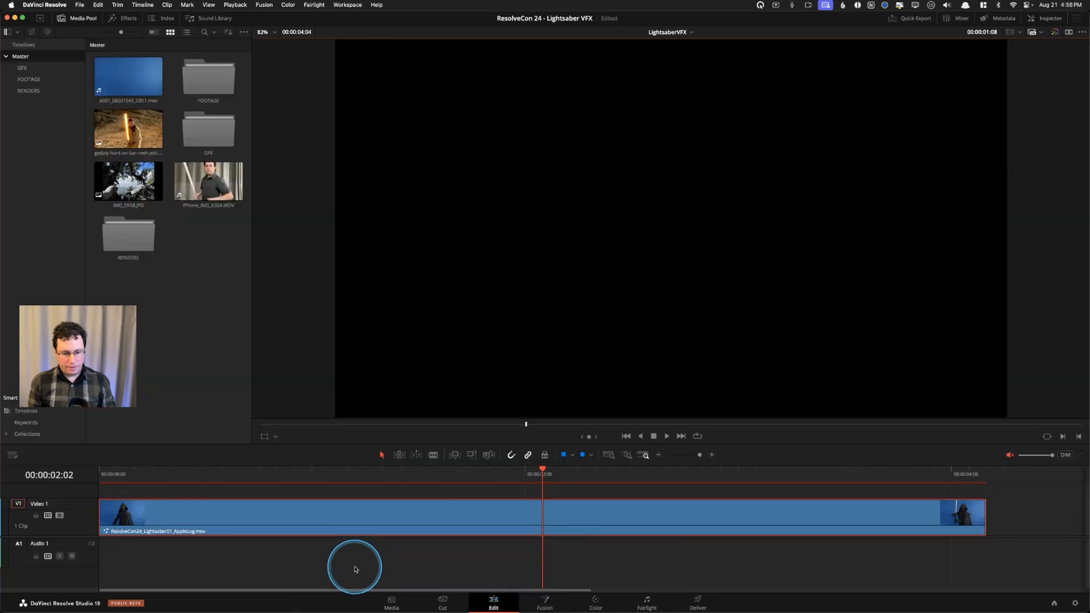
{"action": "left_click", "coordinate": [44, 84]}
{"action": "left_click_drag", "start_coordinate": [208, 76], "coordinate": [988, 508]}
{"action": "left_click", "coordinate": [1013, 473]}
{"action": "scroll", "coordinate": [987, 489], "scroll_direction": "right", "scroll_amount": 5}
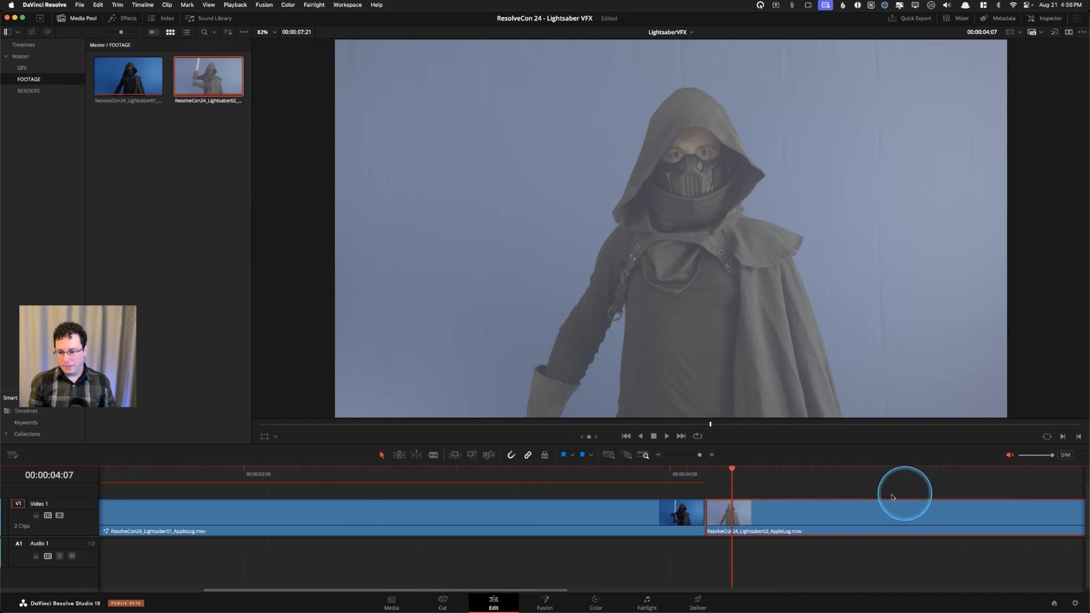
{"action": "scroll", "coordinate": [891, 497], "scroll_direction": "right", "scroll_amount": 2}
{"action": "left_click_drag", "start_coordinate": [725, 471], "coordinate": [889, 465]}
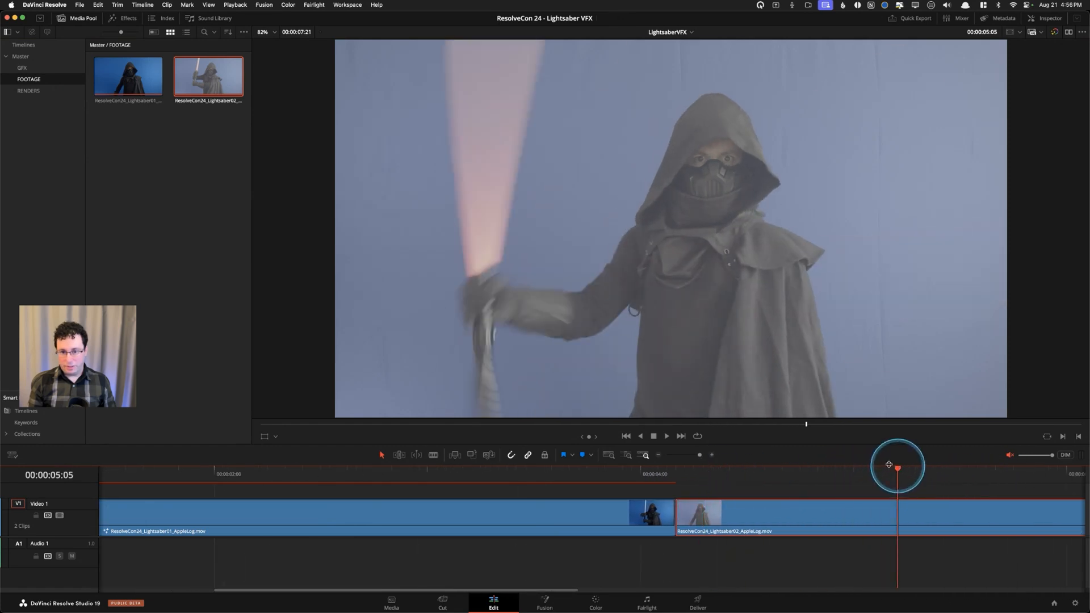
Assign the Lightsaber02 clip an Input Color Space from the Apple group.
{"action": "right_click", "coordinate": [203, 69]}
{"action": "mouse_move", "coordinate": [294, 239]}
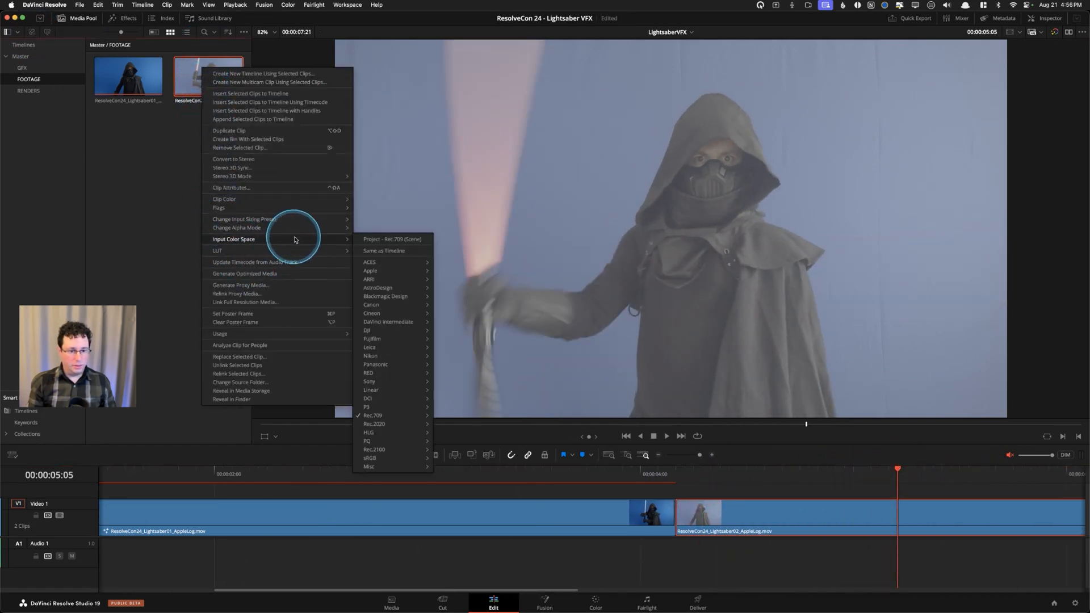
{"action": "left_click", "coordinate": [440, 274]}
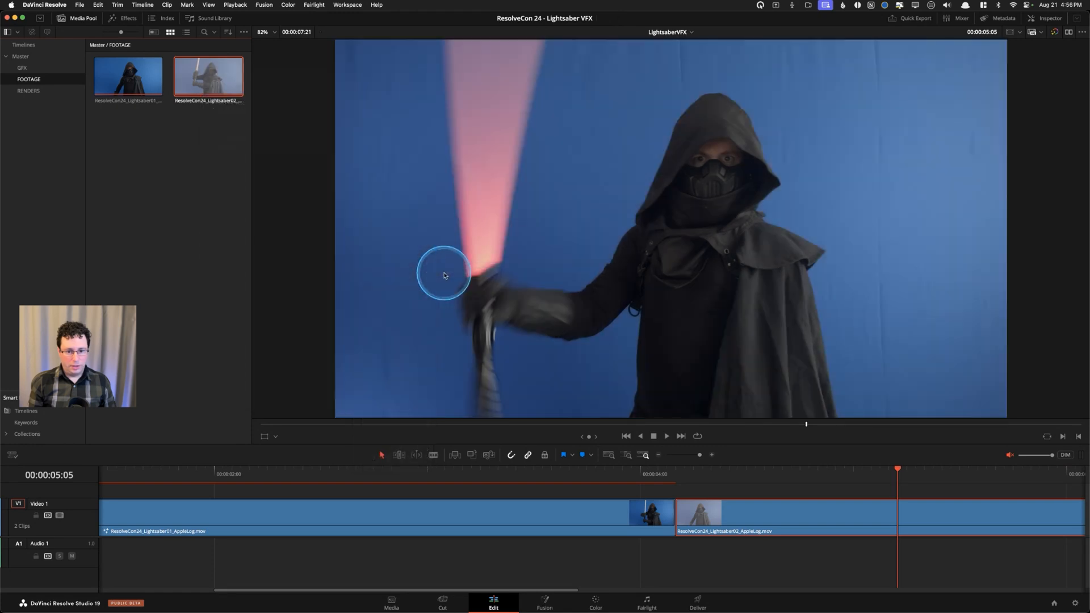
Open the Lightsaber02 clip in Fusion at 00:00:04:16, paste the saber nodes and insert Merge1 between MediaIn1 and MediaOut1.
{"action": "left_click", "coordinate": [782, 478]}
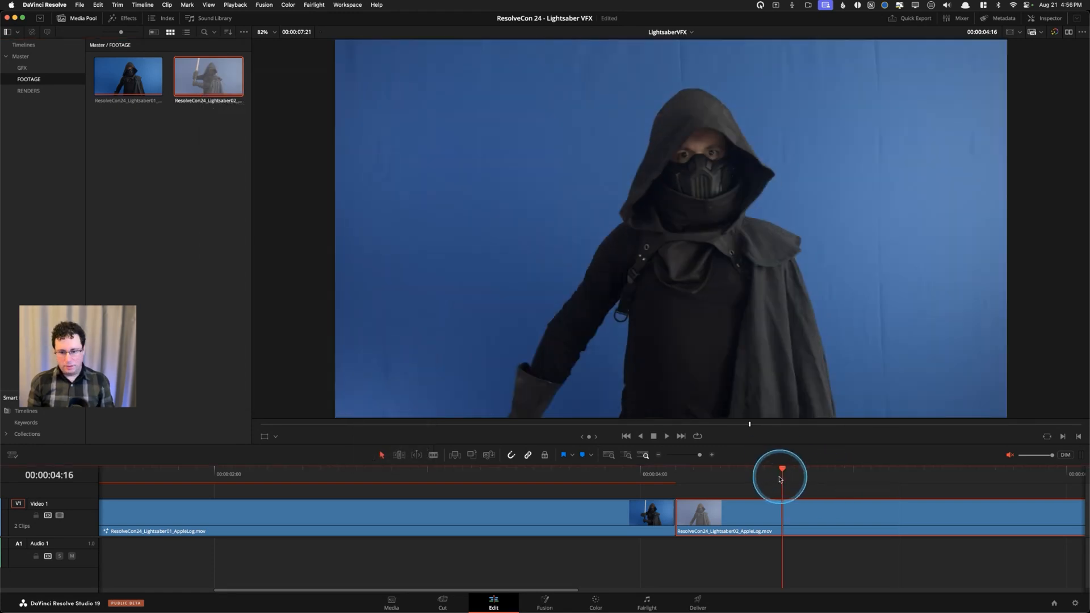
{"action": "key", "text": "shift+5"}
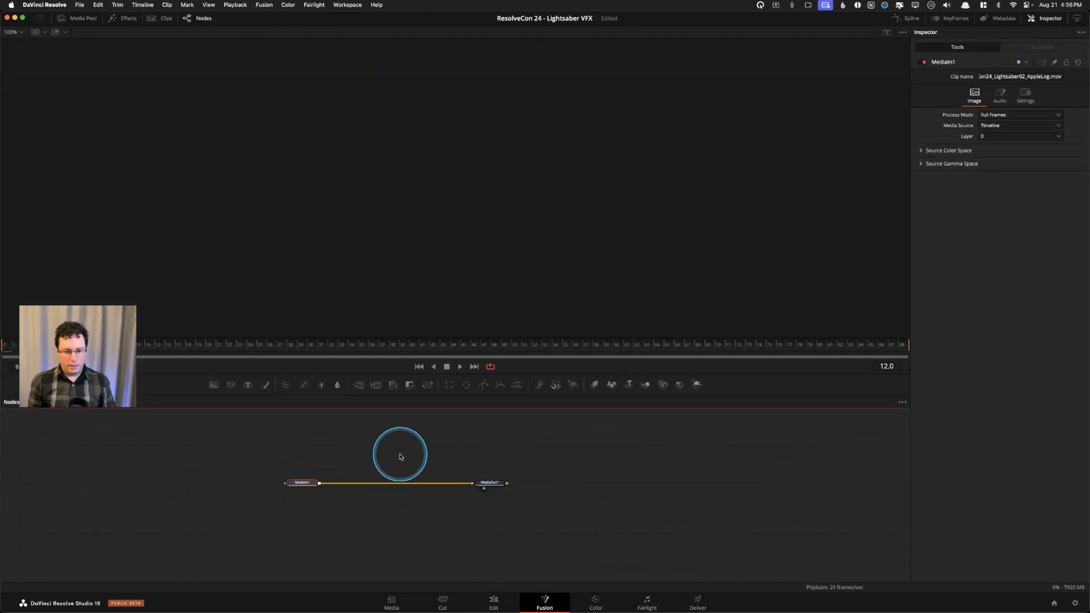
{"action": "left_click", "coordinate": [403, 443]}
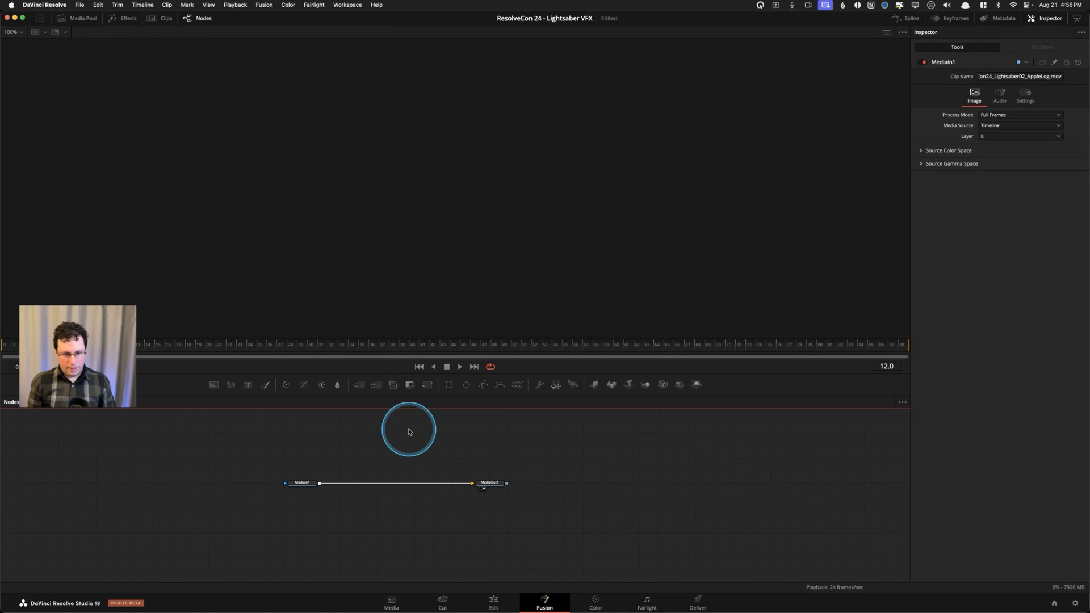
{"action": "key", "text": "super+v"}
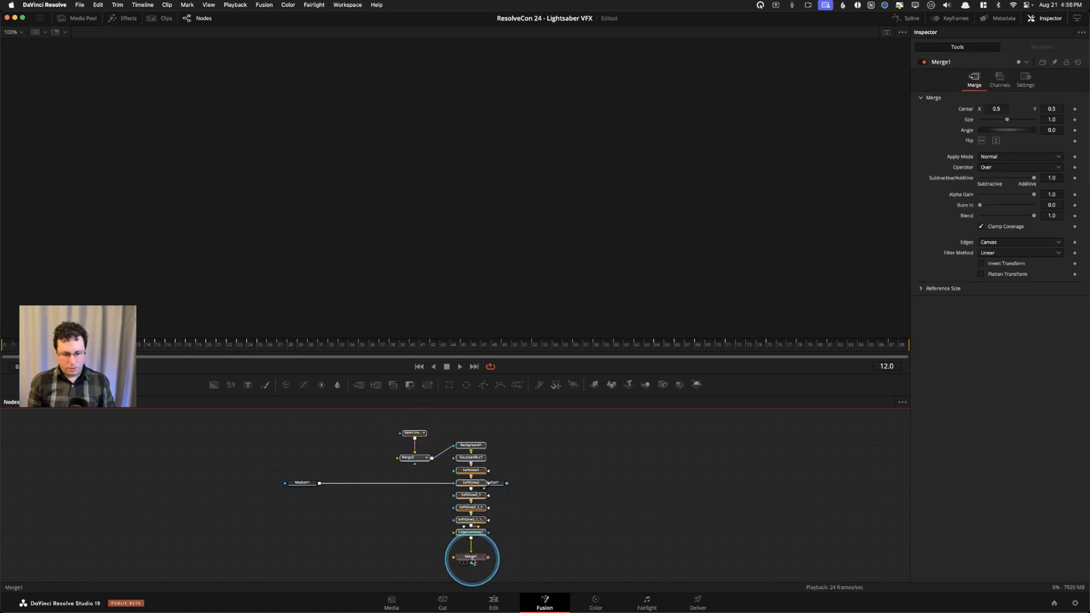
{"action": "left_click_drag", "start_coordinate": [473, 562], "coordinate": [420, 486]}
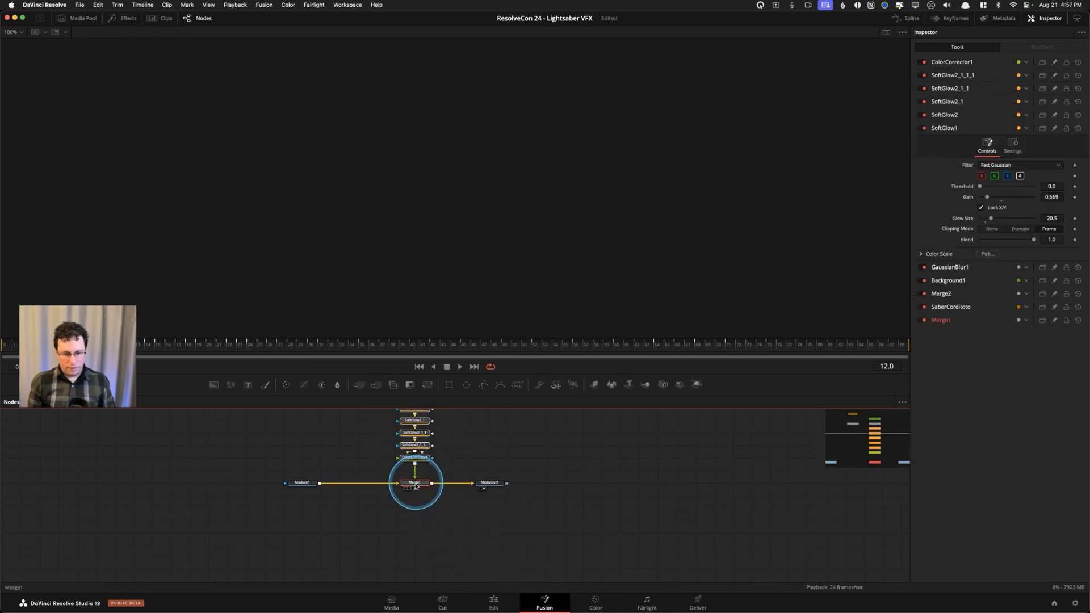
{"action": "scroll", "coordinate": [406, 500], "scroll_direction": "up", "scroll_amount": 5}
Show MediaIn1 in the viewer and delete the pasted SaberCoreRoto node.
{"action": "left_click", "coordinate": [287, 546]}
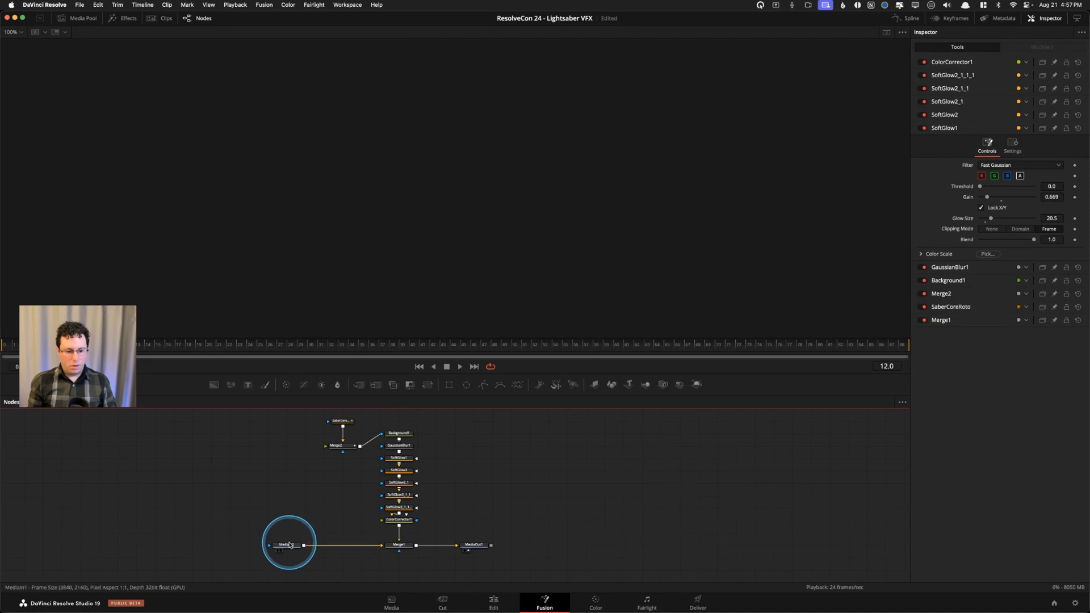
{"action": "key", "text": "1"}
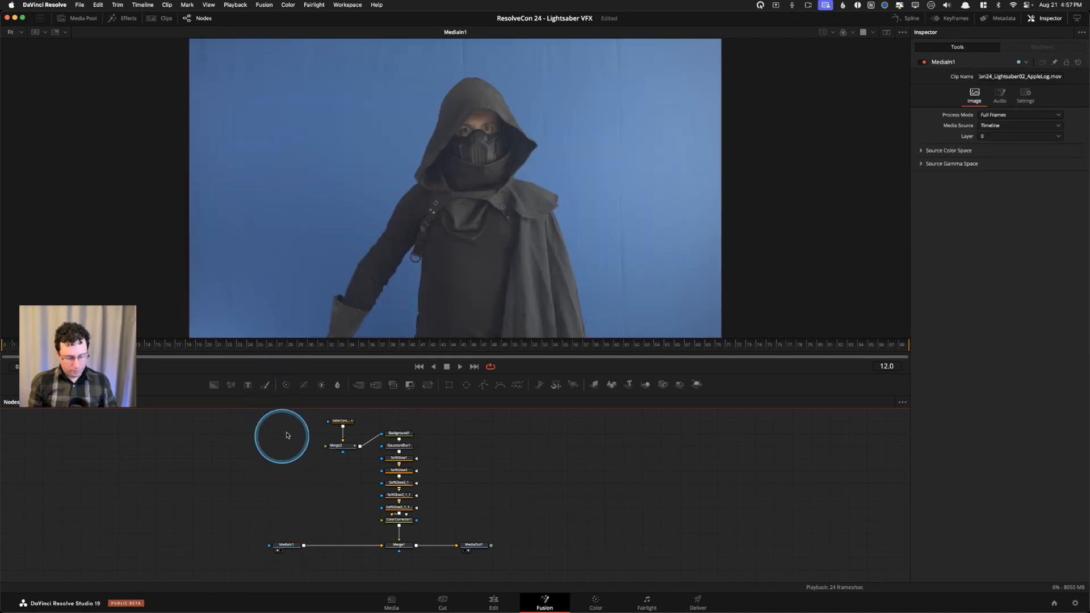
{"action": "left_click", "coordinate": [343, 421]}
{"action": "key", "text": "Delete"}
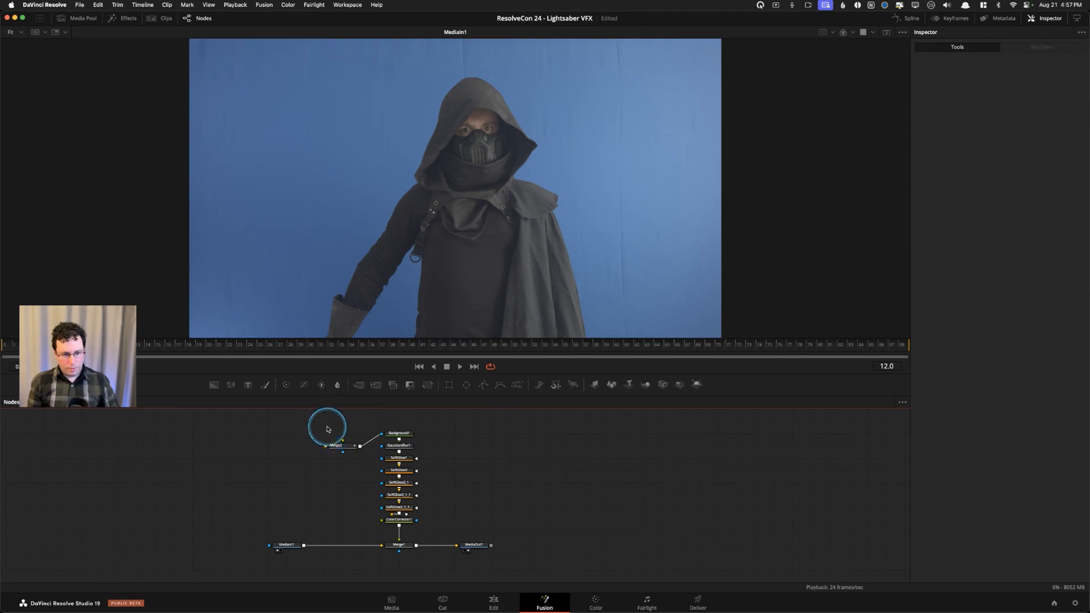
Add a new Polygon mask node above Merge2 to replace the removed blade roto.
{"action": "key", "text": "shift+space"}
{"action": "type", "text": "plu"}
{"action": "key", "text": "BackSpace"}
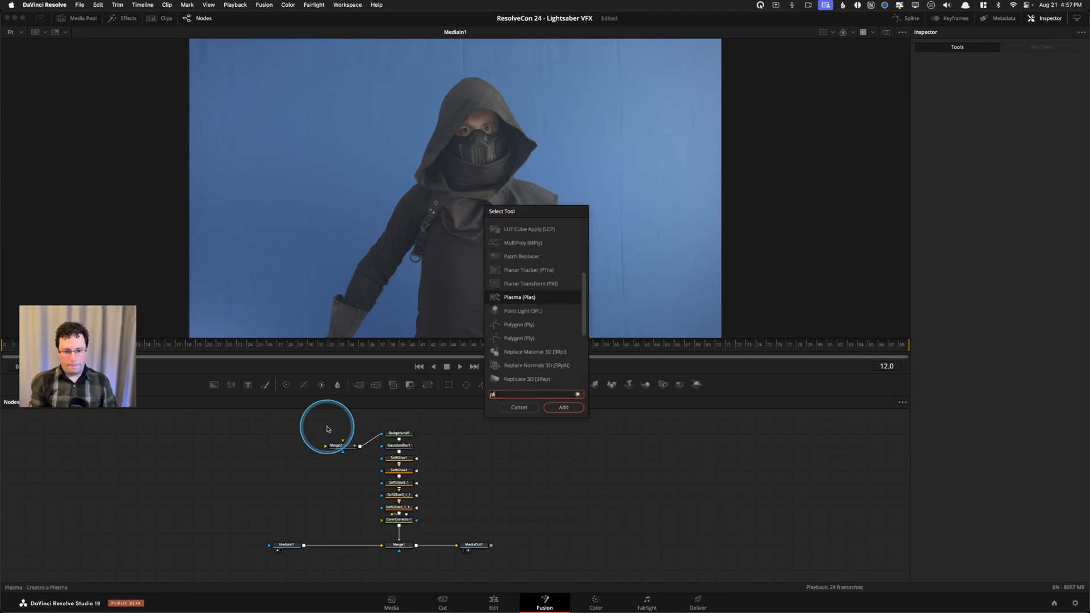
{"action": "key", "text": "Down"}
{"action": "key", "text": "Down"}
{"action": "key", "text": "Return"}
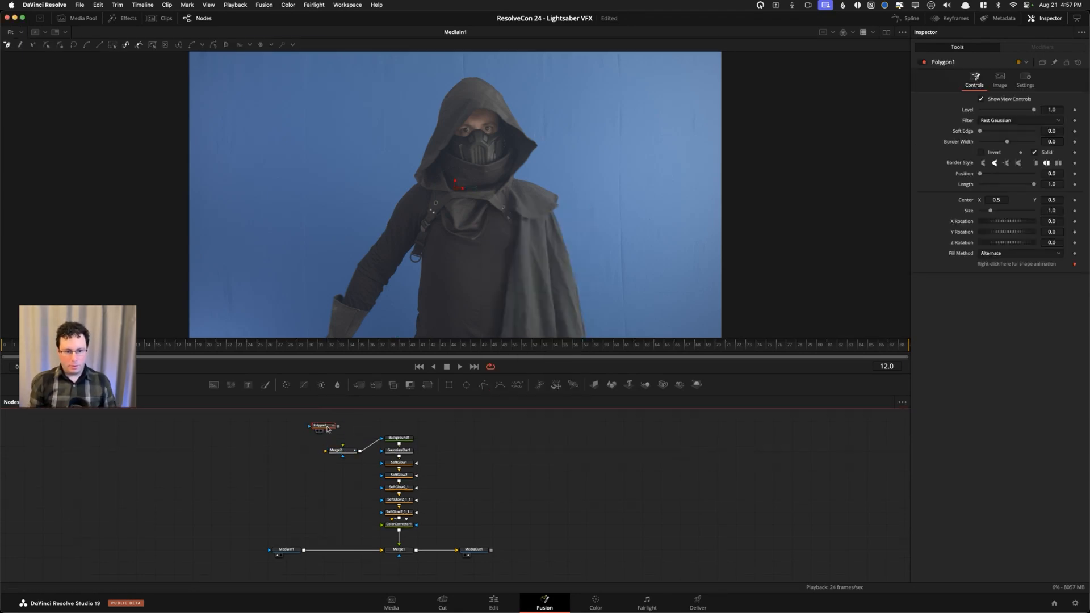
At frame 41, draw a closed four-point polygon around the blade, extending its tip end beyond the frame.
{"action": "left_click", "coordinate": [321, 351]}
{"action": "left_click", "coordinate": [419, 345]}
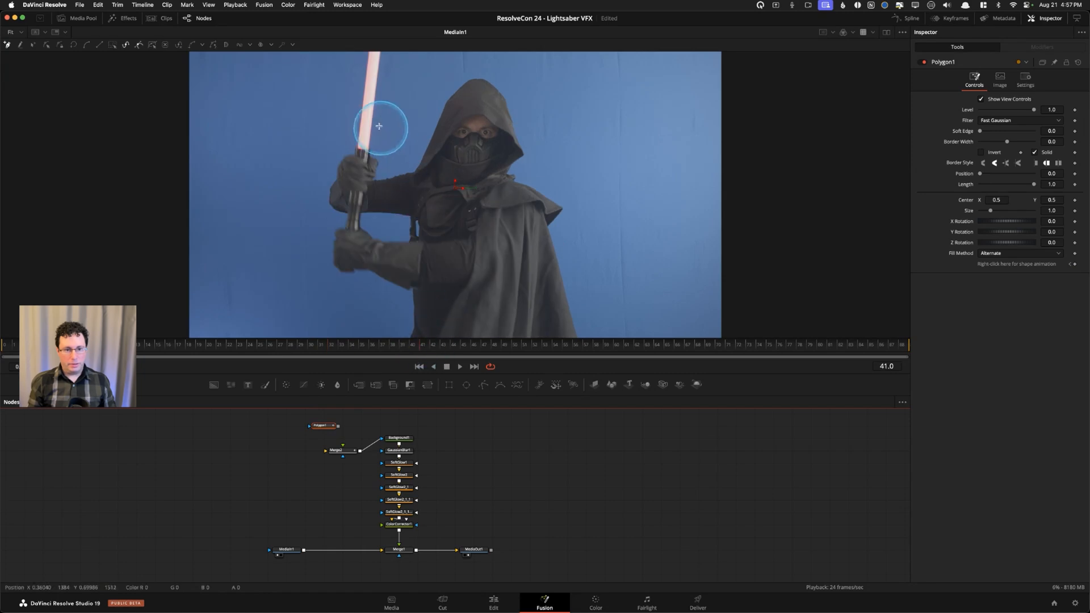
{"action": "left_click", "coordinate": [366, 90]}
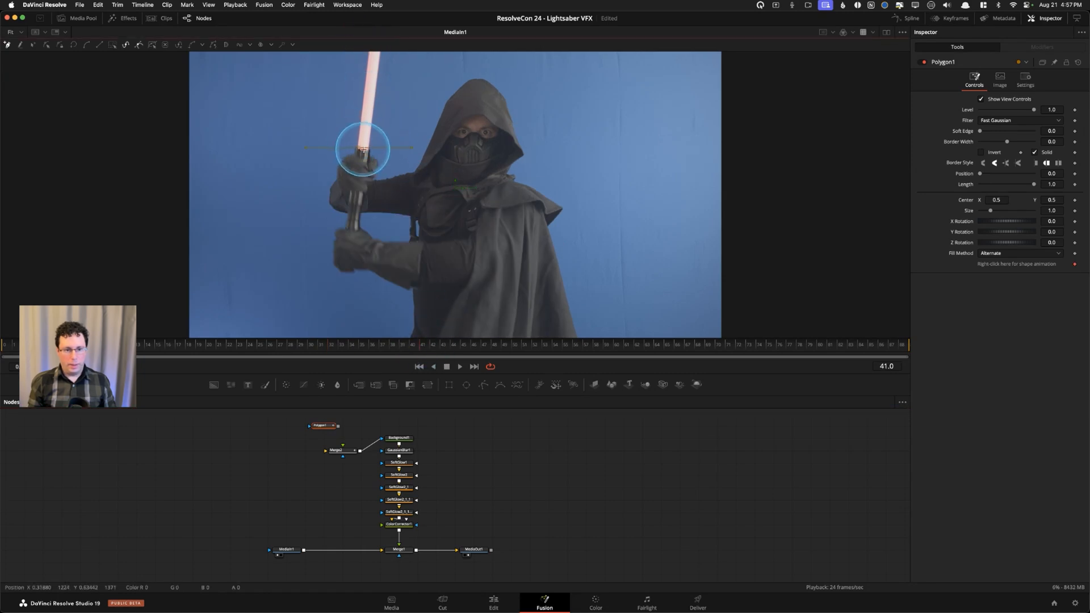
{"action": "scroll", "coordinate": [386, 87], "scroll_direction": "up", "scroll_amount": 5}
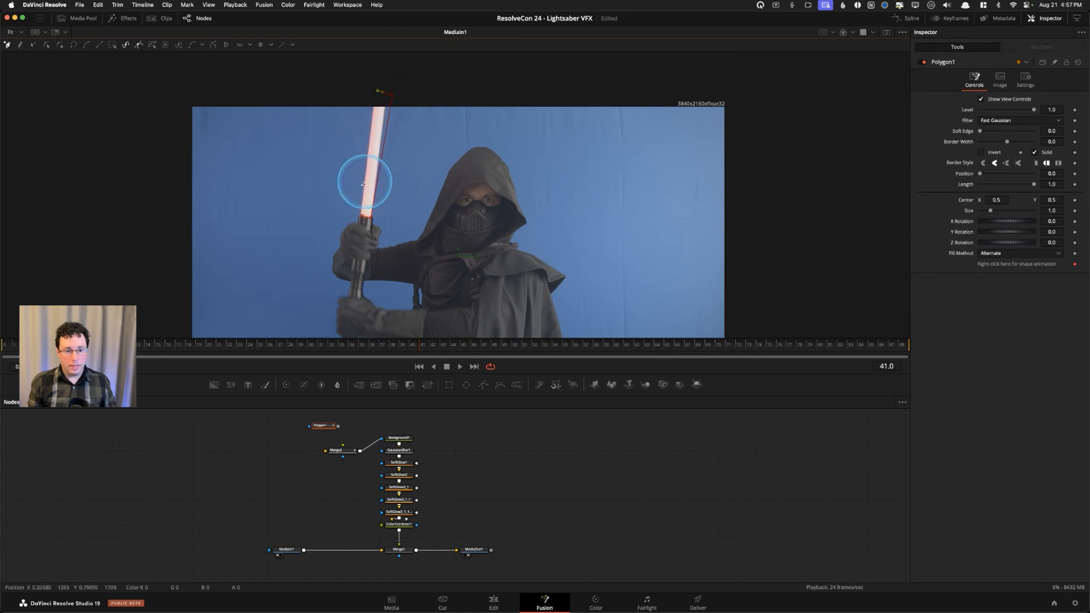
{"action": "left_click", "coordinate": [364, 216]}
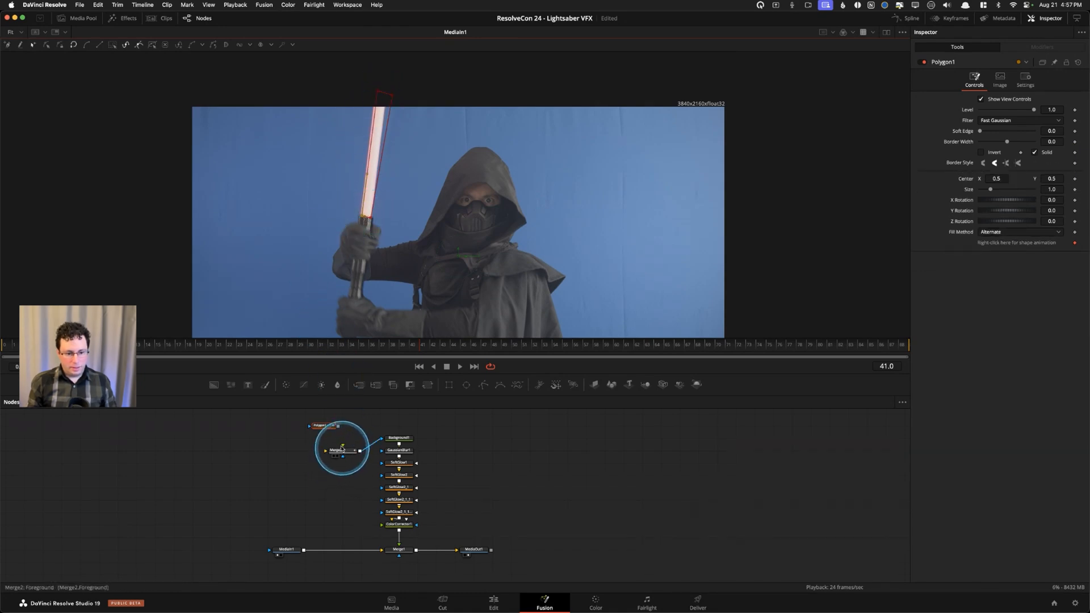
Connect Polygon1 to Merge2's foreground input and widen the upper end of the blade mask.
{"action": "left_click_drag", "start_coordinate": [339, 433], "coordinate": [329, 453]}
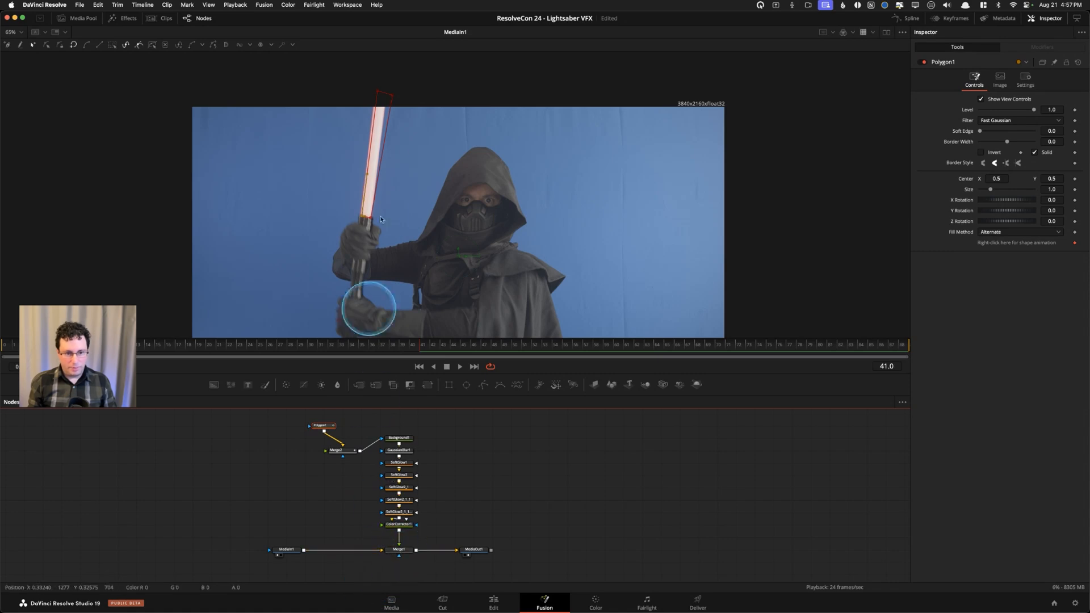
{"action": "left_click_drag", "start_coordinate": [377, 90], "coordinate": [394, 94]}
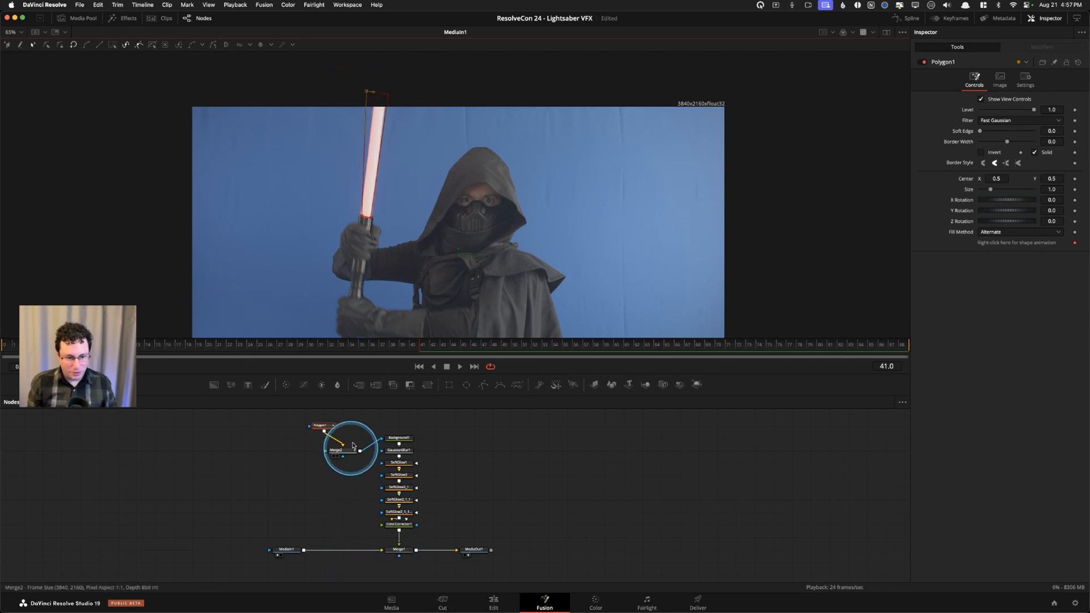
View Merge2's matte and MediaOut1's composite, and scrub from frame 24 to frame 41 to check the saber effect.
{"action": "left_click", "coordinate": [340, 451]}
{"action": "key", "text": "1"}
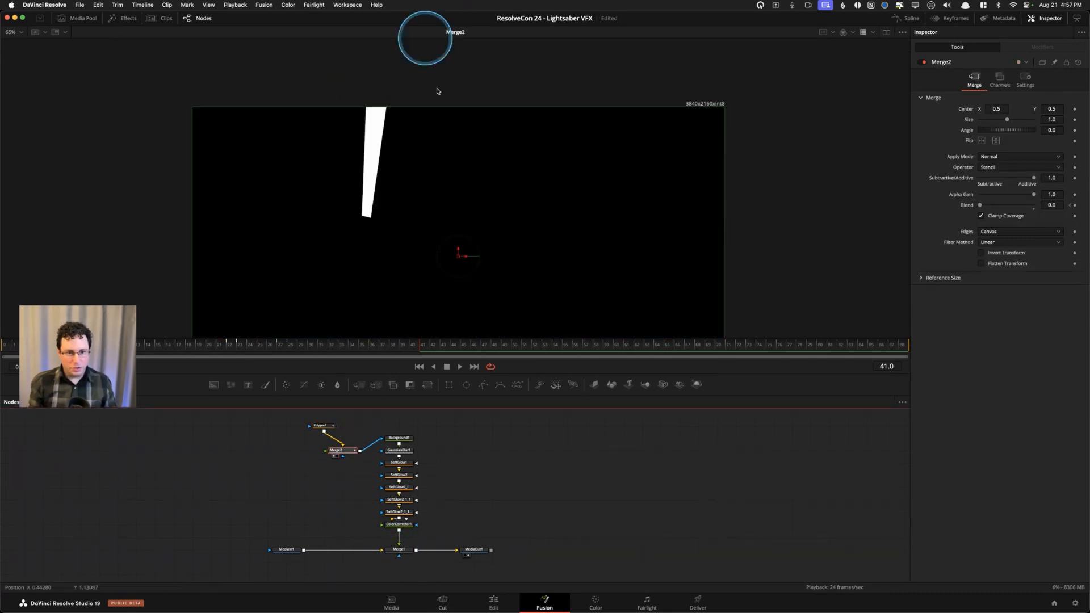
{"action": "left_click", "coordinate": [465, 552]}
{"action": "key", "text": "1"}
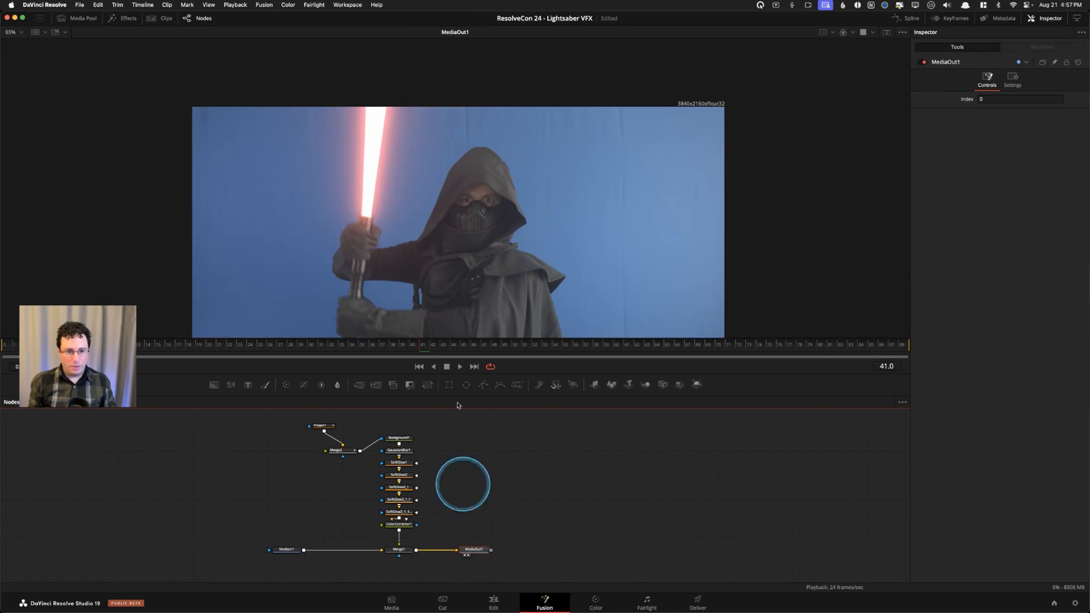
{"action": "left_click_drag", "start_coordinate": [431, 427], "coordinate": [357, 536]}
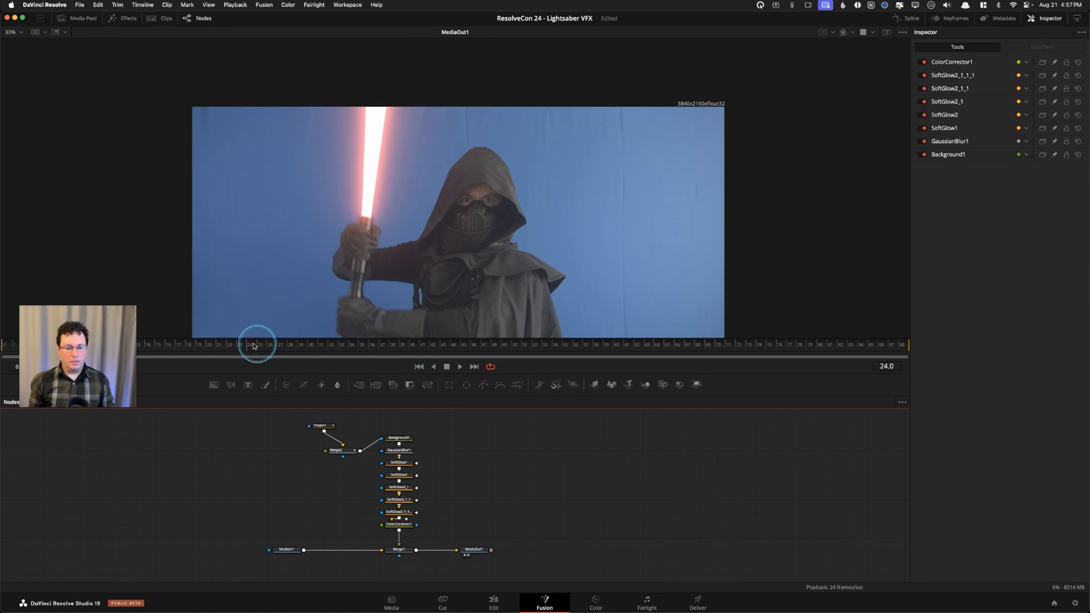
{"action": "left_click_drag", "start_coordinate": [254, 346], "coordinate": [427, 349]}
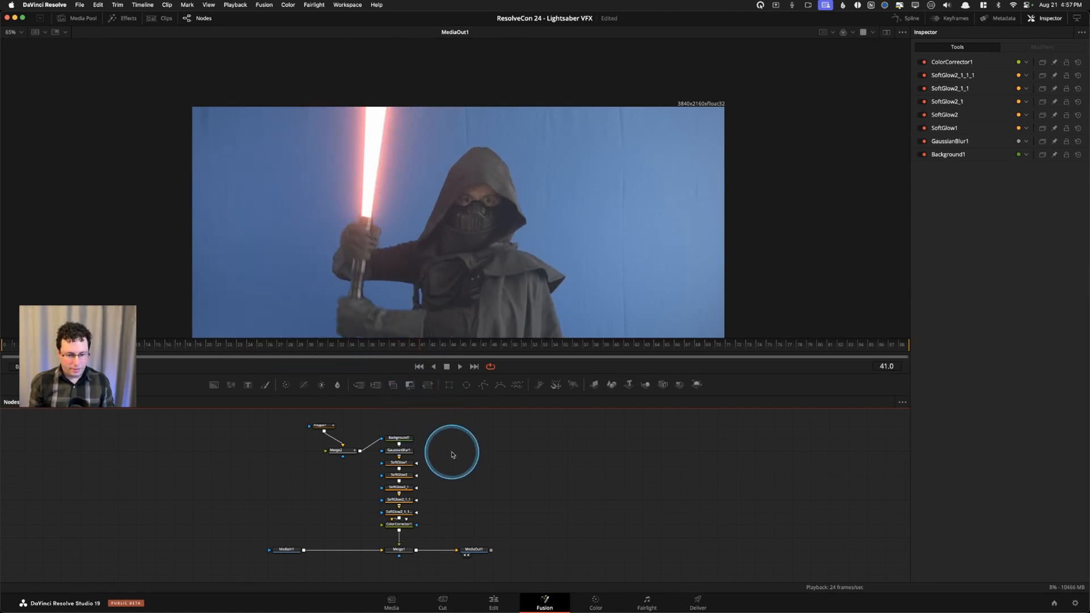
{"action": "left_click_drag", "start_coordinate": [431, 422], "coordinate": [381, 526]}
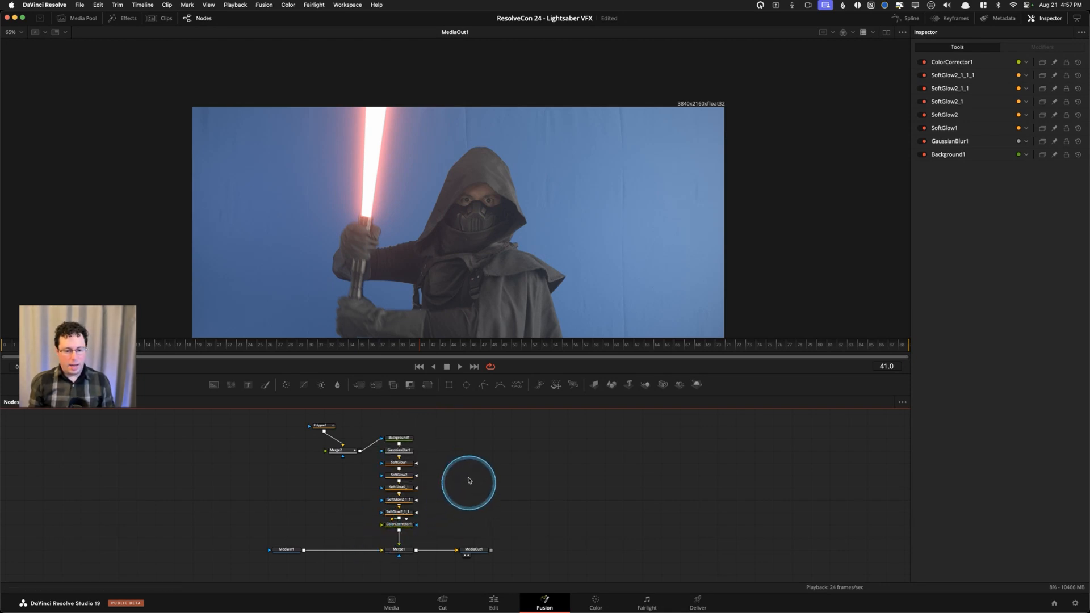
{"action": "left_click_drag", "start_coordinate": [430, 421], "coordinate": [335, 531]}
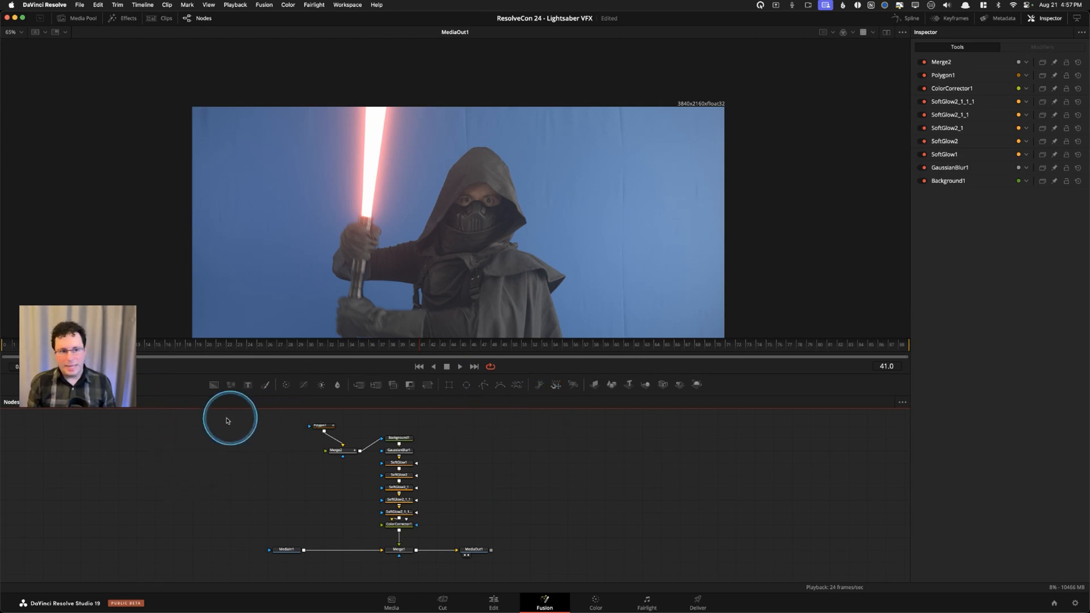
{"action": "left_click_drag", "start_coordinate": [436, 420], "coordinate": [310, 531]}
{"action": "right_click", "coordinate": [401, 478]}
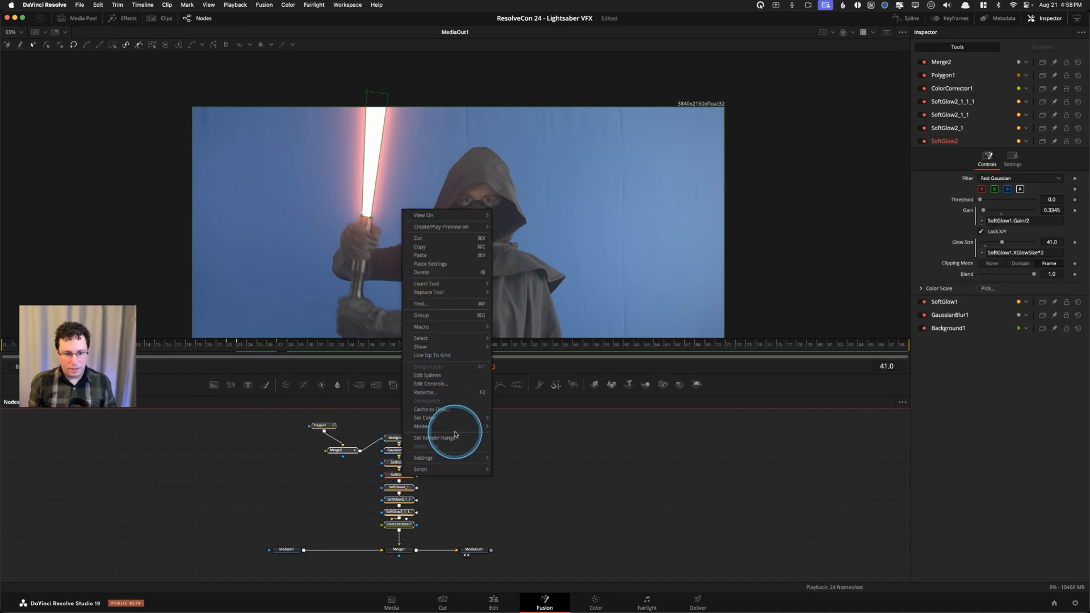
{"action": "mouse_move", "coordinate": [477, 329]}
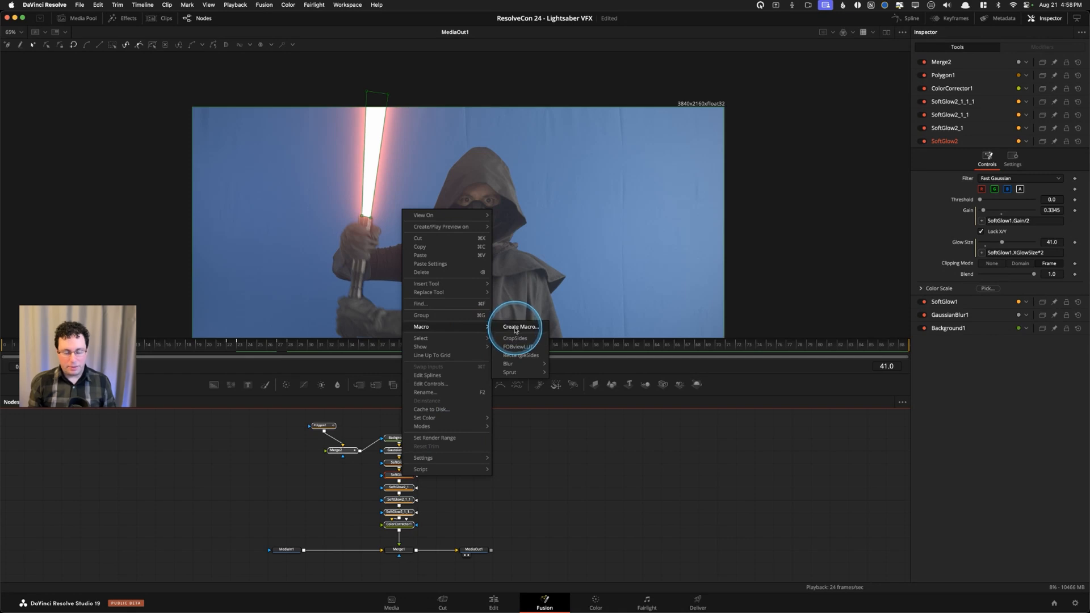
{"action": "left_click", "coordinate": [548, 466]}
{"action": "left_click", "coordinate": [530, 470]}
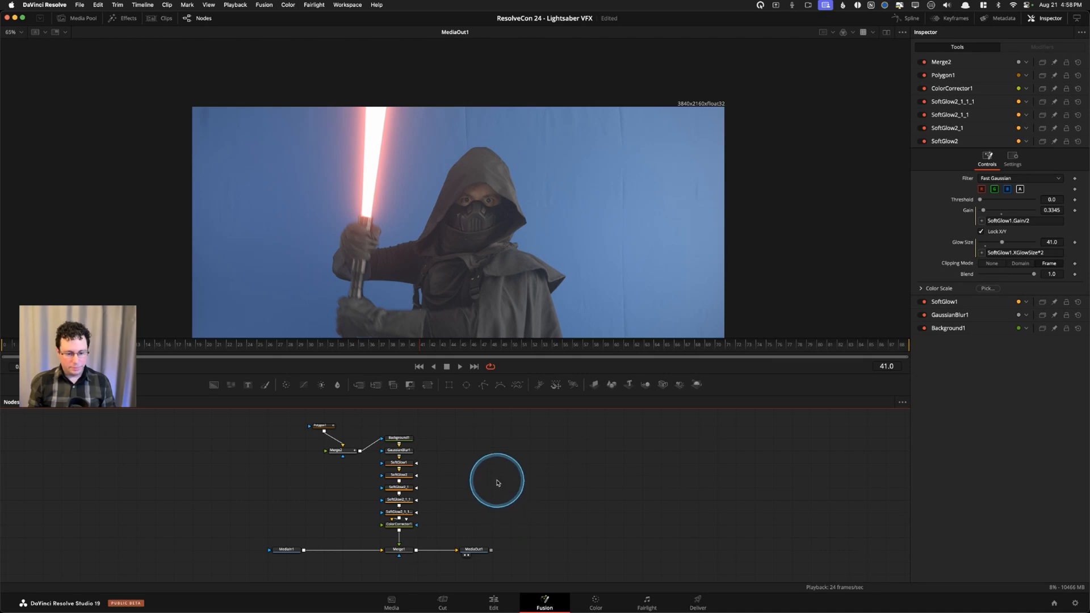
Return to the edit timeline, park at 00:00:03:04 on the first lightsaber clip, and open that clip in Fusion.
{"action": "key", "text": "shift+4"}
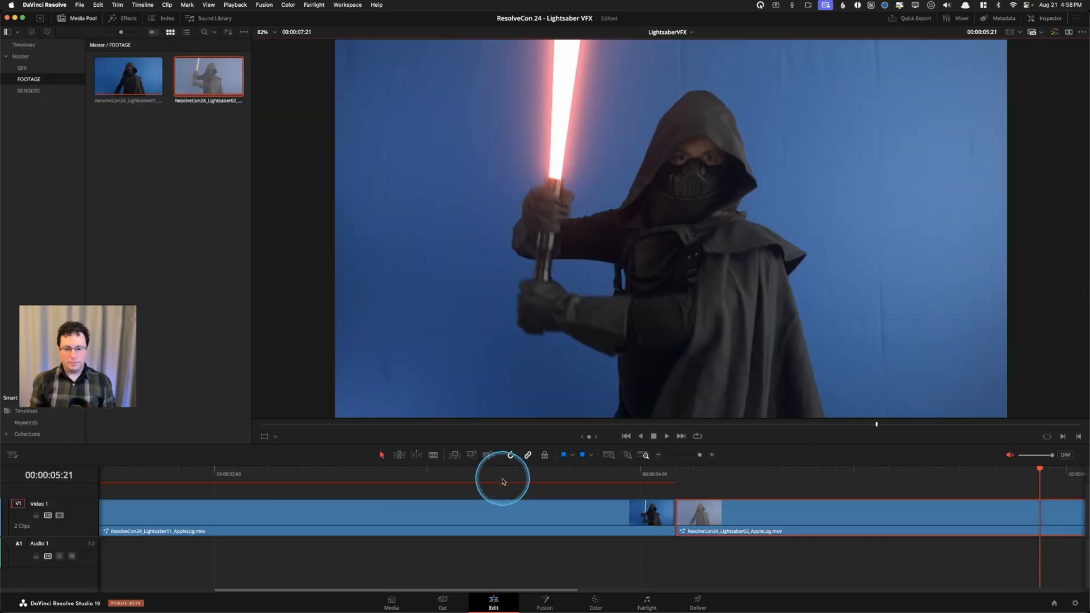
{"action": "left_click", "coordinate": [464, 471]}
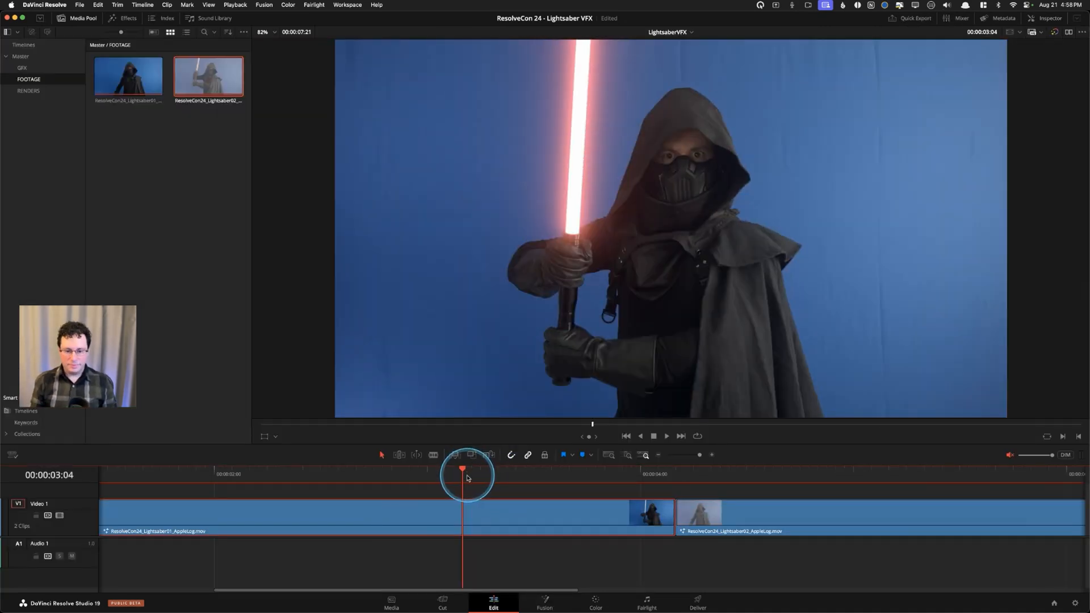
{"action": "key", "text": "shift+5"}
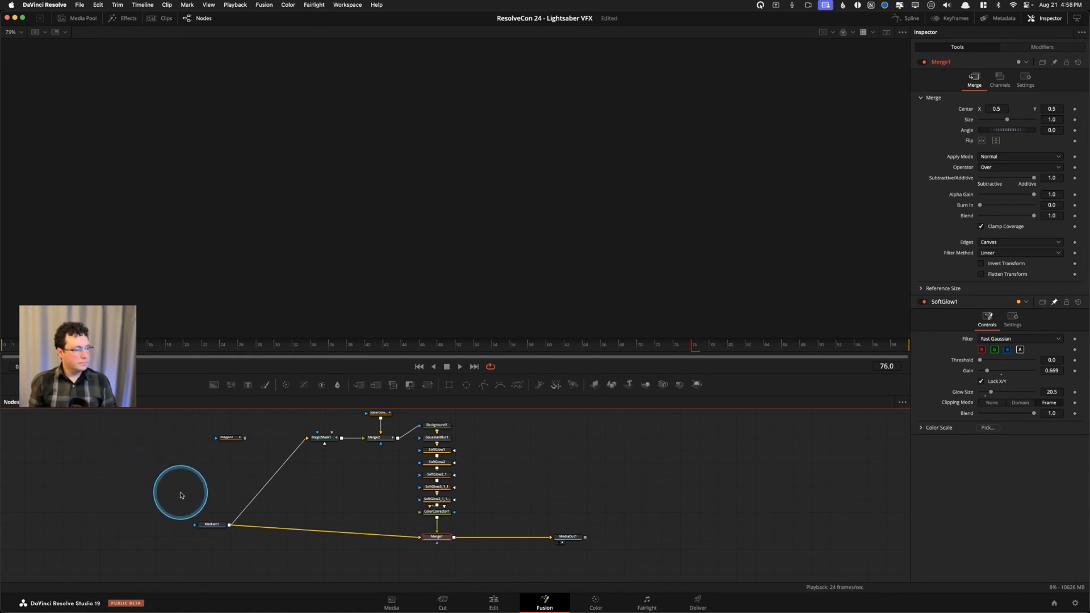
View the MagicMask1 node's output at frame 25.
{"action": "left_click", "coordinate": [193, 475]}
{"action": "left_click_drag", "start_coordinate": [197, 468], "coordinate": [204, 494]}
{"action": "left_click", "coordinate": [331, 465]}
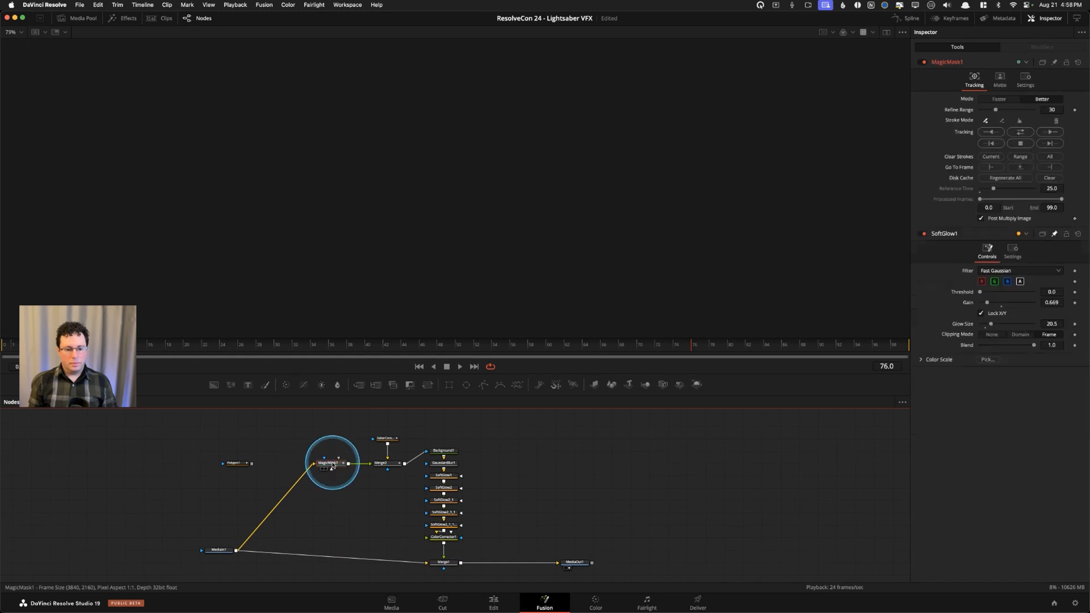
{"action": "left_click", "coordinate": [230, 346]}
{"action": "key", "text": "1"}
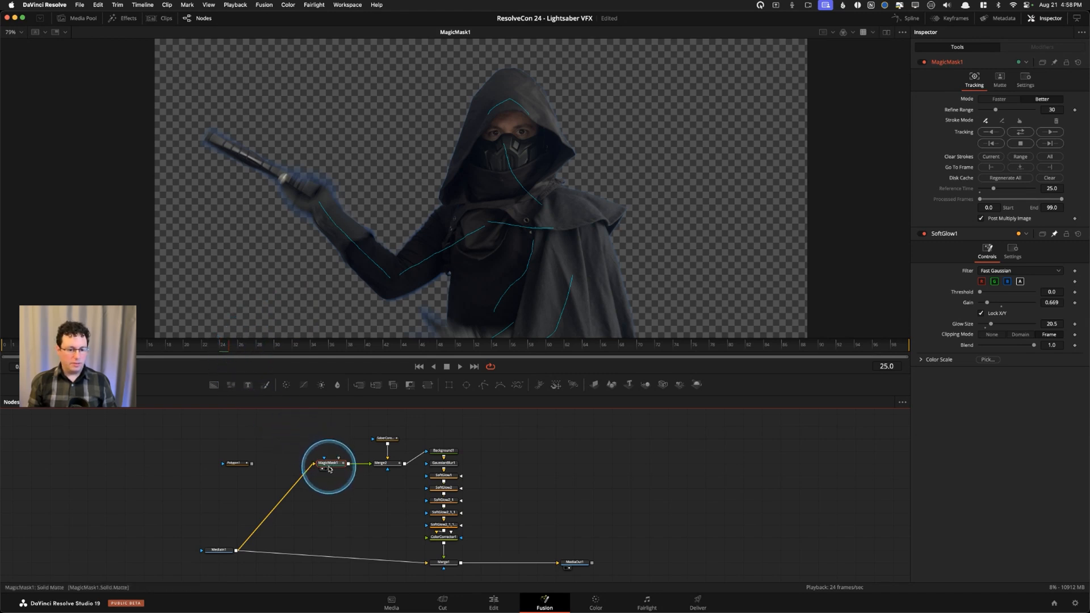
Space MagicMask1 and Polygon1 further from Merge2 to free room in the node graph, and save the project.
{"action": "left_click_drag", "start_coordinate": [327, 465], "coordinate": [303, 465]}
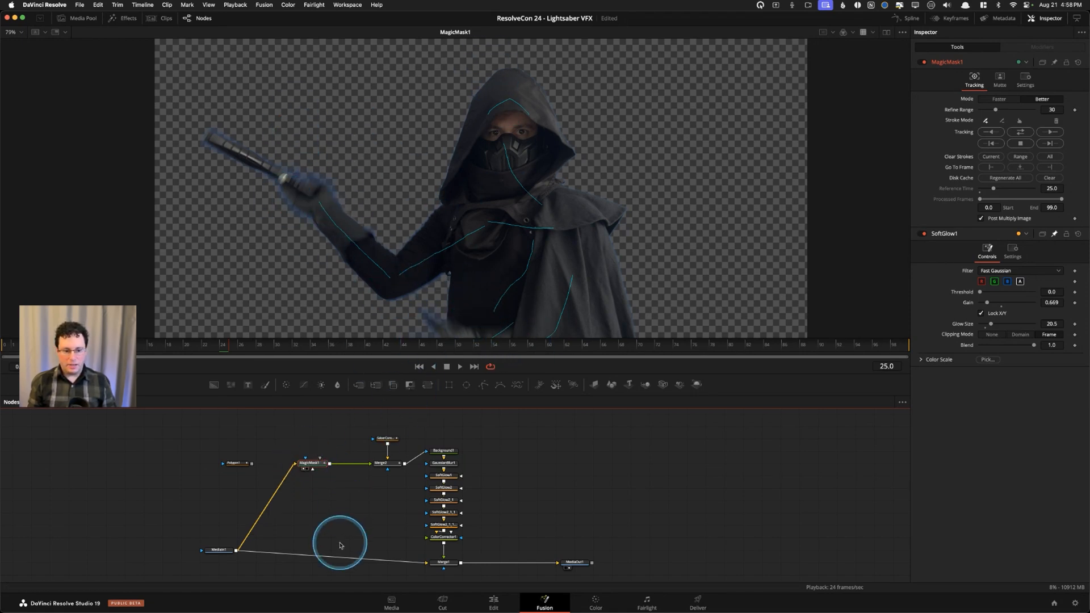
{"action": "left_click_drag", "start_coordinate": [236, 460], "coordinate": [199, 451]}
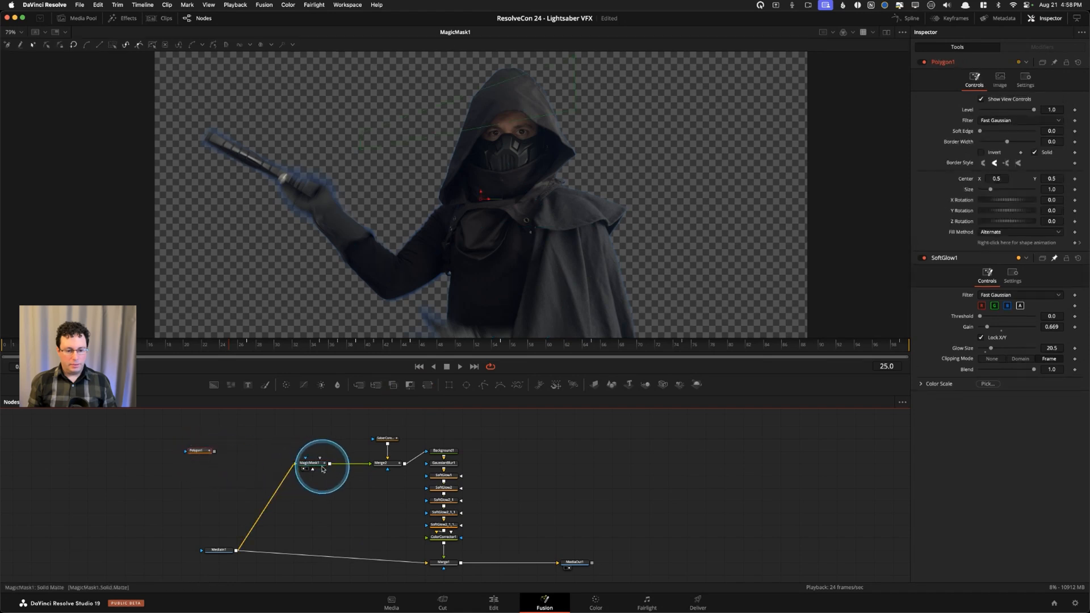
{"action": "left_click_drag", "start_coordinate": [319, 457], "coordinate": [301, 464]}
{"action": "left_click", "coordinate": [301, 463]}
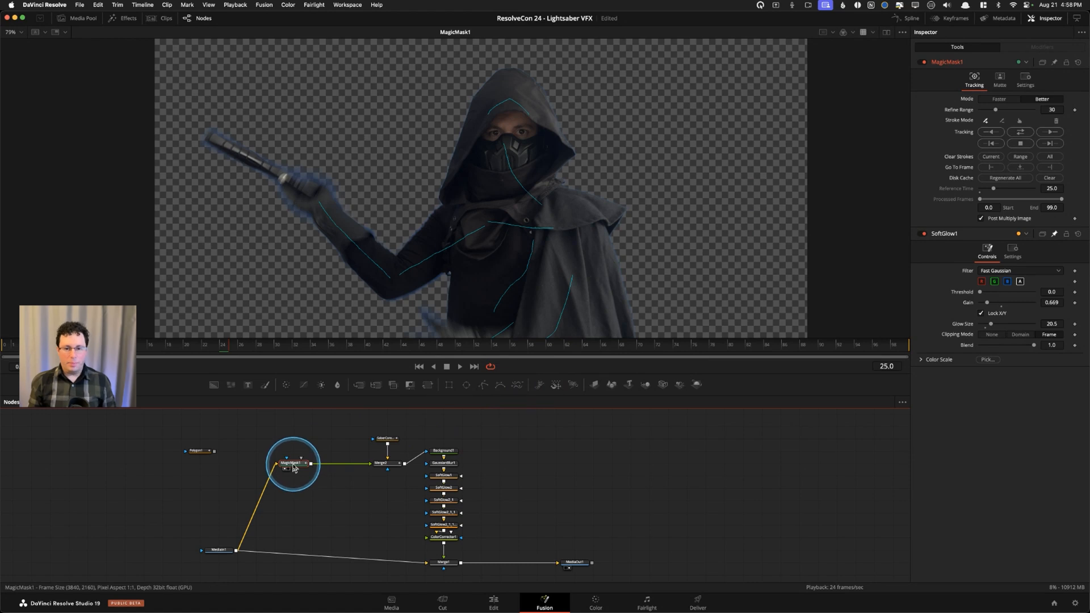
{"action": "key", "text": "super+s"}
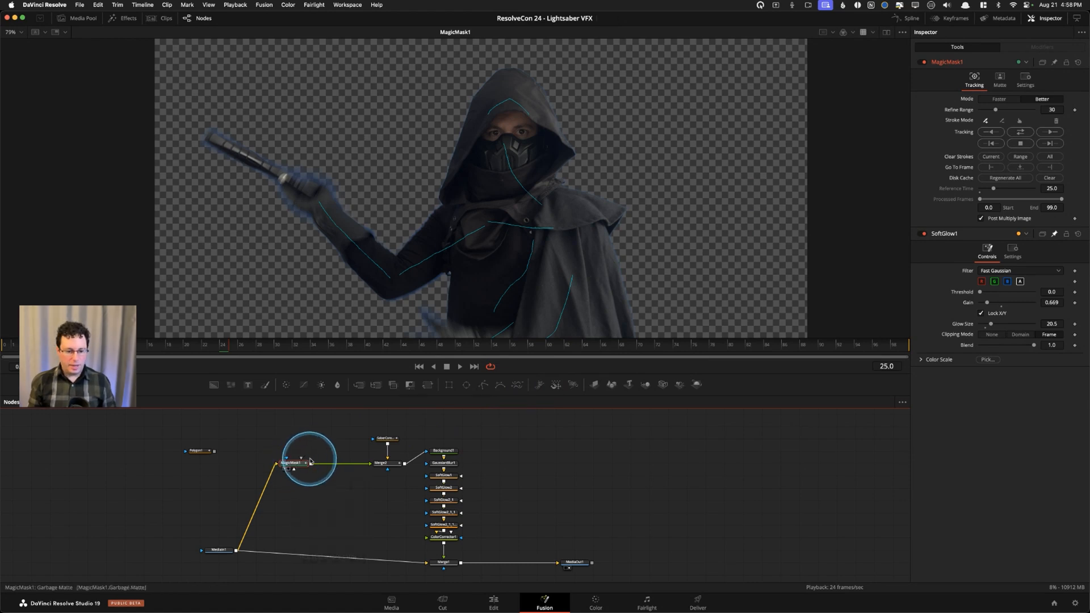
{"action": "key", "text": "shift+space"}
{"action": "type", "text": "pl"}
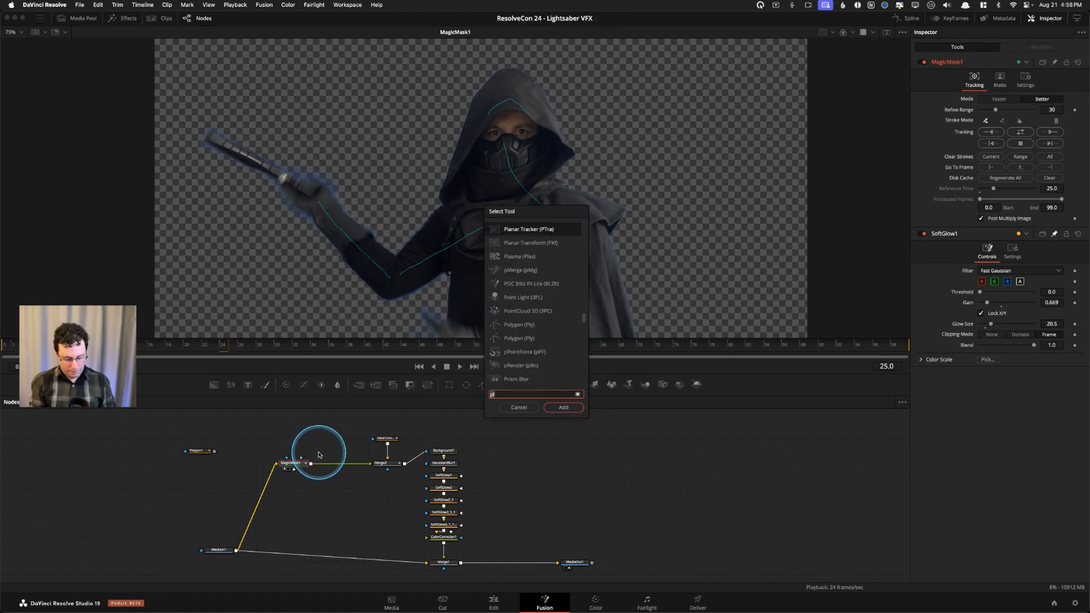
{"action": "key", "text": "BackSpace"}
{"action": "key", "text": "BackSpace"}
{"action": "type", "text": "saber"}
{"action": "key", "text": "Escape"}
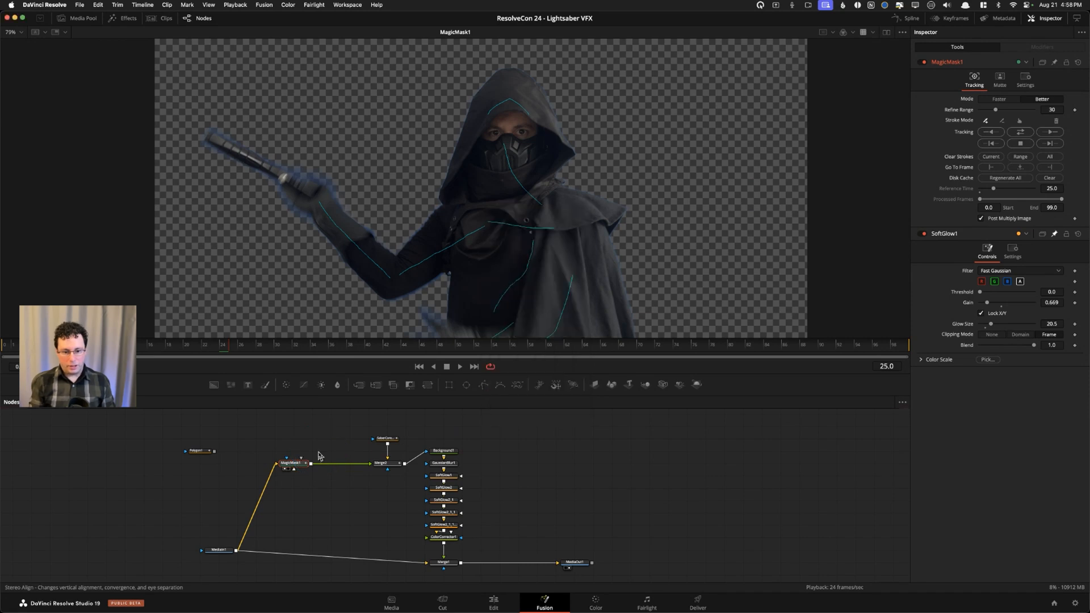
Add a Bitmap mask node fed by MagicMask1, place it above the connection to Merge2, and view its matte.
{"action": "left_click", "coordinate": [297, 462]}
{"action": "key", "text": "shift+space"}
{"action": "type", "text": "pl"}
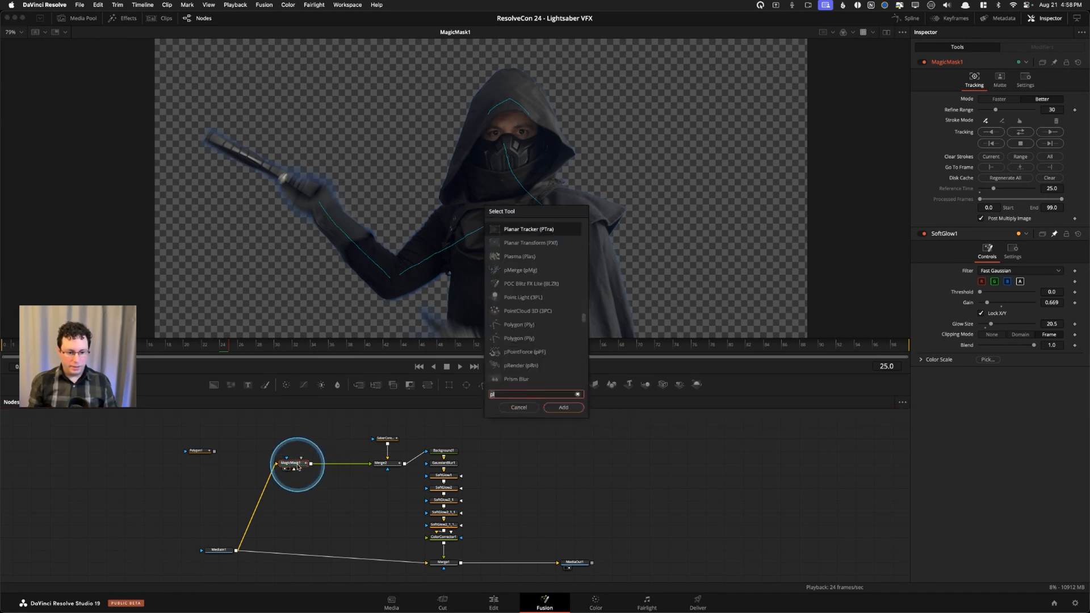
{"action": "key", "text": "BackSpace"}
{"action": "key", "text": "BackSpace"}
{"action": "type", "text": "bit"}
{"action": "key", "text": "Return"}
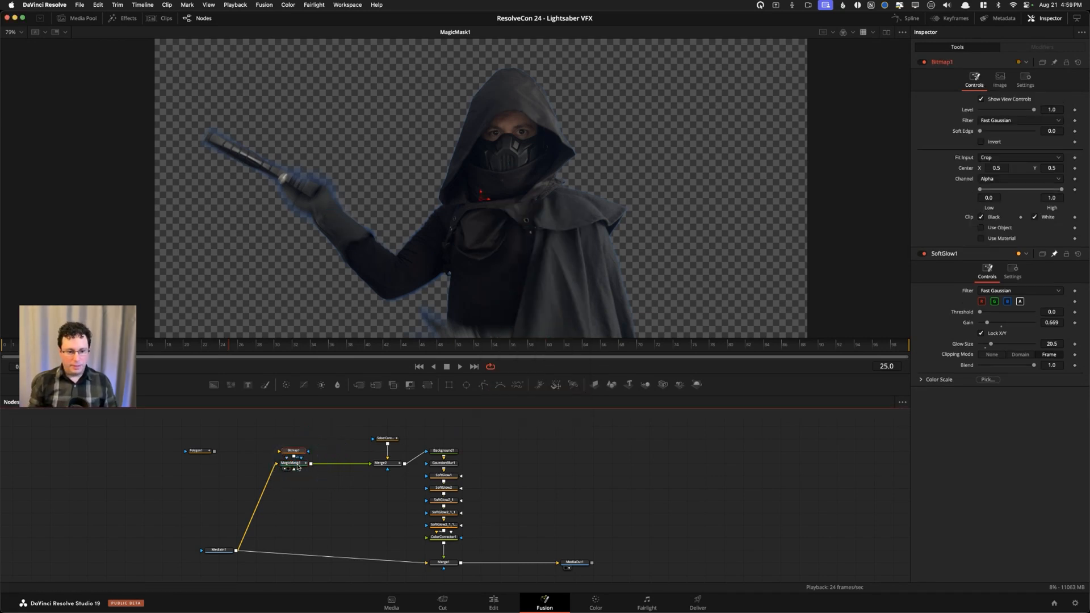
{"action": "left_click_drag", "start_coordinate": [296, 456], "coordinate": [317, 439]}
{"action": "key", "text": "1"}
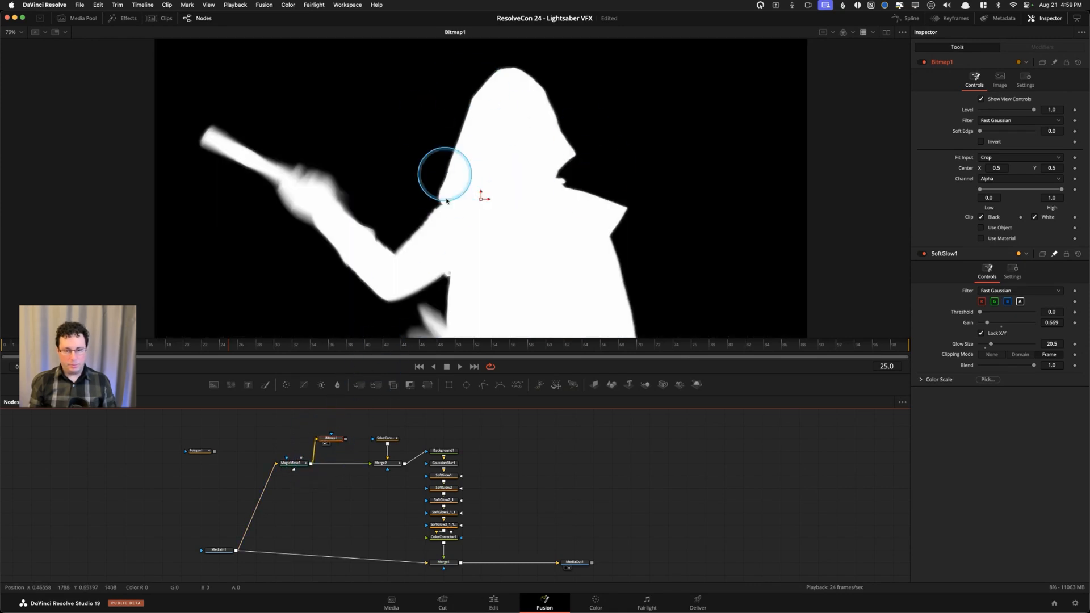
{"action": "right_click", "coordinate": [337, 443]}
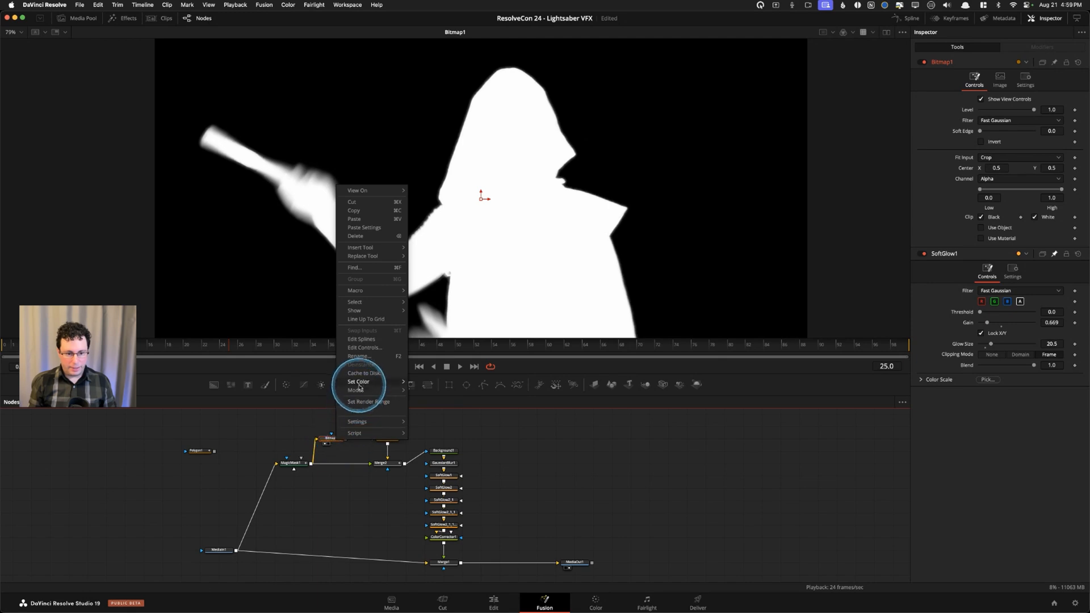
{"action": "left_click", "coordinate": [325, 432]}
Add a Saver node to Bitmap1's output and position it directly beneath Bitmap1.
{"action": "scroll", "coordinate": [331, 442], "scroll_direction": "up", "scroll_amount": 1}
{"action": "scroll", "coordinate": [331, 442], "scroll_direction": "up", "scroll_amount": 2}
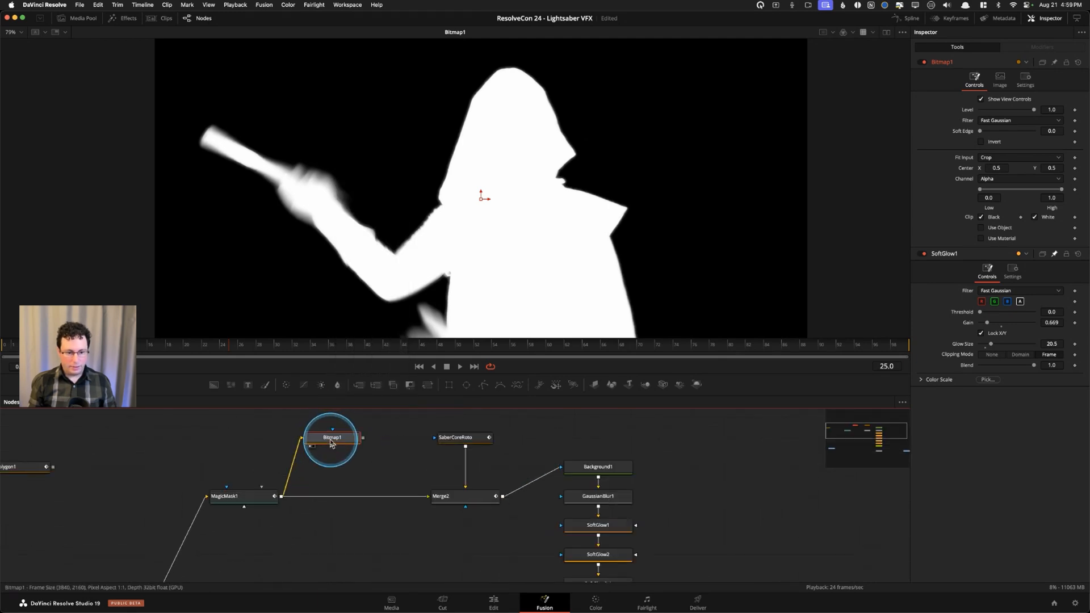
{"action": "key", "text": "shift+space"}
{"action": "type", "text": "sab"}
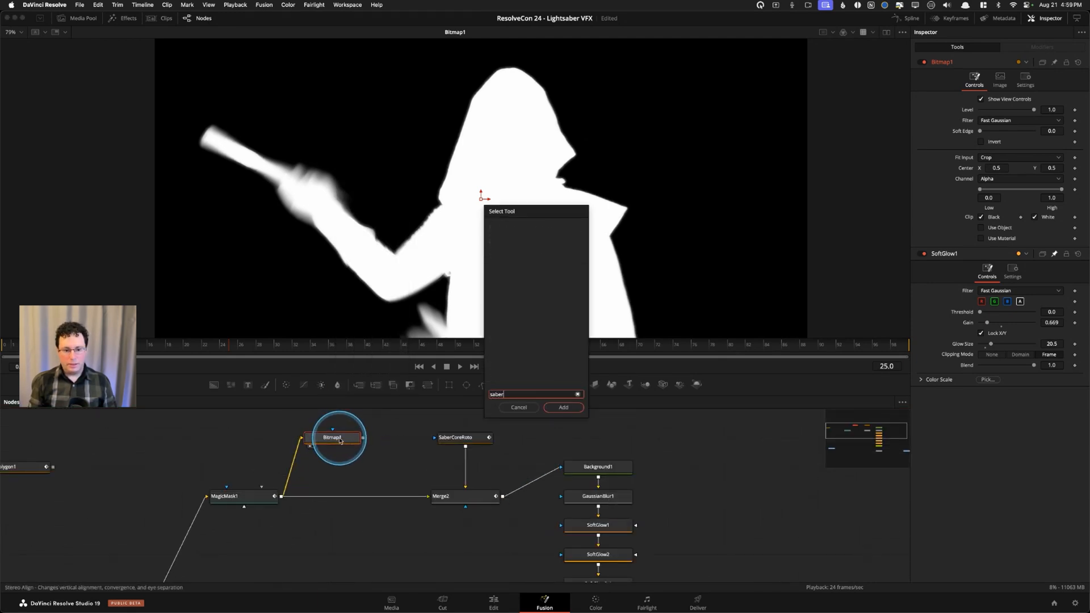
{"action": "key", "text": "BackSpace"}
{"action": "type", "text": "v"}
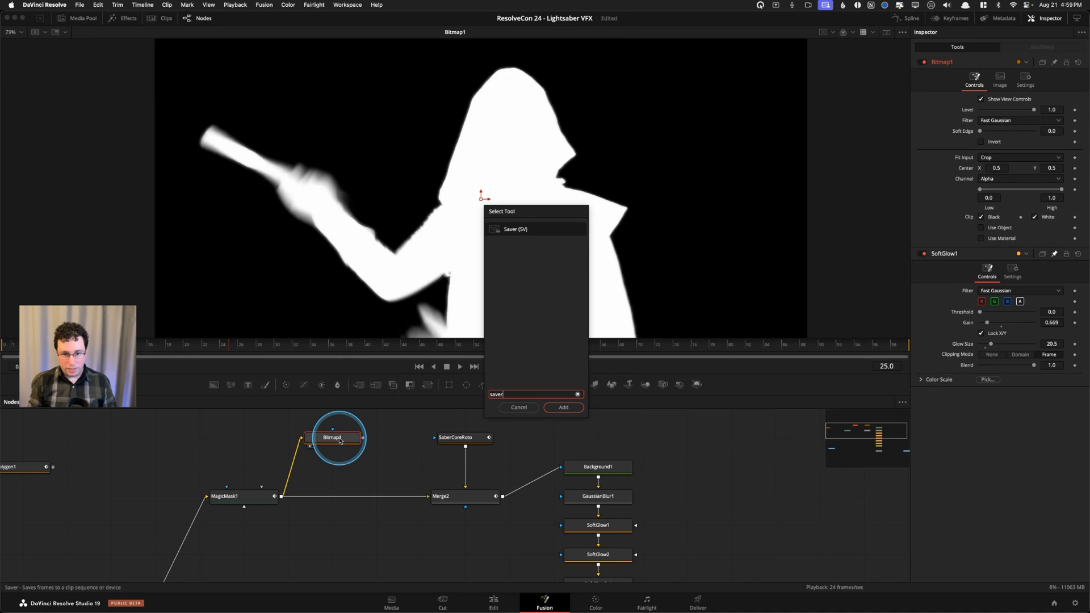
{"action": "key", "text": "Return"}
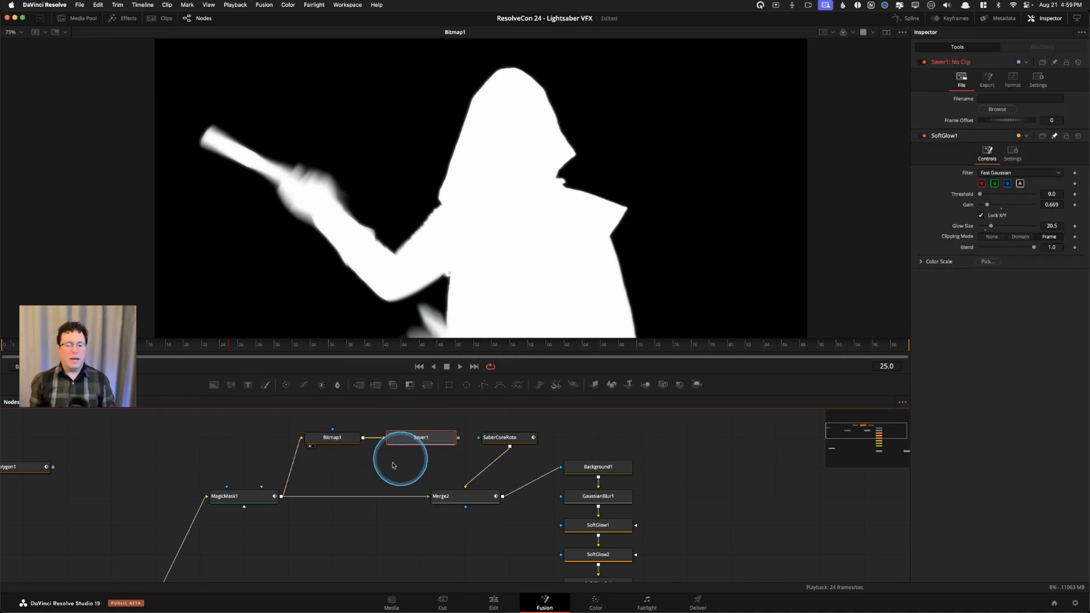
{"action": "left_click", "coordinate": [224, 497]}
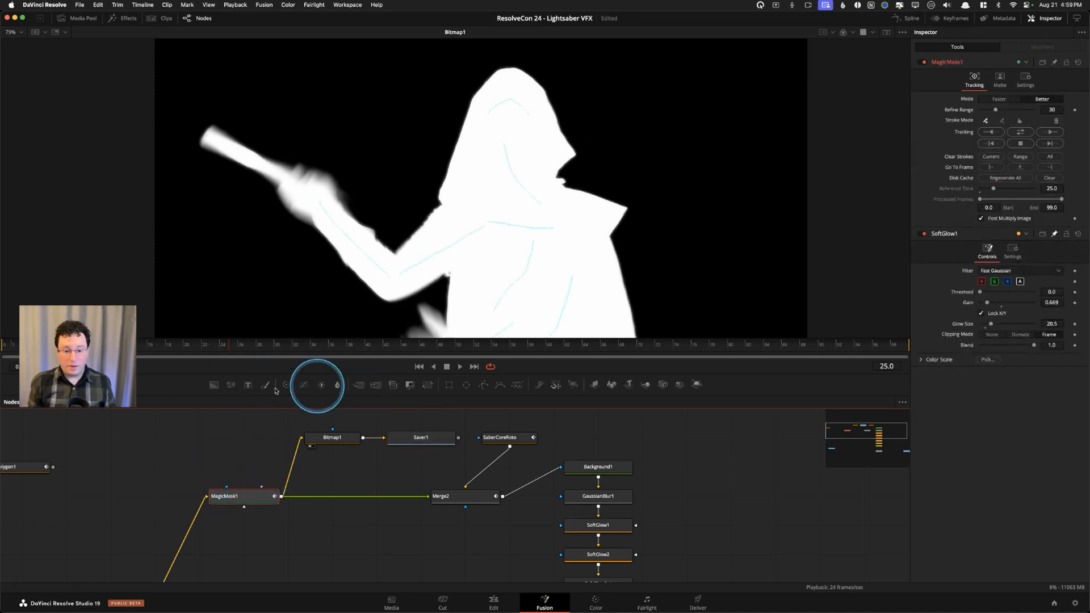
{"action": "left_click_drag", "start_coordinate": [420, 438], "coordinate": [349, 463]}
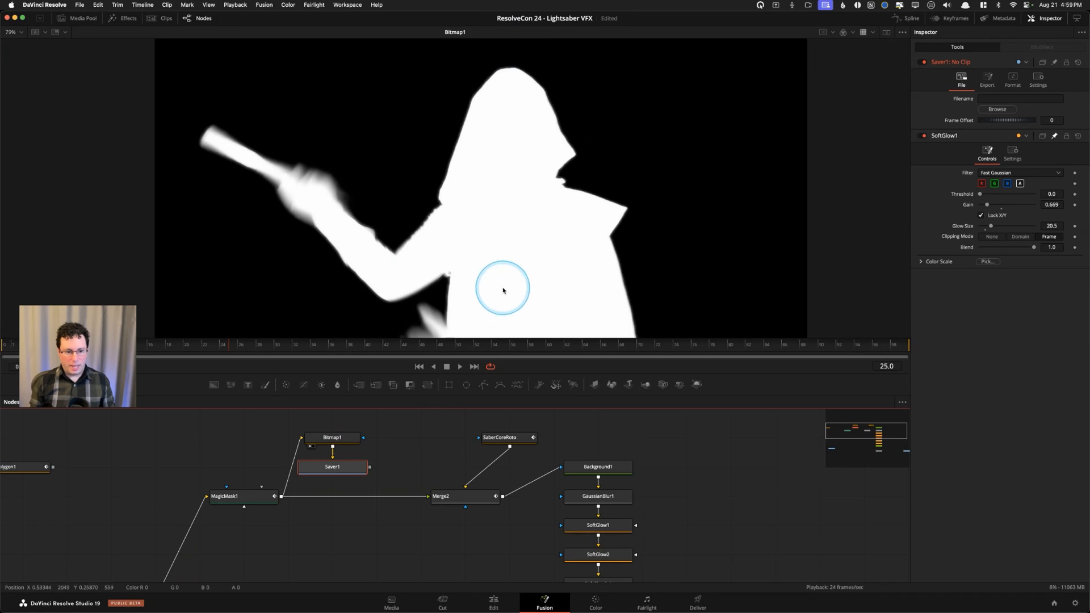
View Merge2's combined matte and examine how the mask nodes feed the glow chain.
{"action": "left_click", "coordinate": [449, 497]}
{"action": "key", "text": "1"}
{"action": "scroll", "coordinate": [408, 525], "scroll_direction": "down", "scroll_amount": 5}
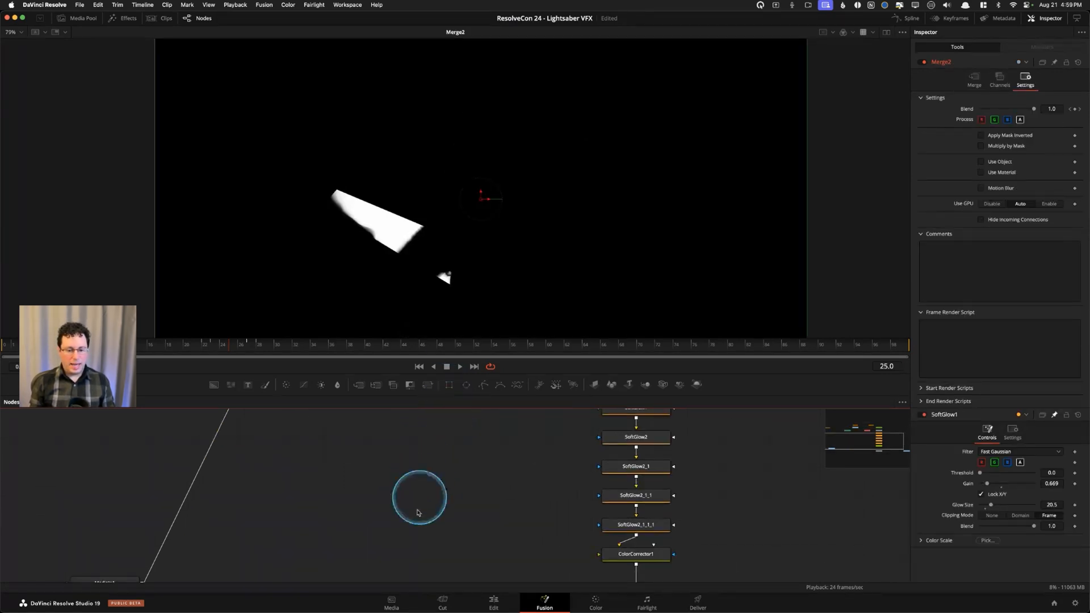
{"action": "left_click", "coordinate": [409, 479]}
{"action": "key", "text": "super+f"}
{"action": "key", "text": "Escape"}
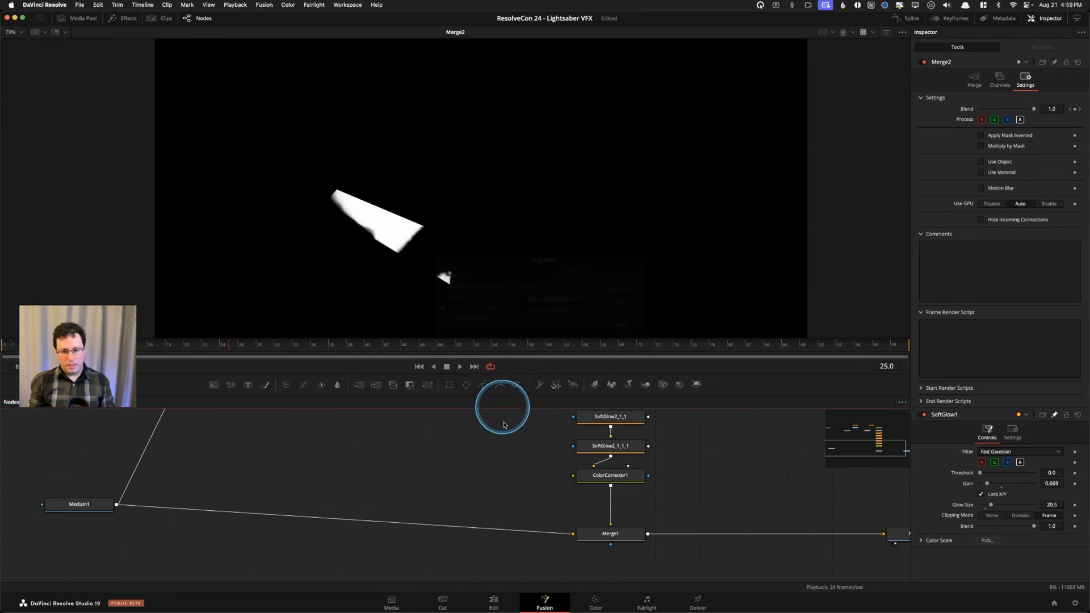
{"action": "scroll", "coordinate": [471, 466], "scroll_direction": "down", "scroll_amount": 3}
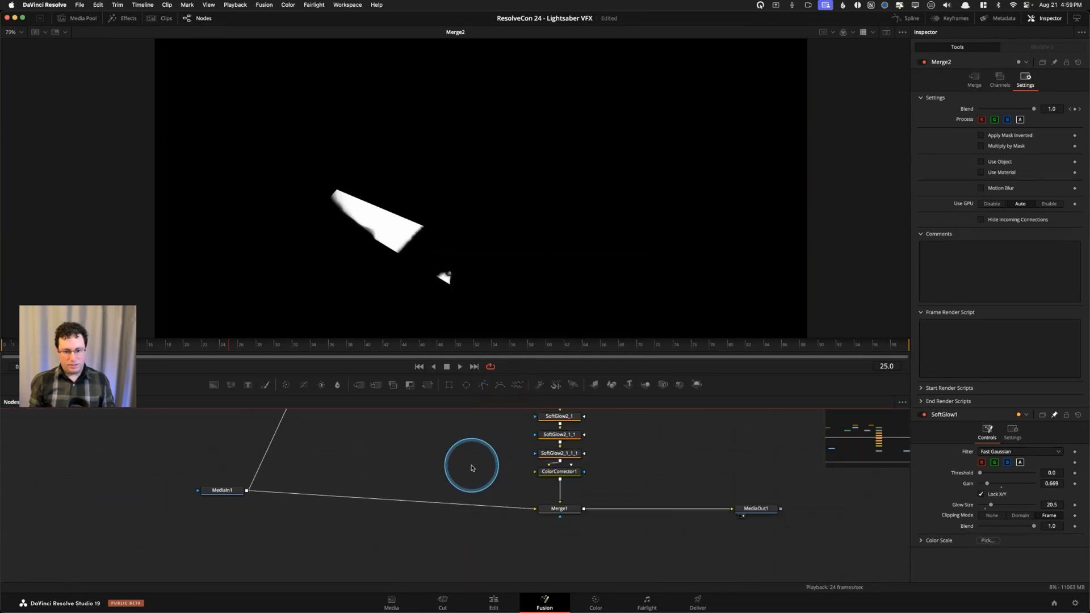
{"action": "left_click_drag", "start_coordinate": [471, 456], "coordinate": [458, 531]}
{"action": "left_click_drag", "start_coordinate": [419, 463], "coordinate": [426, 489]}
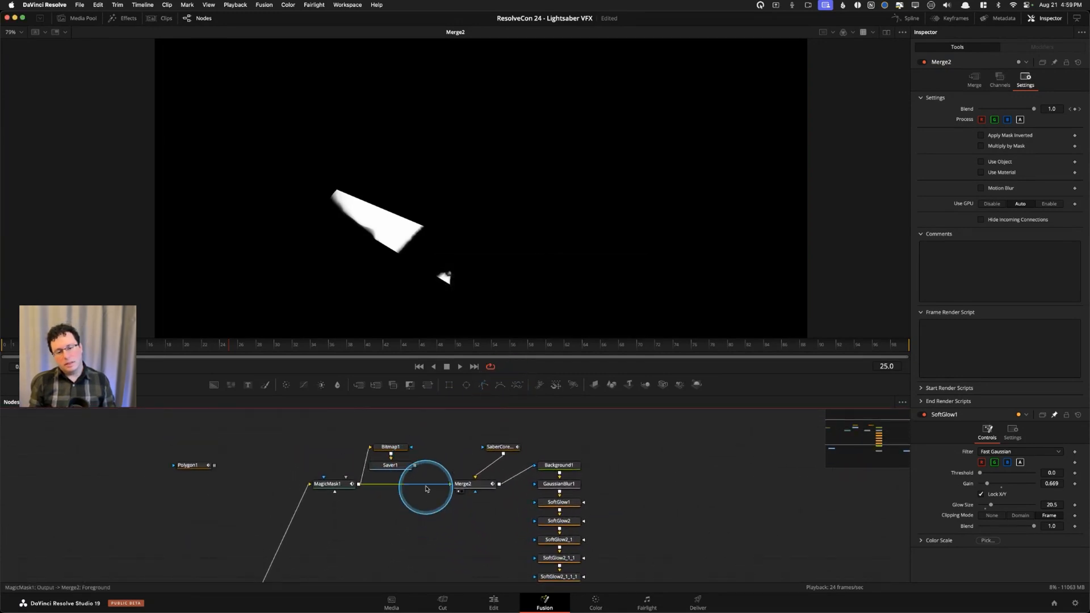
View MagicMask1's cutout of the figure and Merge1's composite to check the blade occlusion.
{"action": "left_click", "coordinate": [328, 484]}
{"action": "key", "text": "1"}
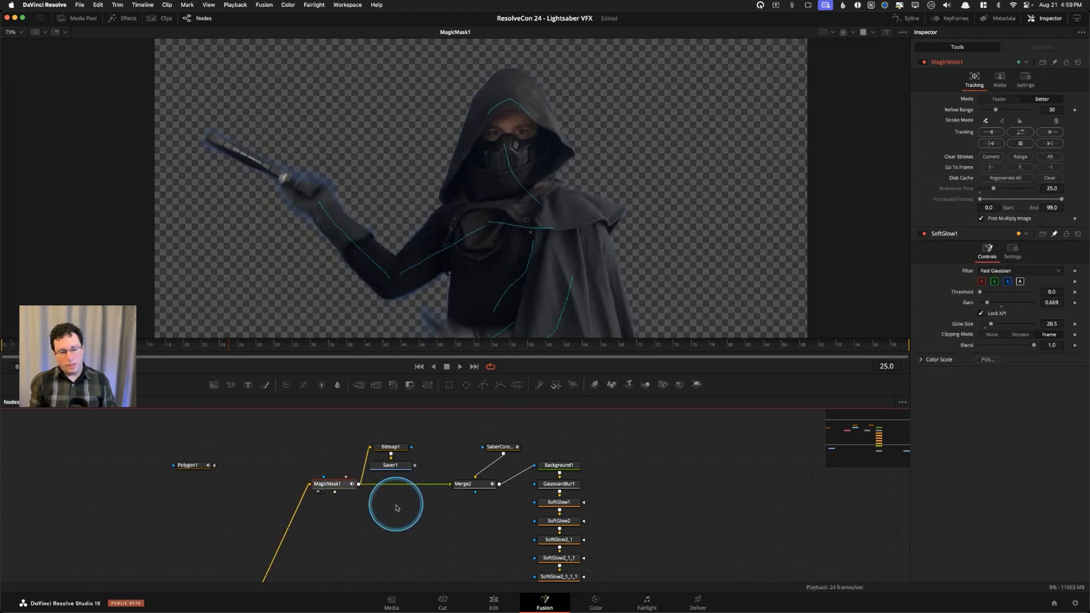
{"action": "scroll", "coordinate": [396, 508], "scroll_direction": "down", "scroll_amount": 5}
{"action": "left_click", "coordinate": [575, 510]}
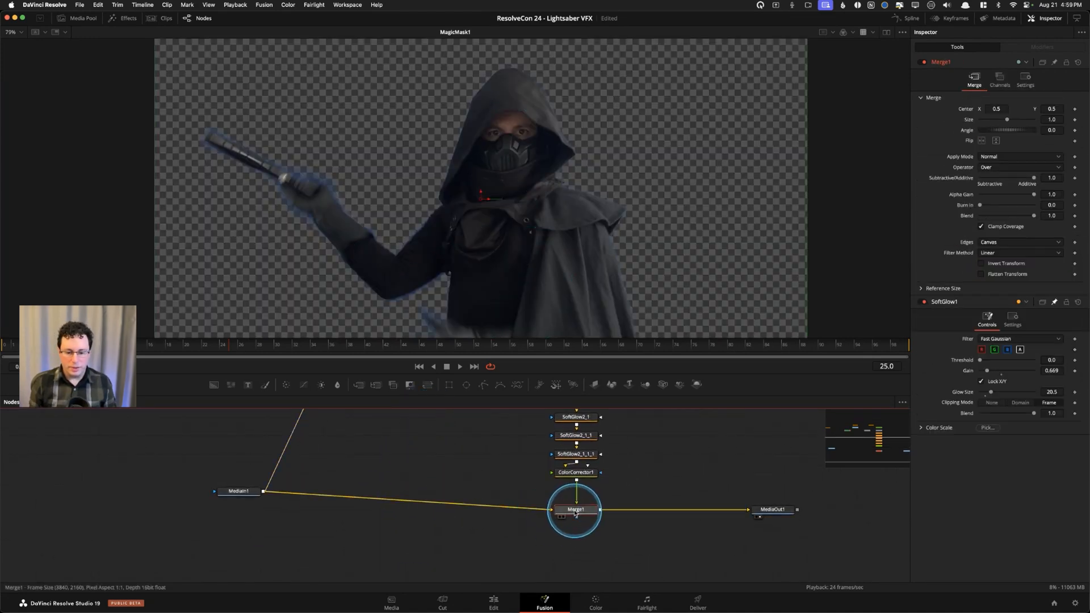
{"action": "key", "text": "1"}
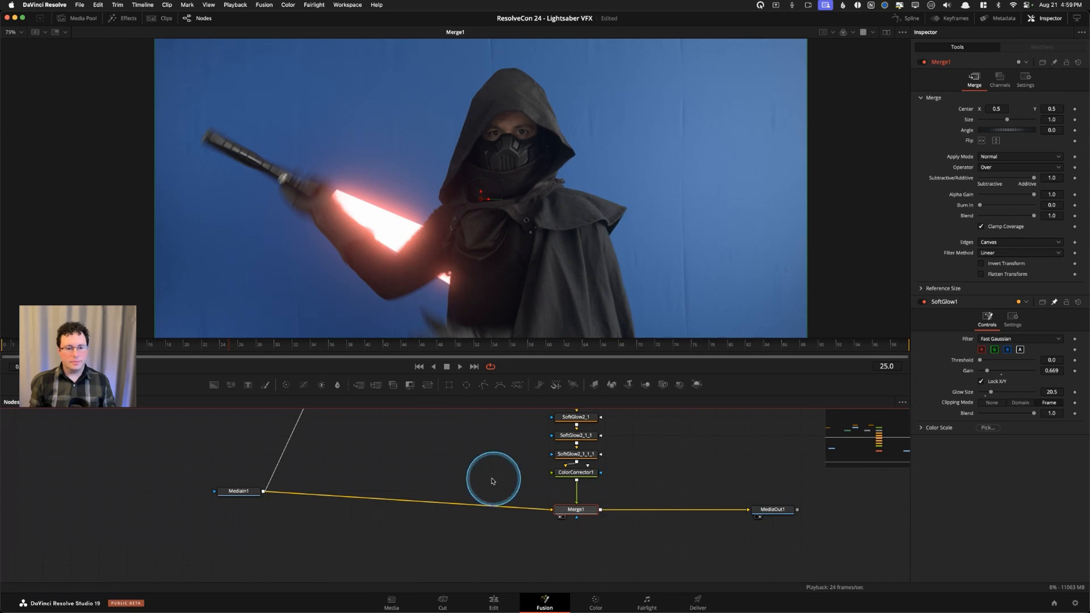